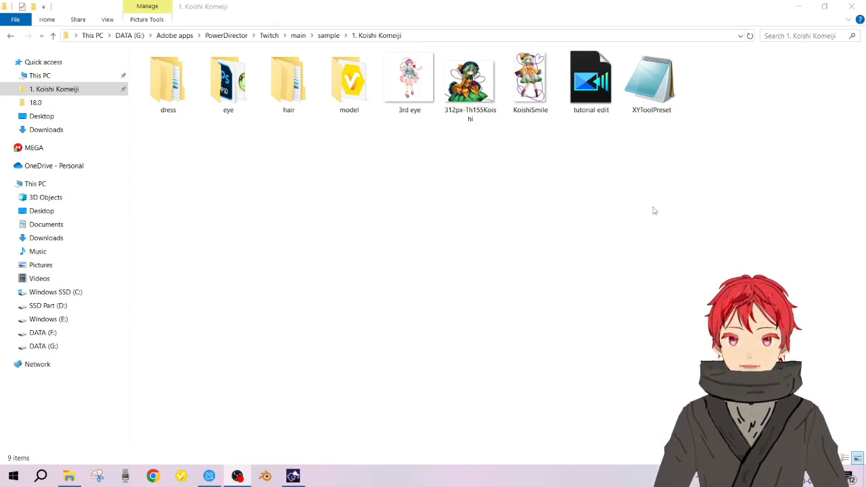
# - Open the KoishiSmile image and examine the character's hat up close
pyautogui.click(571, 17)
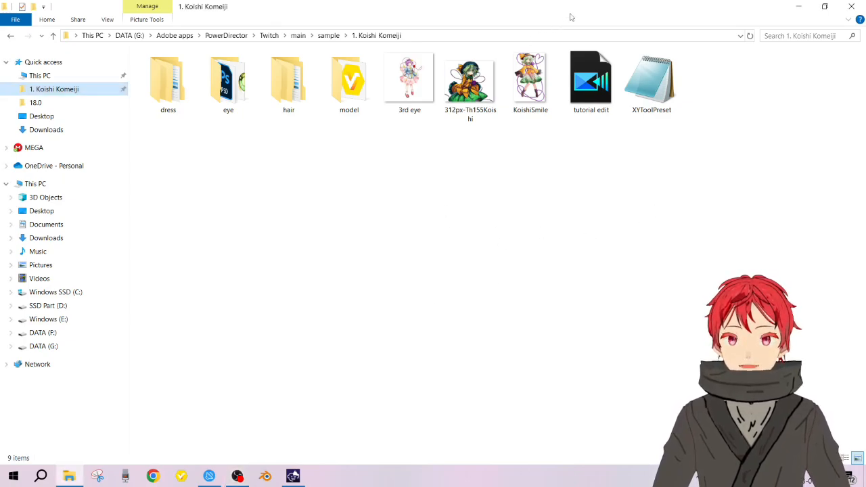
pyautogui.doubleClick(529, 95)
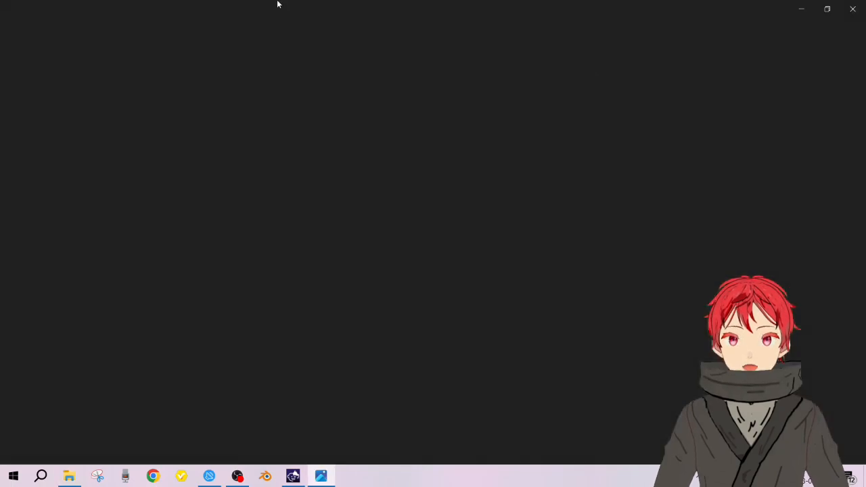
pyautogui.scroll(4, 504, 379)
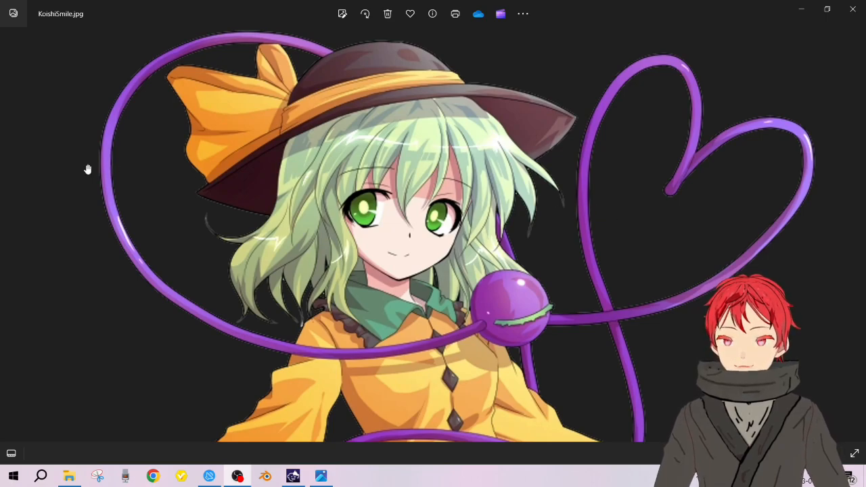
pyautogui.scroll(3, 379, 108)
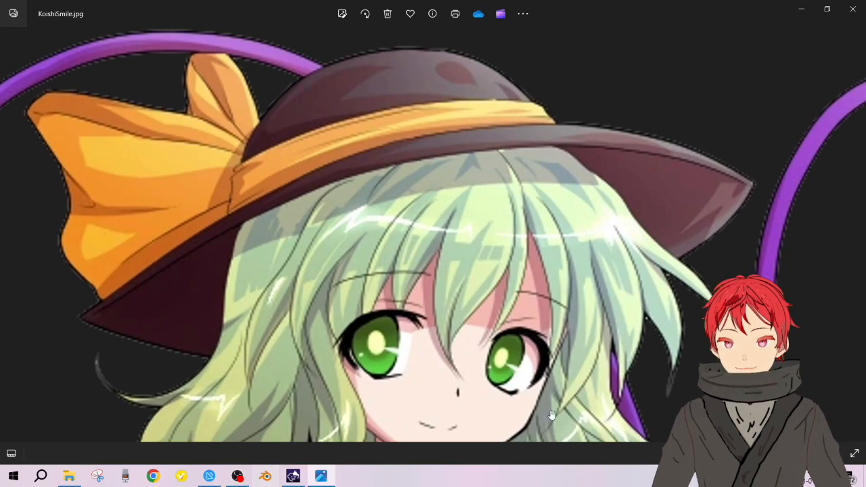
# - Switch to Blender, dismiss the splash screen and delete the default cube
pyautogui.click(266, 474)
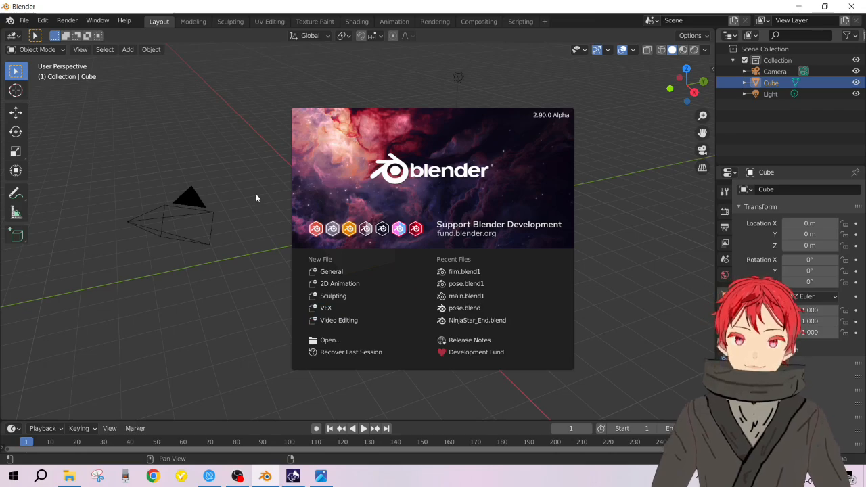
pyautogui.click(669, 143)
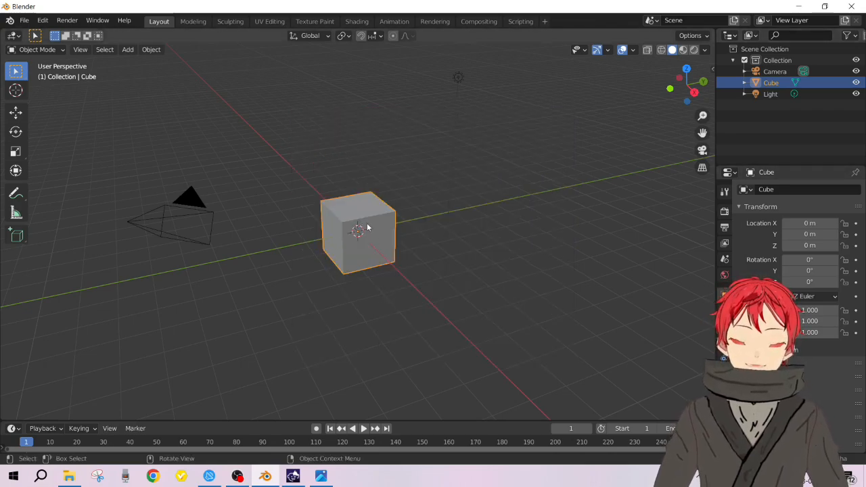
pyautogui.press('Delete')
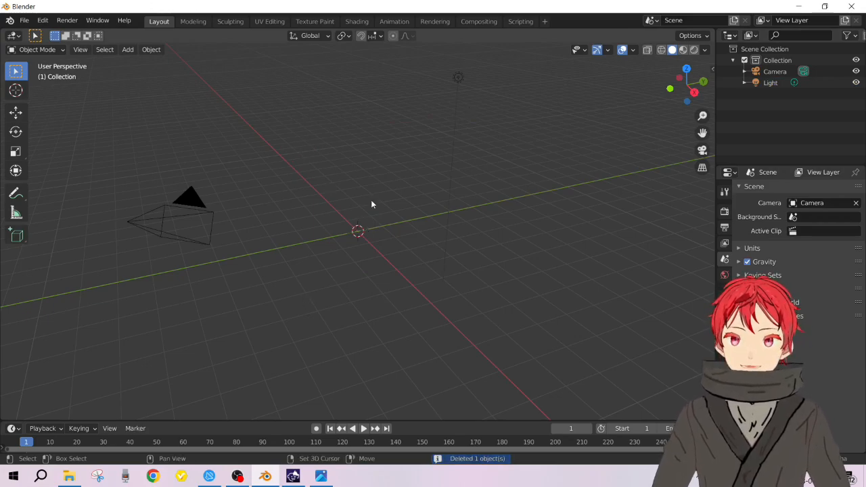
pyautogui.hotkey('shift', 'a')
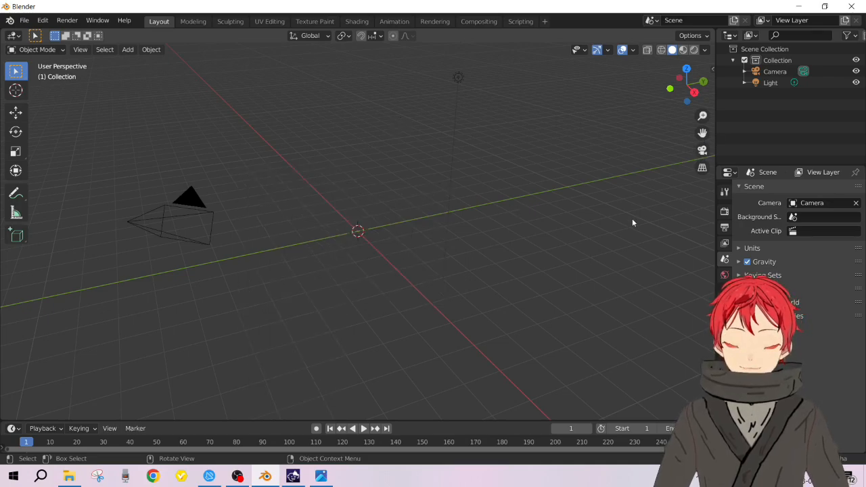
# - Start the Shortcut VUr add-on so input is shown in the viewport, then hide the sidebar
pyautogui.press('n')
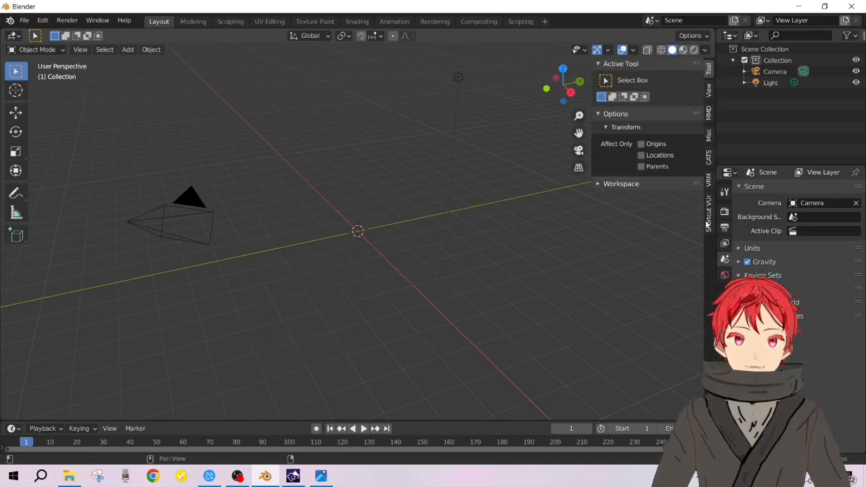
pyautogui.click(708, 213)
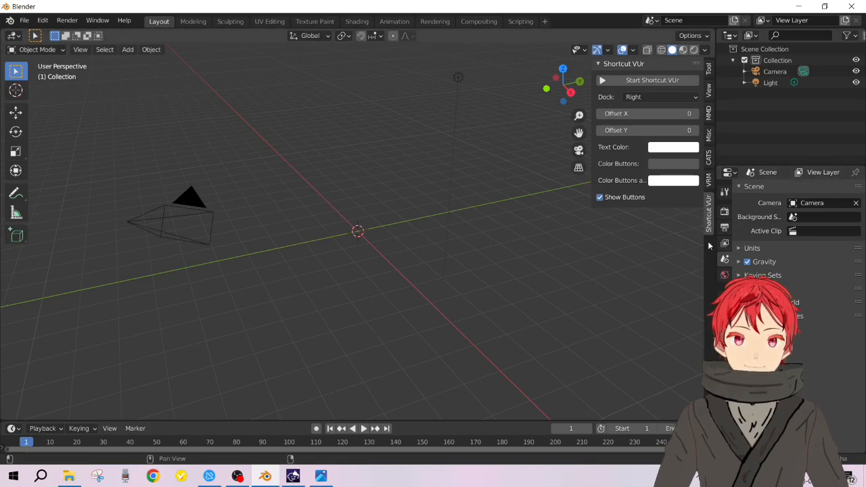
pyautogui.click(624, 82)
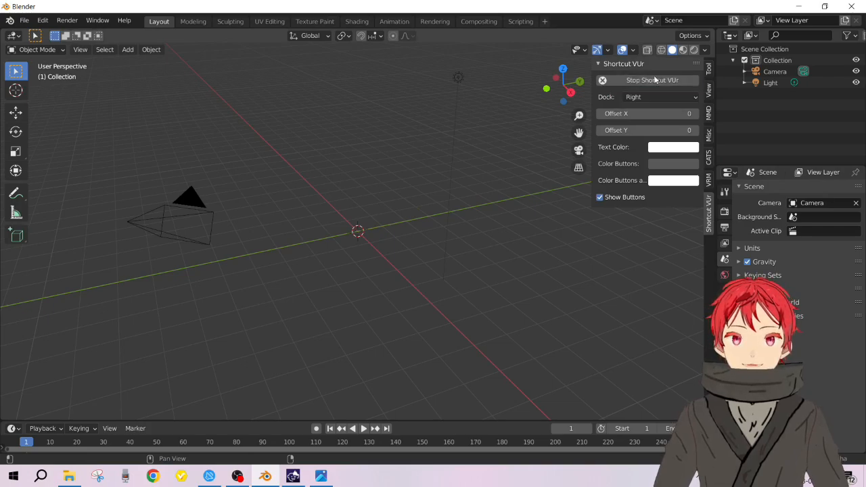
pyautogui.click(343, 234)
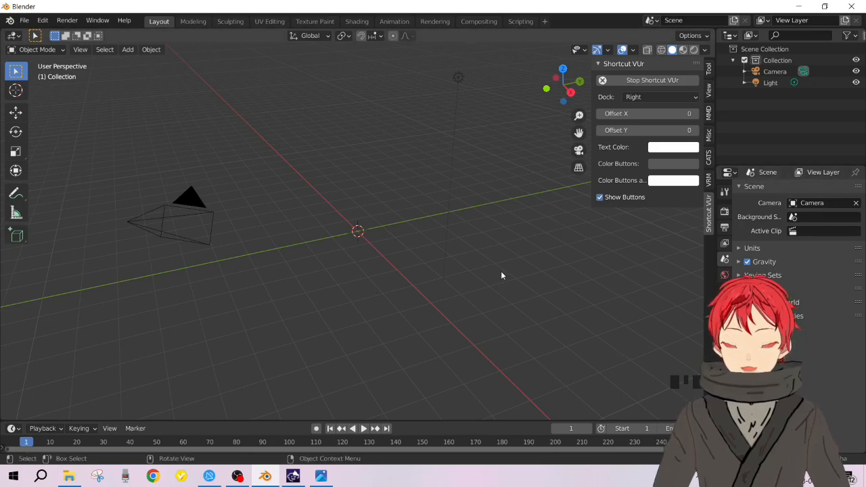
pyautogui.press('n')
pyautogui.scroll(5, 341, 217)
pyautogui.scroll(-10, 340, 216)
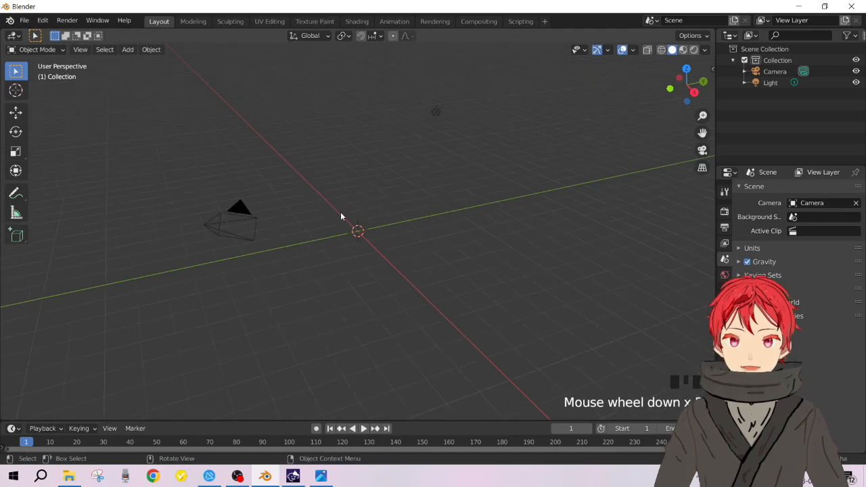
pyautogui.scroll(5, 327, 218)
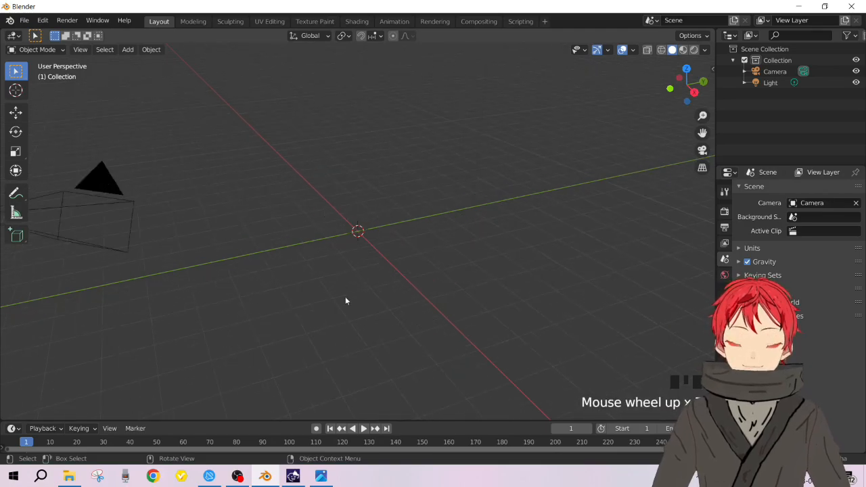
pyautogui.click(321, 476)
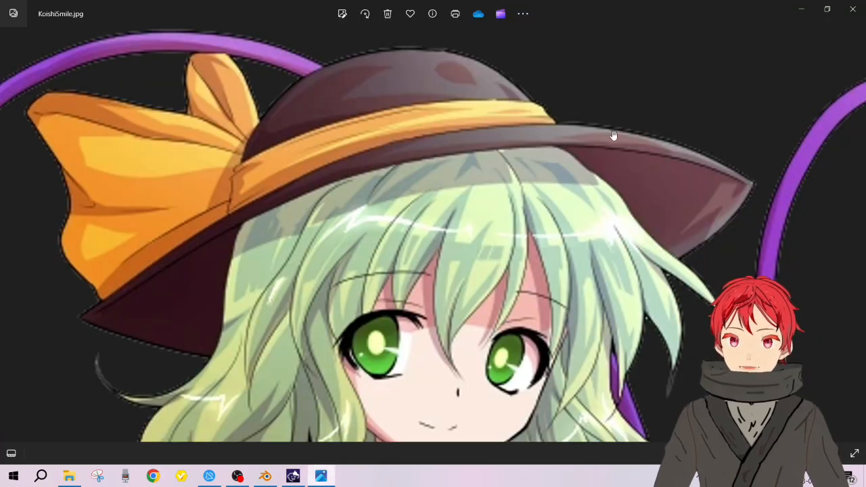
pyautogui.click(803, 10)
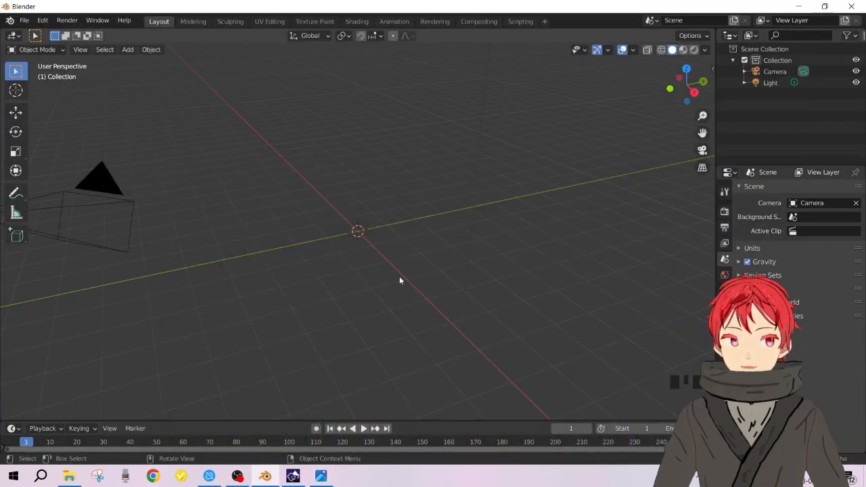
pyautogui.click(241, 470)
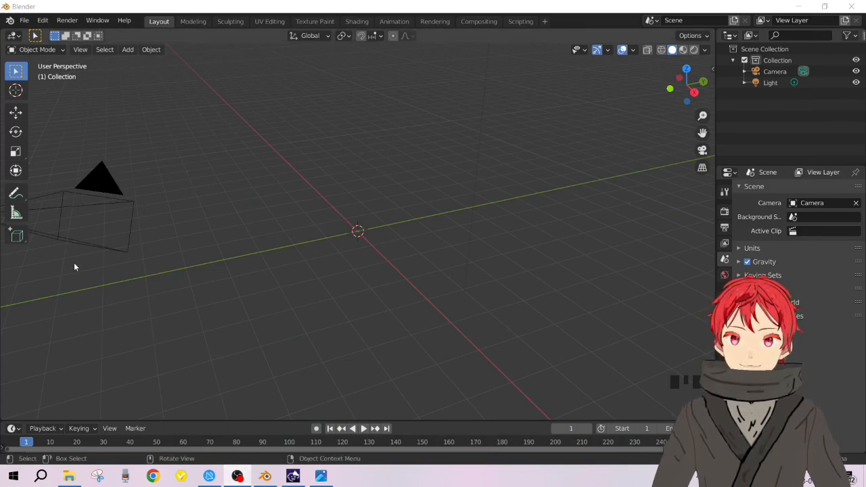
pyautogui.click(350, 272)
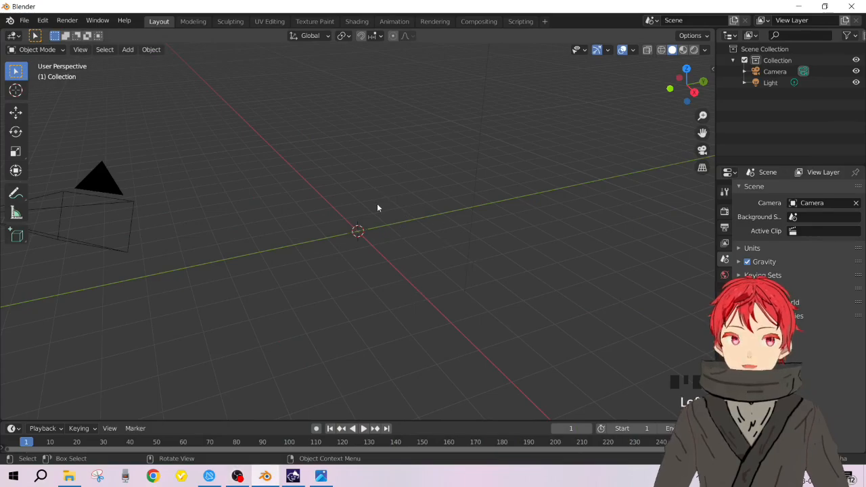
# - Begin adding a reference image and browse to the folder G:\Adobe apps\PowerDirector\Twitch\main\sample\1. Koishi Komeiji
pyautogui.hotkey('shift', 'a')
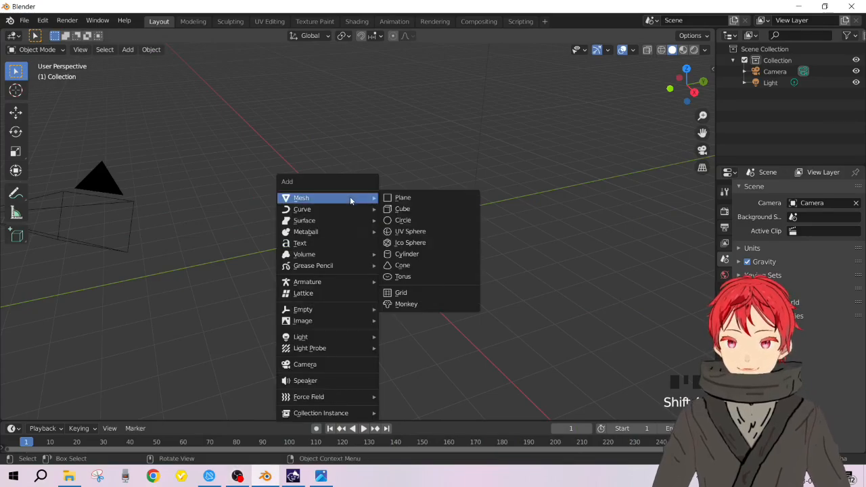
pyautogui.hotkey('shift', 'a')
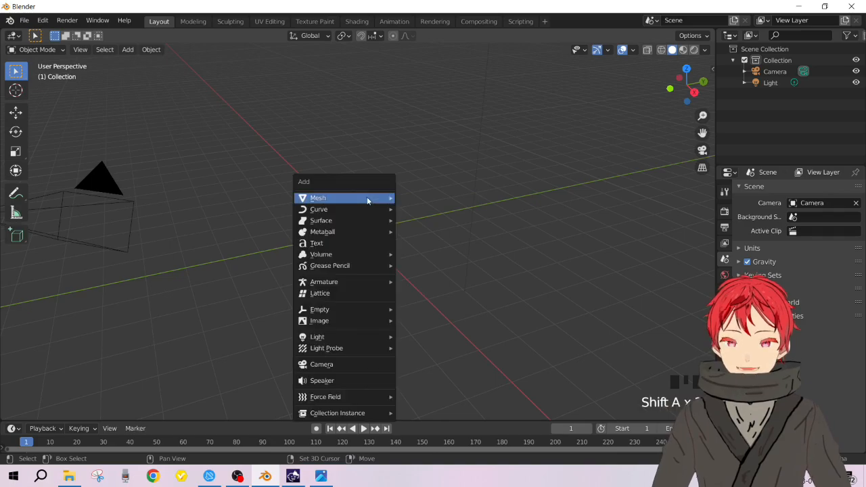
pyautogui.moveTo(367, 198)
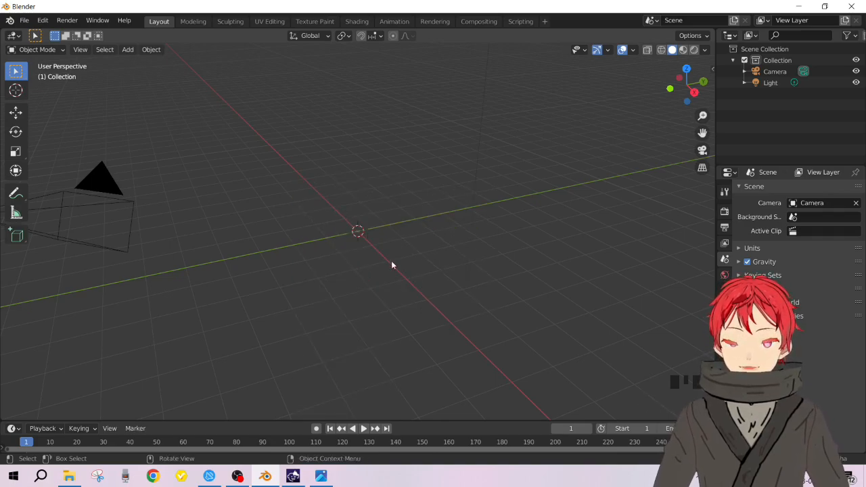
pyautogui.hotkey('shift', 'a')
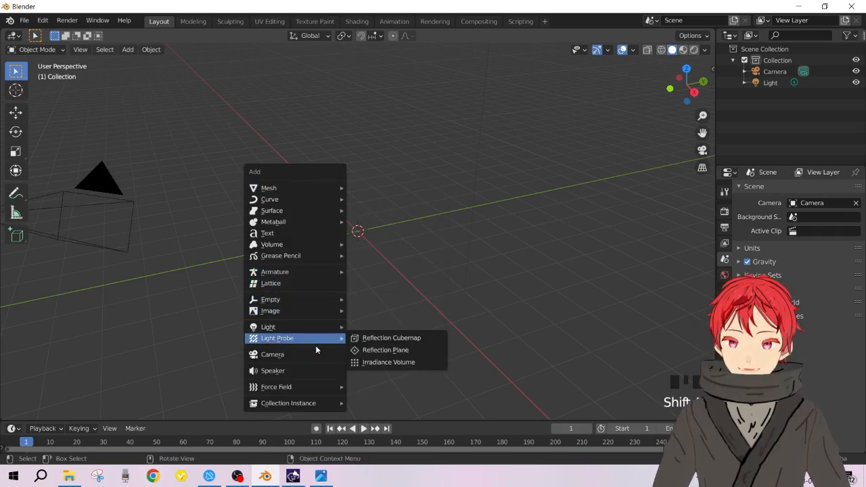
pyautogui.moveTo(316, 311)
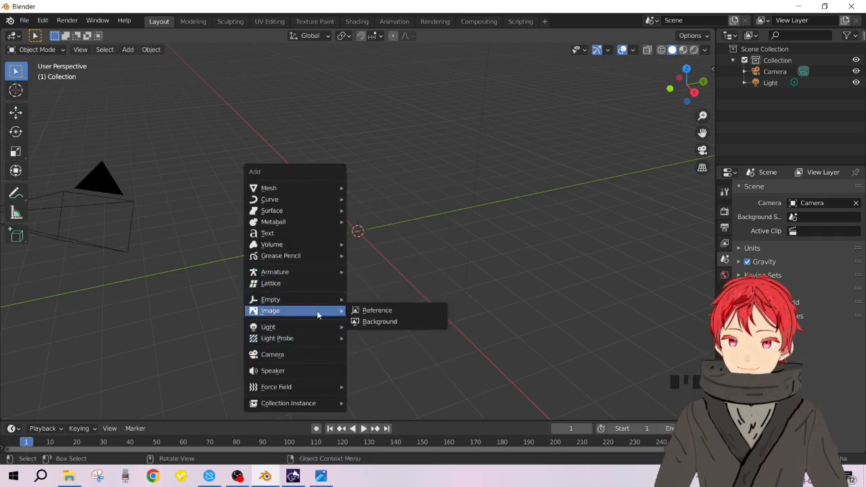
pyautogui.click(373, 311)
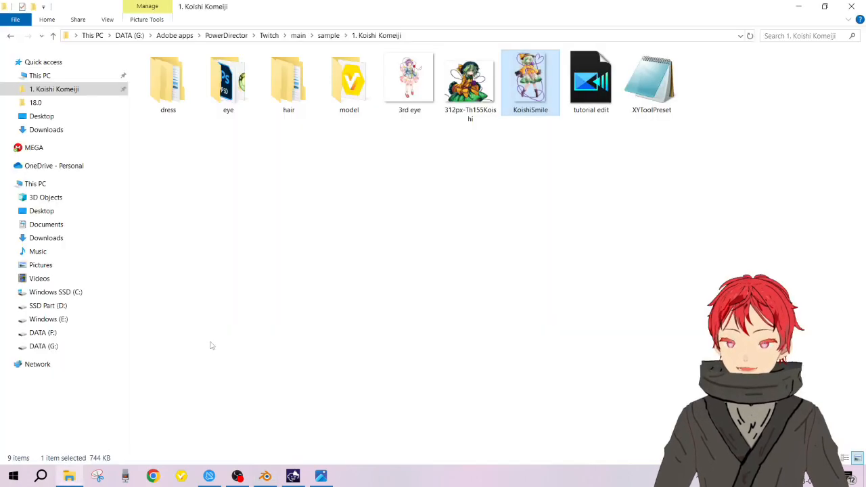
pyautogui.hotkey('alt', 'Tab')
pyautogui.click(575, 35)
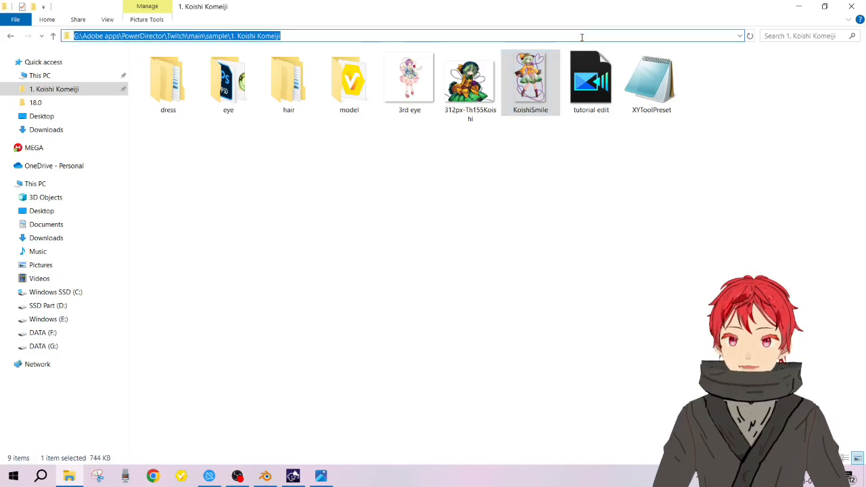
pyautogui.click(798, 7)
pyautogui.click(496, 98)
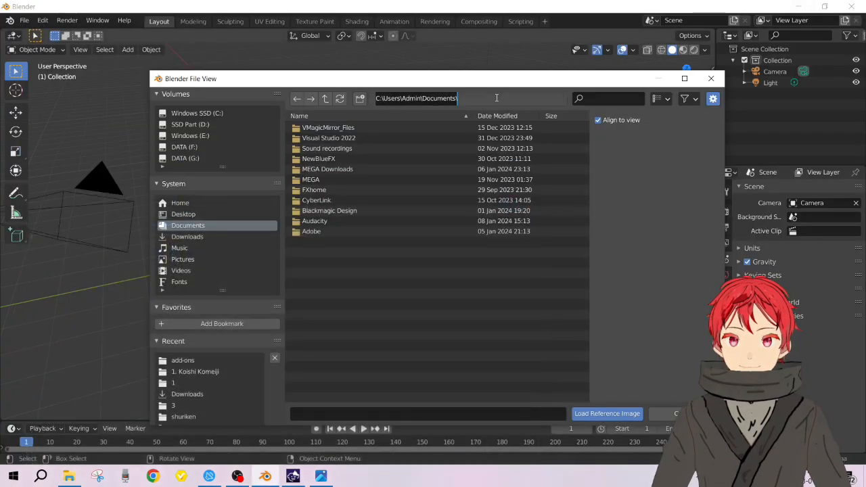
pyautogui.hotkey('ctrl', 'v')
pyautogui.press('Return')
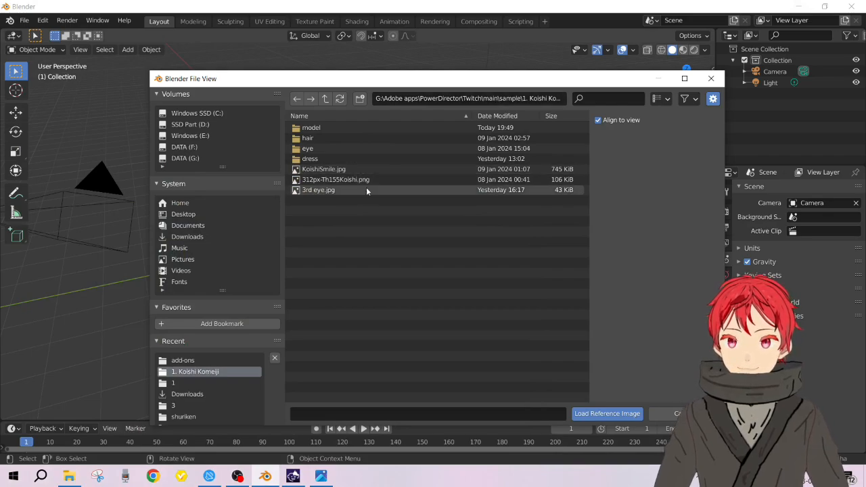
# - Load KoishiSmile.jpg as the reference image, aligned to the current view
pyautogui.click(322, 477)
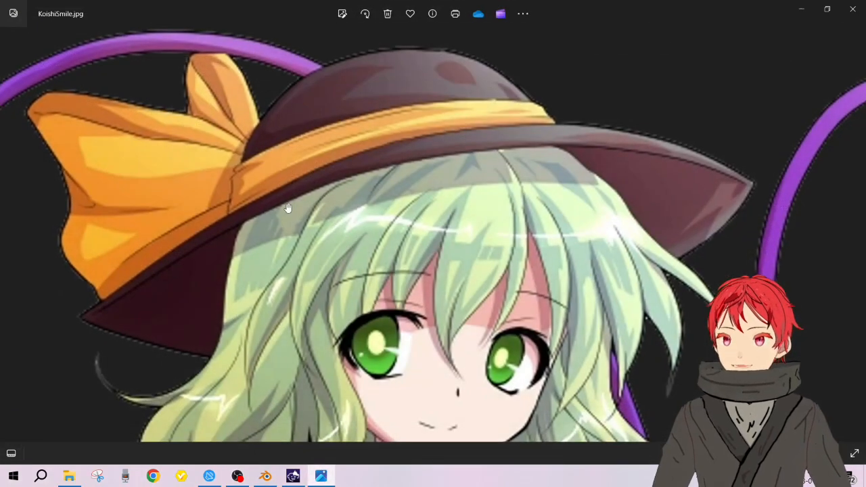
pyautogui.click(790, 10)
pyautogui.doubleClick(431, 169)
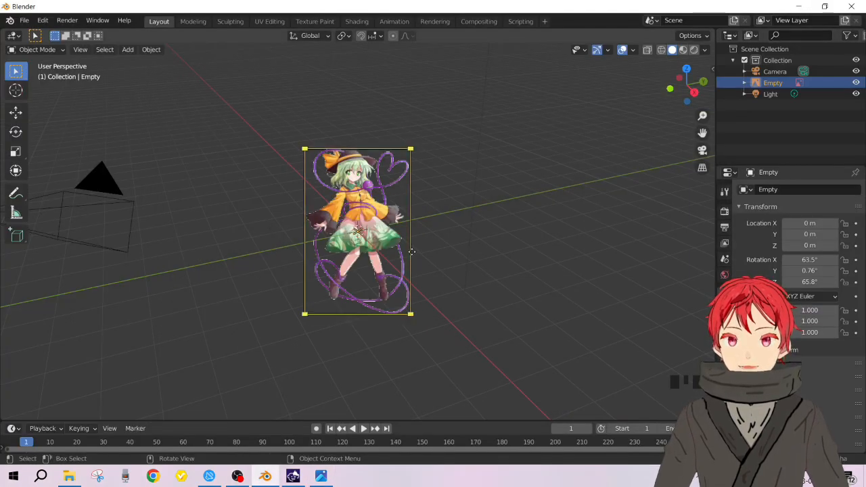
pyautogui.rightClick(496, 263)
pyautogui.moveTo(390, 230); pyautogui.dragTo(604, 81, button='middle')
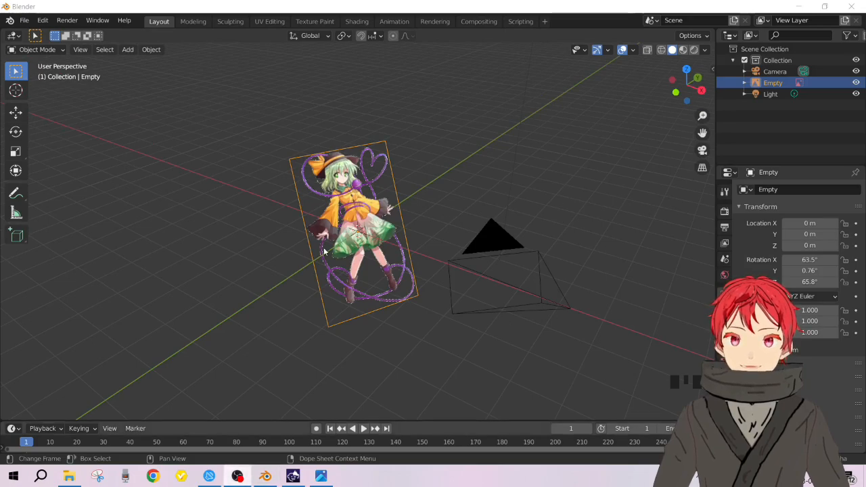
pyautogui.click(91, 226)
pyautogui.click(395, 184)
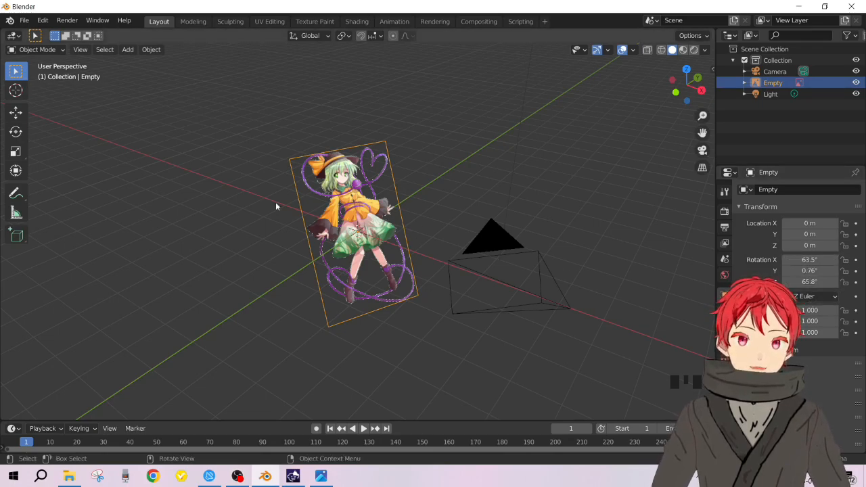
pyautogui.click(383, 155)
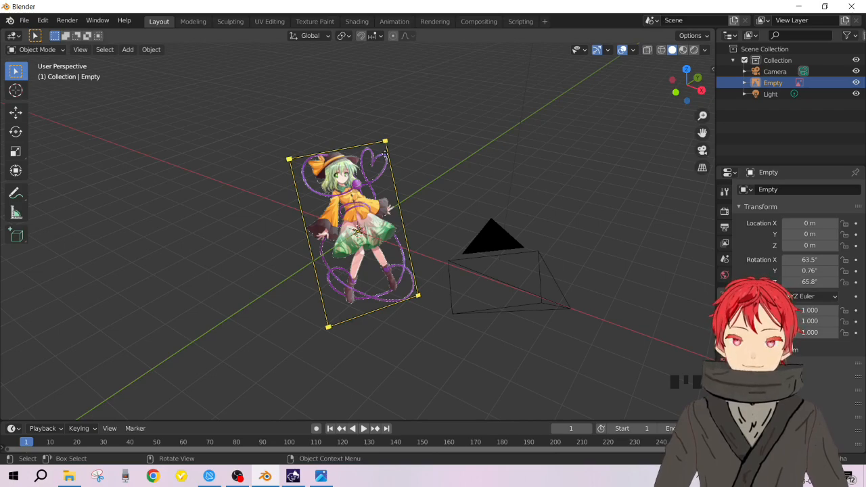
pyautogui.press('i')
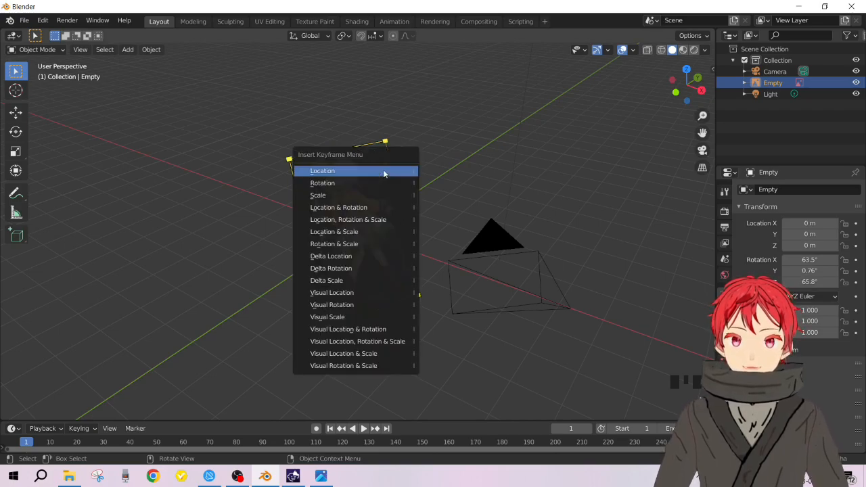
pyautogui.click(383, 171)
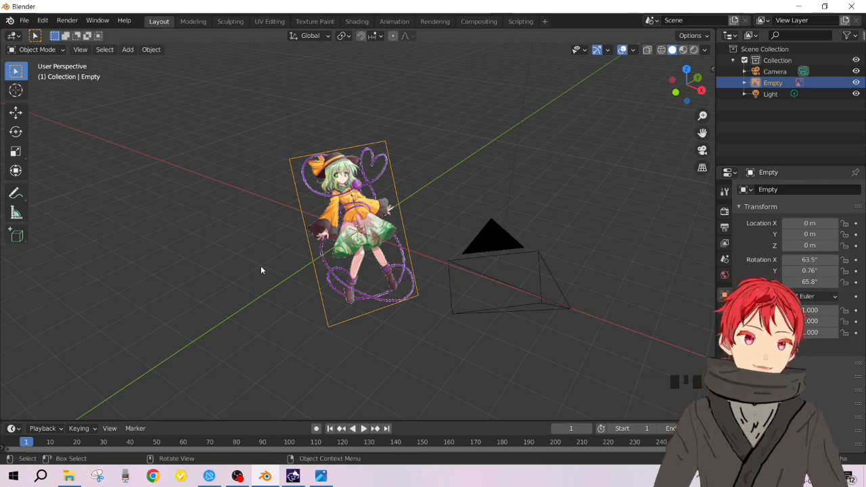
pyautogui.click(387, 259)
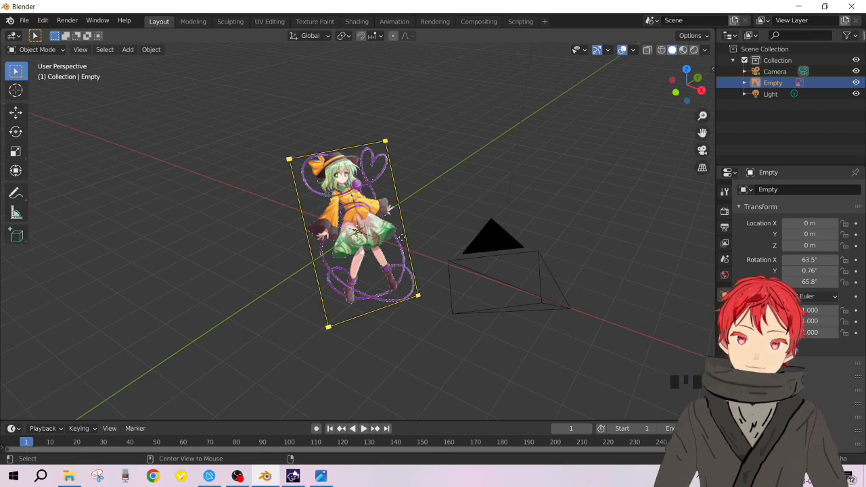
# - Clear the reference image's rotation so it lies flat on the grid
pyautogui.hotkey('alt', 'r')
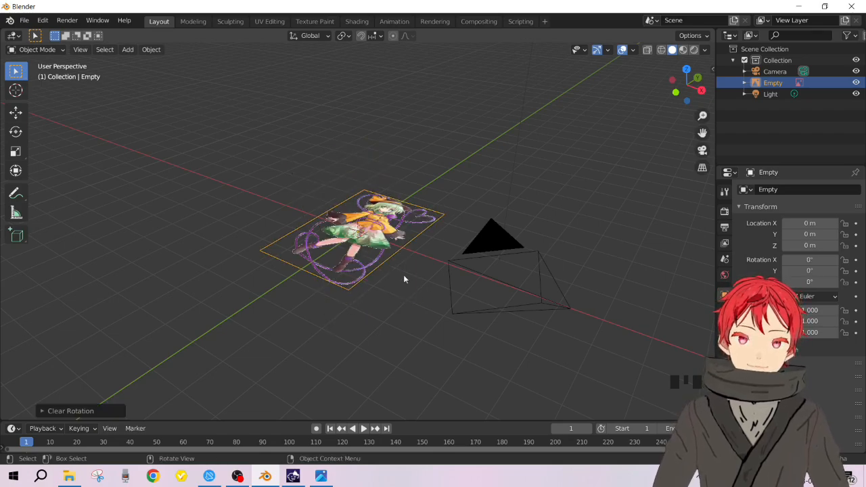
# - Try scaling and freely moving the reference image, undoing each change
pyautogui.press('r')
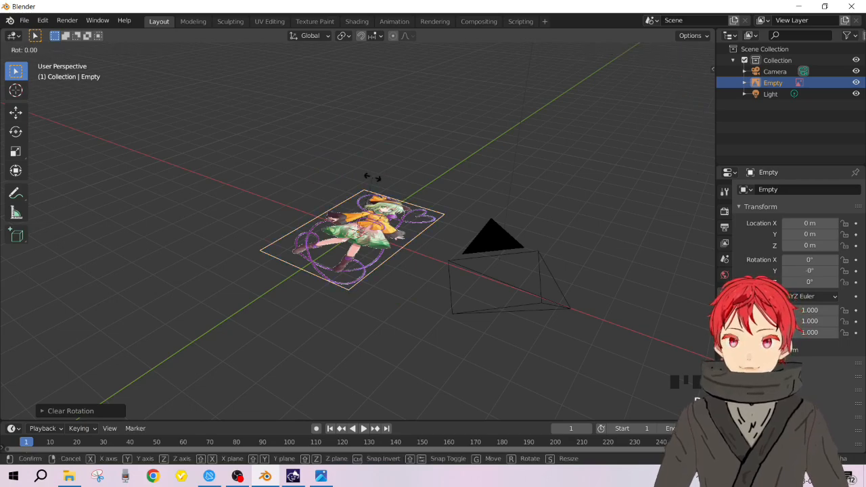
pyautogui.press('s')
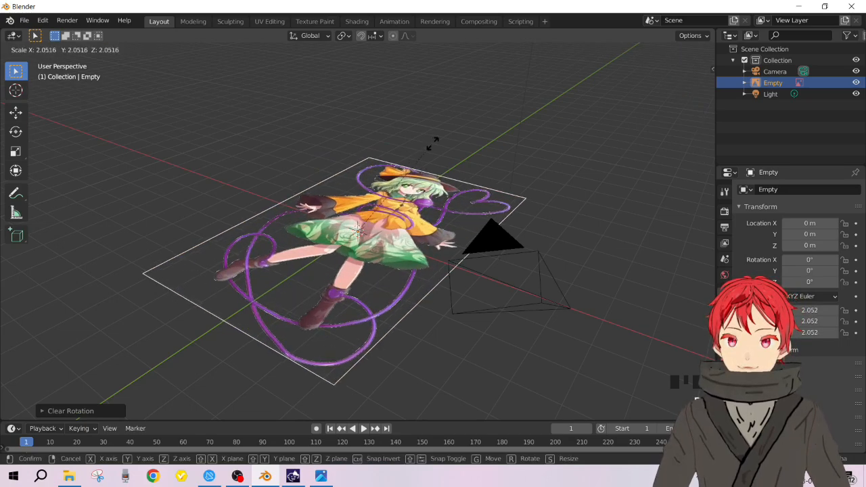
pyautogui.click(376, 184)
pyautogui.hotkey('ctrl', 'z')
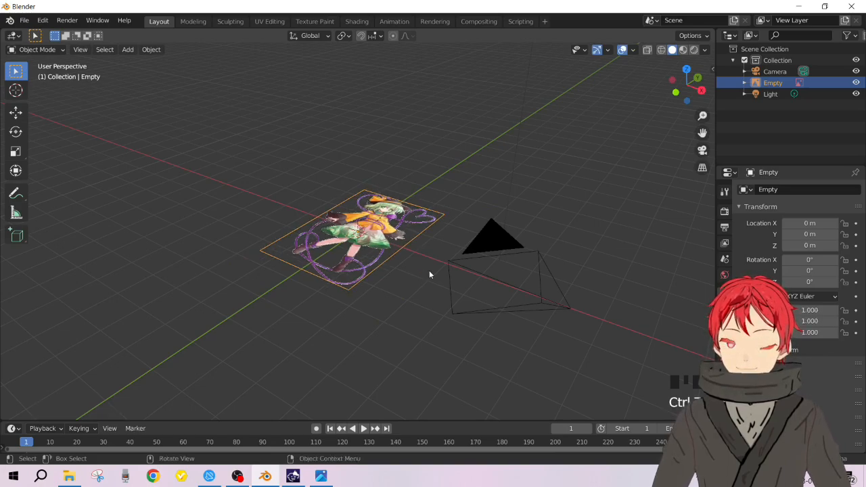
pyautogui.press('g')
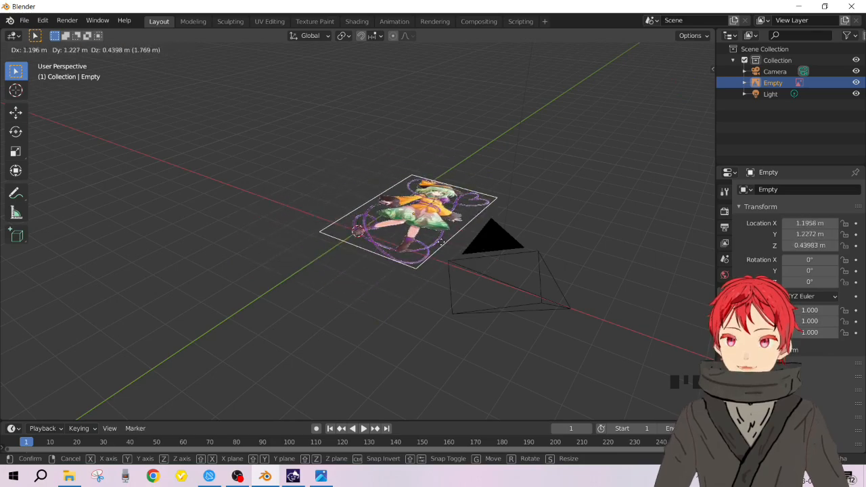
pyautogui.click(487, 308)
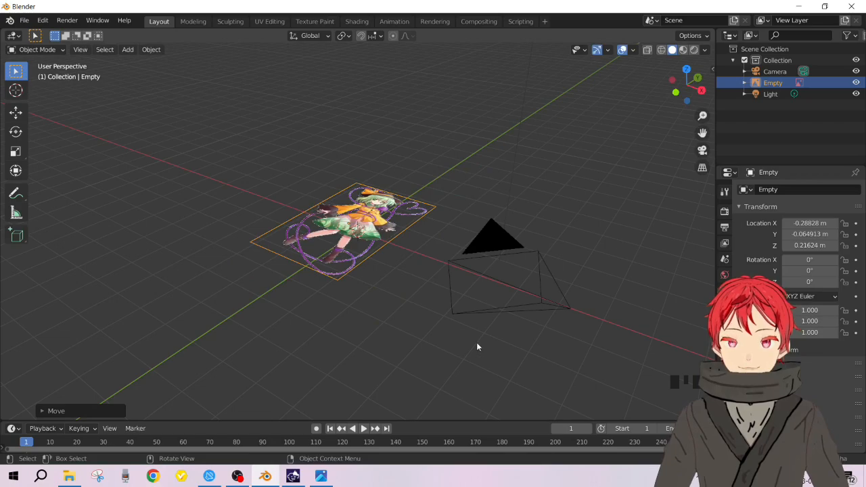
pyautogui.hotkey('ctrl', 'z')
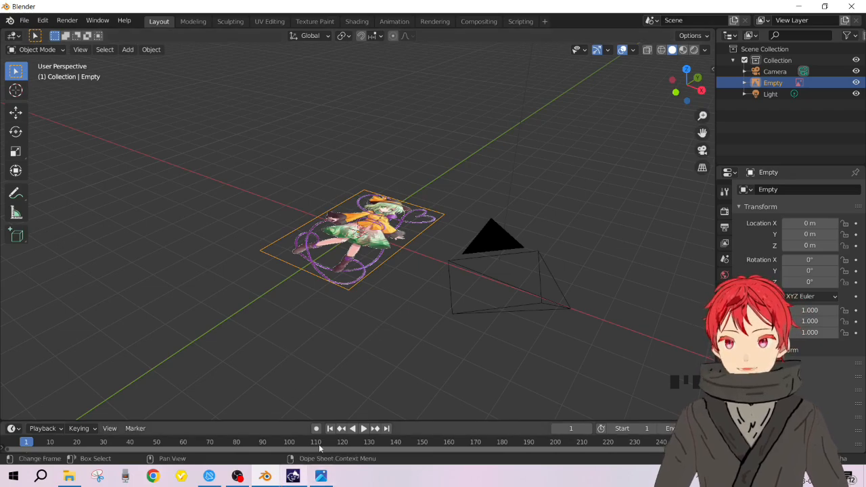
# - Rotate the reference image 90° about the global X axis to stand it upright
pyautogui.moveTo(384, 290); pyautogui.dragTo(324, 243, button='middle')
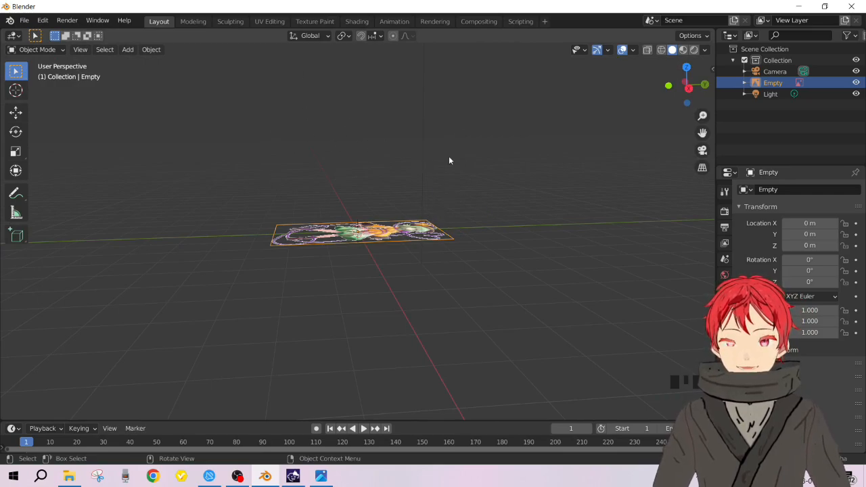
pyautogui.press('r')
pyautogui.click(535, 146)
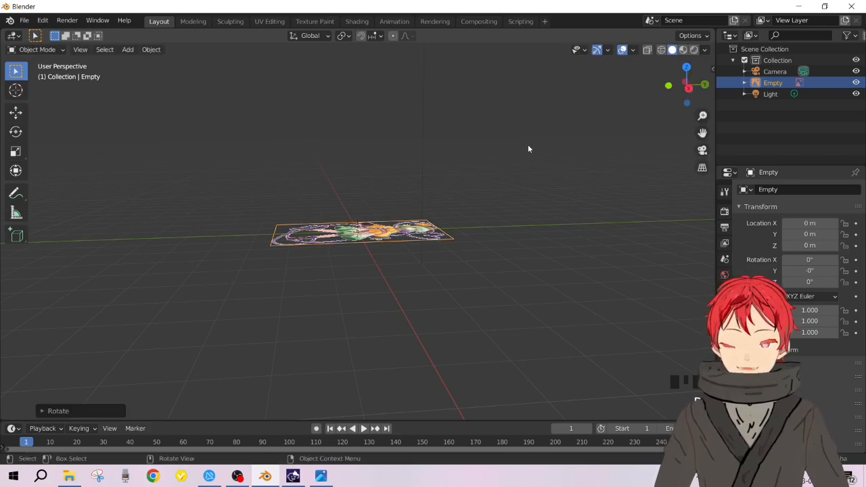
pyautogui.press('r')
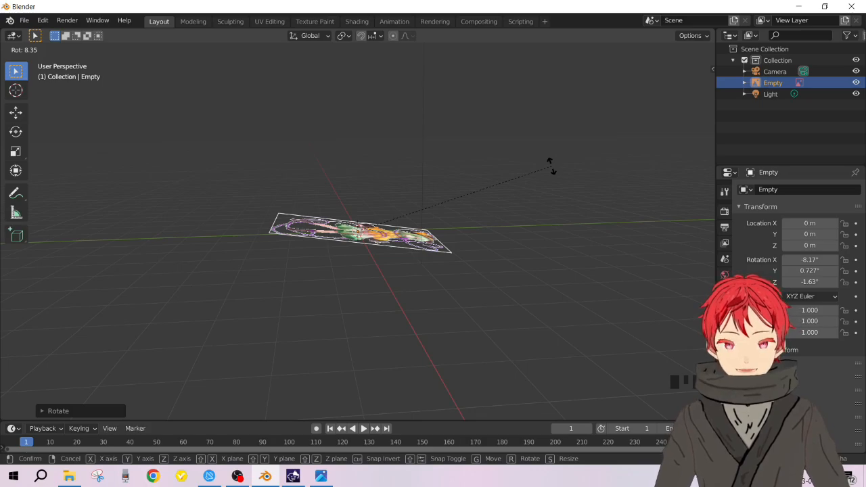
pyautogui.press('x')
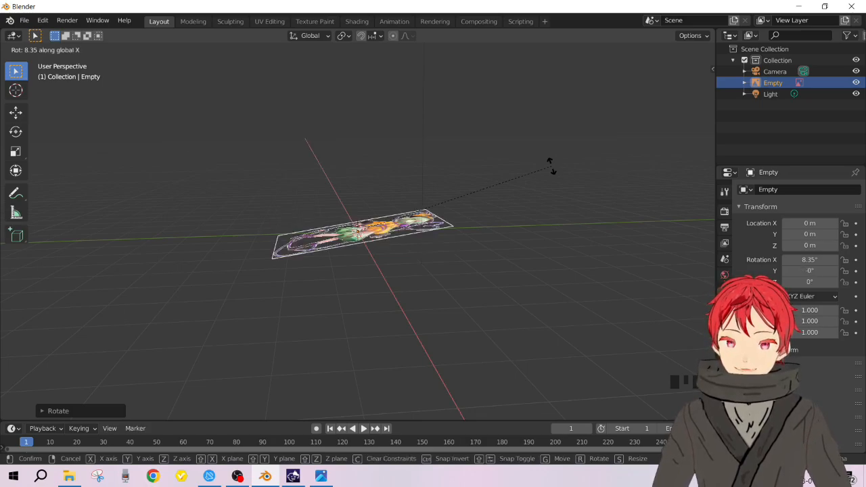
pyautogui.press('z')
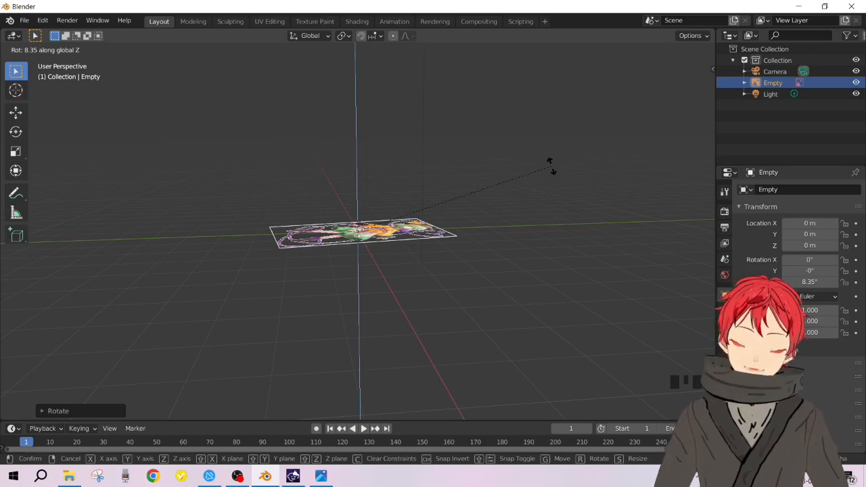
pyautogui.press('y')
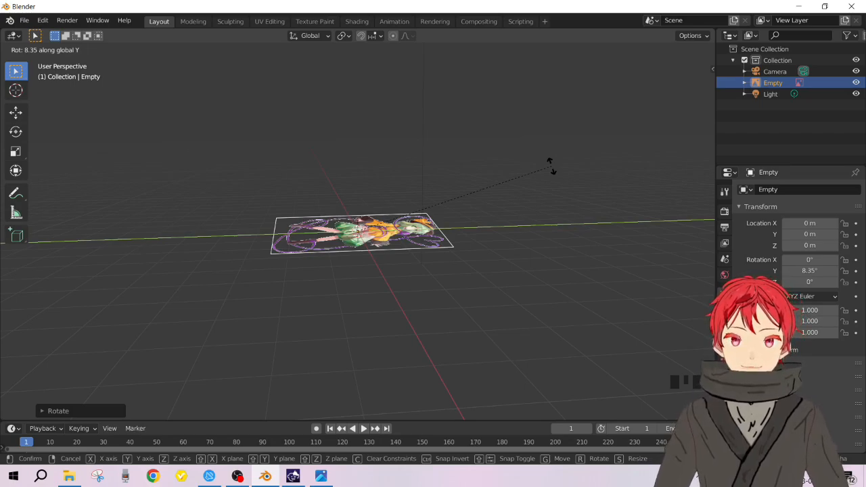
pyautogui.press('x')
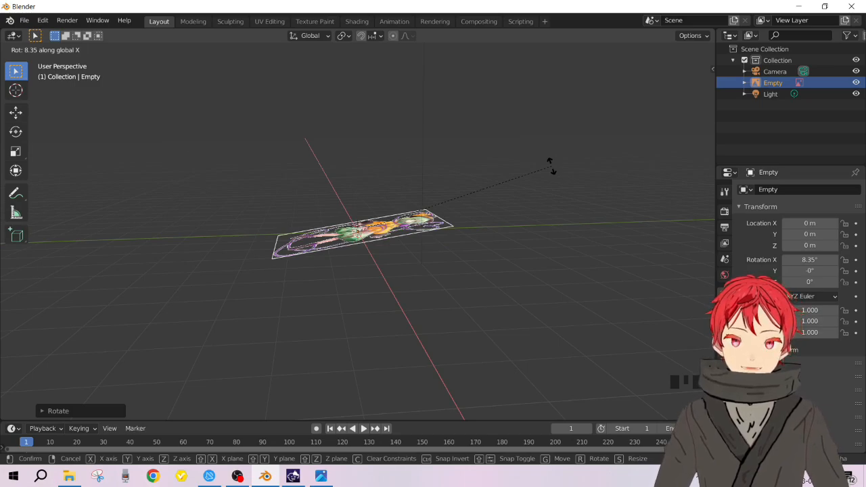
pyautogui.write('90')
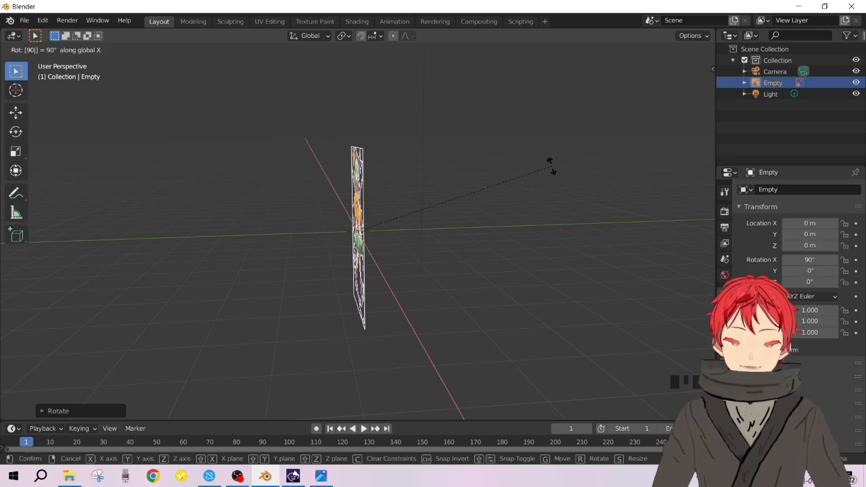
pyautogui.click(551, 165)
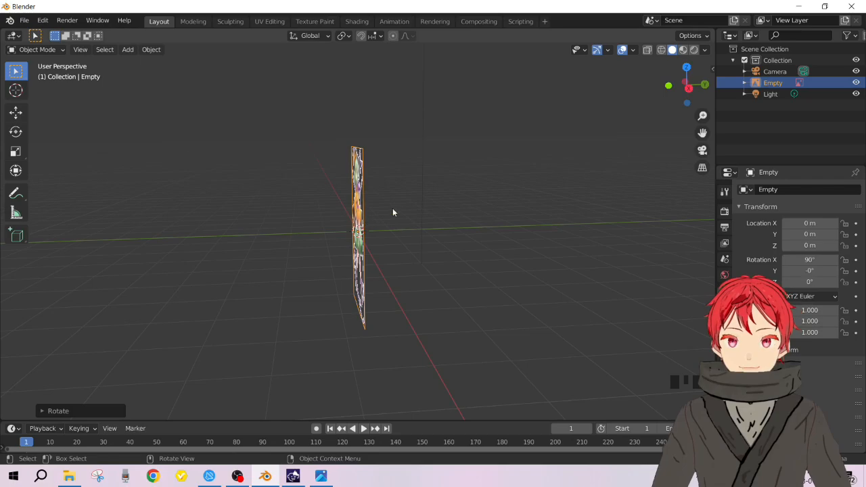
# - Raise the reference image about 3.08 m along the global Z axis, above the grid floor
pyautogui.press('g')
pyautogui.press('x')
pyautogui.press('z')
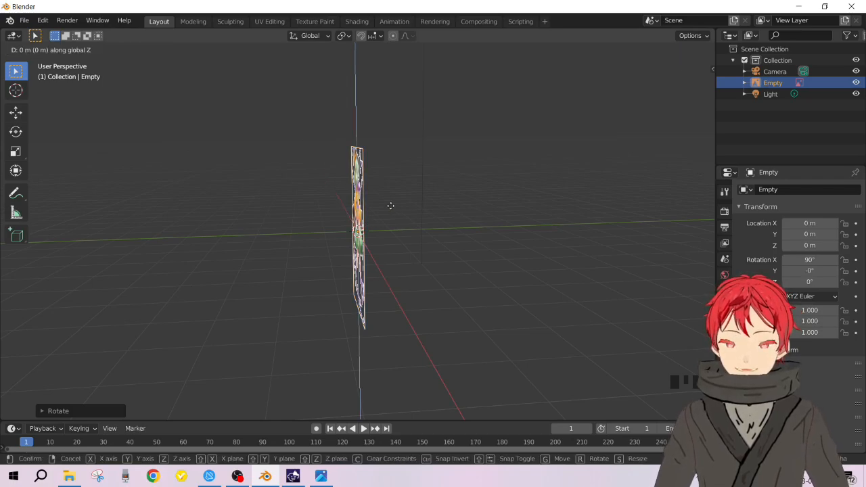
pyautogui.click(415, 98)
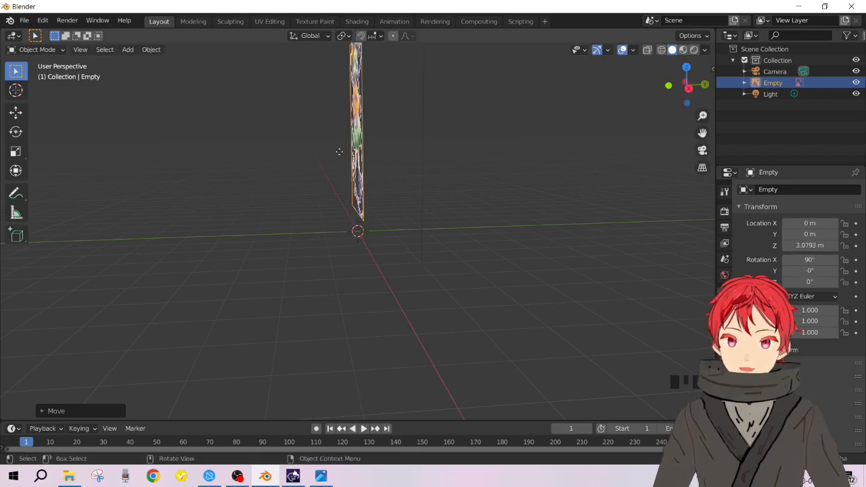
# - Examine the character's hat in the upright reference image, both close up and with the whole figure
pyautogui.moveTo(416, 98); pyautogui.dragTo(434, 239, button='middle')
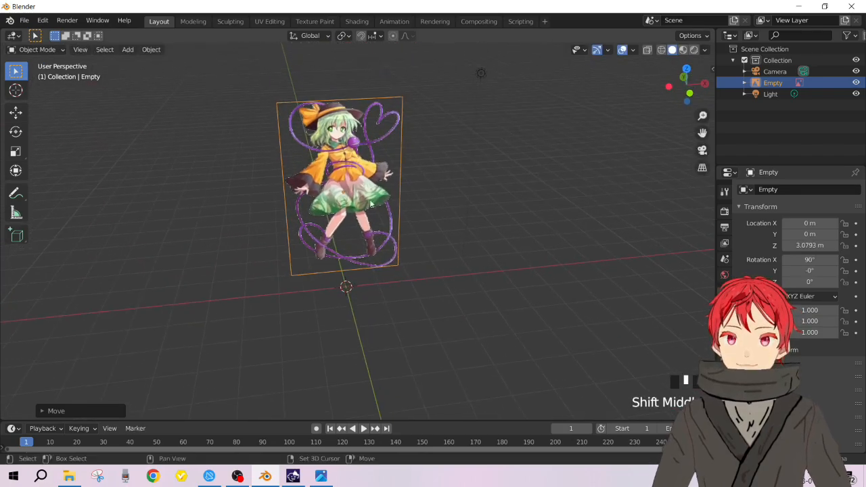
pyautogui.scroll(6, 319, 130)
pyautogui.scroll(-5, 318, 131)
pyautogui.moveTo(326, 143)
pyautogui.mouseDown(button='middle')
pyautogui.moveTo(316, 135)
pyautogui.moveTo(322, 129)
pyautogui.moveTo(331, 144)
pyautogui.mouseUp(button='middle')
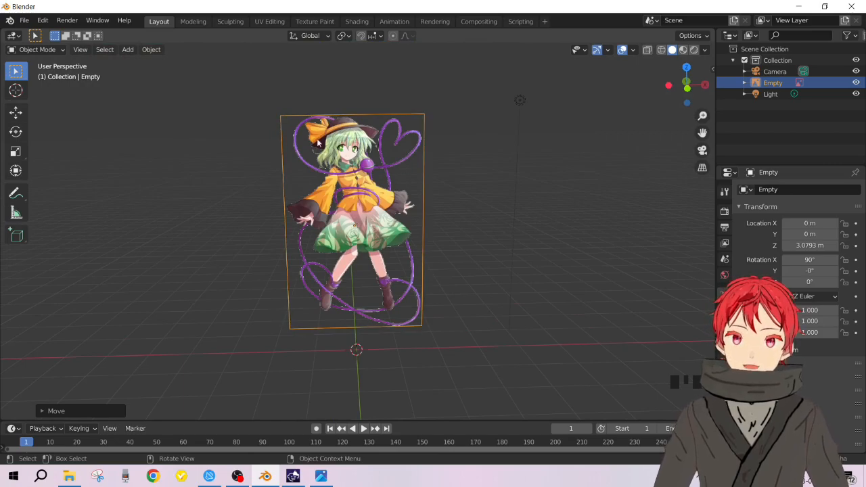
pyautogui.scroll(5, 315, 142)
pyautogui.keyDown('shift'); pyautogui.moveTo(314, 141); pyautogui.dragTo(374, 322, button='middle'); pyautogui.keyUp('shift')
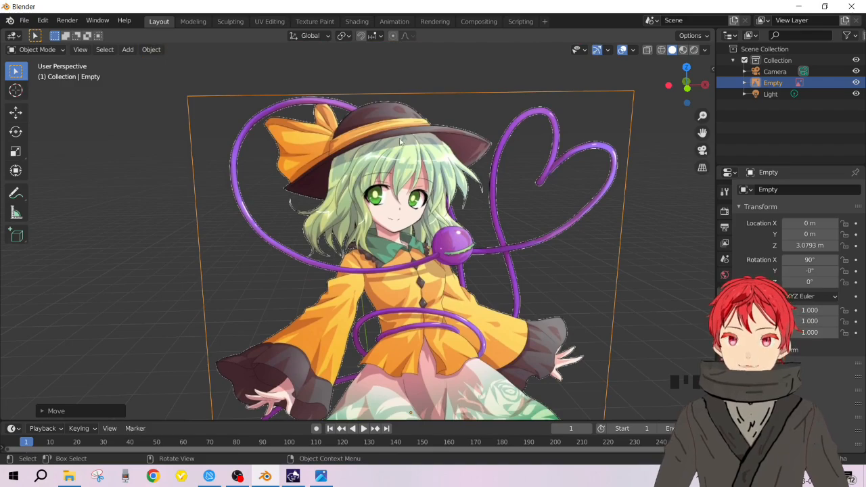
pyautogui.scroll(-10, 446, 192)
pyautogui.scroll(6, 423, 221)
pyautogui.keyDown('shift'); pyautogui.moveTo(399, 238); pyautogui.dragTo(341, 145, button='middle'); pyautogui.keyUp('shift')
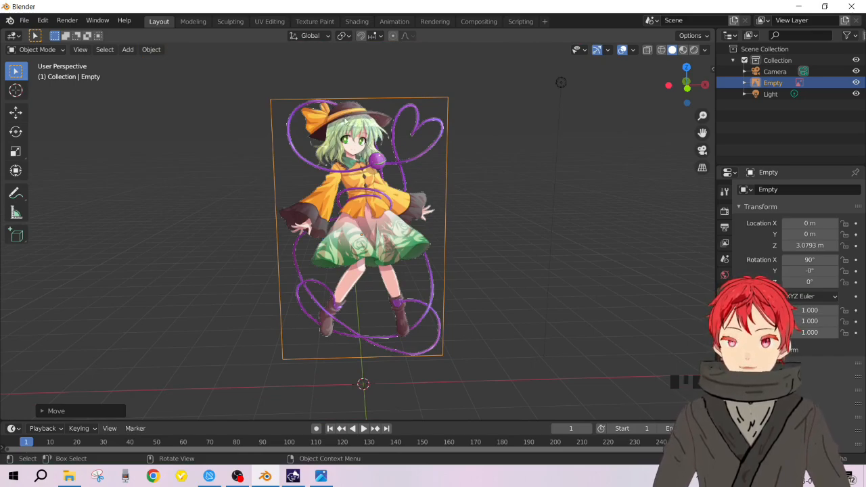
pyautogui.hotkey('shift', 'a')
pyautogui.moveTo(345, 194)
pyautogui.press('Escape')
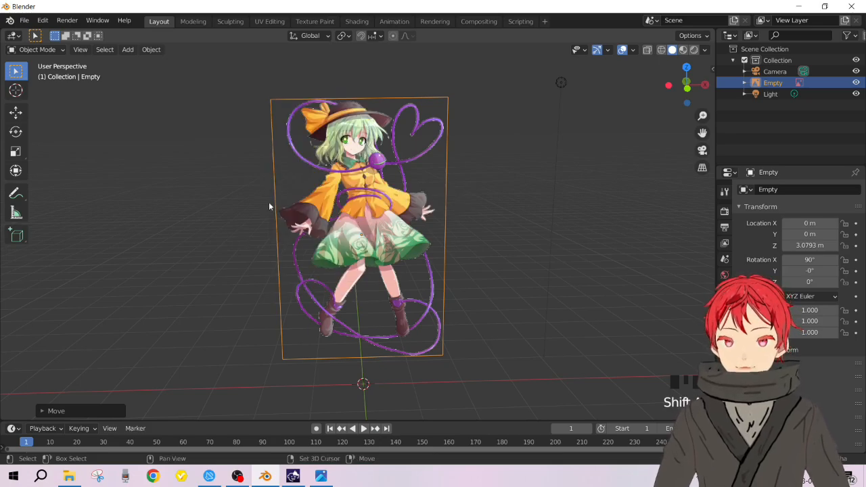
# - Add a cylinder mesh at the world origin, below the reference image
pyautogui.moveTo(360, 279); pyautogui.dragTo(371, 304, button='middle')
pyautogui.scroll(-5, 370, 304)
pyautogui.scroll(5, 370, 304)
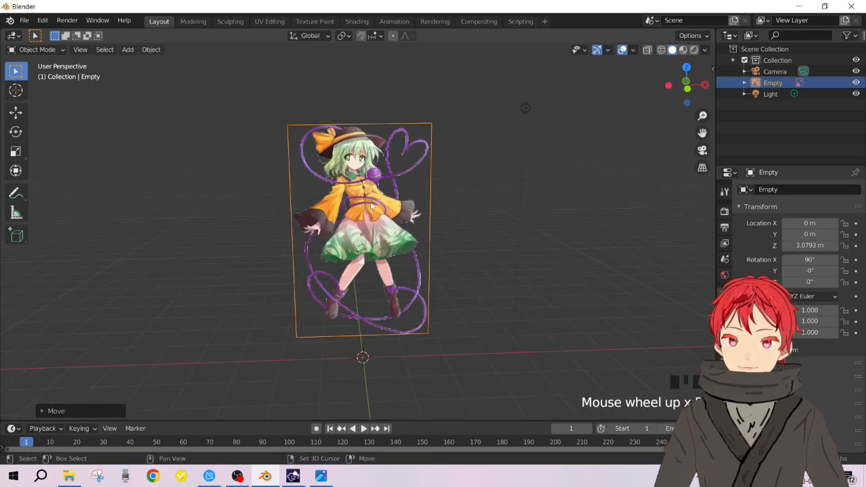
pyautogui.hotkey('shift', 'a')
pyautogui.moveTo(376, 82)
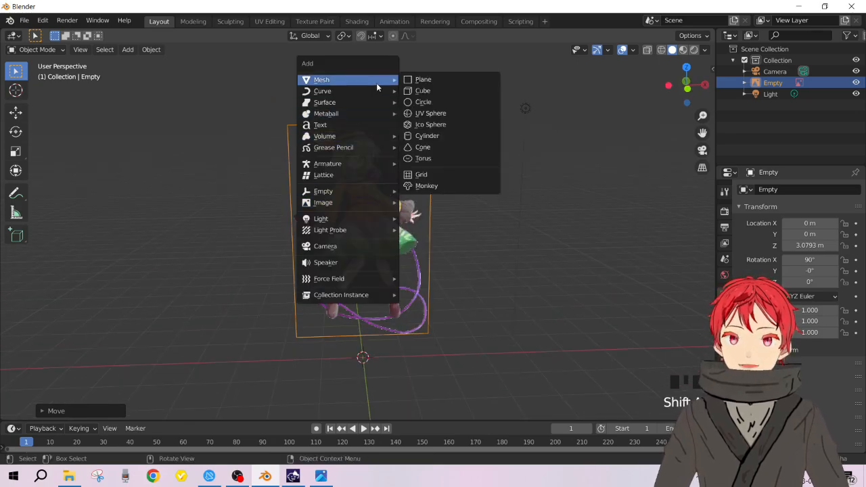
pyautogui.click(465, 138)
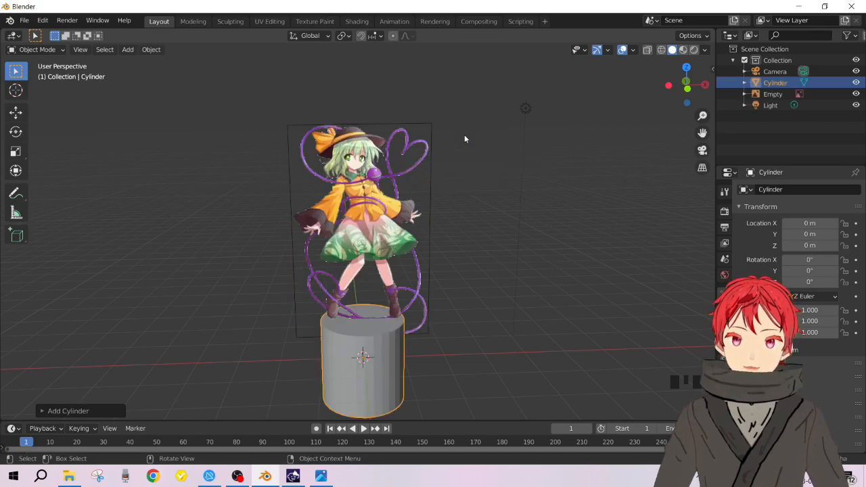
# - Flatten the cylinder along Z to a scale of about 0.14, and enlarge it uniformly by about 3.13 times into a wide disc
pyautogui.scroll(-5, 486, 296)
pyautogui.scroll(7, 433, 304)
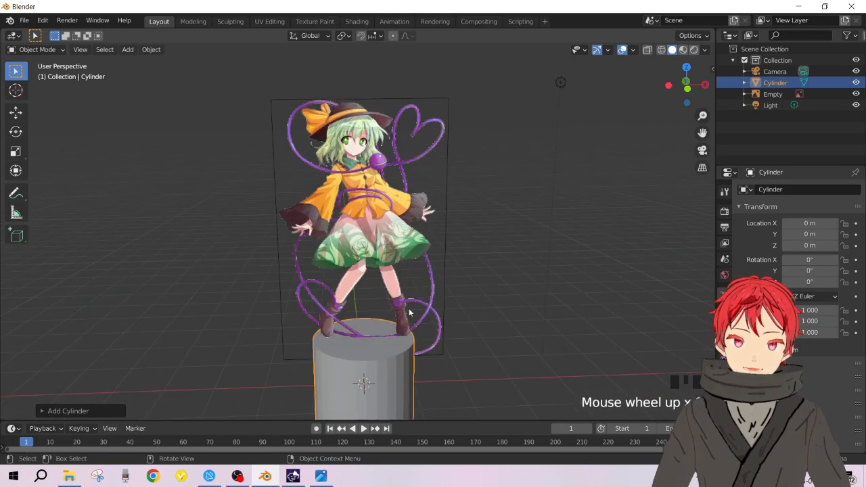
pyautogui.keyDown('shift'); pyautogui.moveTo(410, 309); pyautogui.dragTo(390, 226, button='middle'); pyautogui.keyUp('shift')
pyautogui.moveTo(383, 270)
pyautogui.mouseDown(button='middle')
pyautogui.moveTo(359, 285)
pyautogui.moveTo(372, 263)
pyautogui.mouseUp(button='middle')
pyautogui.scroll(-2, 365, 285)
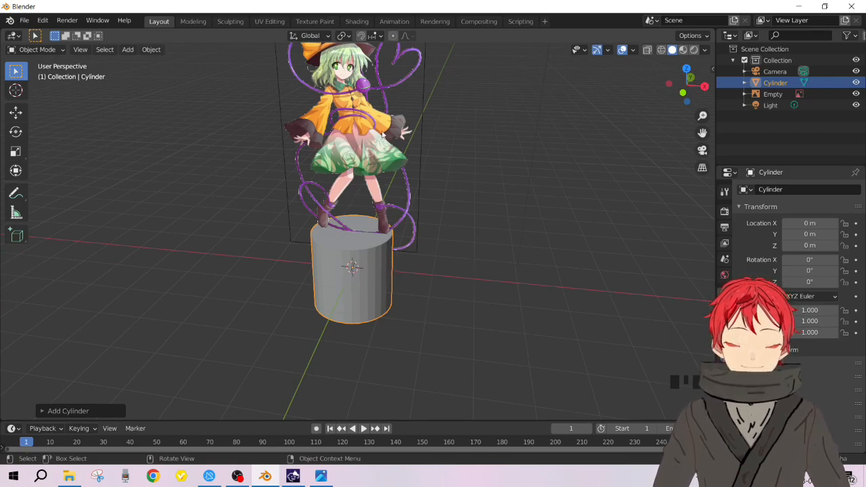
pyautogui.press('s')
pyautogui.press('z')
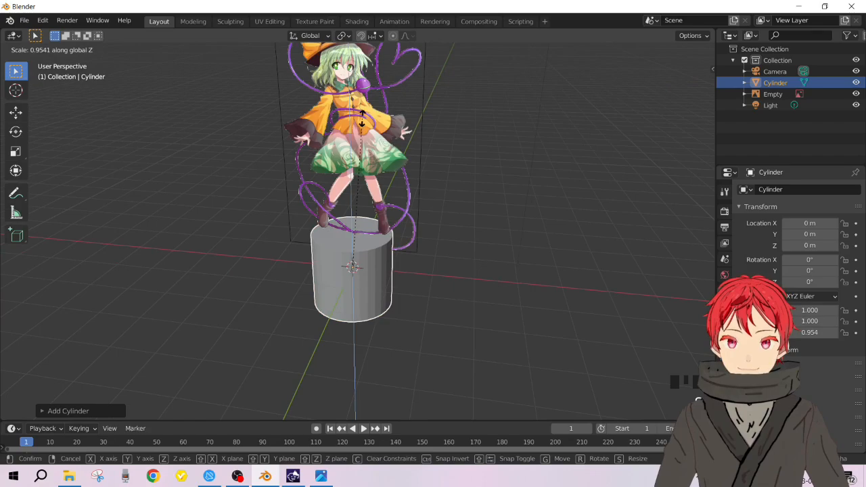
pyautogui.click(350, 249)
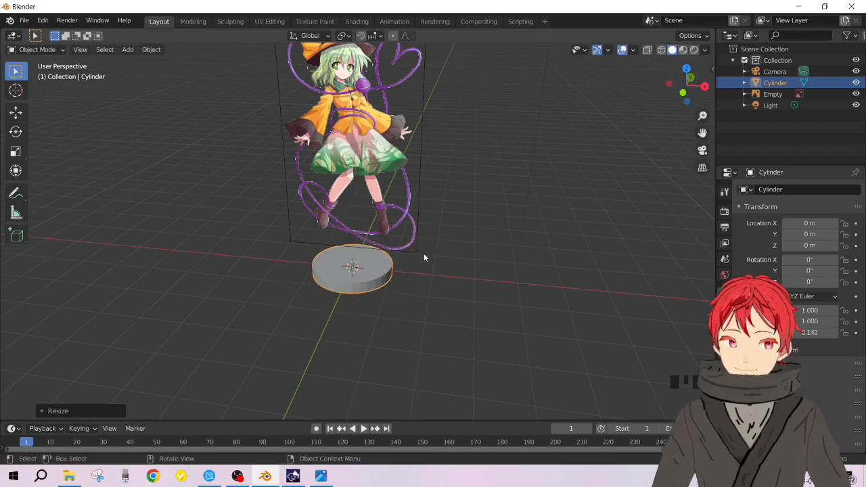
pyautogui.press('s')
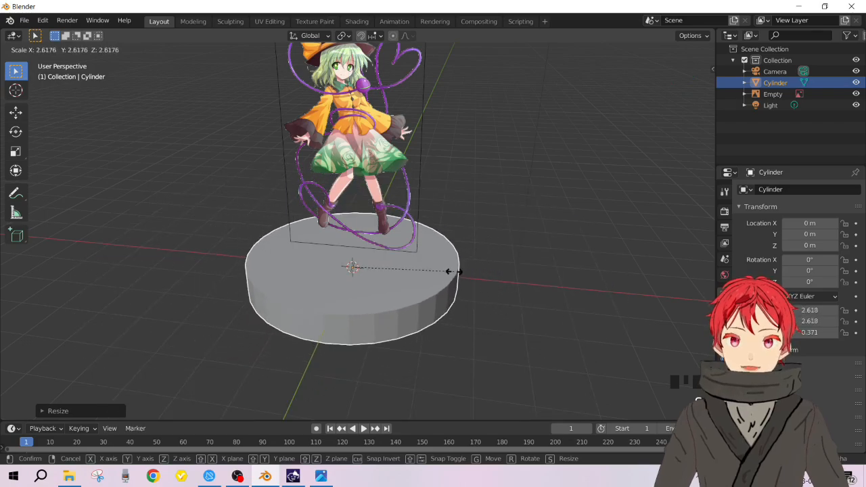
pyautogui.click(477, 274)
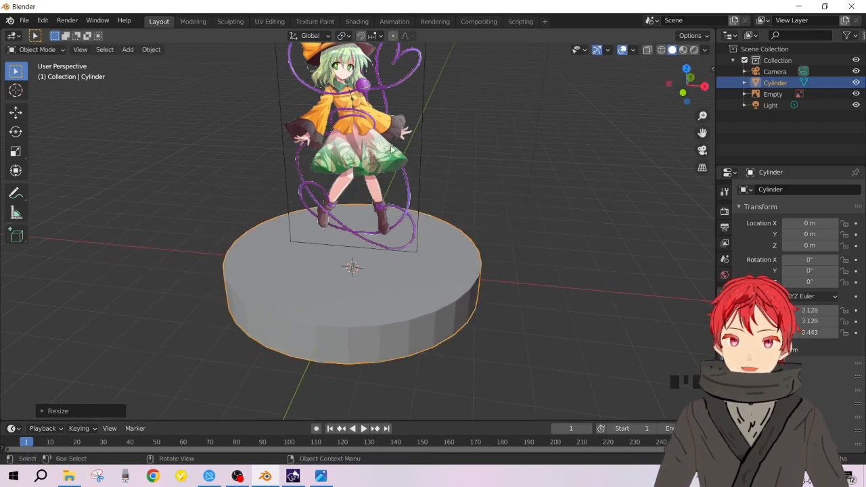
# - Thin the disc along Z to a scale of about 0.118 and enter Edit Mode on it
pyautogui.press('s')
pyautogui.press('z')
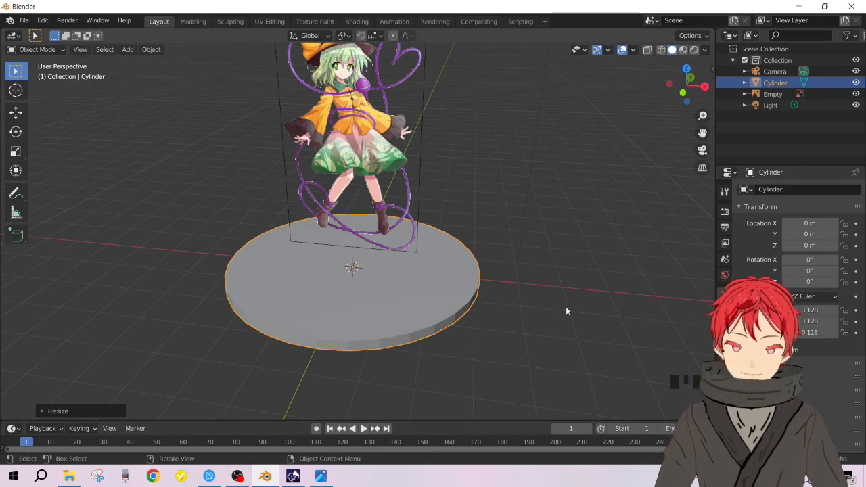
pyautogui.moveTo(368, 262); pyautogui.dragTo(389, 261, button='middle')
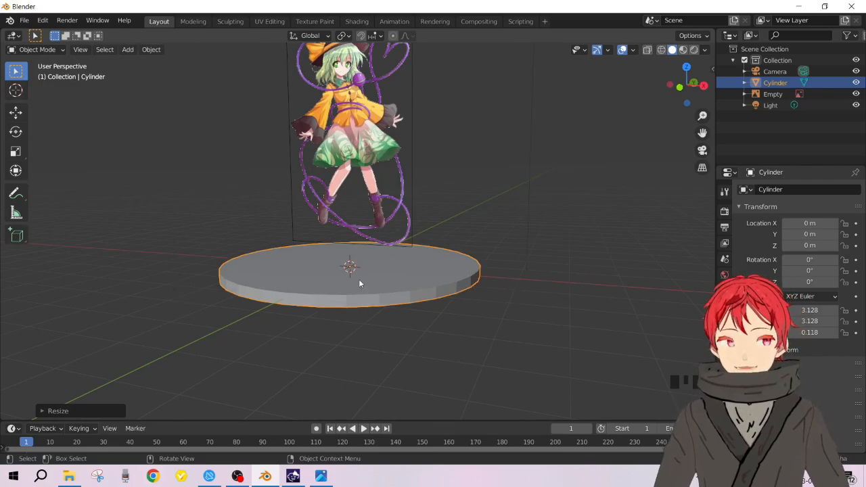
pyautogui.press('Tab')
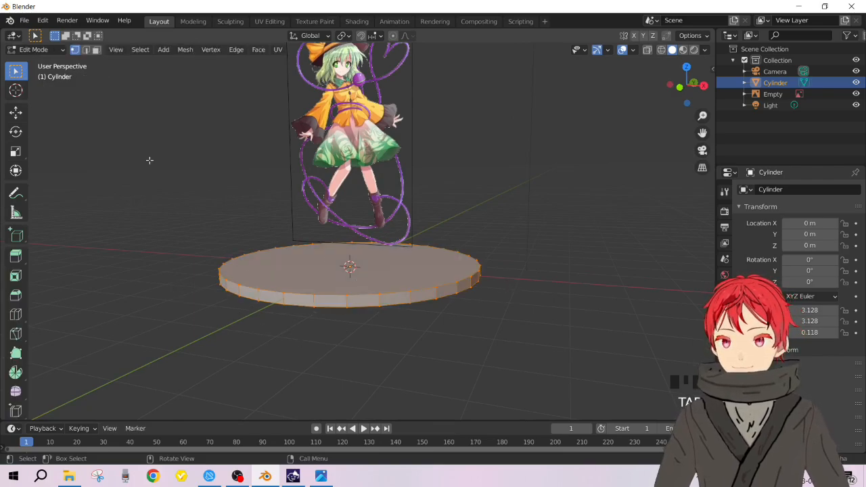
# - Try vertex selection and edge selection on the disc by picking two vertices and two edges along its upper rim
pyautogui.moveTo(359, 343); pyautogui.dragTo(263, 308, button='middle')
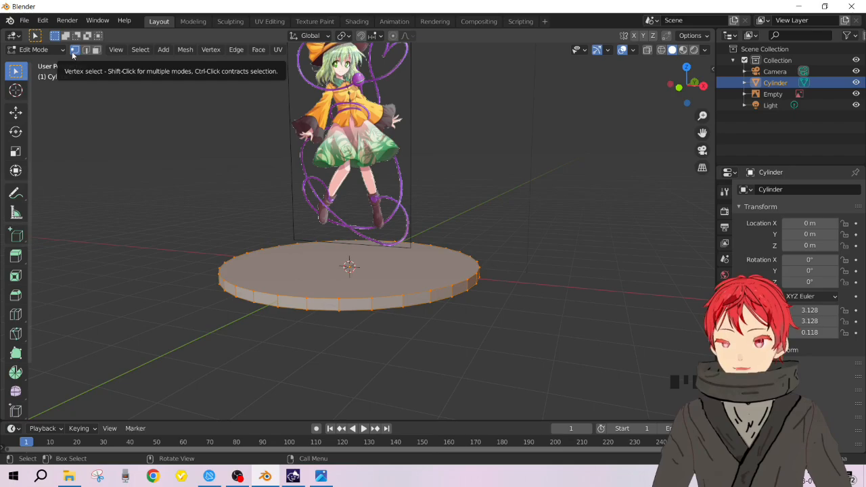
pyautogui.scroll(5, 391, 326)
pyautogui.scroll(-2, 403, 345)
pyautogui.keyDown('shift'); pyautogui.moveTo(403, 345); pyautogui.dragTo(394, 303, button='middle'); pyautogui.keyUp('shift')
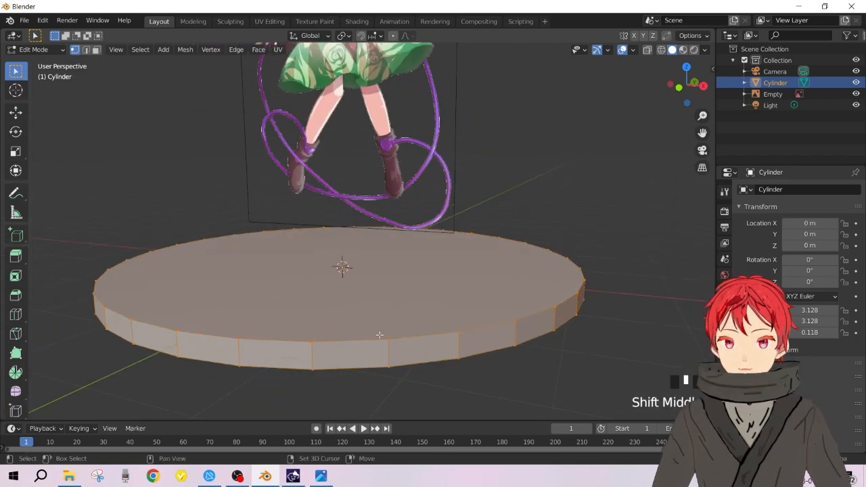
pyautogui.click(312, 342)
pyautogui.click(240, 340)
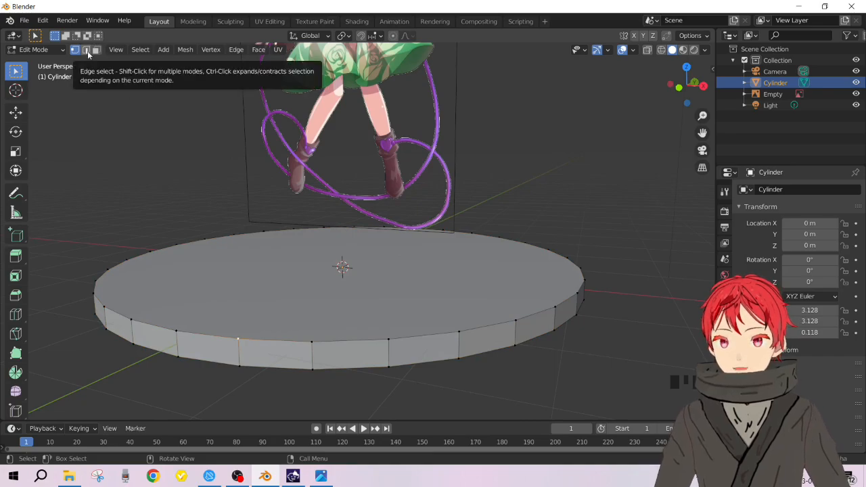
pyautogui.press('2')
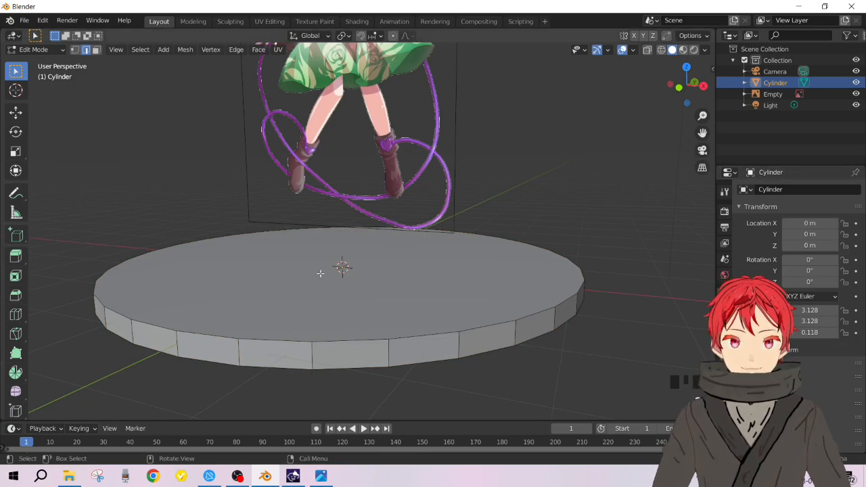
pyautogui.click(361, 342)
pyautogui.click(426, 338)
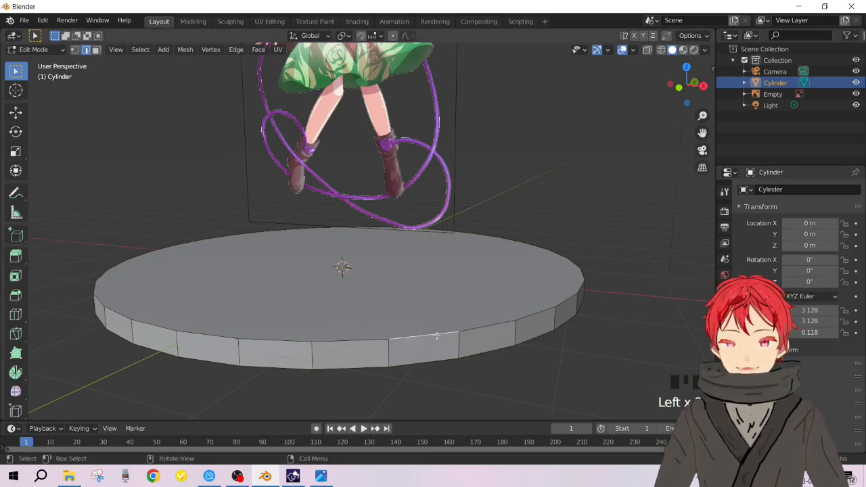
# - Switch to face selection and select the disc's top face
pyautogui.click(96, 51)
pyautogui.click(360, 354)
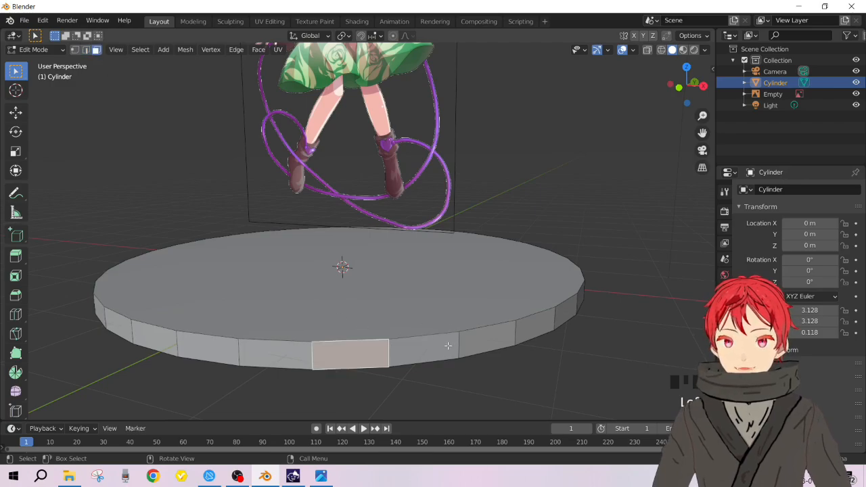
pyautogui.click(448, 347)
pyautogui.click(395, 303)
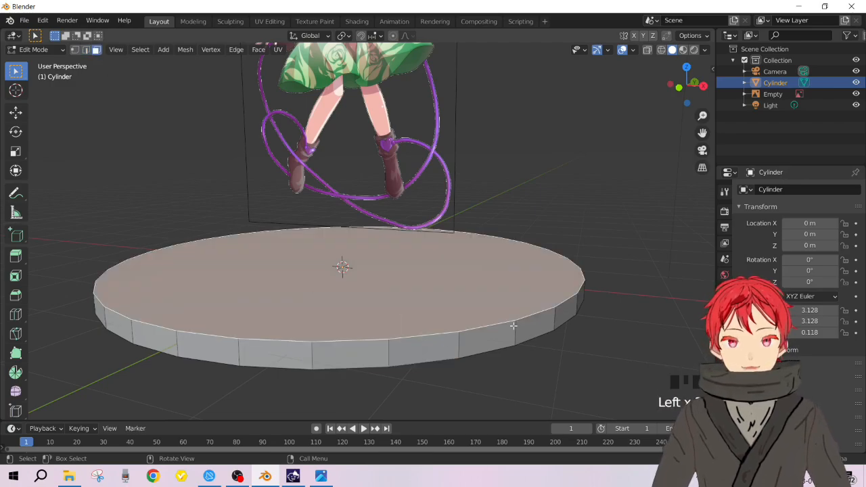
# - Extrude the top face upward by about 0.19 m and scale it down to about 0.88 to form a sloped rim
pyautogui.scroll(-4, 305, 341)
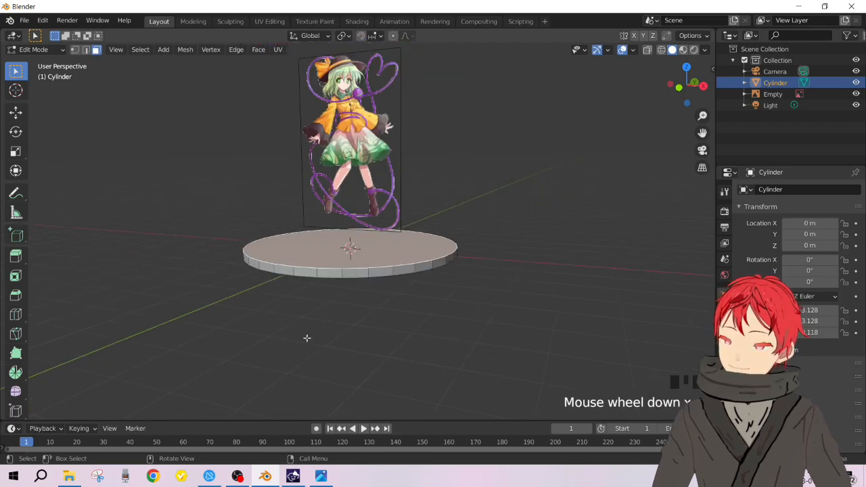
pyautogui.scroll(3, 329, 284)
pyautogui.moveTo(336, 290)
pyautogui.mouseDown(button='middle')
pyautogui.moveTo(353, 294)
pyautogui.moveTo(342, 291)
pyautogui.mouseUp(button='middle')
pyautogui.scroll(-5, 345, 261)
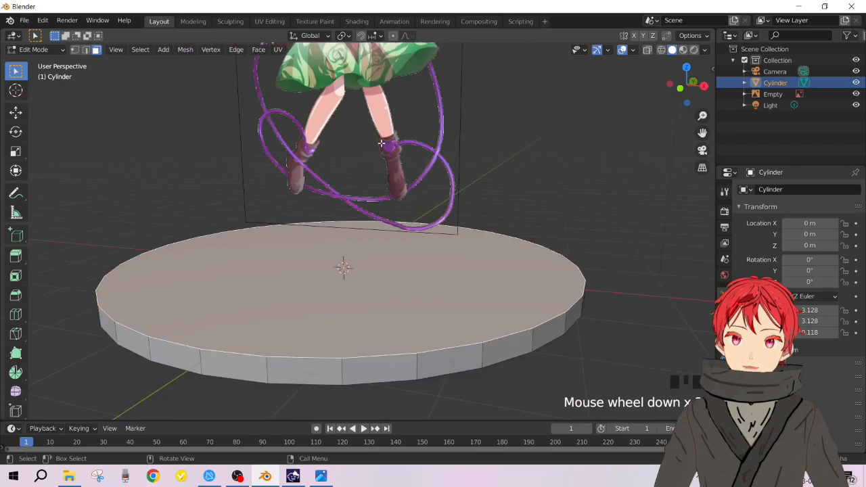
pyautogui.scroll(5, 346, 262)
pyautogui.scroll(2, 345, 261)
pyautogui.scroll(-2, 346, 261)
pyautogui.scroll(2, 381, 143)
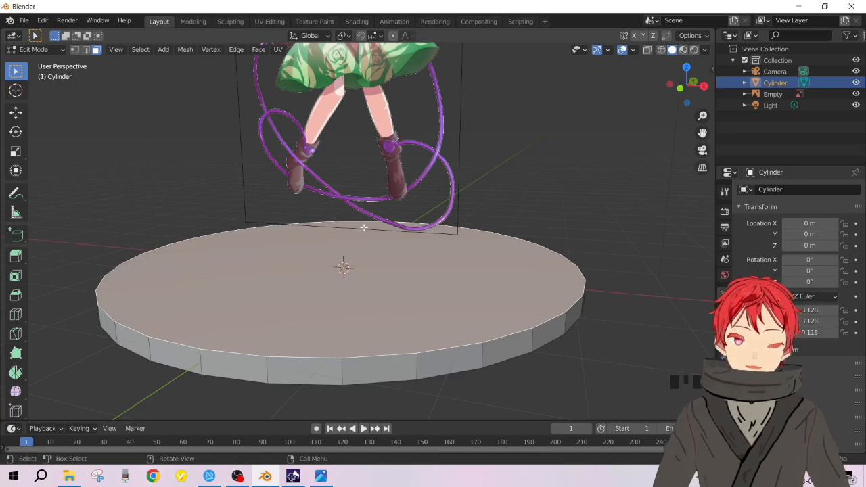
pyautogui.press('e')
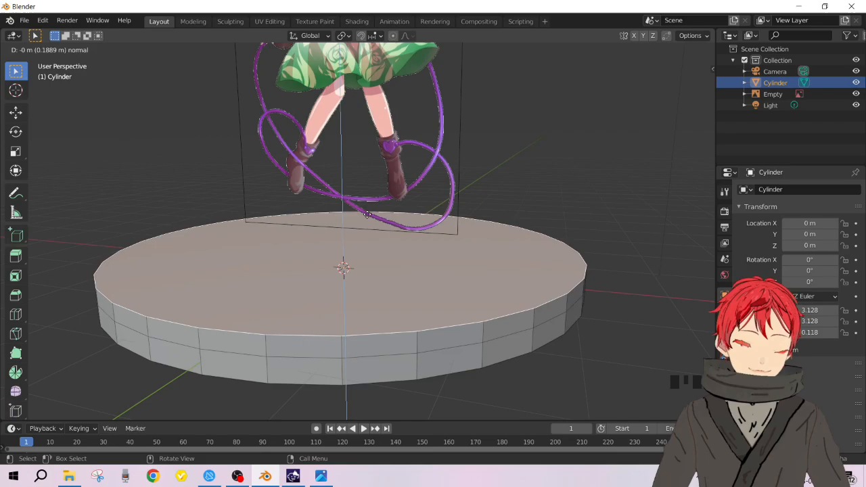
pyautogui.click(414, 250)
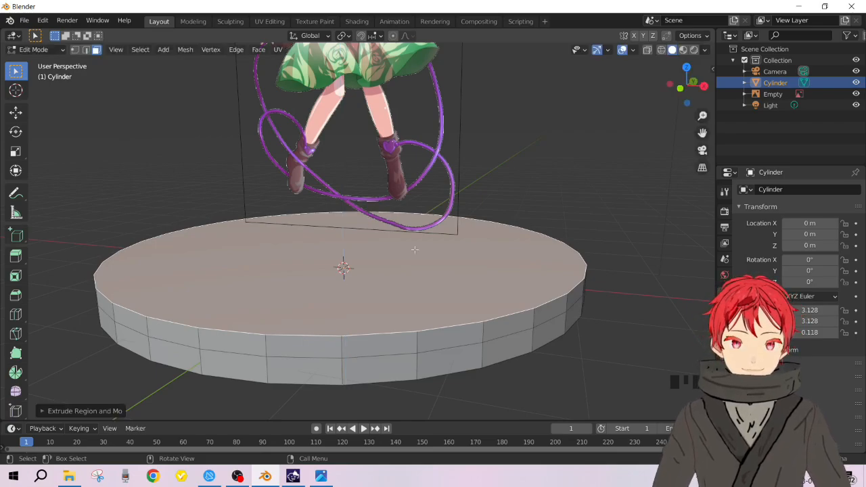
pyautogui.press('s')
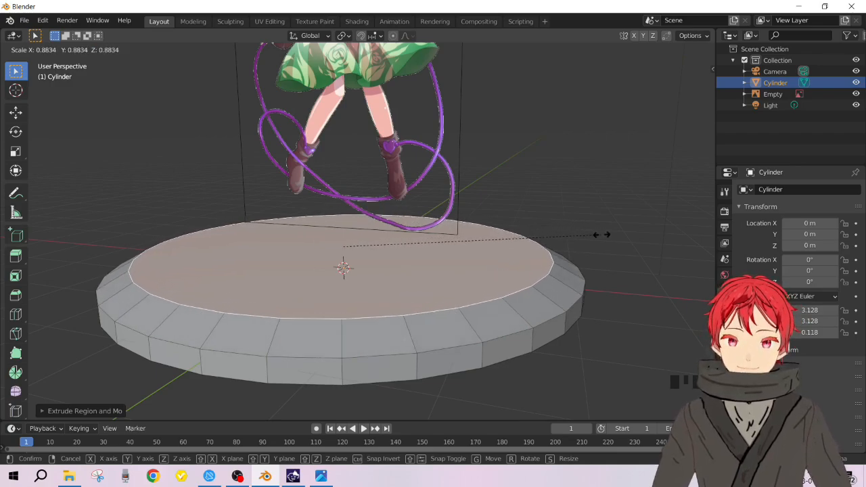
pyautogui.click(600, 235)
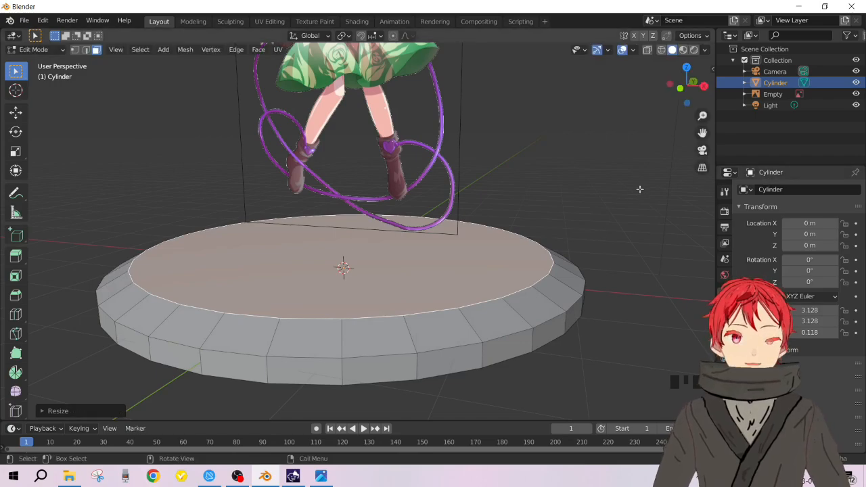
# - Hide the character reference image in the scene
pyautogui.scroll(-5, 467, 154)
pyautogui.scroll(3, 427, 153)
pyautogui.moveTo(458, 151); pyautogui.dragTo(466, 203, button='middle')
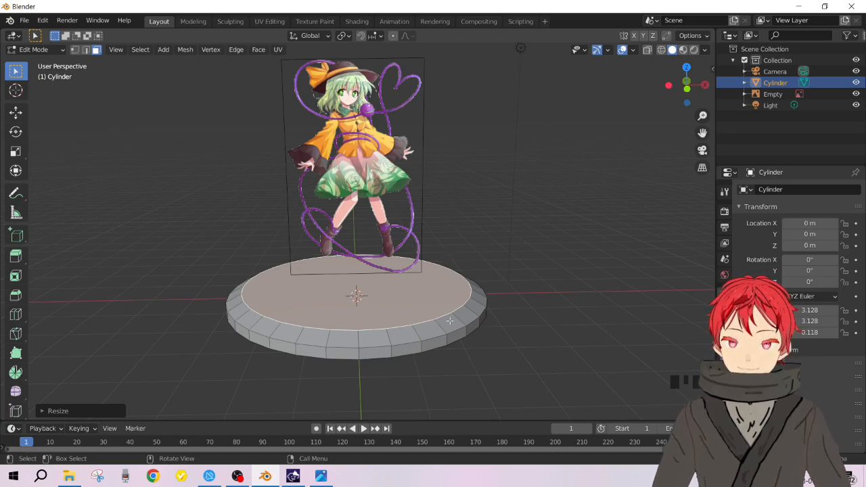
pyautogui.click(855, 94)
# - Try extruding the top face about 0.39 m further upward and narrowing it, and undo both operations
pyautogui.scroll(4, 368, 296)
pyautogui.scroll(-2, 369, 296)
pyautogui.scroll(1, 372, 295)
pyautogui.keyDown('shift'); pyautogui.moveTo(394, 290); pyautogui.dragTo(380, 258, button='middle'); pyautogui.keyUp('shift')
pyautogui.keyDown('shift'); pyautogui.scroll(1, 380, 259); pyautogui.keyUp('shift')
pyautogui.moveTo(360, 308); pyautogui.dragTo(359, 312, button='middle')
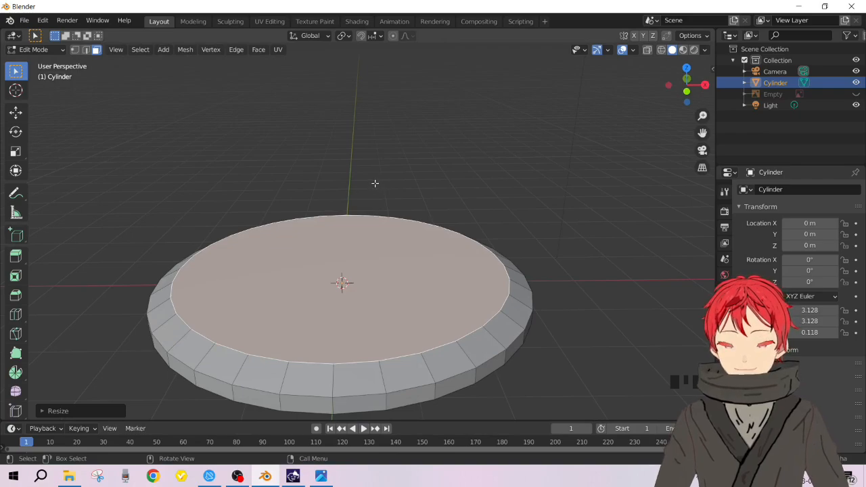
pyautogui.press('e')
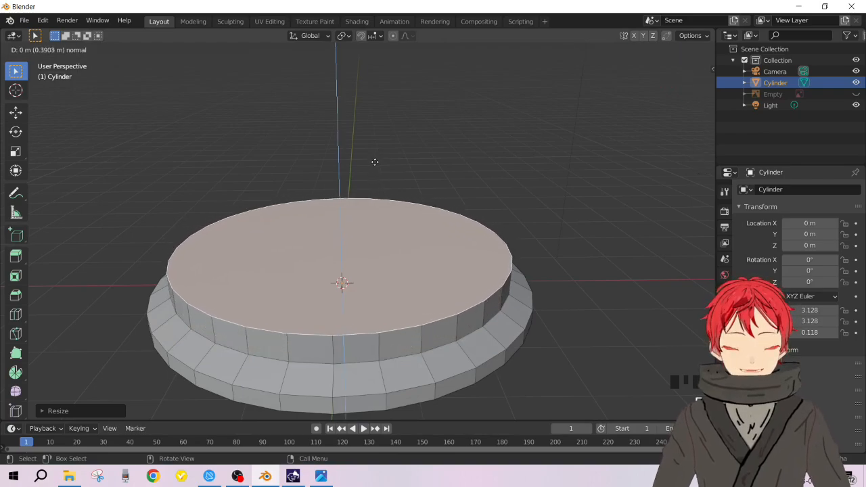
pyautogui.press('Return')
pyautogui.press('s')
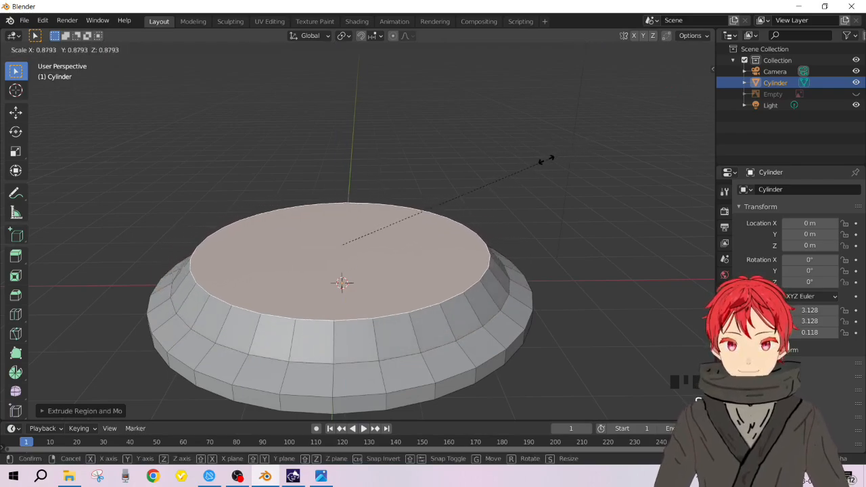
pyautogui.press('Return')
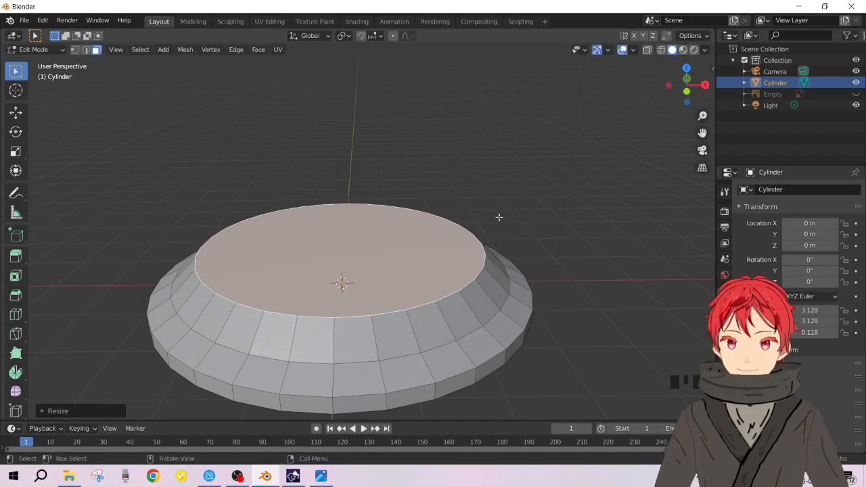
pyautogui.moveTo(313, 336); pyautogui.dragTo(421, 321, button='middle')
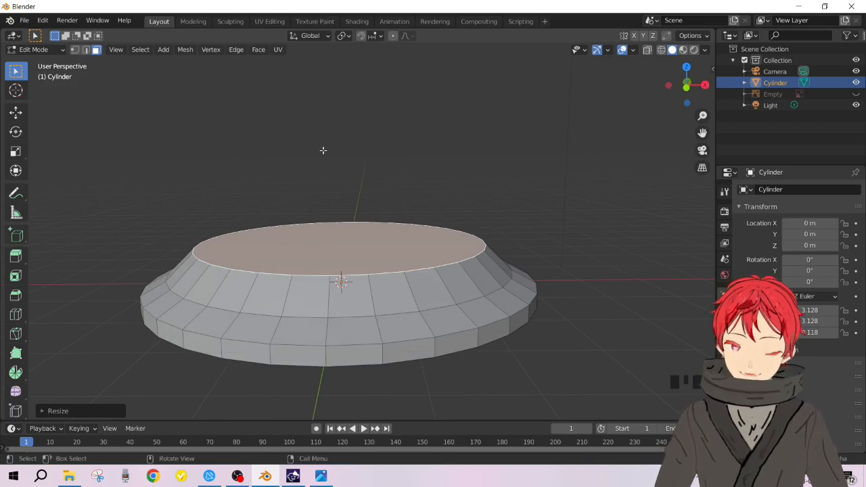
pyautogui.hotkey('ctrl', 'z')
pyautogui.hotkey('ctrl', 'z')
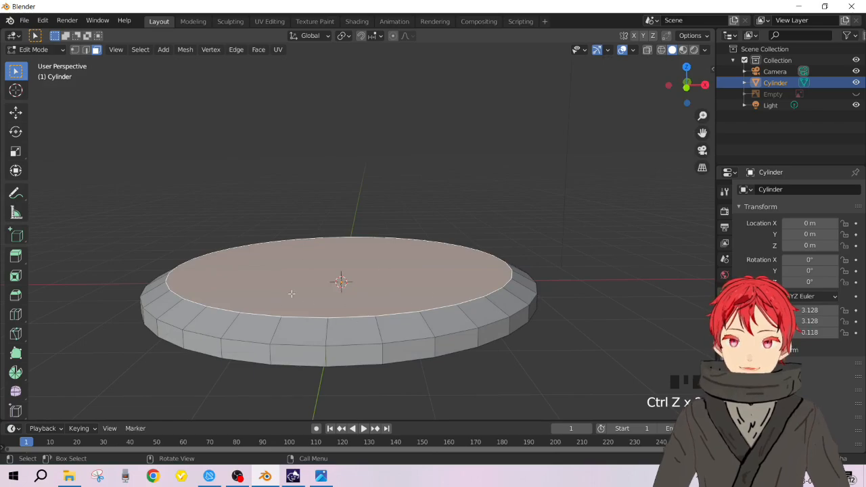
# - Delete the face on the underside of the disc, leaving its base open
pyautogui.scroll(-4, 473, 326)
pyautogui.moveTo(445, 329); pyautogui.dragTo(391, 289, button='middle')
pyautogui.scroll(4, 389, 288)
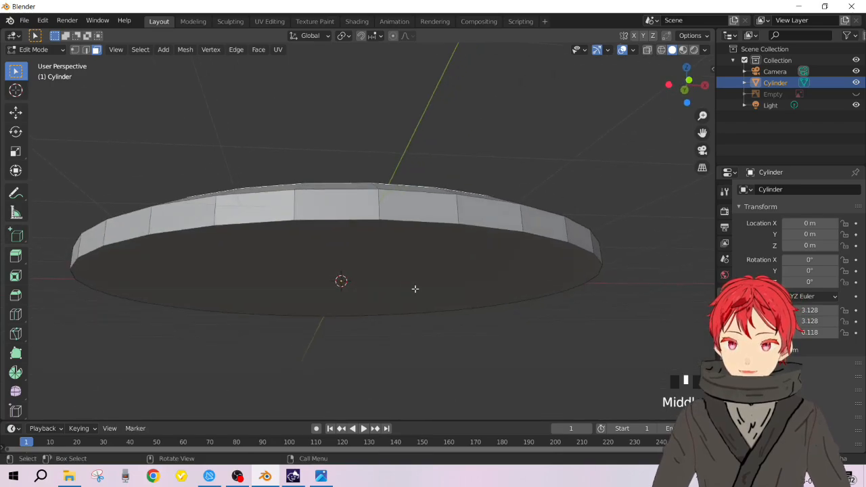
pyautogui.click(439, 279)
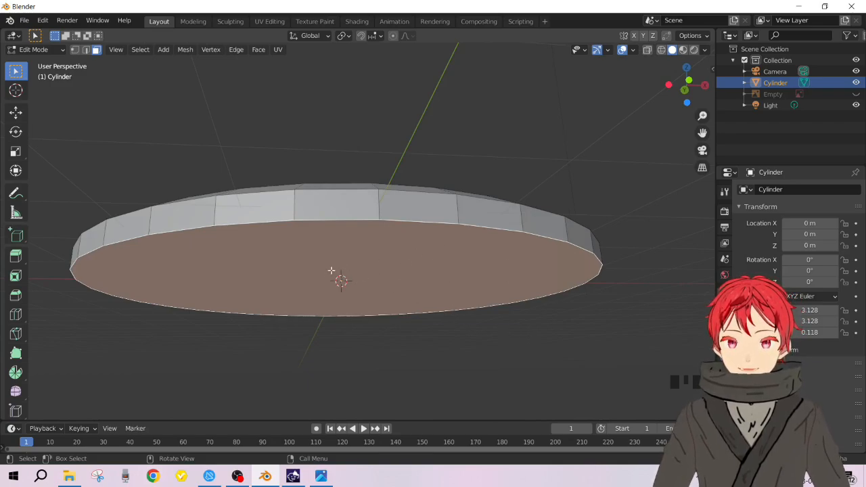
pyautogui.press('Delete')
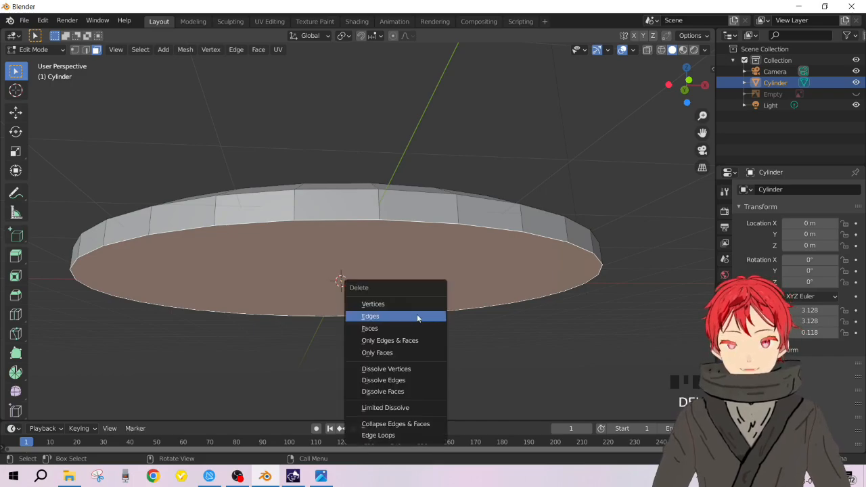
pyautogui.click(411, 330)
# - Select the disc's top face and raise it along Z by about 0.05 m
pyautogui.moveTo(444, 293); pyautogui.dragTo(429, 309, button='middle')
pyautogui.scroll(-1, 383, 327)
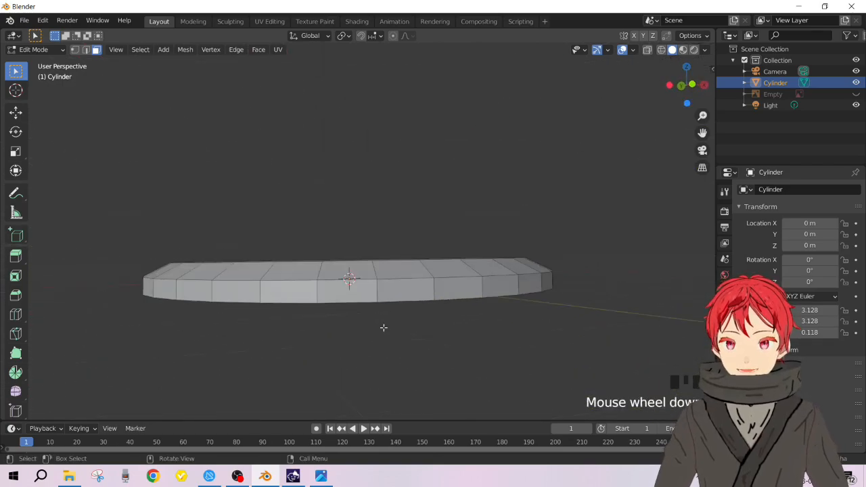
pyautogui.moveTo(383, 327); pyautogui.dragTo(377, 320, button='middle')
pyautogui.click(362, 296)
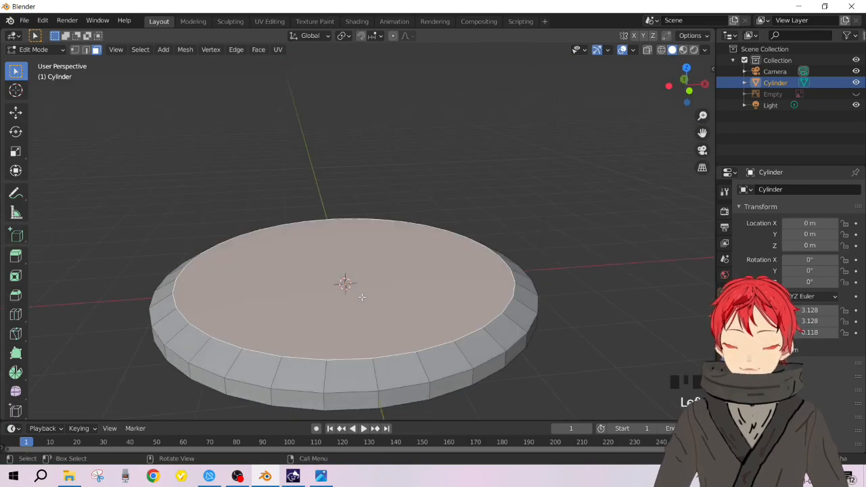
pyautogui.press('e')
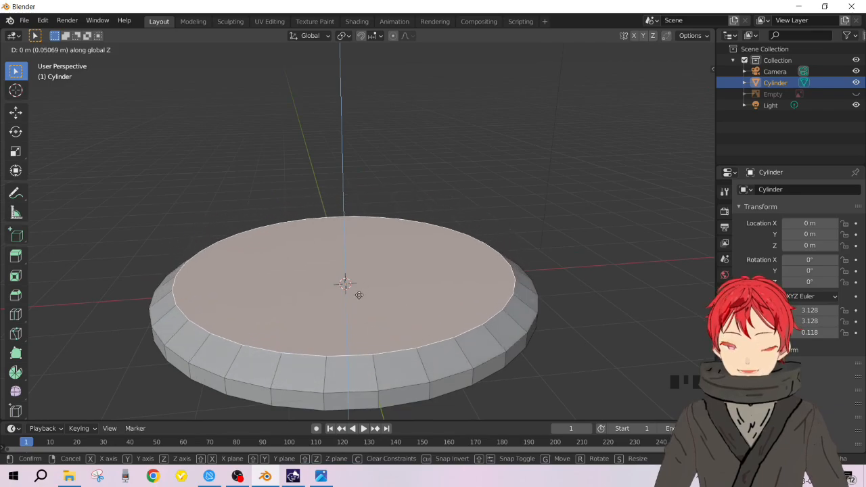
pyautogui.click(358, 293)
# - Return to Object Mode and raise the whole disc along Z to a height of about 2.09 m
pyautogui.moveTo(359, 293)
pyautogui.mouseDown(button='middle')
pyautogui.moveTo(355, 321)
pyautogui.moveTo(350, 269)
pyautogui.moveTo(353, 305)
pyautogui.mouseUp(button='middle')
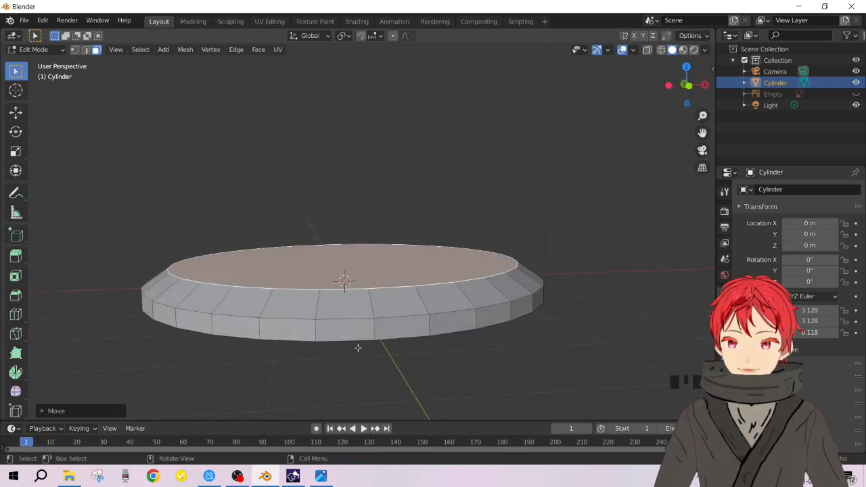
pyautogui.moveTo(387, 351); pyautogui.dragTo(435, 261, button='middle')
pyautogui.press('Tab')
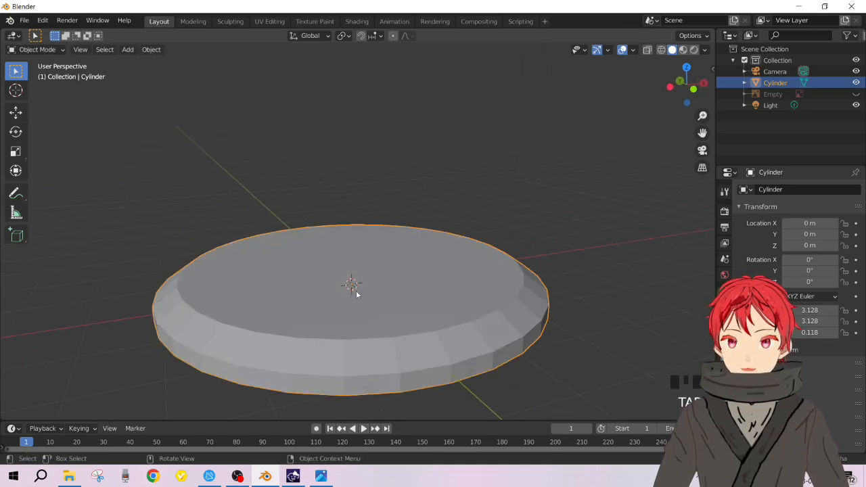
pyautogui.press('g')
pyautogui.press('z')
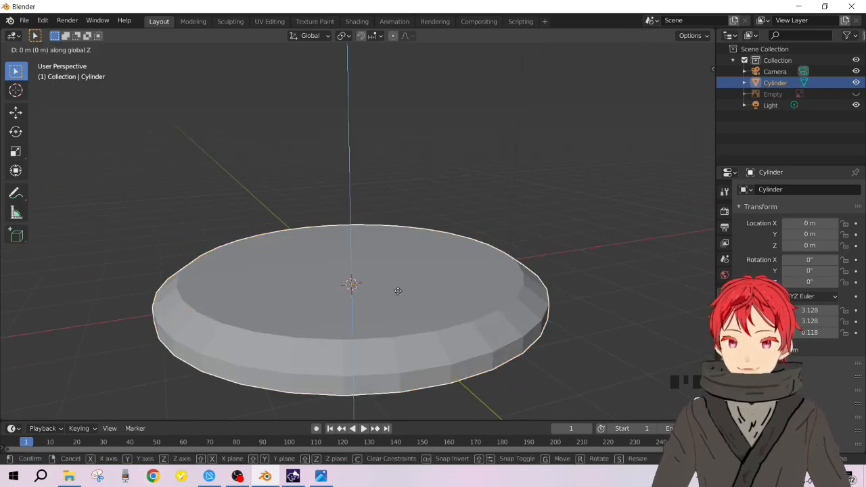
pyautogui.click(391, 197)
# - Scale the whole disc down uniformly to about 1.285 in X and Y and 0.048 in Z
pyautogui.scroll(-7, 395, 173)
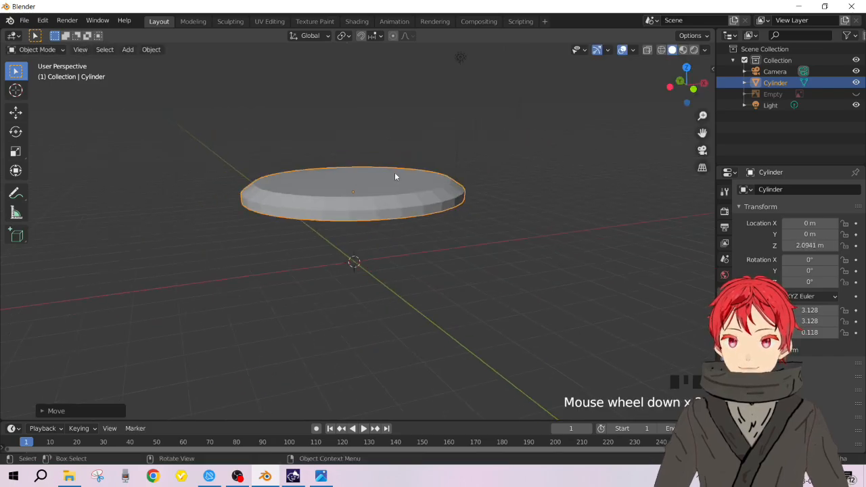
pyautogui.scroll(3, 398, 170)
pyautogui.scroll(-20, 418, 146)
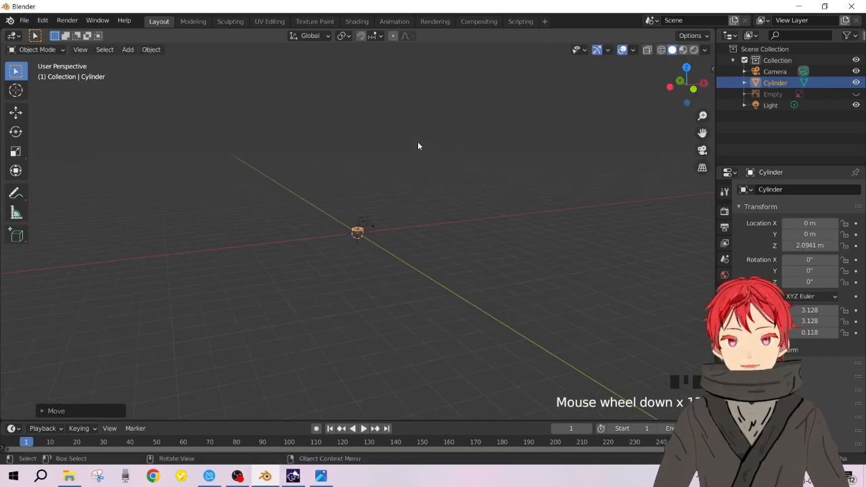
pyautogui.scroll(20, 368, 203)
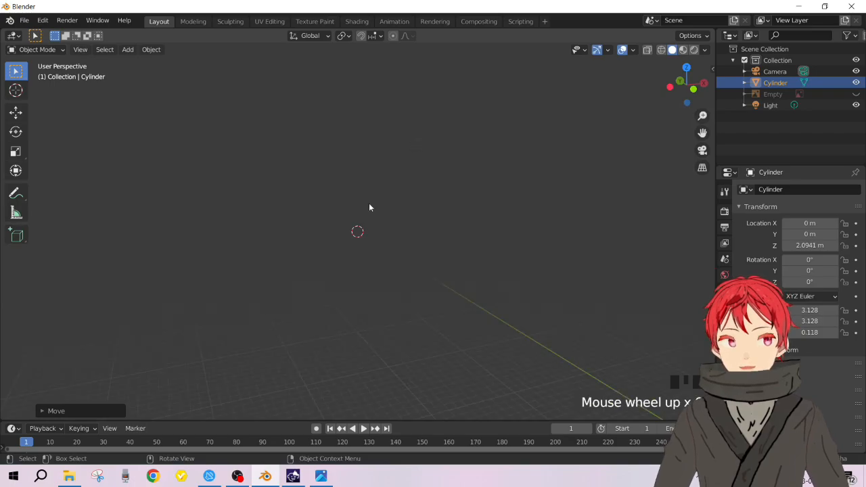
pyautogui.scroll(6, 368, 202)
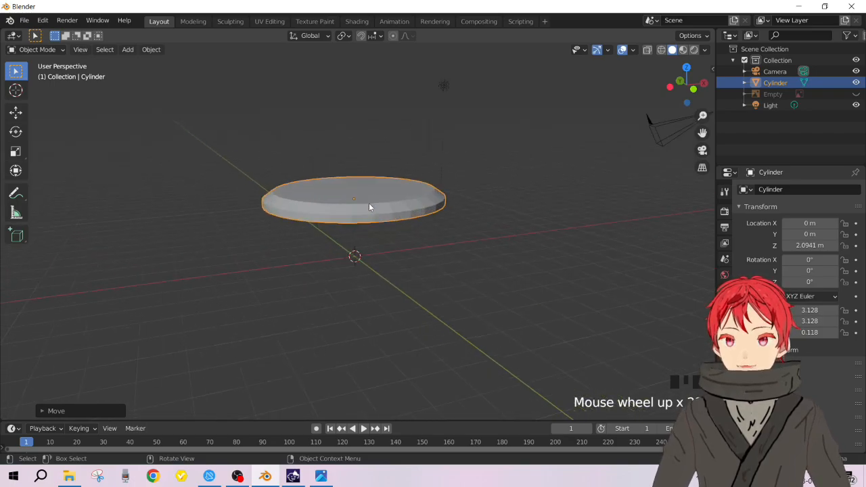
pyautogui.moveTo(391, 259); pyautogui.dragTo(372, 257, button='middle')
pyautogui.scroll(-2, 372, 257)
pyautogui.press('s')
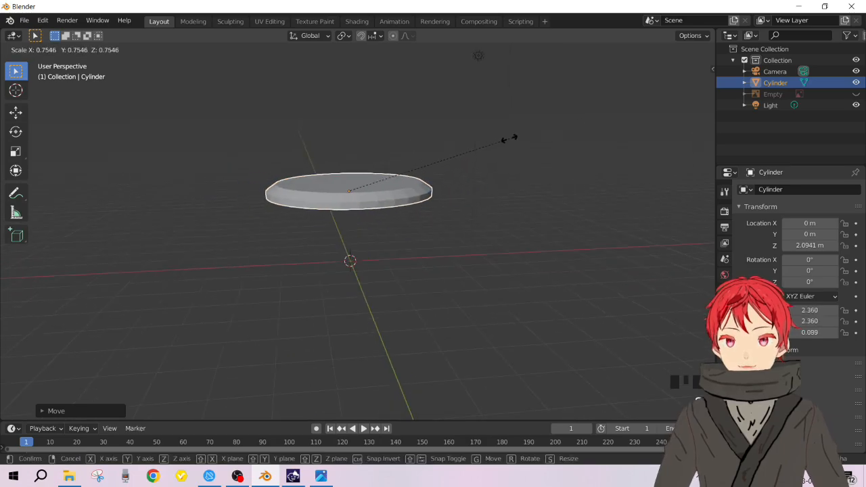
pyautogui.click(419, 160)
# - Shrink the disc further to a scale of about 0.75 in X and Y and 0.028 in Z, and enter Edit Mode
pyautogui.scroll(4, 379, 149)
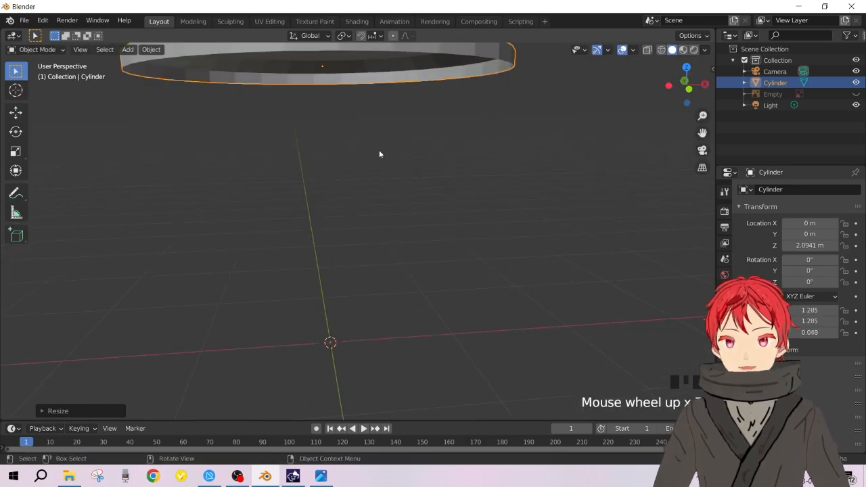
pyautogui.scroll(-2, 379, 151)
pyautogui.keyDown('shift'); pyautogui.moveTo(379, 151); pyautogui.dragTo(390, 184, button='middle'); pyautogui.keyUp('shift')
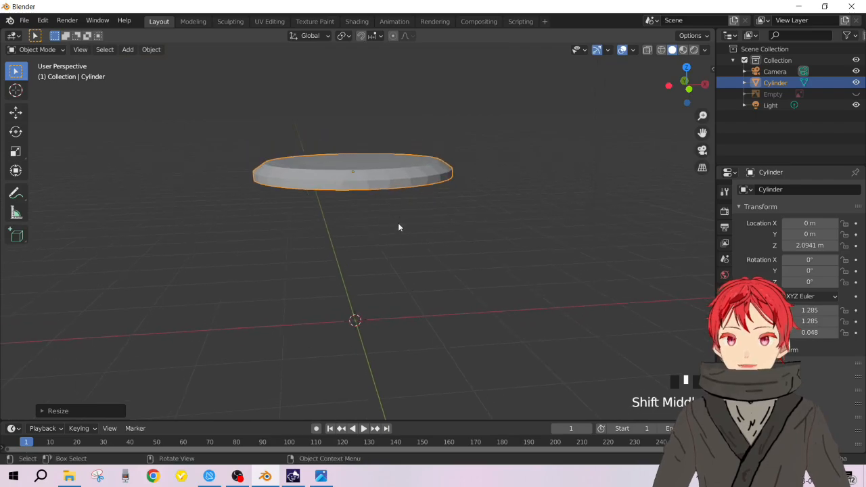
pyautogui.moveTo(398, 226)
pyautogui.mouseDown(button='middle')
pyautogui.moveTo(404, 236)
pyautogui.moveTo(400, 226)
pyautogui.mouseUp(button='middle')
pyautogui.scroll(-12, 400, 226)
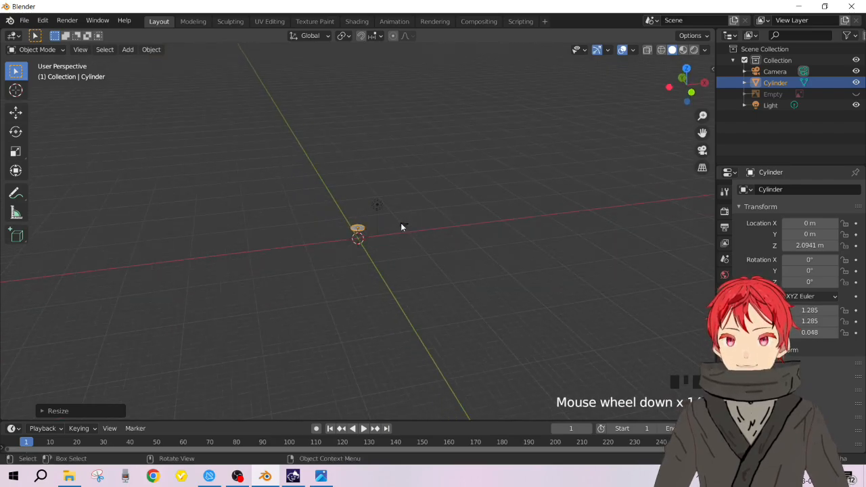
pyautogui.scroll(10, 432, 213)
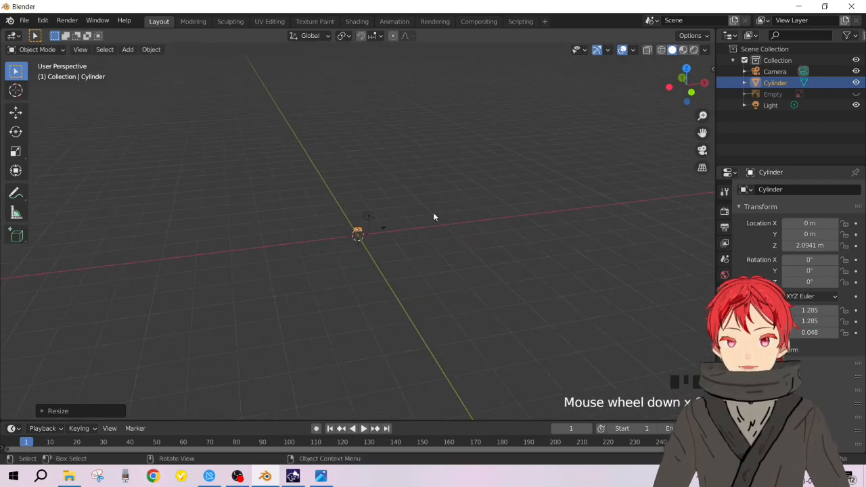
pyautogui.scroll(6, 433, 217)
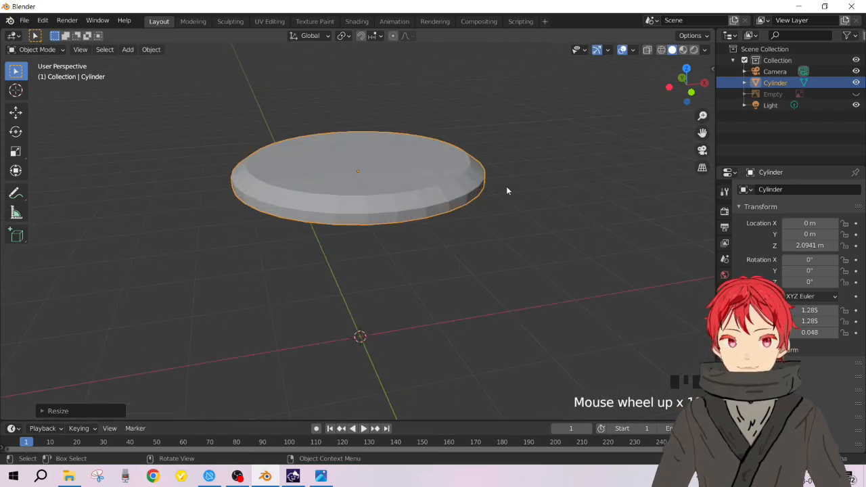
pyautogui.scroll(-3, 461, 189)
pyautogui.scroll(5, 460, 188)
pyautogui.scroll(-5, 460, 188)
pyautogui.scroll(2, 460, 188)
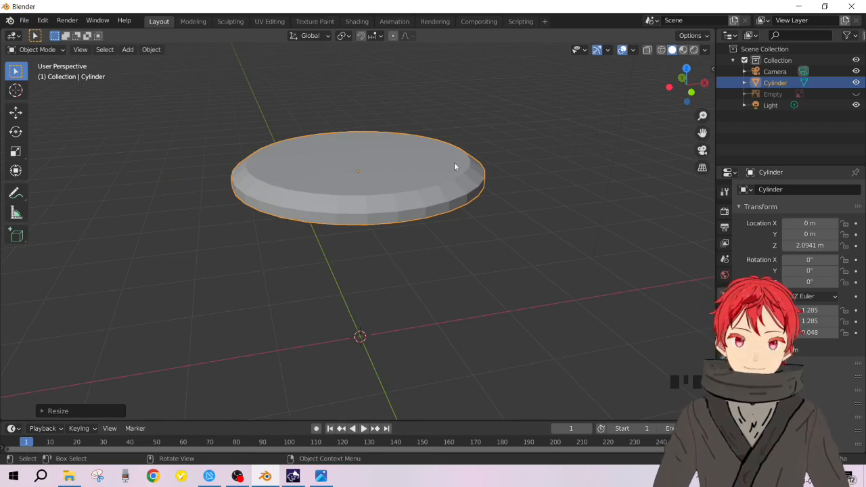
pyautogui.press('s')
pyautogui.click(435, 145)
pyautogui.scroll(2, 363, 122)
pyautogui.scroll(-3, 364, 121)
pyautogui.press('Tab')
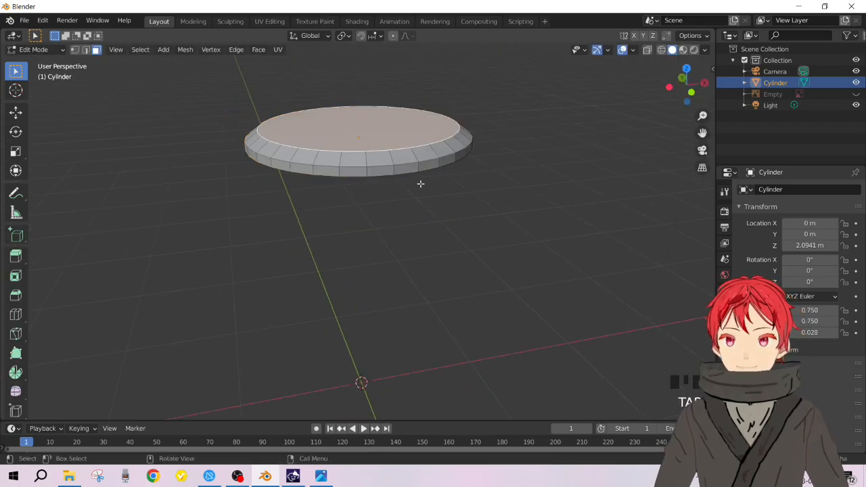
pyautogui.moveTo(416, 178); pyautogui.dragTo(359, 152, button='middle')
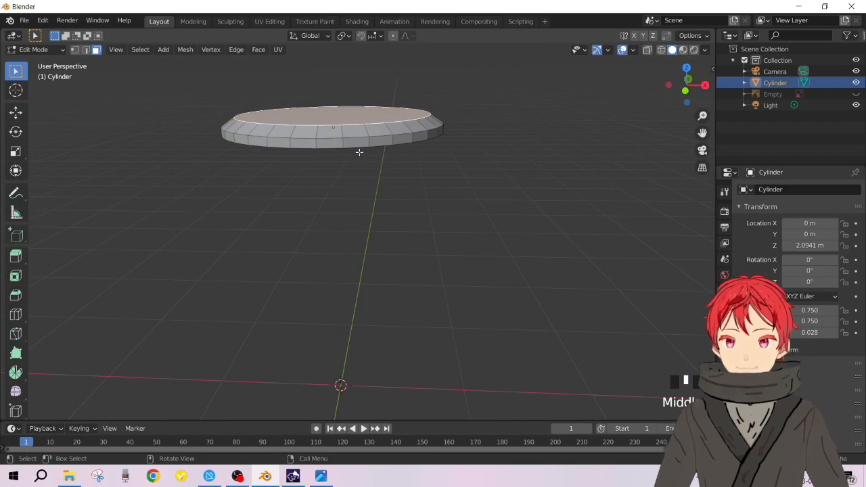
# - Show the reference image to examine the shape of the character's hat, and hide it again
pyautogui.click(856, 94)
pyautogui.keyDown('shift'); pyautogui.moveTo(470, 163); pyautogui.dragTo(421, 116, button='middle'); pyautogui.keyUp('shift')
pyautogui.scroll(-5, 366, 134)
pyautogui.scroll(4, 366, 133)
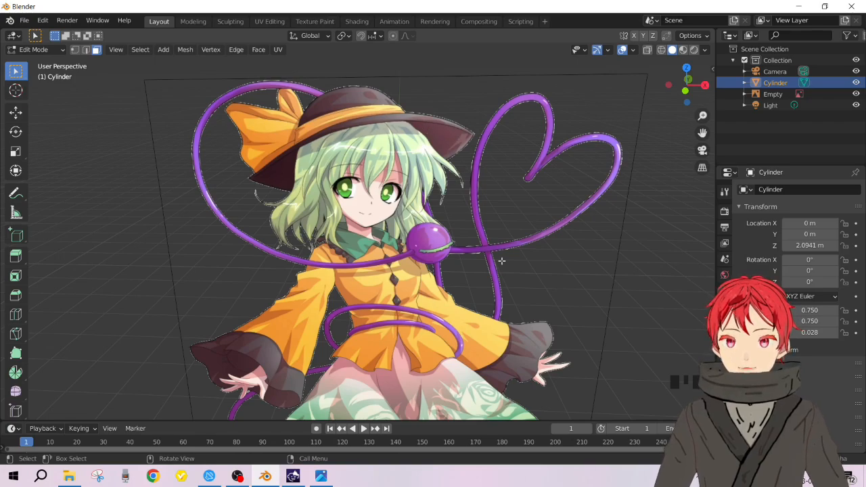
pyautogui.scroll(-5, 502, 260)
pyautogui.click(856, 94)
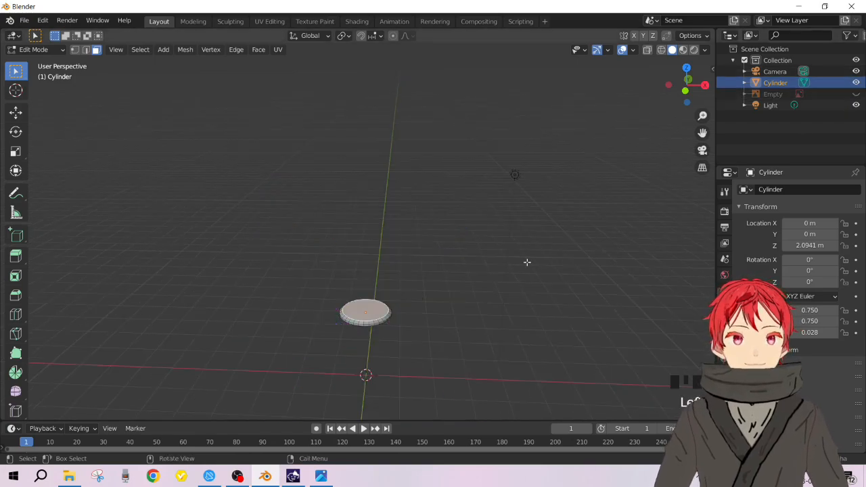
pyautogui.scroll(6, 385, 334)
pyautogui.keyDown('shift'); pyautogui.moveTo(460, 326); pyautogui.dragTo(435, 165, button='middle'); pyautogui.keyUp('shift')
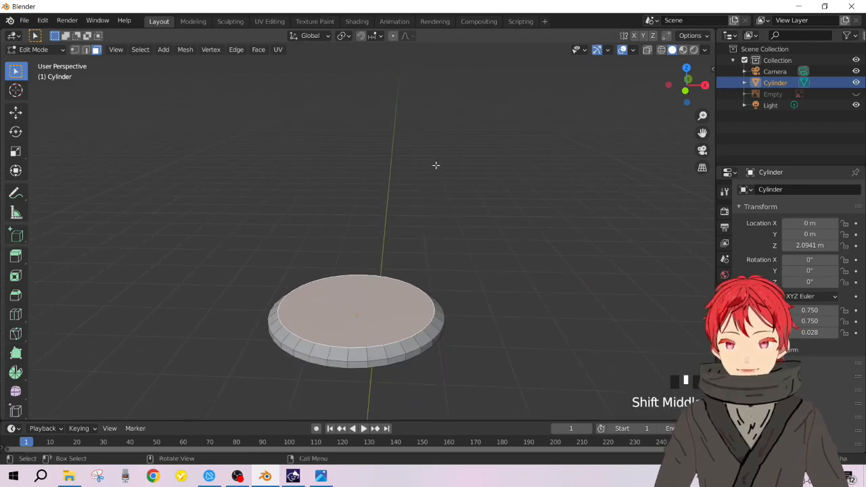
# - Bring back the reference image, check the hat brim with the cylinder temporarily hidden, and return to viewing only the cylinder
pyautogui.click(435, 338)
pyautogui.moveTo(473, 361)
pyautogui.mouseDown(button='middle')
pyautogui.moveTo(382, 369)
pyautogui.moveTo(480, 369)
pyautogui.moveTo(472, 369)
pyautogui.mouseUp(button='middle')
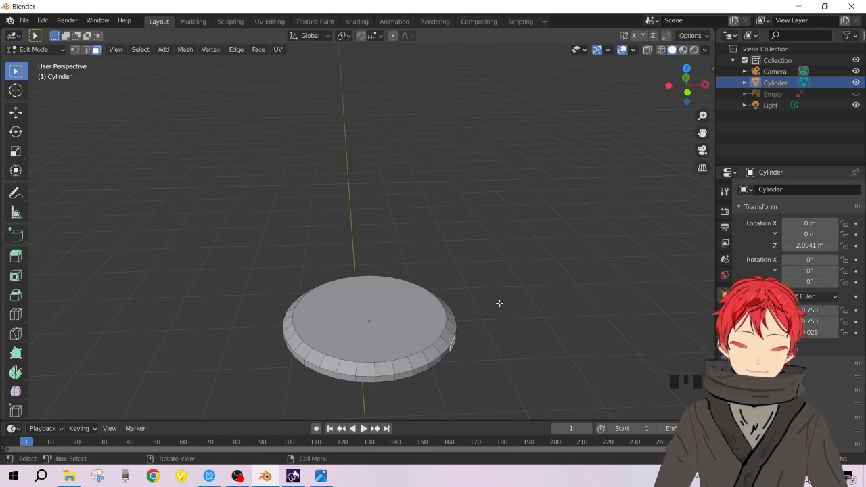
pyautogui.click(856, 94)
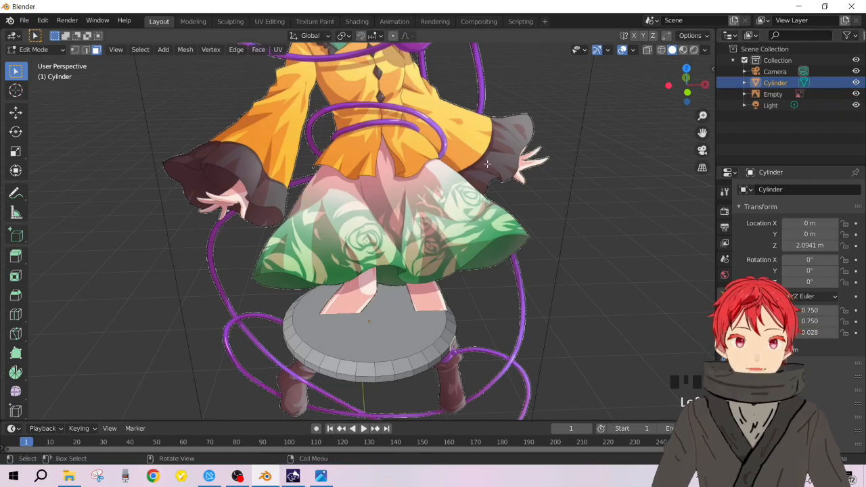
pyautogui.scroll(-3, 487, 163)
pyautogui.keyDown('shift'); pyautogui.moveTo(433, 156); pyautogui.dragTo(256, 132, button='middle'); pyautogui.keyUp('shift')
pyautogui.scroll(5, 406, 133)
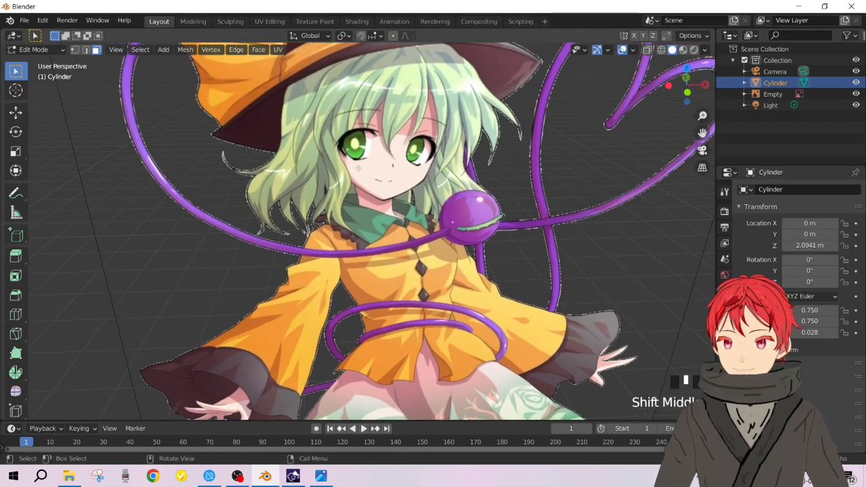
pyautogui.click(856, 82)
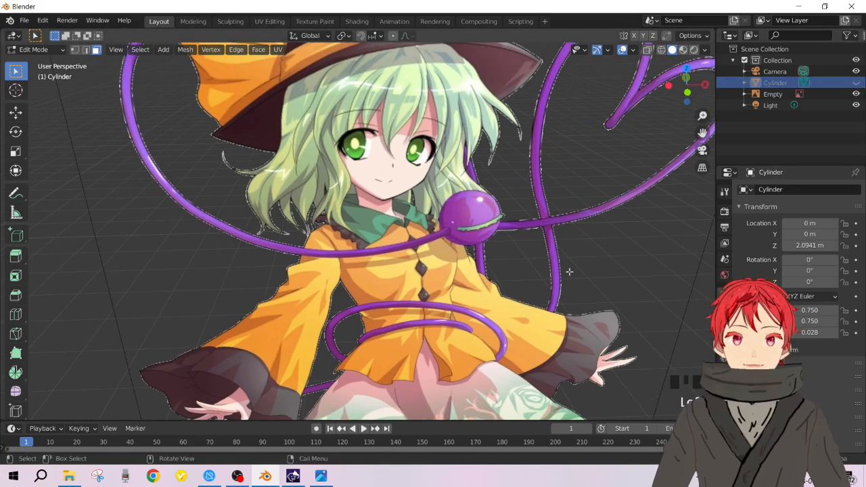
pyautogui.click(855, 83)
pyautogui.click(856, 94)
pyautogui.scroll(1, 450, 349)
pyautogui.scroll(-2, 451, 342)
pyautogui.scroll(-3, 447, 341)
pyautogui.keyDown('shift'); pyautogui.moveTo(444, 340); pyautogui.dragTo(435, 261, button='middle'); pyautogui.keyUp('shift')
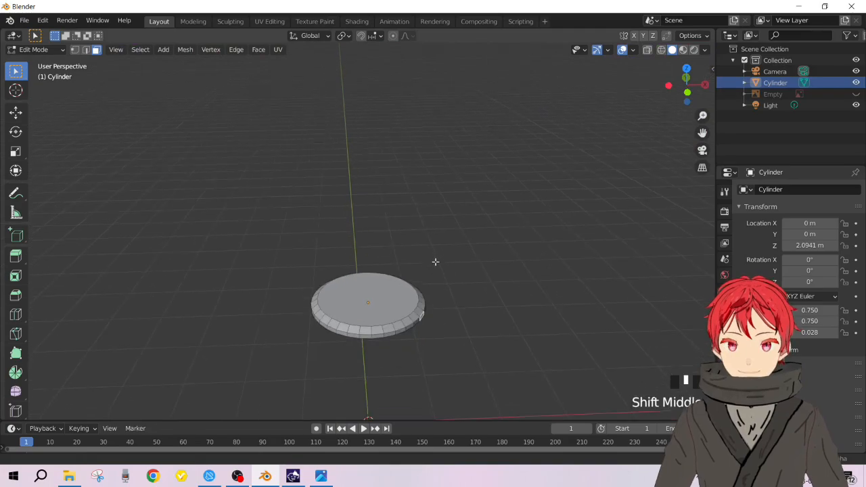
# - Try selecting single faces along the disc's vertical rim, one after another, viewed from below
pyautogui.moveTo(402, 307); pyautogui.dragTo(407, 282, button='middle')
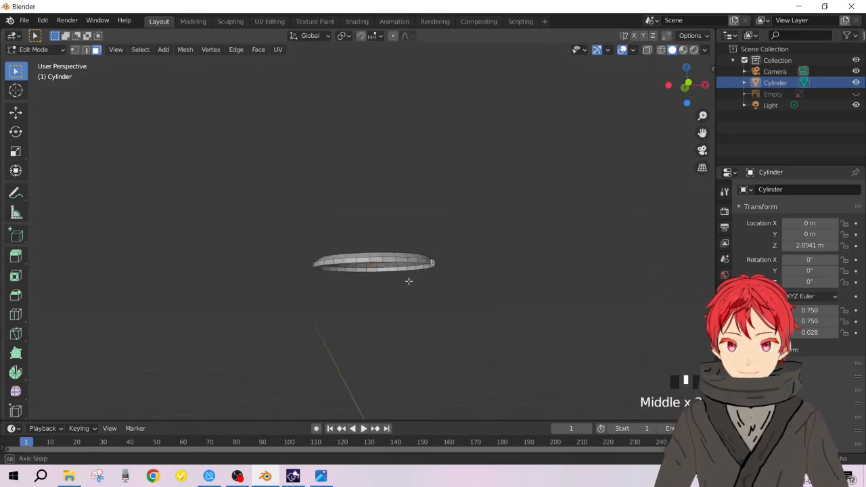
pyautogui.scroll(2, 376, 311)
pyautogui.keyDown('shift'); pyautogui.moveTo(376, 311); pyautogui.dragTo(381, 294, button='middle'); pyautogui.keyUp('shift')
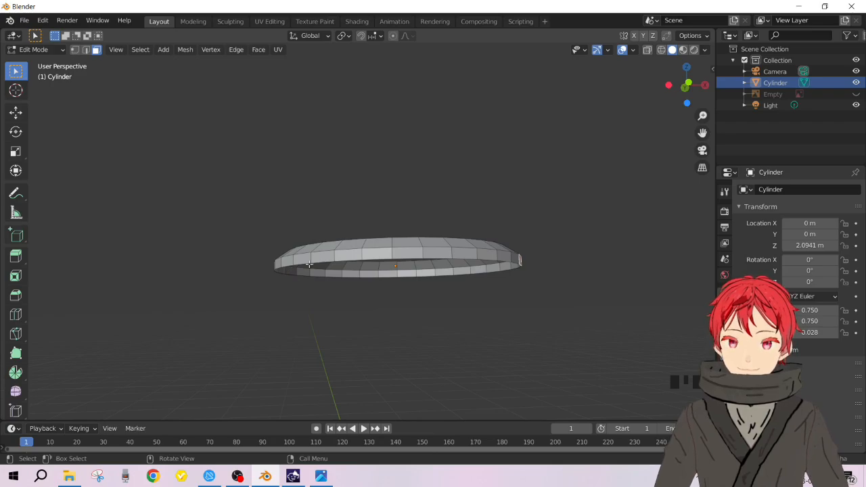
pyautogui.click(438, 255)
pyautogui.click(407, 255)
pyautogui.click(377, 255)
pyautogui.click(345, 258)
pyautogui.click(409, 254)
pyautogui.click(441, 254)
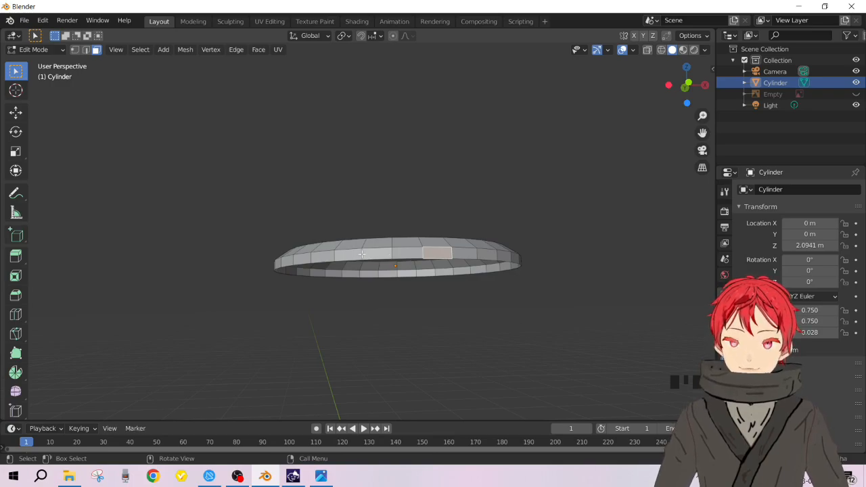
# - Try to loop-select the ring of vertical faces around the disc's lower rim in face selection mode
pyautogui.moveTo(452, 251); pyautogui.dragTo(380, 283, button='middle')
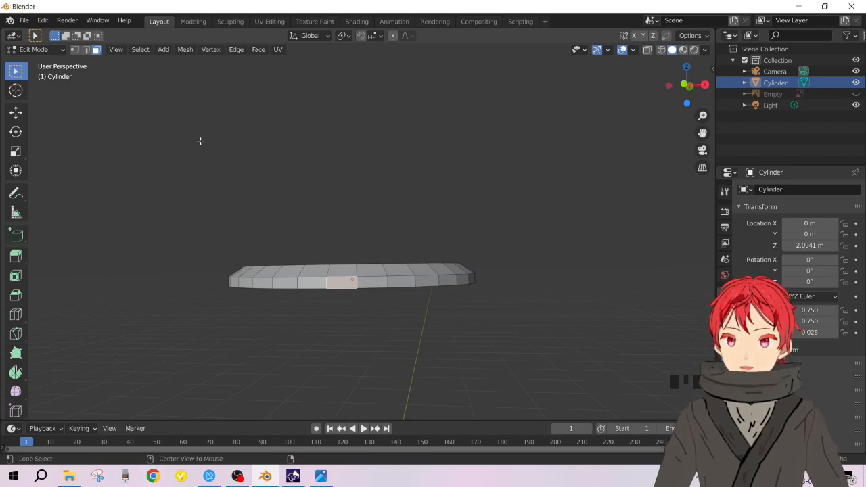
pyautogui.keyDown('alt'); pyautogui.click(374, 280); pyautogui.keyUp('alt')
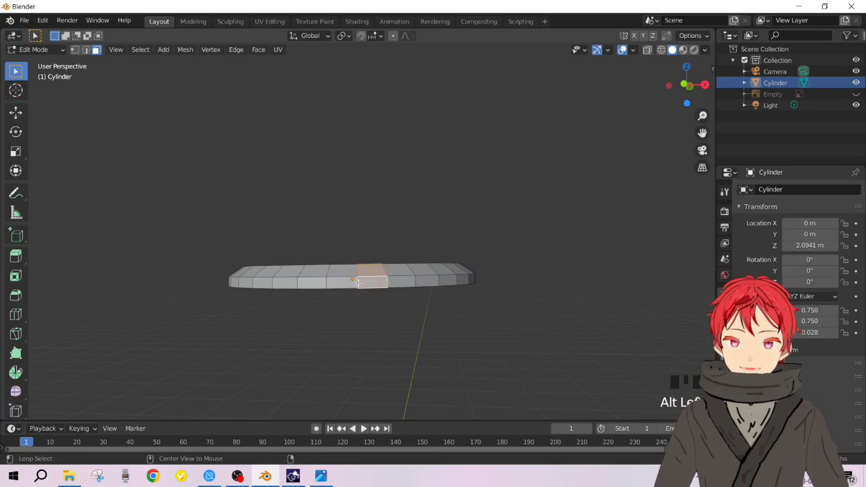
pyautogui.moveTo(357, 268); pyautogui.dragTo(354, 323, button='middle')
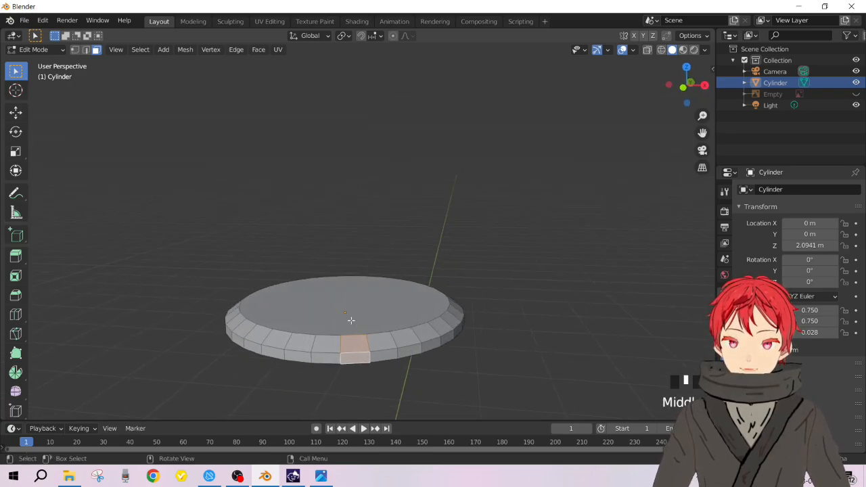
pyautogui.moveTo(349, 365); pyautogui.dragTo(385, 311, button='middle')
pyautogui.keyDown('alt'); pyautogui.click(370, 298); pyautogui.keyUp('alt')
pyautogui.keyDown('alt'); pyautogui.click(367, 298); pyautogui.keyUp('alt')
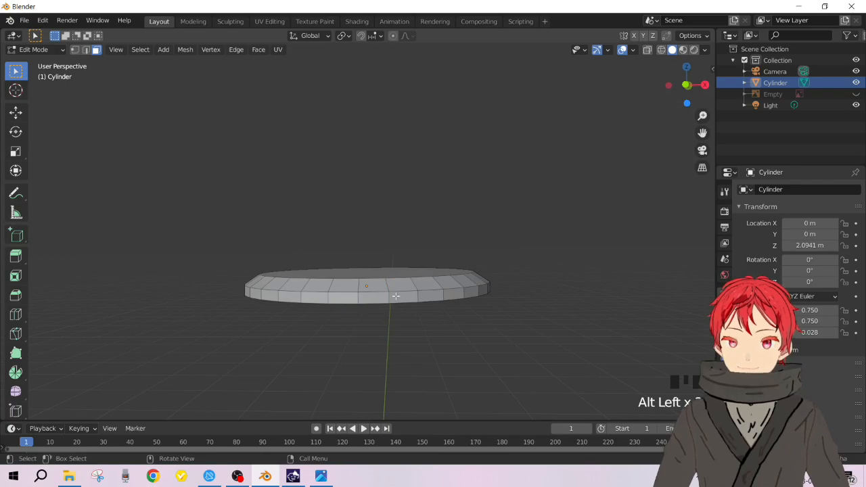
pyautogui.click(398, 296)
pyautogui.keyDown('alt'); pyautogui.click(404, 297); pyautogui.keyUp('alt')
pyautogui.keyDown('alt'); pyautogui.click(438, 295); pyautogui.keyUp('alt')
pyautogui.keyDown('alt'); pyautogui.click(401, 297); pyautogui.keyUp('alt')
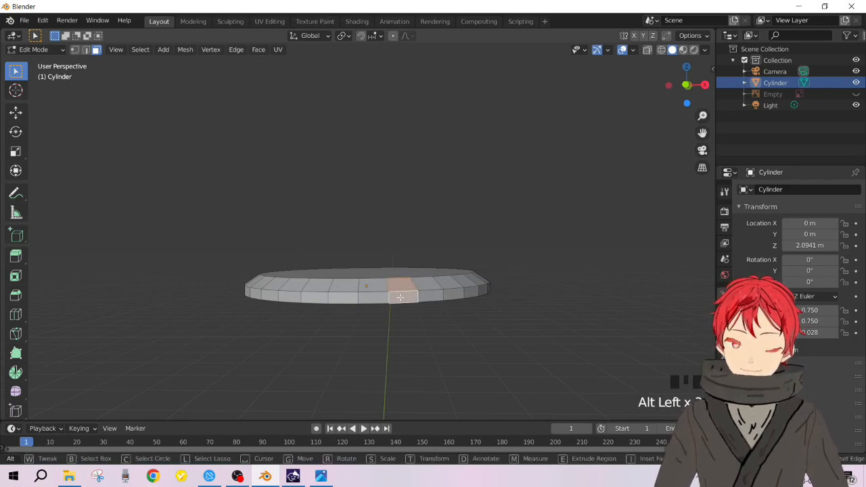
# - Switch to edge selection and select the full edge loop around the disc's open bottom
pyautogui.scroll(4, 401, 298)
pyautogui.scroll(-4, 401, 308)
pyautogui.scroll(3, 423, 326)
pyautogui.keyDown('shift'); pyautogui.moveTo(424, 327); pyautogui.dragTo(426, 241, button='middle'); pyautogui.keyUp('shift')
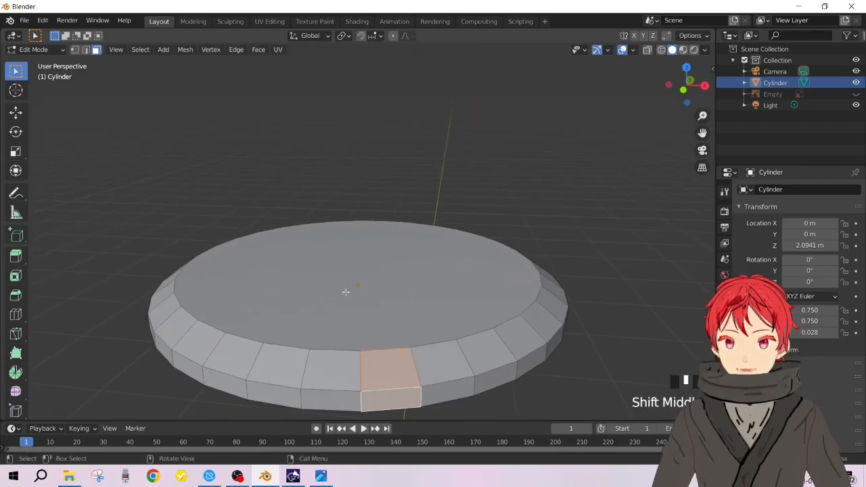
pyautogui.moveTo(375, 292)
pyautogui.mouseDown(button='middle')
pyautogui.moveTo(392, 315)
pyautogui.moveTo(373, 296)
pyautogui.mouseUp(button='middle')
pyautogui.scroll(-4, 385, 304)
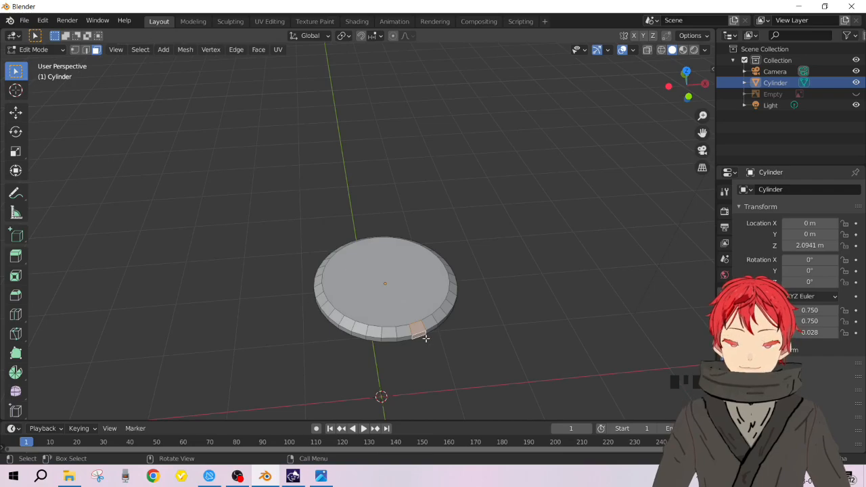
pyautogui.moveTo(425, 338); pyautogui.dragTo(406, 302, button='middle')
pyautogui.scroll(3, 353, 256)
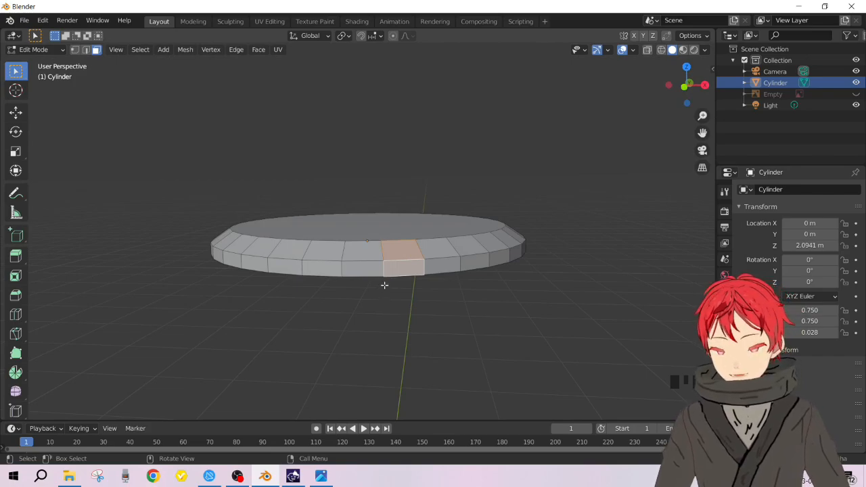
pyautogui.press('2')
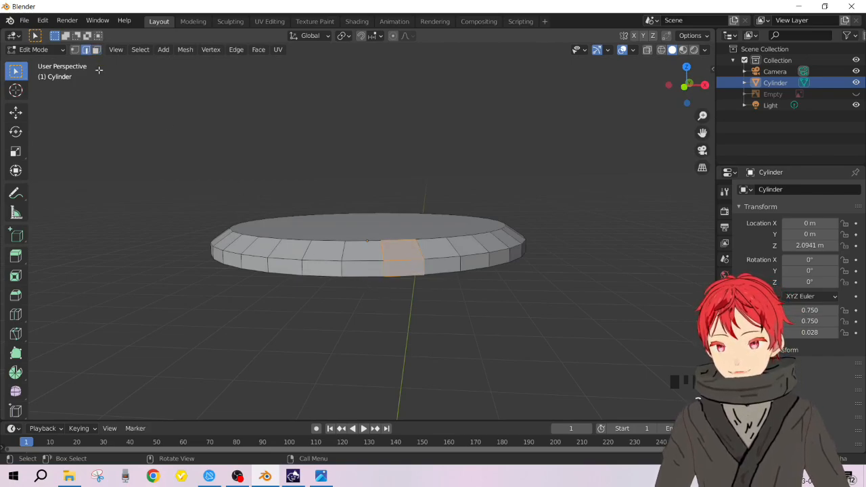
pyautogui.click(354, 279)
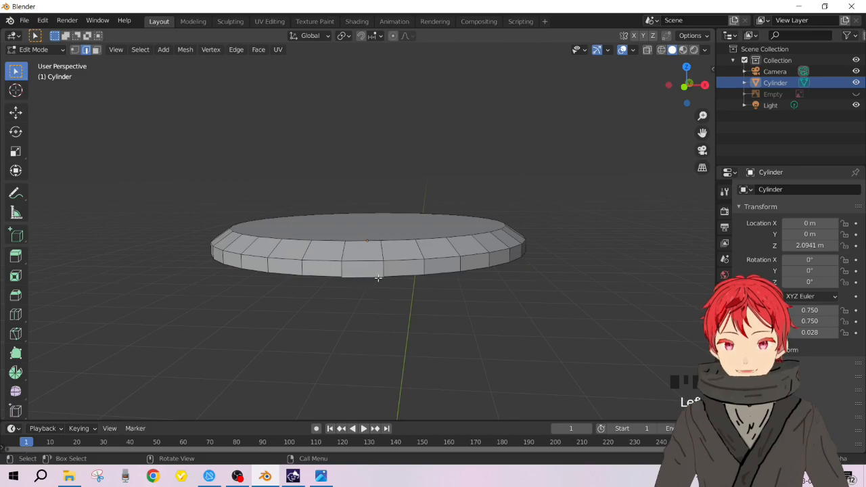
pyautogui.keyDown('alt'); pyautogui.click(405, 275); pyautogui.keyUp('alt')
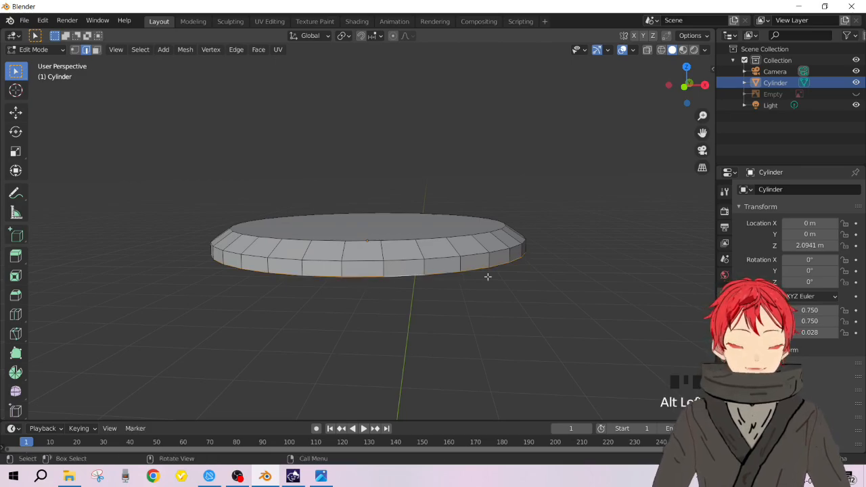
# - Extrude the selected bottom edge loop of the cylinder downward by about 0.2 m
pyautogui.press('e')
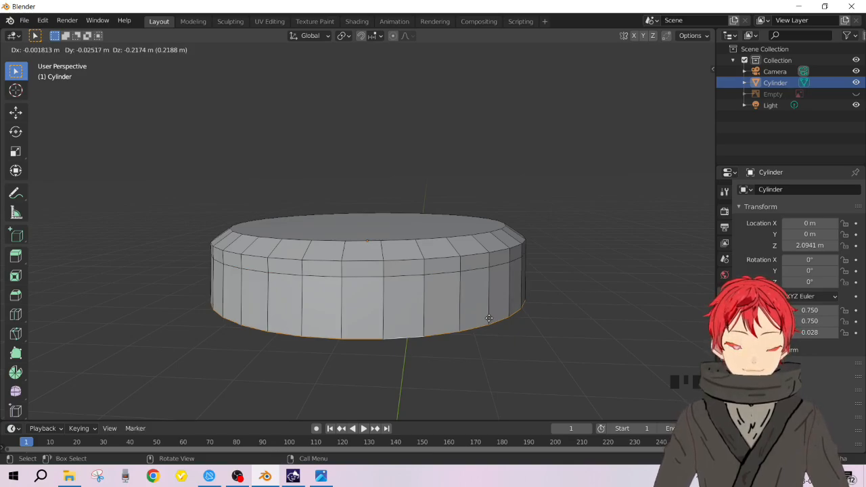
pyautogui.click(491, 307)
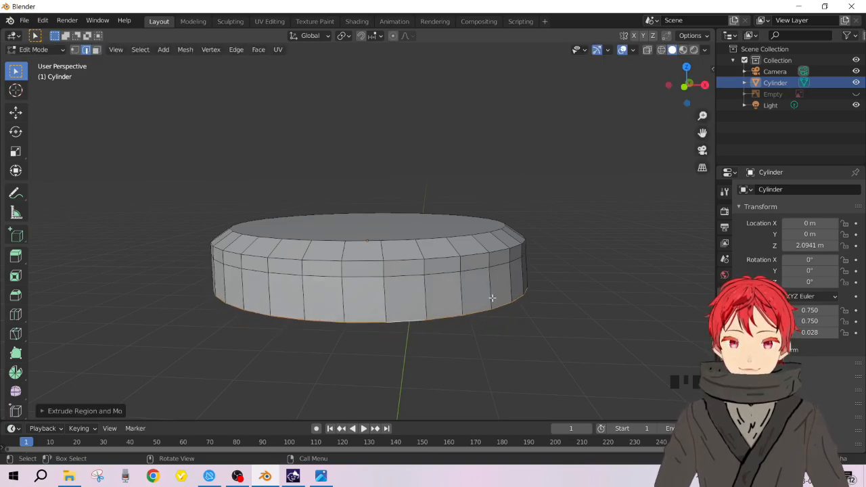
# - Try flaring the extruded bottom edge loop outward to about 1.44 times its size, and undo that scaling
pyautogui.press('s')
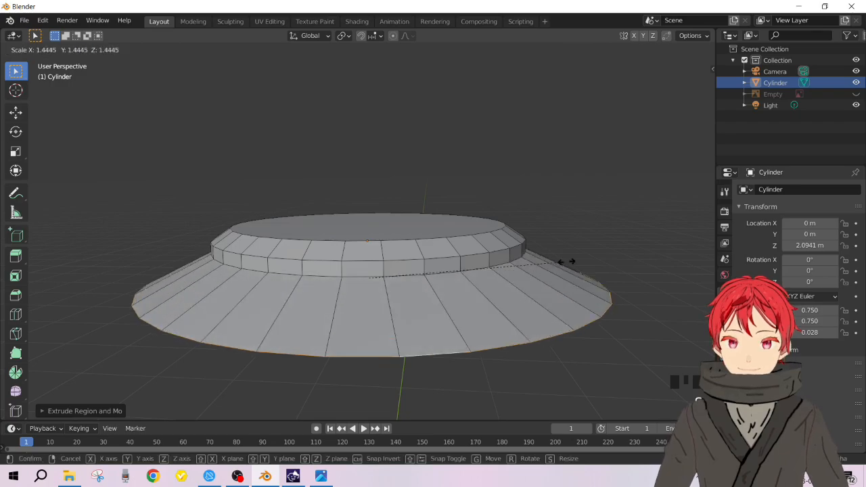
pyautogui.click(570, 261)
pyautogui.scroll(-5, 452, 260)
pyautogui.moveTo(451, 261)
pyautogui.mouseDown(button='middle')
pyautogui.moveTo(521, 277)
pyautogui.moveTo(446, 266)
pyautogui.moveTo(464, 218)
pyautogui.moveTo(452, 253)
pyautogui.mouseUp(button='middle')
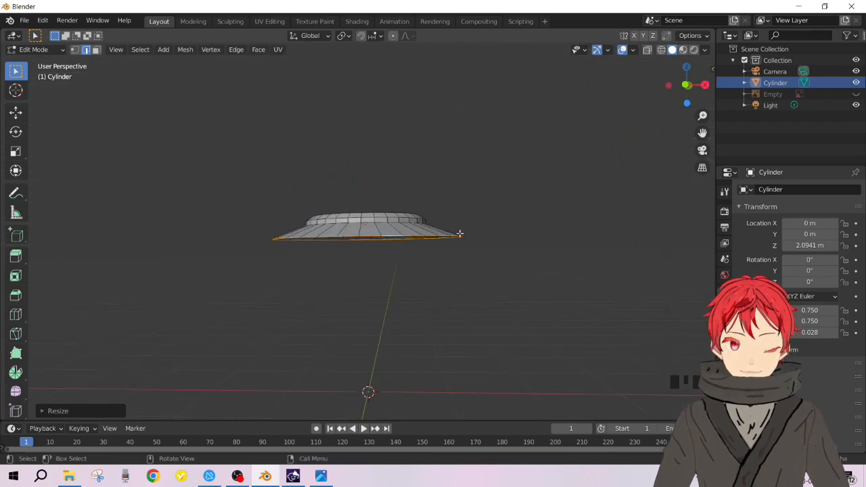
pyautogui.scroll(-2, 487, 219)
pyautogui.scroll(4, 487, 219)
pyautogui.moveTo(487, 219); pyautogui.dragTo(370, 248, button='middle')
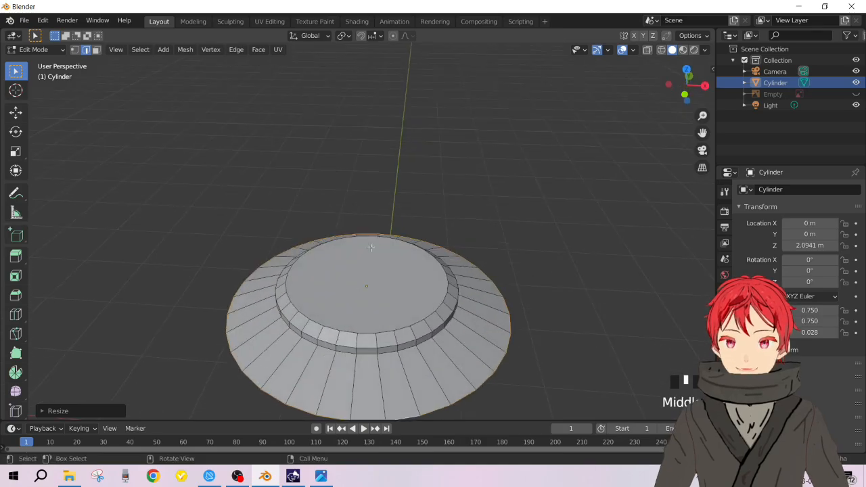
pyautogui.scroll(-4, 371, 247)
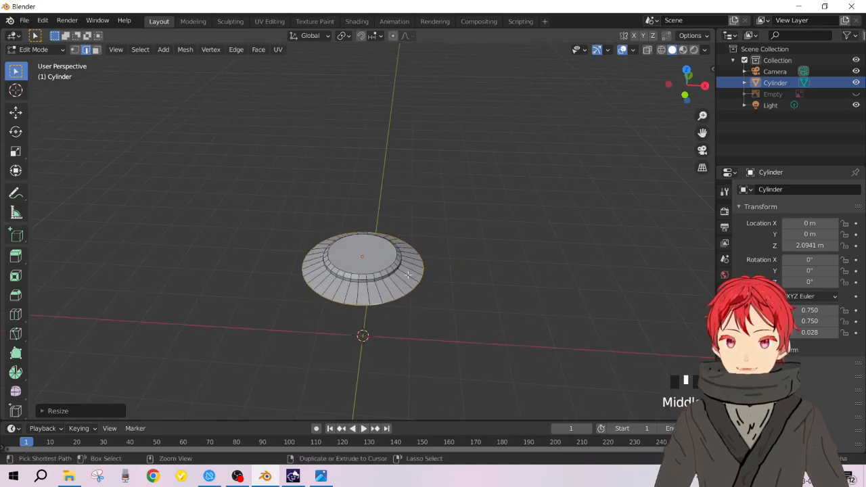
pyautogui.hotkey('ctrl', 'z')
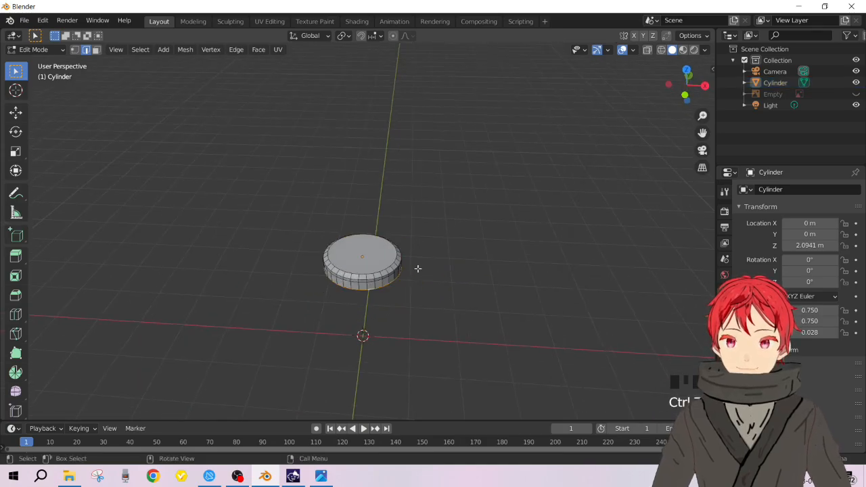
# - Turn on proportional editing, try scaling the bottom edge loop to about 1.2 with proportional size 1.00, and undo the scaling
pyautogui.click(393, 36)
pyautogui.scroll(5, 358, 271)
pyautogui.keyDown('shift'); pyautogui.moveTo(413, 297); pyautogui.dragTo(411, 224, button='middle'); pyautogui.keyUp('shift')
pyautogui.press('s')
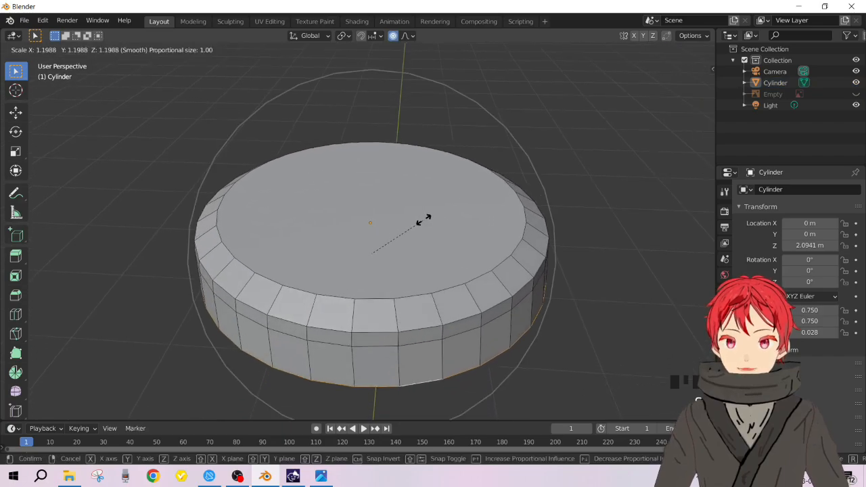
pyautogui.click(424, 218)
pyautogui.hotkey('ctrl', 'z')
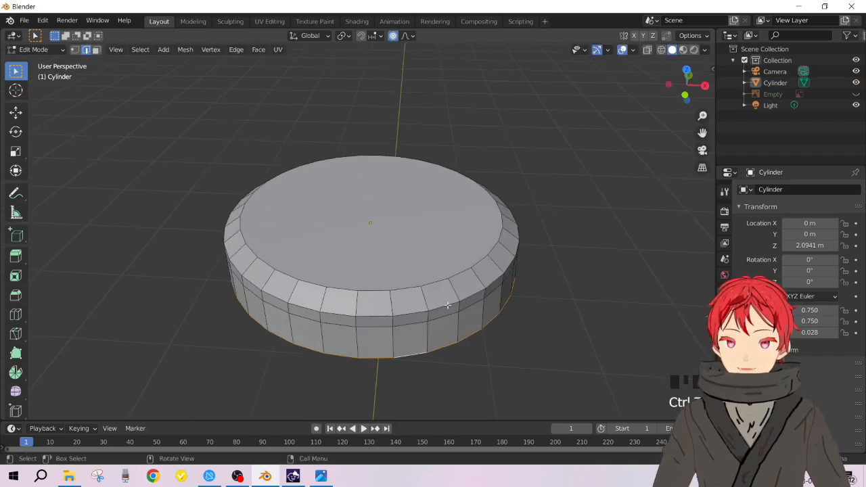
# - Reselect the bottom edge loop and scale it outward to nearly twice its size with the proportional size reduced to 0.22
pyautogui.click(413, 355)
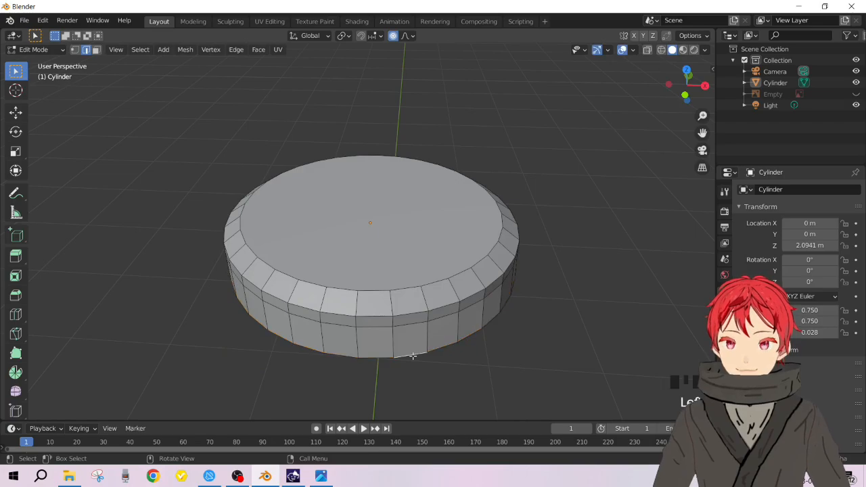
pyautogui.keyDown('alt'); pyautogui.click(452, 344); pyautogui.keyUp('alt')
pyautogui.press('s')
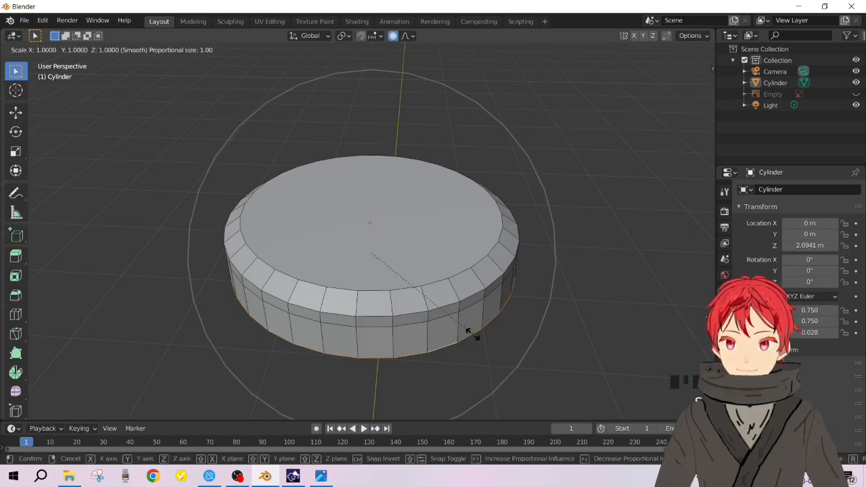
pyautogui.scroll(16, 476, 330)
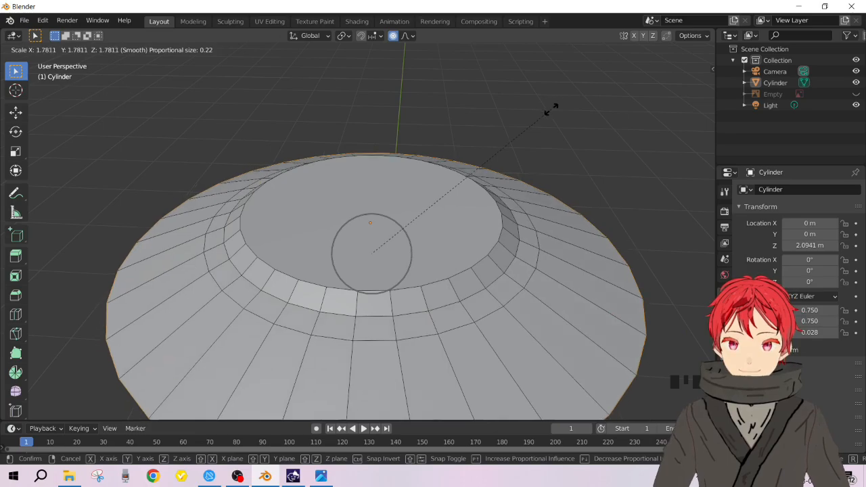
pyautogui.click(572, 100)
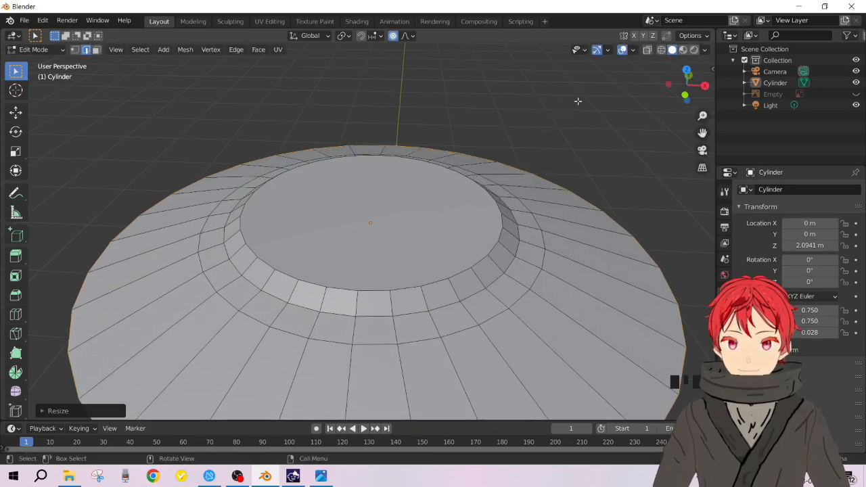
pyautogui.scroll(-4, 532, 209)
pyautogui.scroll(5, 532, 210)
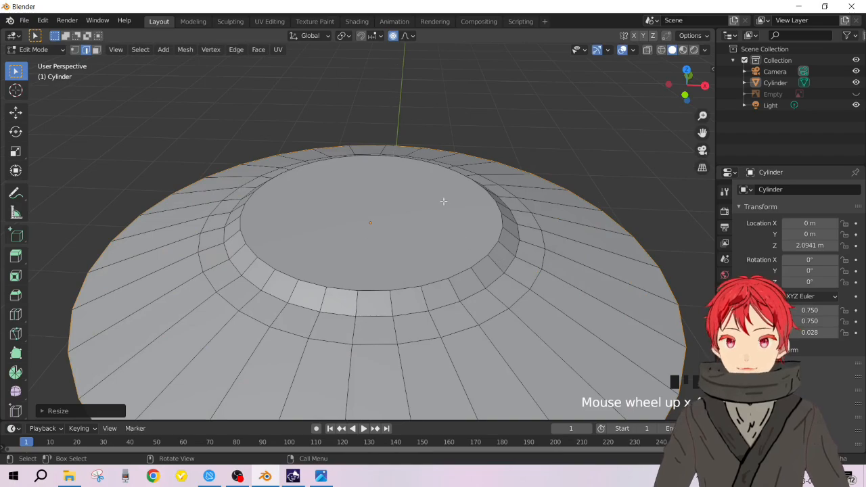
pyautogui.scroll(-5, 479, 256)
pyautogui.scroll(3, 478, 255)
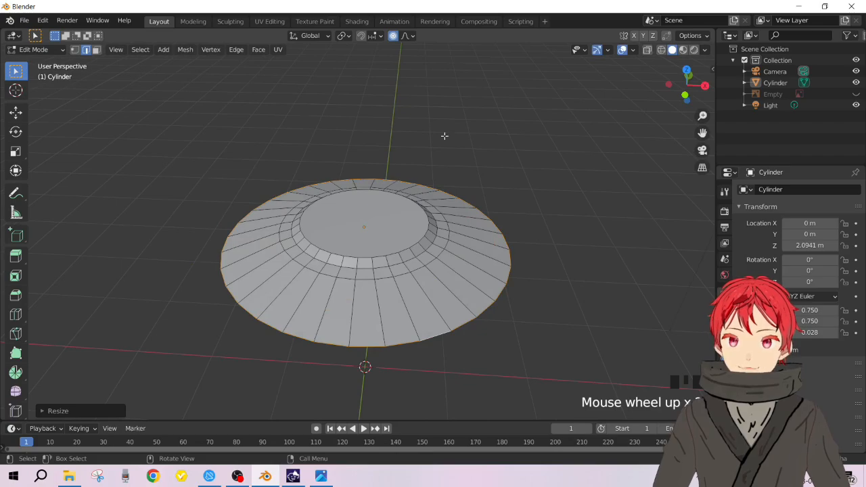
# - Turn off proportional editing and shrink the brim's outer edge loop along the global Y axis to roughly three quarters, making it oval
pyautogui.press('o')
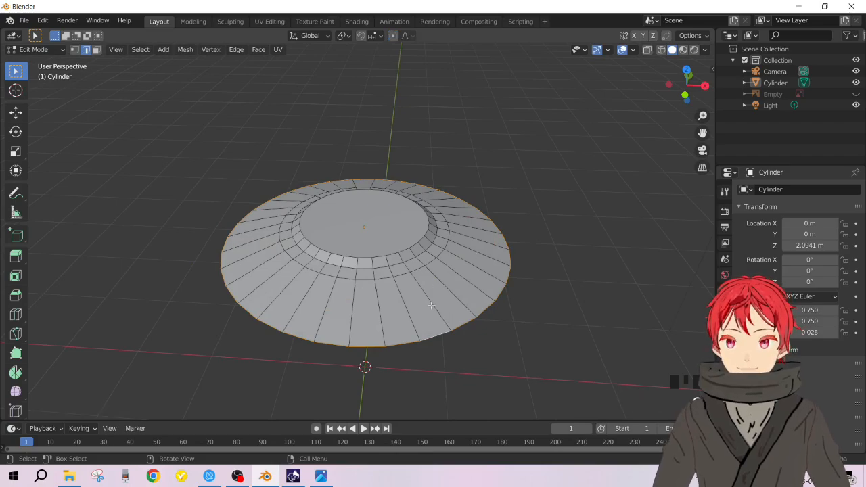
pyautogui.moveTo(388, 279); pyautogui.dragTo(347, 255, button='middle')
pyautogui.scroll(-4, 328, 267)
pyautogui.scroll(5, 403, 245)
pyautogui.moveTo(454, 259); pyautogui.dragTo(354, 305, button='middle')
pyautogui.scroll(-4, 345, 284)
pyautogui.scroll(5, 335, 260)
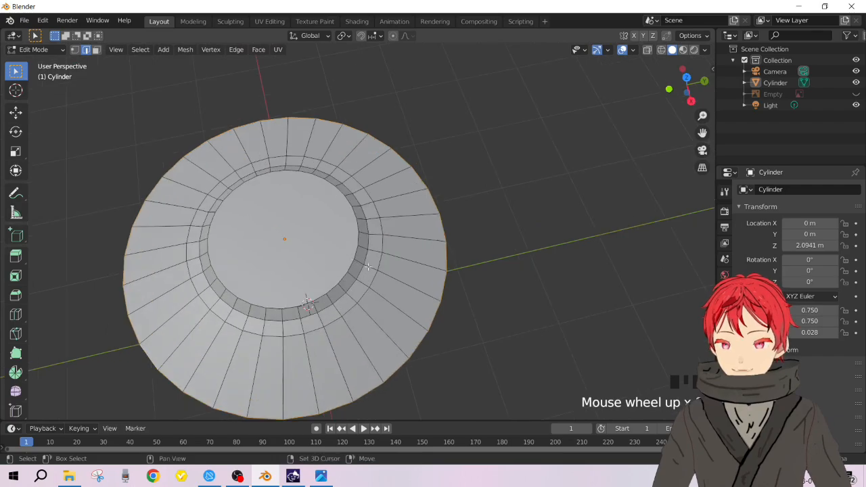
pyautogui.keyDown('shift'); pyautogui.moveTo(349, 260); pyautogui.dragTo(589, 140, button='middle'); pyautogui.keyUp('shift')
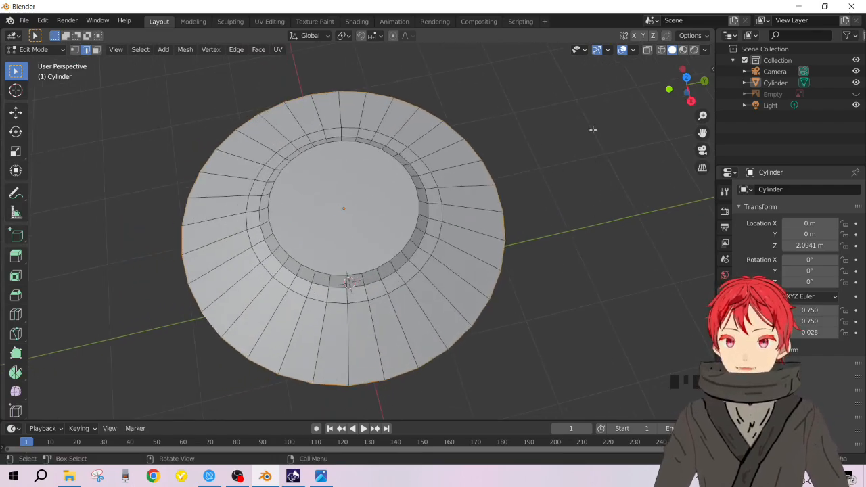
pyautogui.press('s')
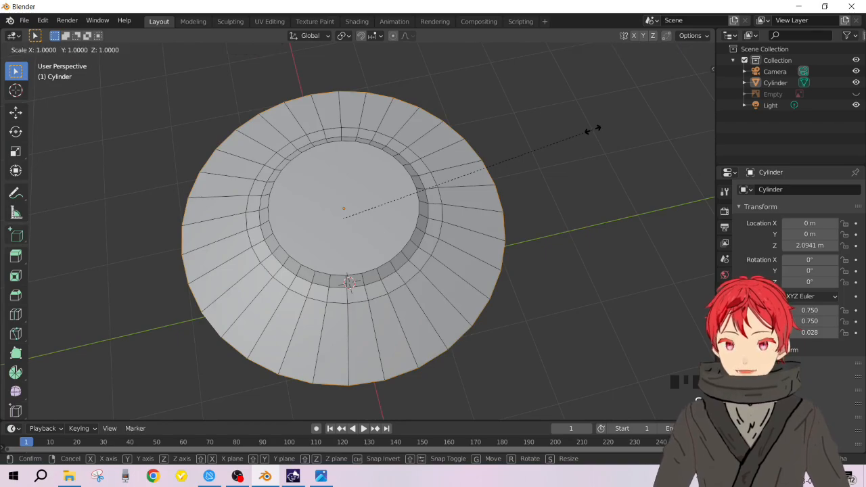
pyautogui.press('z')
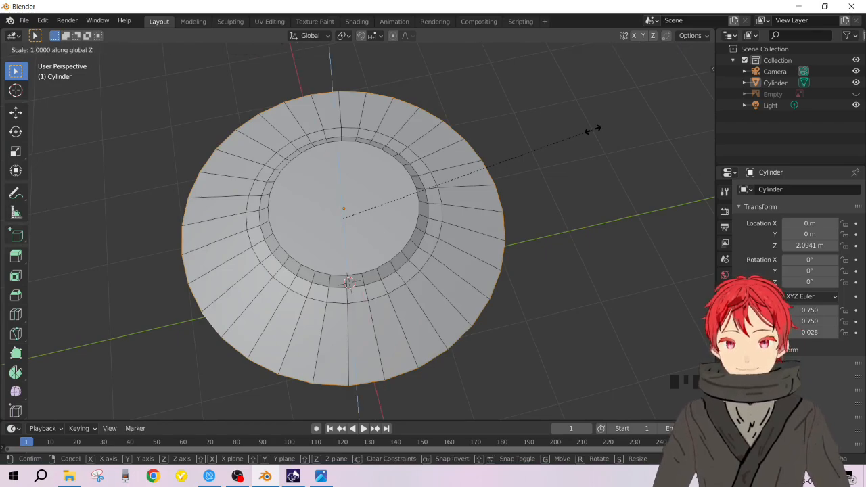
pyautogui.press('y')
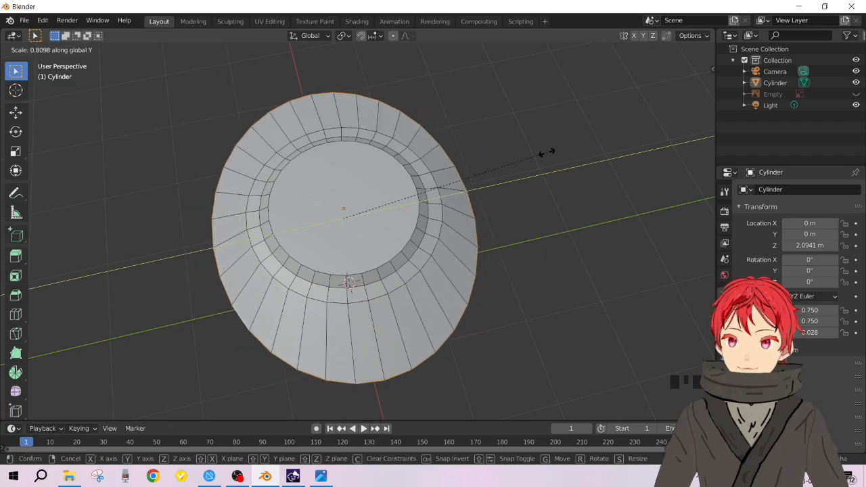
pyautogui.click(526, 162)
# - Delete the round top face of the hat mesh in face selection mode and return to Object Mode
pyautogui.moveTo(526, 163); pyautogui.dragTo(469, 193, button='middle')
pyautogui.click(376, 170)
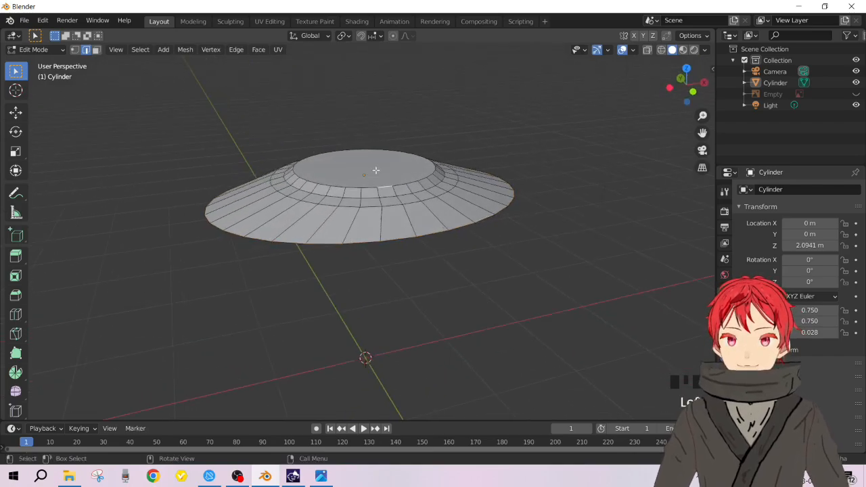
pyautogui.press('3')
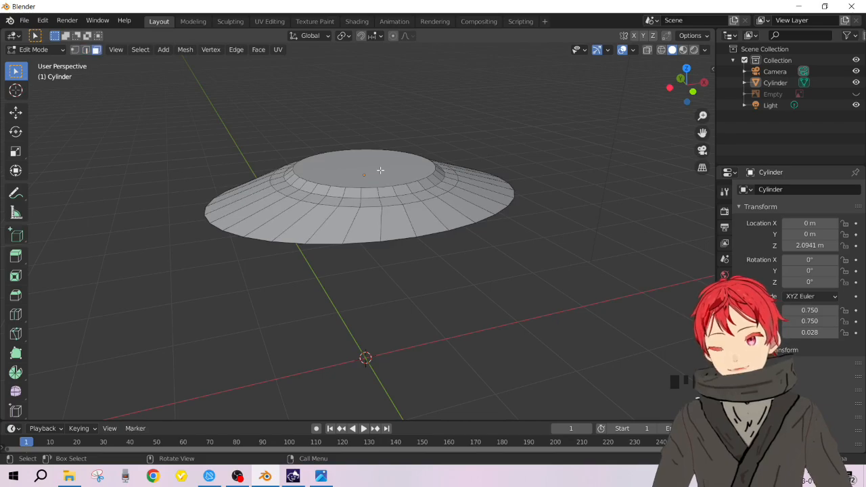
pyautogui.click(392, 181)
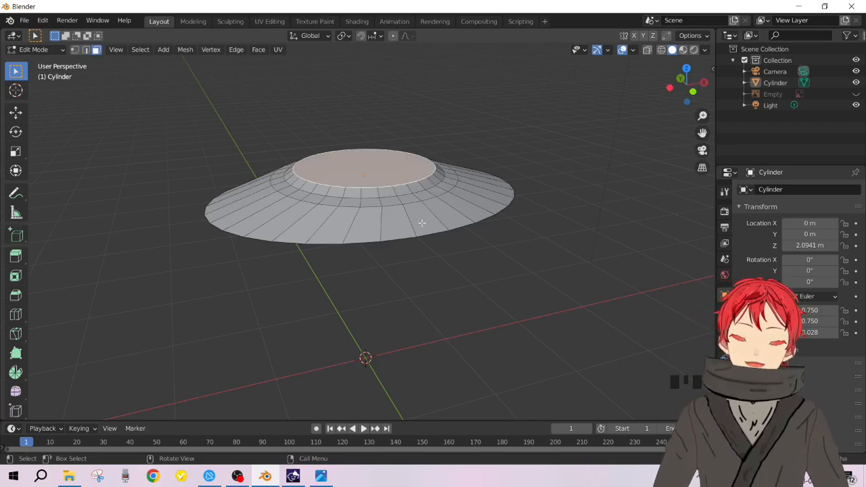
pyautogui.press('Delete')
pyautogui.click(409, 188)
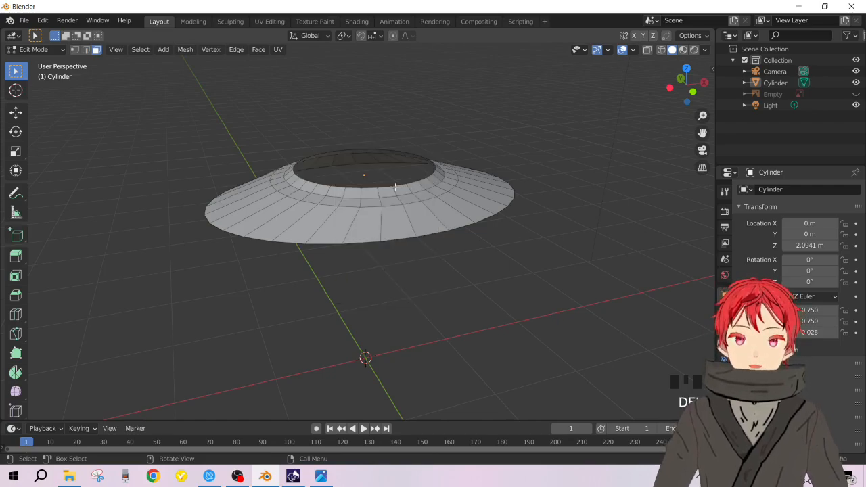
pyautogui.press('Tab')
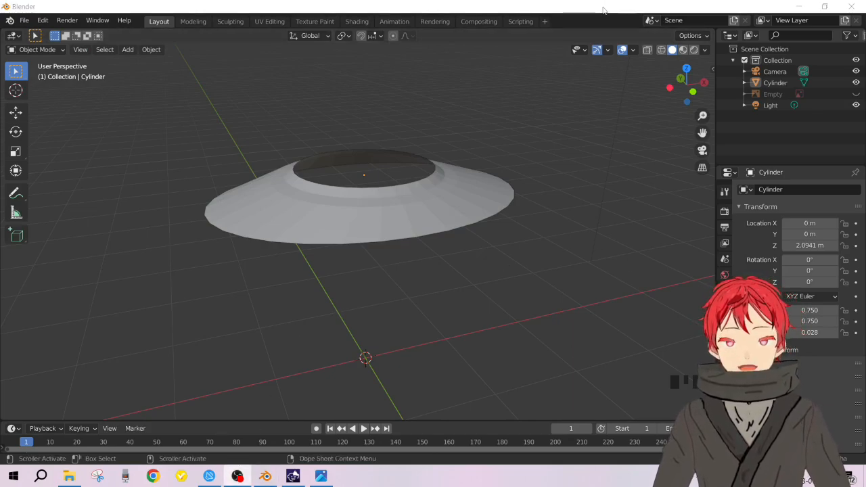
# - Compare the brim with the full reference image, hide the image again, and inspect the brim's slope from the side
pyautogui.click(856, 94)
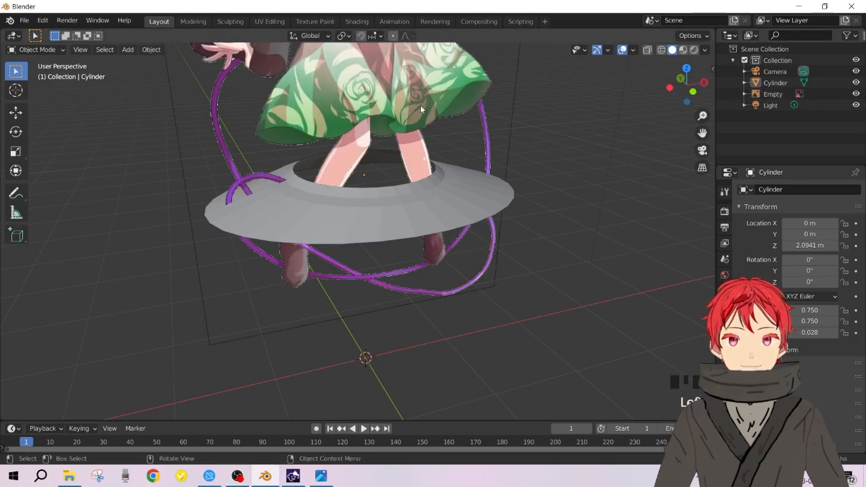
pyautogui.scroll(-4, 420, 105)
pyautogui.keyDown('shift'); pyautogui.moveTo(420, 104); pyautogui.dragTo(349, 149, button='middle'); pyautogui.keyUp('shift')
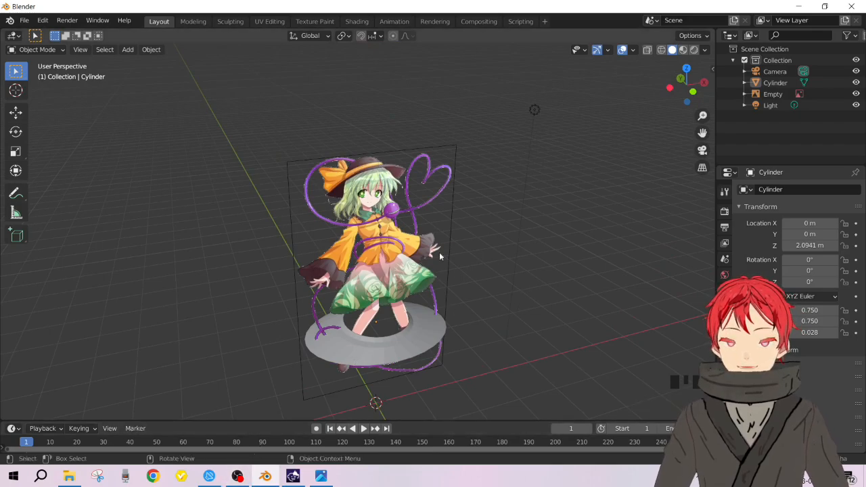
pyautogui.click(856, 94)
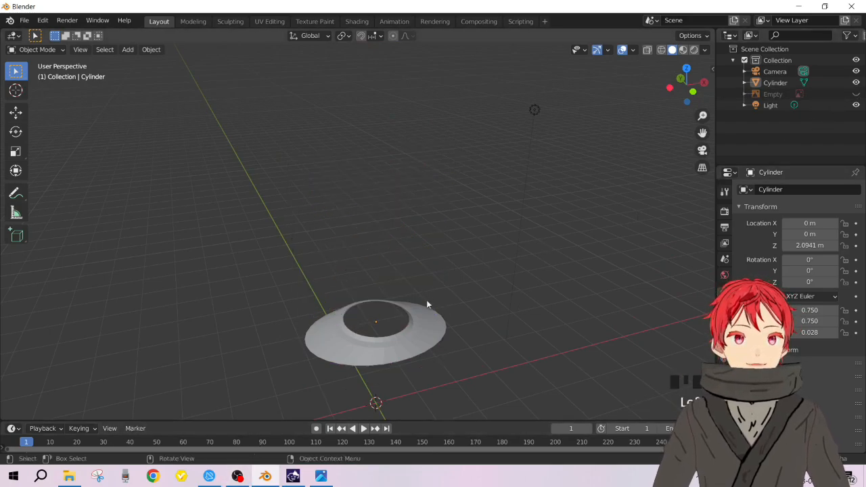
pyautogui.scroll(4, 425, 315)
pyautogui.keyDown('shift'); pyautogui.moveTo(423, 323); pyautogui.dragTo(400, 146, button='middle'); pyautogui.keyUp('shift')
pyautogui.scroll(-4, 400, 242)
pyautogui.moveTo(400, 242); pyautogui.dragTo(389, 205, button='middle')
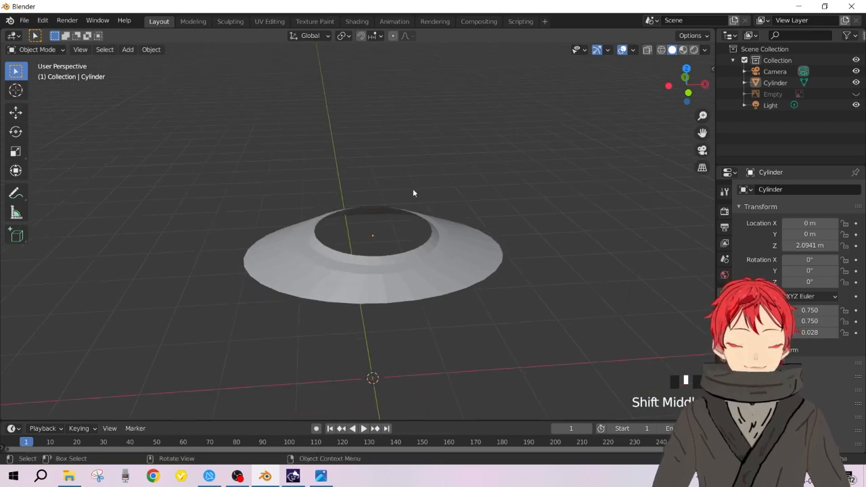
pyautogui.scroll(3, 365, 226)
pyautogui.moveTo(373, 237); pyautogui.dragTo(404, 204, button='middle')
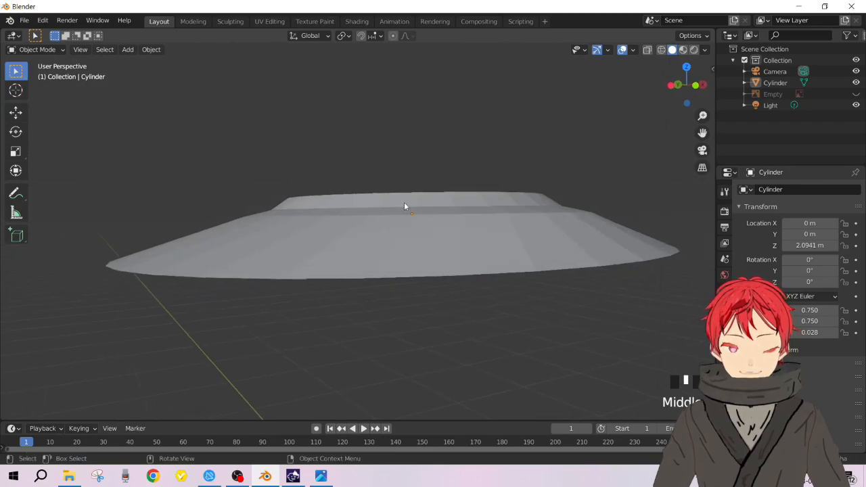
# - Show the reference image again and examine the character's hat up close and in full figure
pyautogui.click(855, 94)
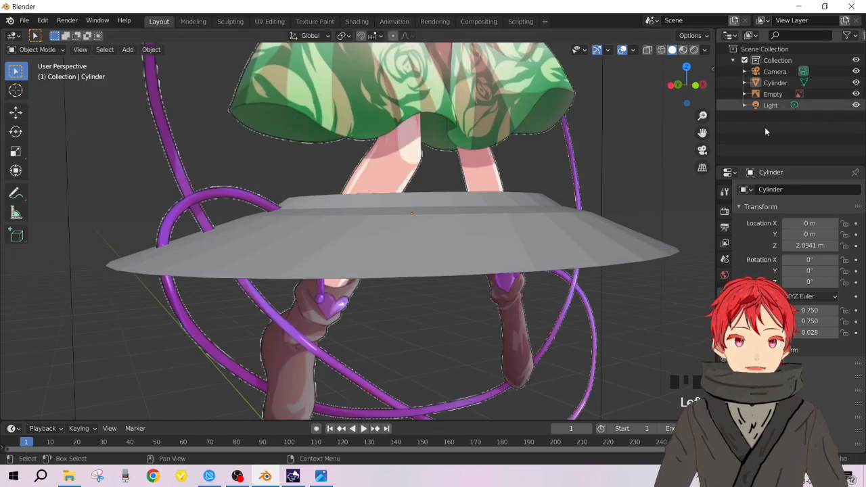
pyautogui.scroll(-5, 472, 156)
pyautogui.keyDown('shift'); pyautogui.moveTo(473, 156); pyautogui.dragTo(479, 413, button='middle'); pyautogui.keyUp('shift')
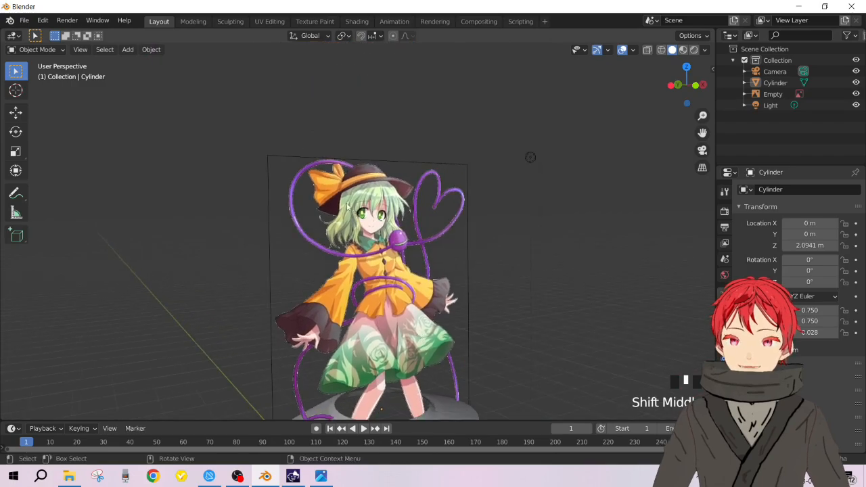
pyautogui.scroll(8, 343, 129)
pyautogui.keyDown('shift'); pyautogui.moveTo(342, 128); pyautogui.dragTo(345, 229, button='middle'); pyautogui.keyUp('shift')
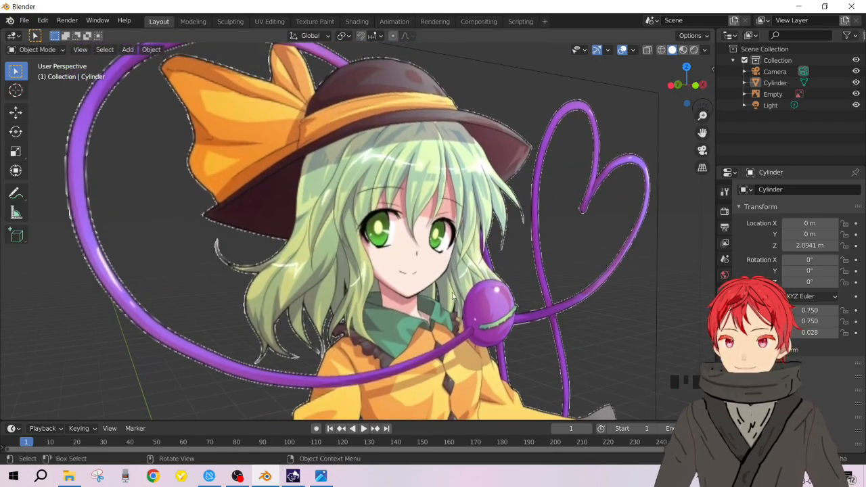
pyautogui.keyDown('shift'); pyautogui.moveTo(454, 297); pyautogui.dragTo(452, 196, button='middle'); pyautogui.keyUp('shift')
pyautogui.scroll(-5, 367, 136)
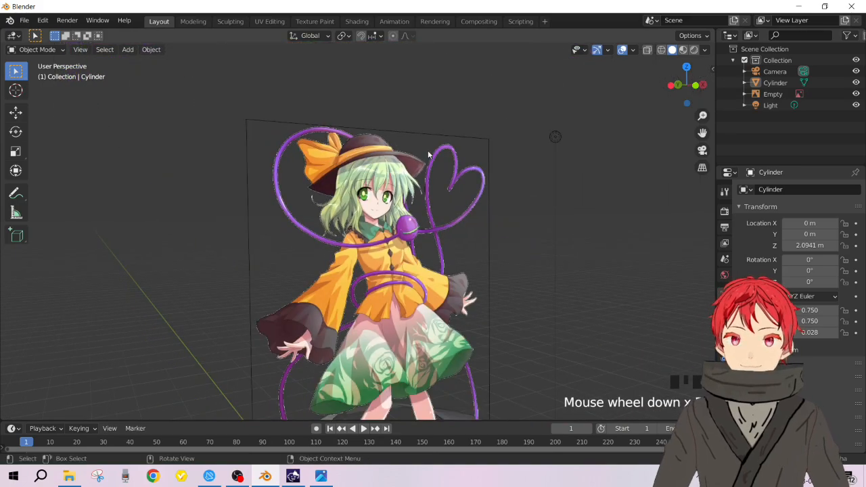
# - Hide the reference image and add a UV sphere for the hat's crown
pyautogui.click(855, 94)
pyautogui.scroll(2, 402, 363)
pyautogui.keyDown('shift'); pyautogui.moveTo(398, 335); pyautogui.dragTo(392, 164, button='middle'); pyautogui.keyUp('shift')
pyautogui.scroll(-4, 401, 324)
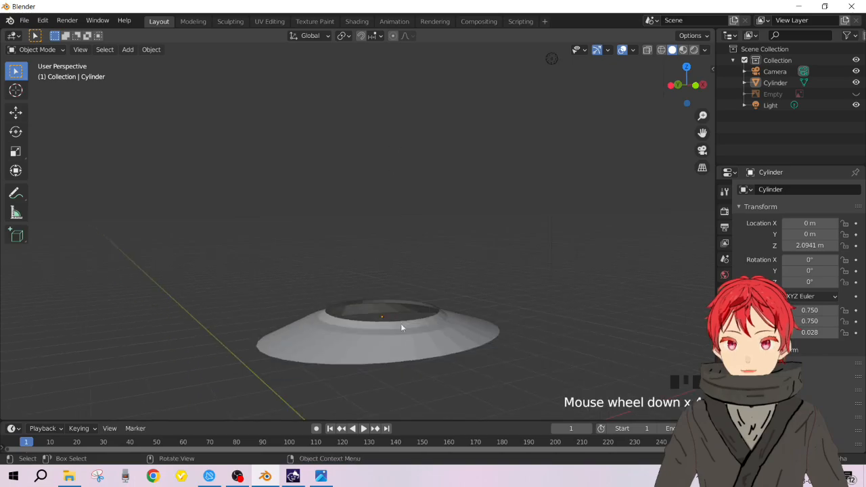
pyautogui.moveTo(400, 327); pyautogui.dragTo(393, 346, button='middle')
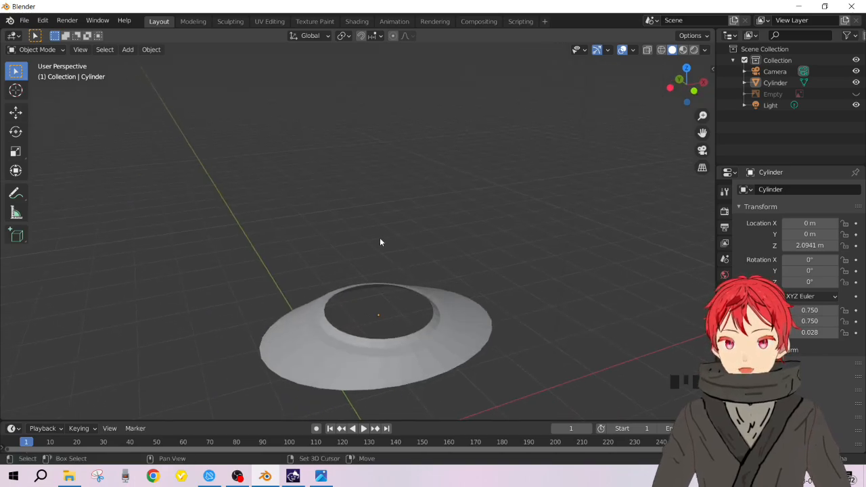
pyautogui.hotkey('shift', 'a')
pyautogui.moveTo(379, 237)
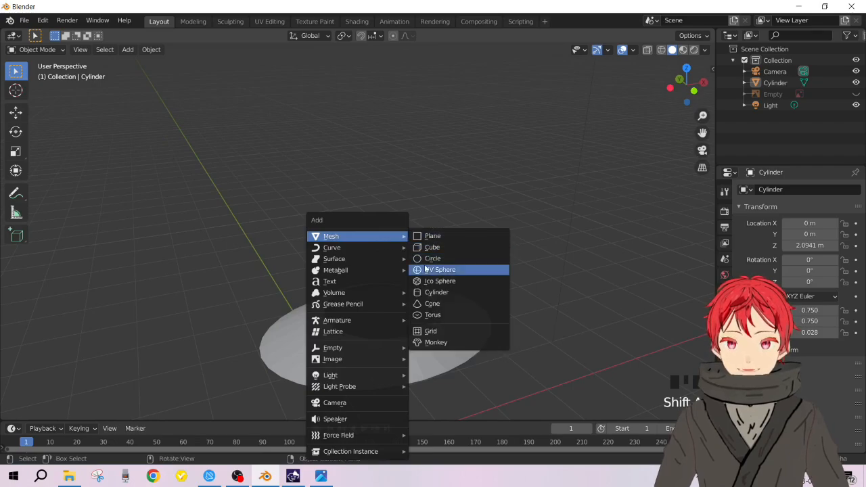
pyautogui.click(468, 271)
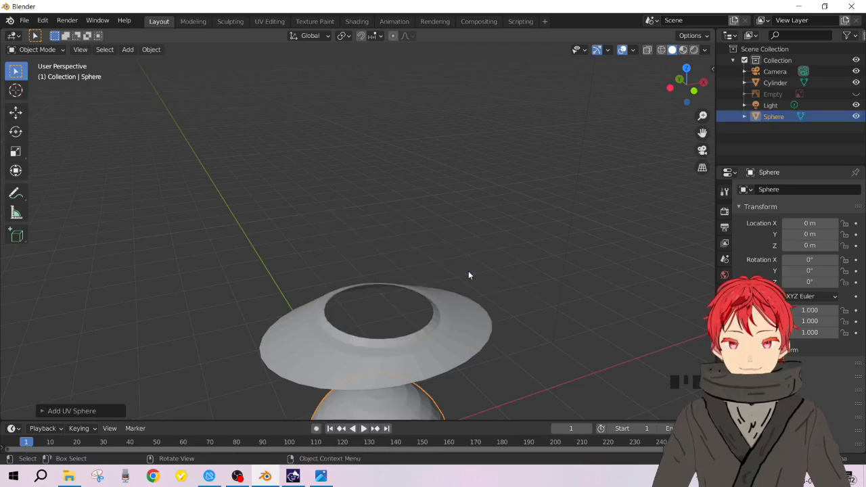
# - Raise the sphere along the global Z axis to about 2.04 m, level with the brim opening
pyautogui.scroll(-5, 457, 362)
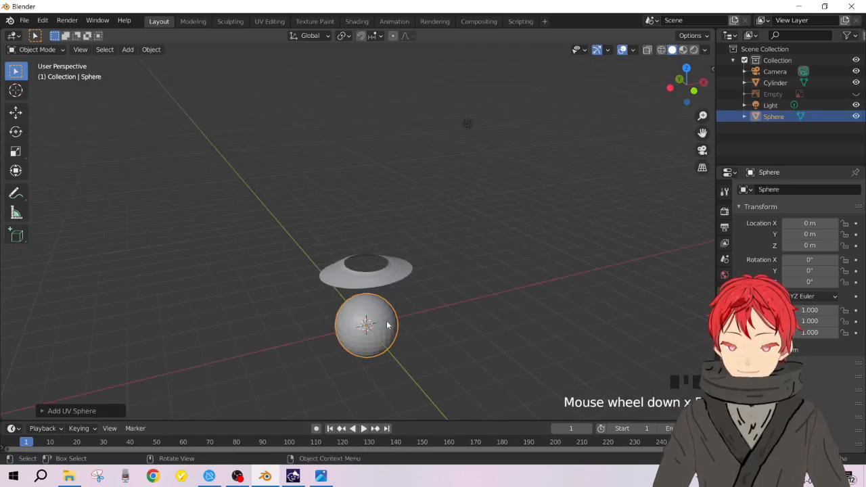
pyautogui.press('g')
pyautogui.press('z')
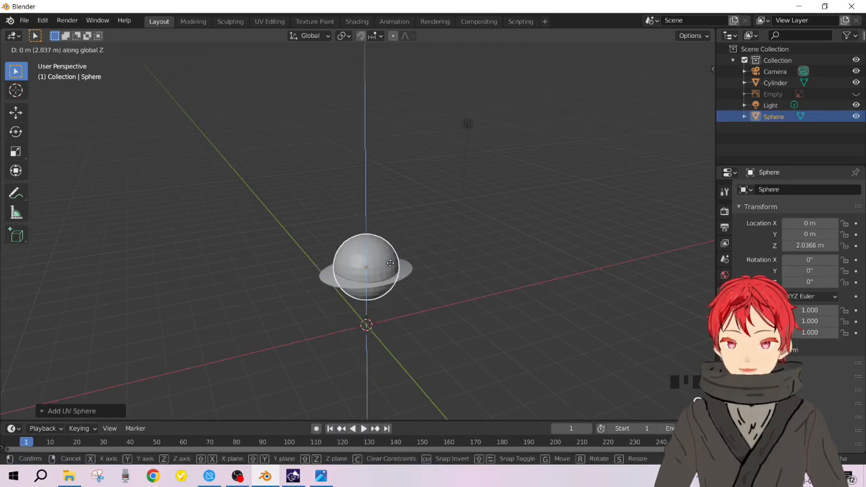
pyautogui.click(390, 246)
# - Shrink the sphere uniformly to a scale of about 0.6 so it fits inside the brim opening
pyautogui.scroll(6, 397, 272)
pyautogui.keyDown('shift'); pyautogui.moveTo(426, 348); pyautogui.dragTo(392, 246, button='middle'); pyautogui.keyUp('shift')
pyautogui.press('s')
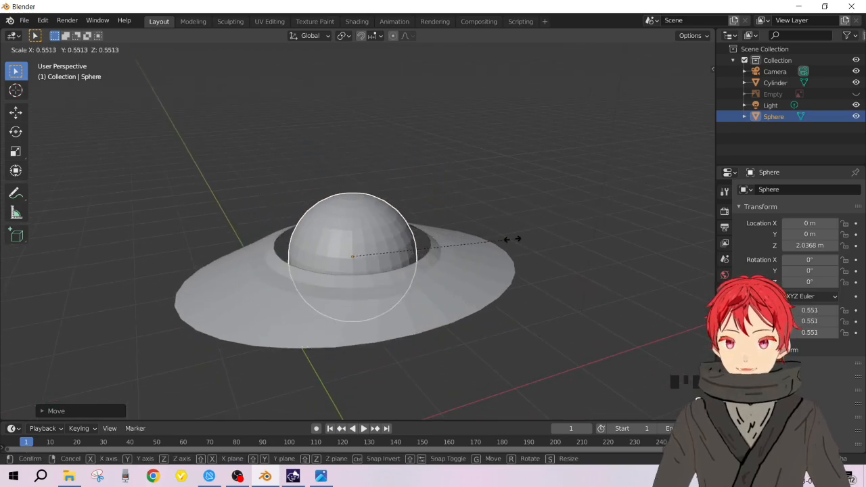
pyautogui.click(526, 237)
# - Stretch the sphere along the global X axis to a scale of about 0.74 to meet the brim opening
pyautogui.moveTo(526, 238); pyautogui.dragTo(376, 285, button='middle')
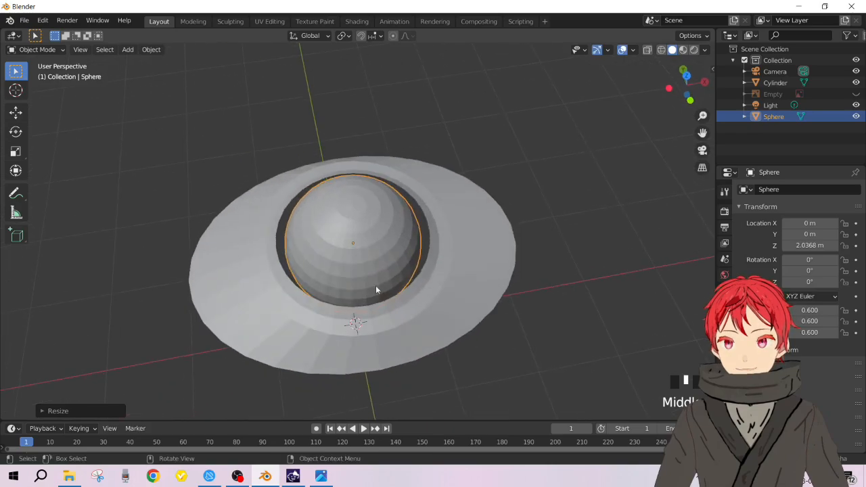
pyautogui.scroll(-3, 376, 286)
pyautogui.scroll(2, 392, 274)
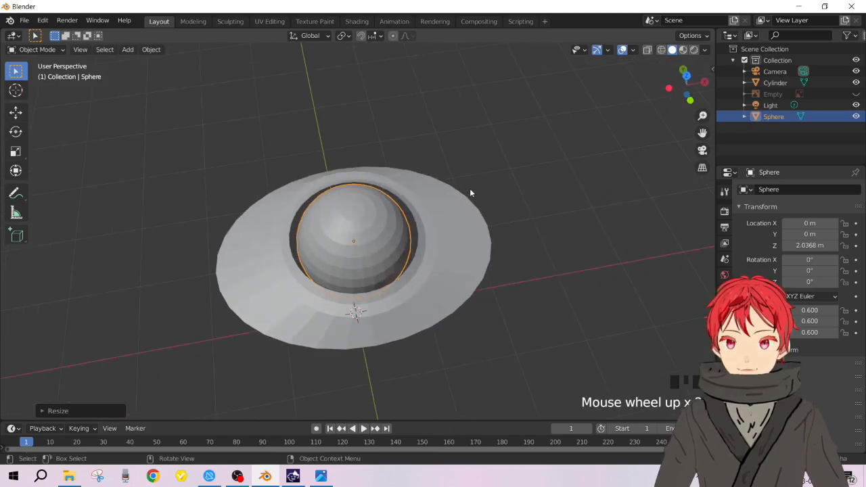
pyautogui.press('s')
pyautogui.press('z')
pyautogui.press('x')
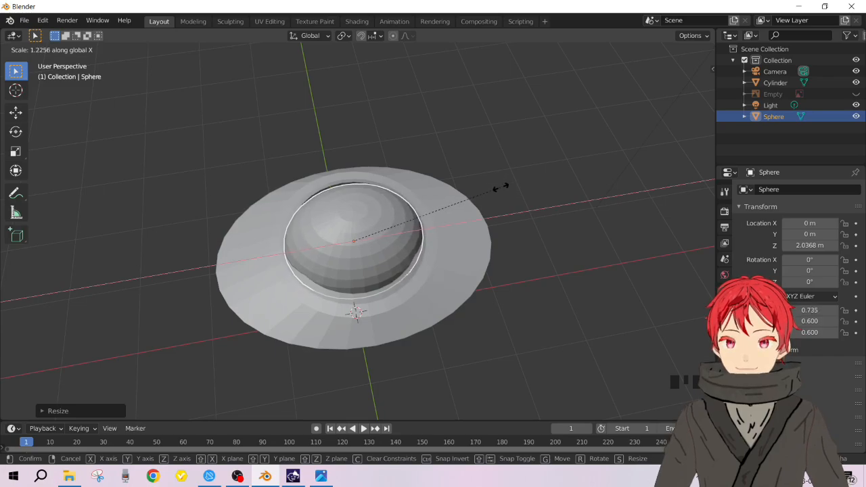
pyautogui.click(498, 188)
# - Stretch the sphere along the global Y axis to a scale of about 0.71, closing the gap to the brim
pyautogui.moveTo(395, 245); pyautogui.dragTo(477, 209, button='middle')
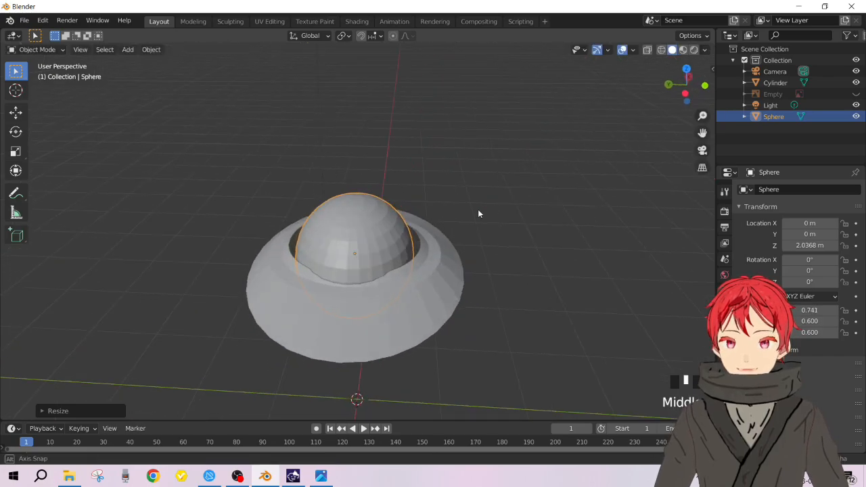
pyautogui.press('s')
pyautogui.press('z')
pyautogui.press('y')
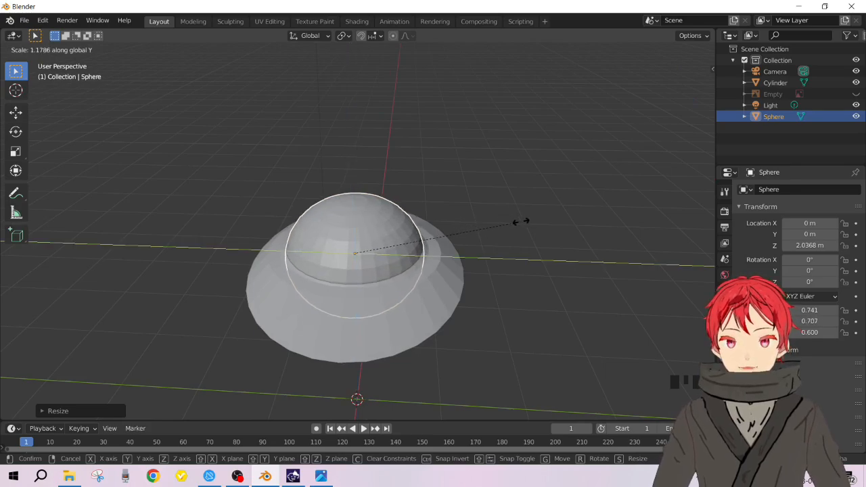
pyautogui.click(521, 224)
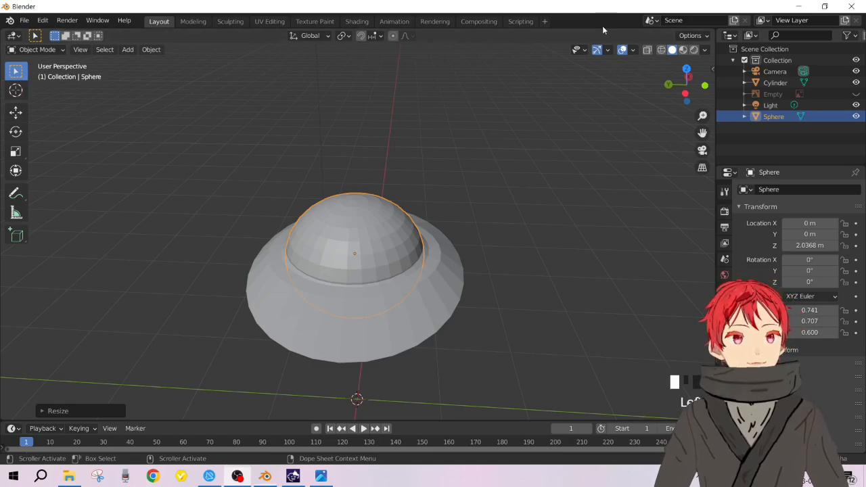
# - Rename the brim's Cylinder object as base
pyautogui.moveTo(484, 284); pyautogui.dragTo(378, 266, button='middle')
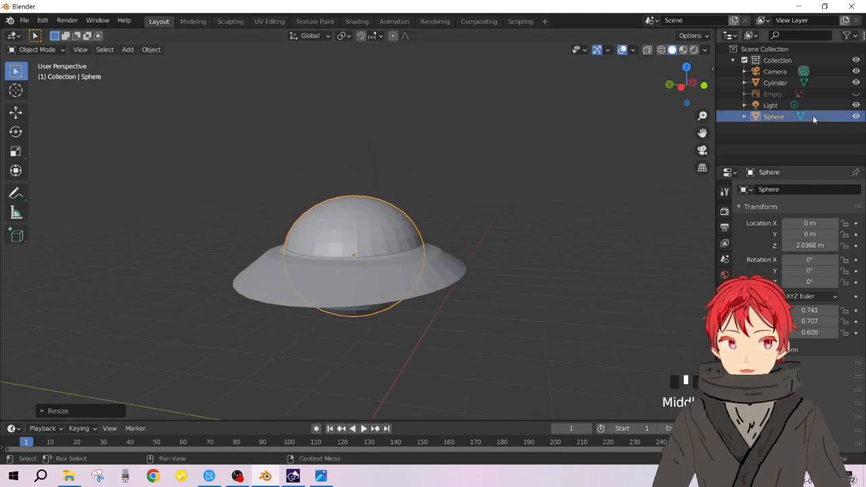
pyautogui.moveTo(396, 257); pyautogui.dragTo(334, 273, button='middle')
pyautogui.moveTo(388, 277); pyautogui.dragTo(370, 264, button='middle')
pyautogui.moveTo(314, 268); pyautogui.dragTo(343, 259, button='middle')
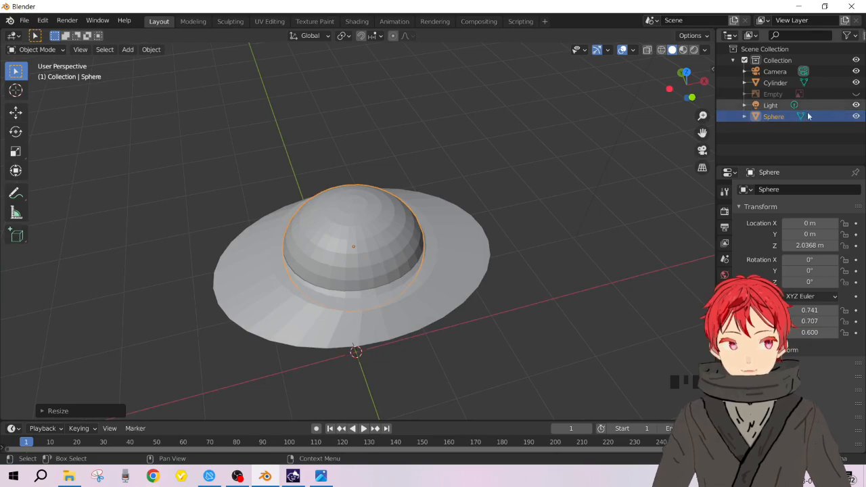
pyautogui.click(776, 83)
pyautogui.doubleClick(776, 82)
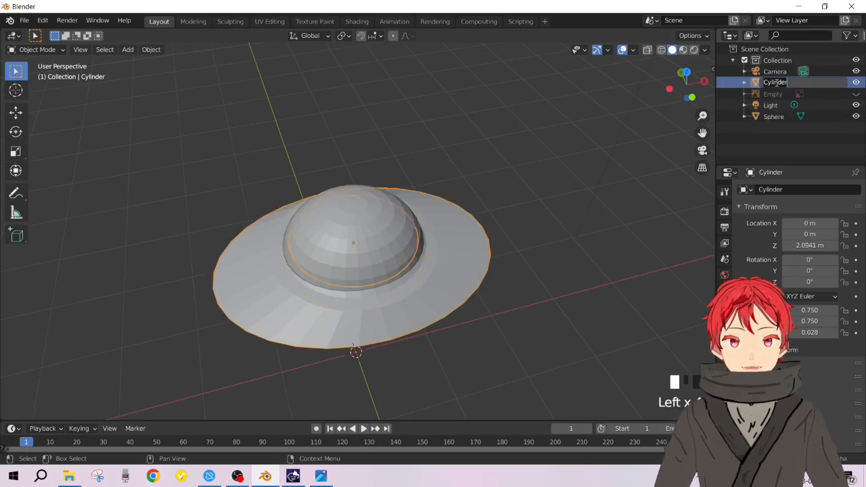
pyautogui.write('base')
pyautogui.press('Return')
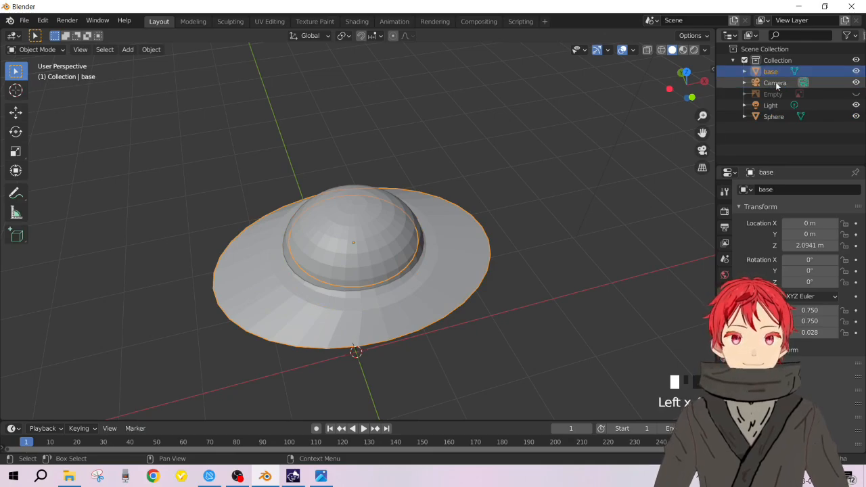
# - Create a new collection in the scene and name it main
pyautogui.click(796, 134)
pyautogui.rightClick(762, 137)
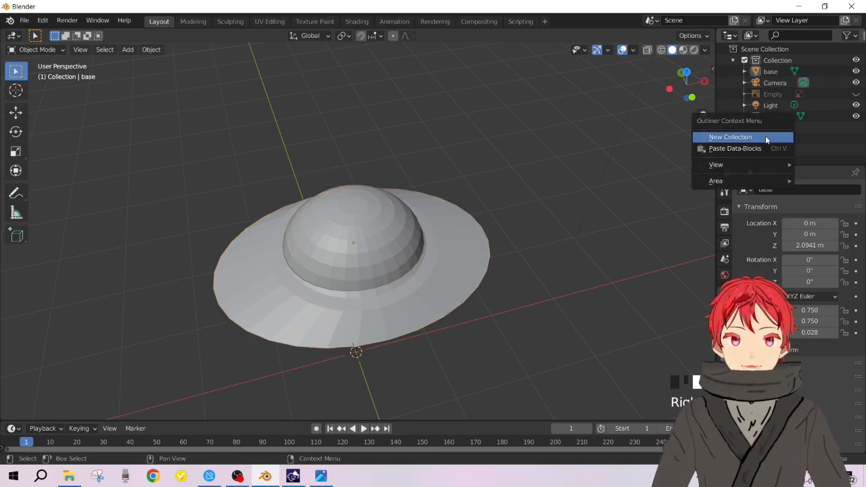
pyautogui.click(766, 138)
pyautogui.click(788, 127)
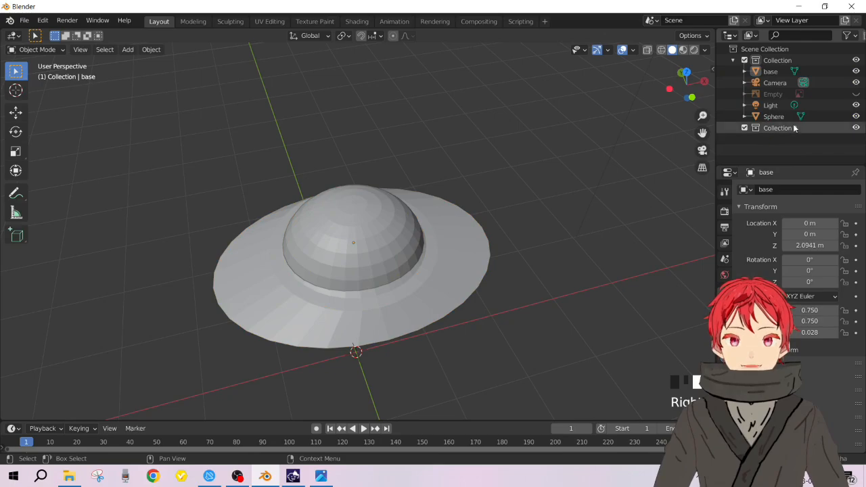
pyautogui.doubleClick(791, 127)
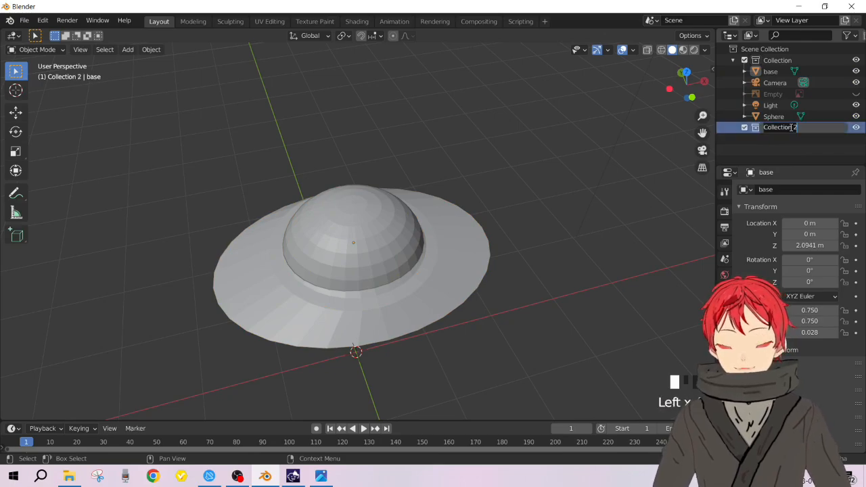
pyautogui.write('main')
pyautogui.press('Return')
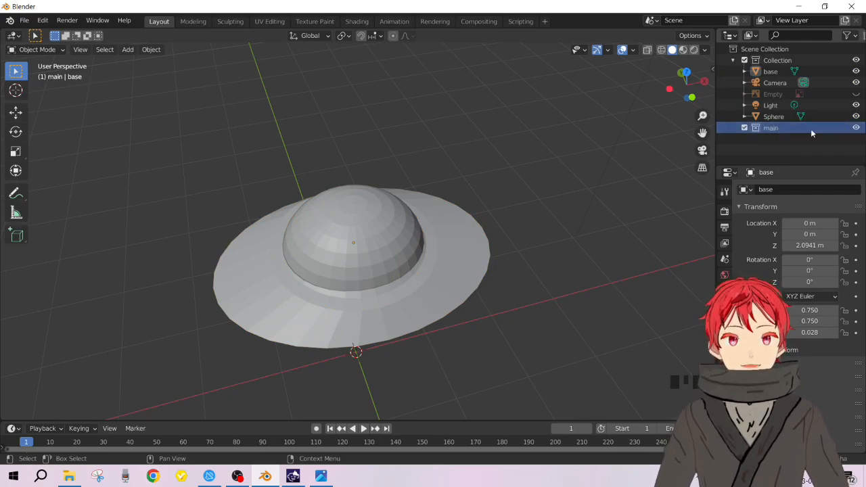
# - Move the base and Sphere objects into the main collection, renaming that collection as hat
pyautogui.moveTo(785, 72); pyautogui.dragTo(783, 131)
pyautogui.doubleClick(771, 116)
pyautogui.write('hat')
pyautogui.press('Return')
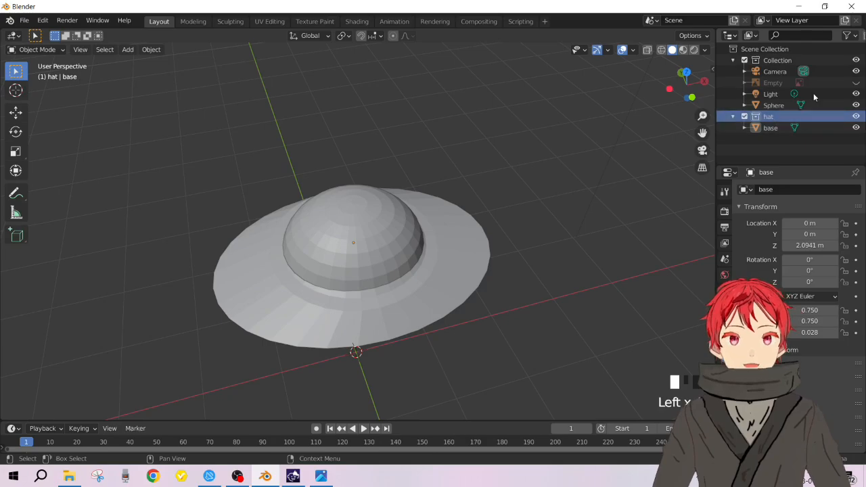
pyautogui.moveTo(774, 106); pyautogui.dragTo(769, 130)
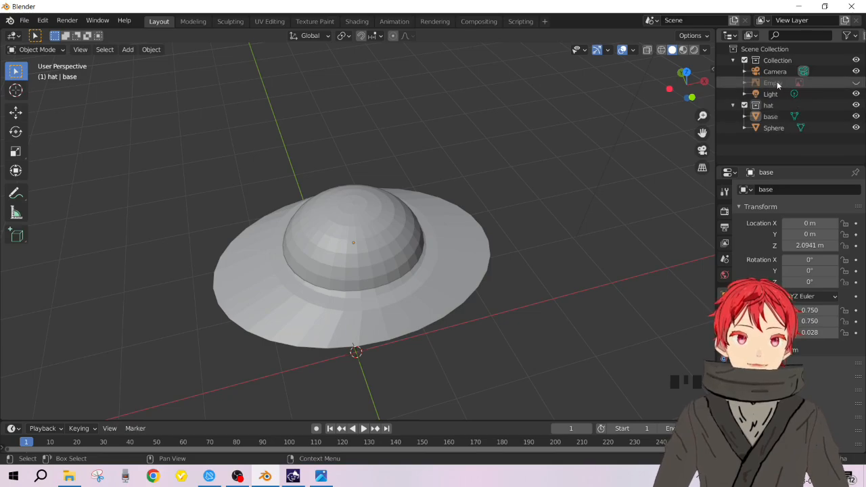
pyautogui.moveTo(776, 81)
pyautogui.mouseDown()
pyautogui.moveTo(773, 121)
pyautogui.moveTo(772, 79)
pyautogui.mouseUp()
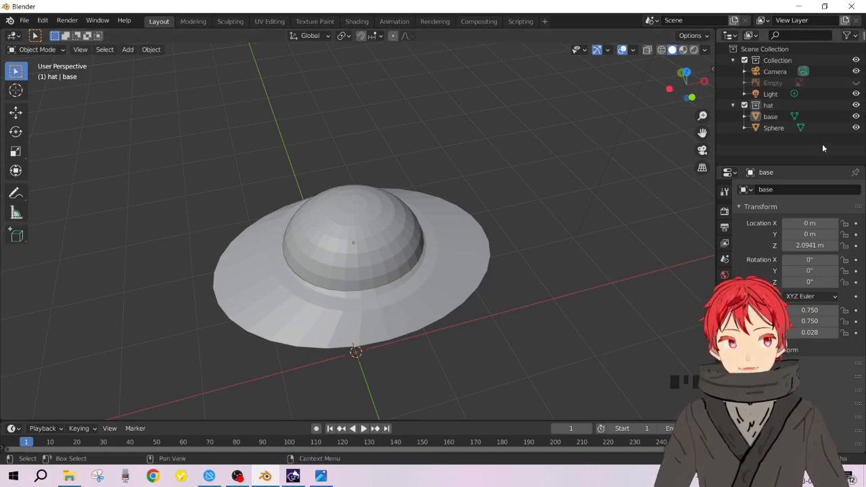
# - Check the sphere's lower half beneath the brim and hide the base object to isolate the sphere
pyautogui.scroll(3, 392, 274)
pyautogui.scroll(-3, 393, 280)
pyautogui.moveTo(391, 279); pyautogui.dragTo(469, 267, button='middle')
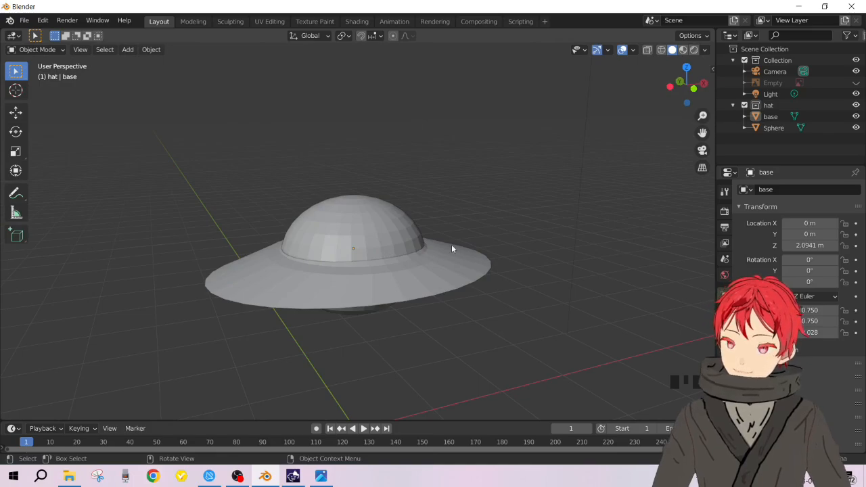
pyautogui.moveTo(332, 236); pyautogui.dragTo(363, 243, button='middle')
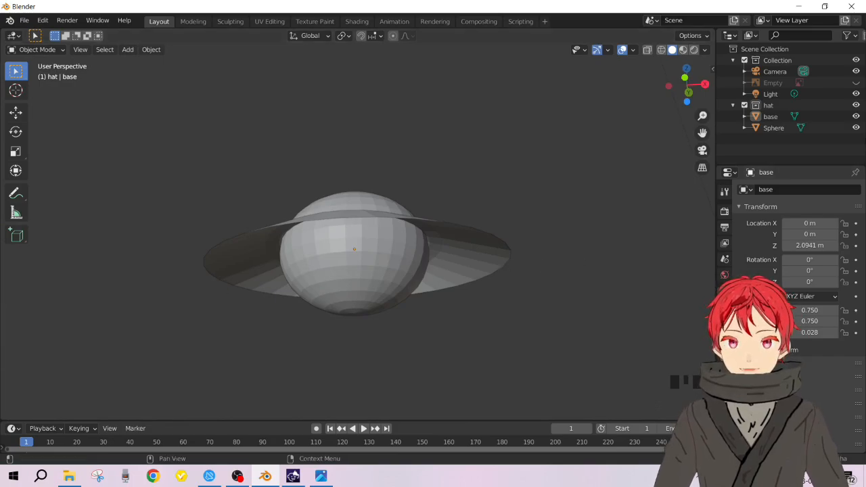
pyautogui.click(857, 117)
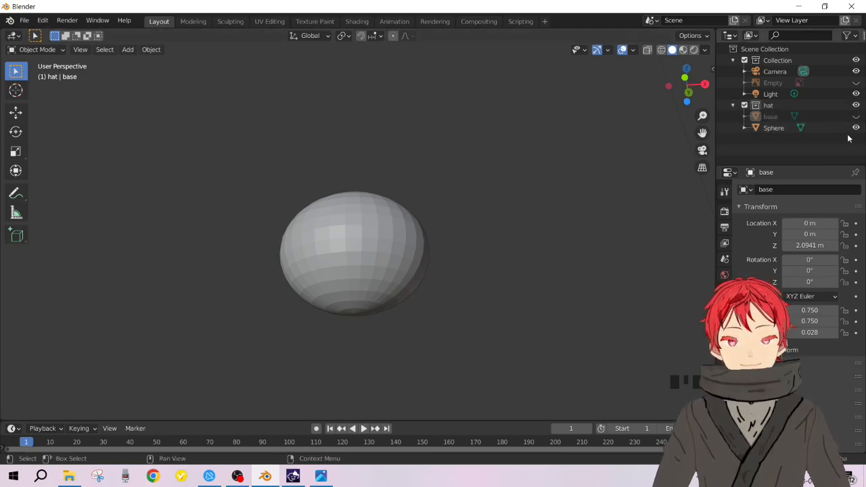
pyautogui.click(855, 117)
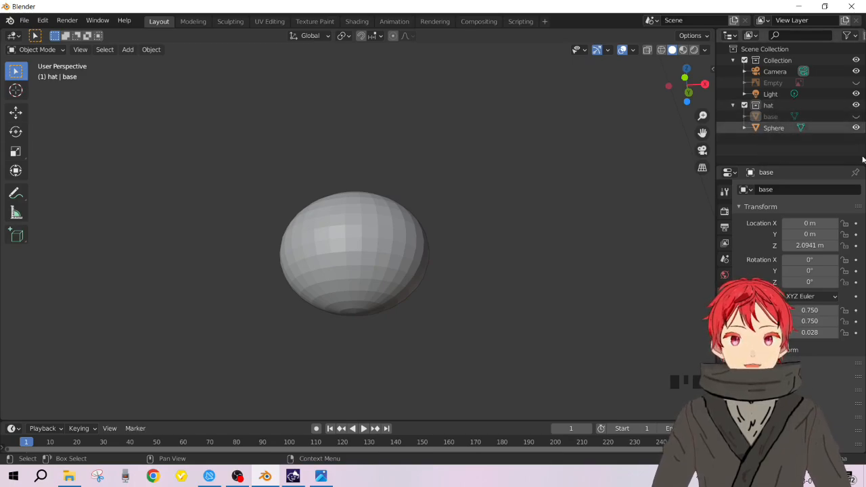
pyautogui.click(855, 116)
pyautogui.click(856, 116)
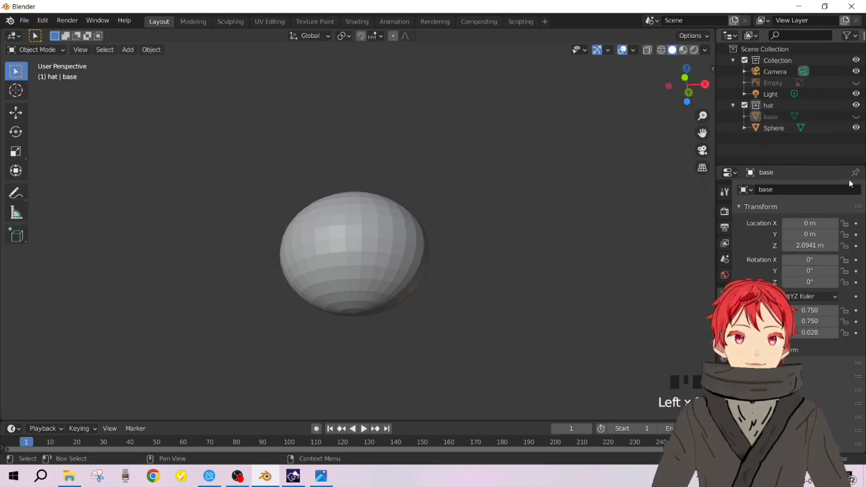
pyautogui.moveTo(342, 183); pyautogui.dragTo(383, 251, button='middle')
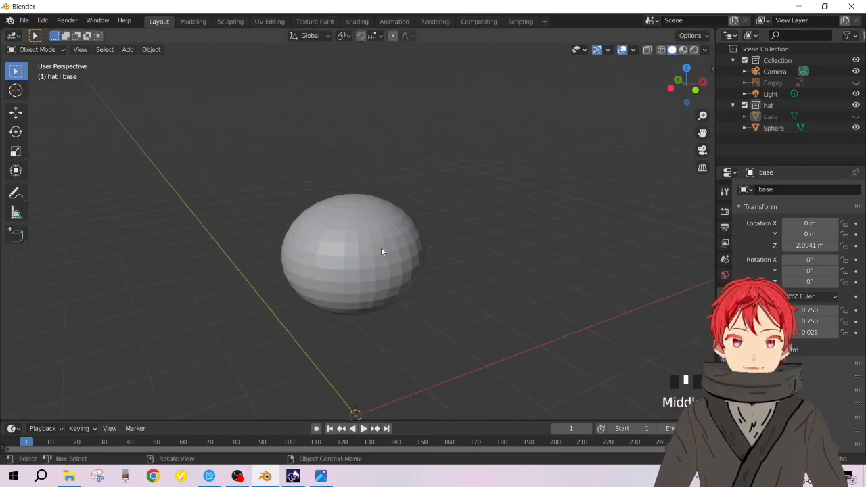
pyautogui.scroll(3, 397, 264)
pyautogui.scroll(-2, 399, 287)
pyautogui.keyDown('shift'); pyautogui.moveTo(399, 288); pyautogui.dragTo(390, 242, button='middle'); pyautogui.keyUp('shift')
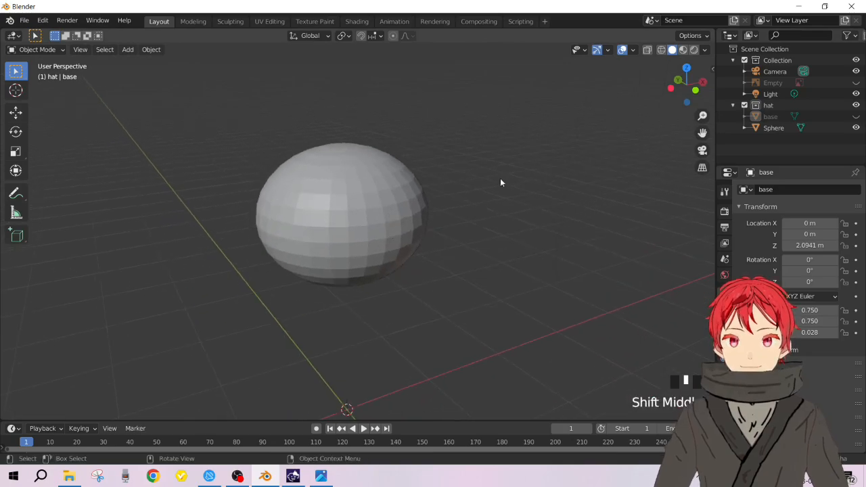
pyautogui.scroll(-5, 451, 218)
pyautogui.scroll(5, 453, 238)
pyautogui.scroll(-3, 449, 257)
pyautogui.scroll(2, 450, 263)
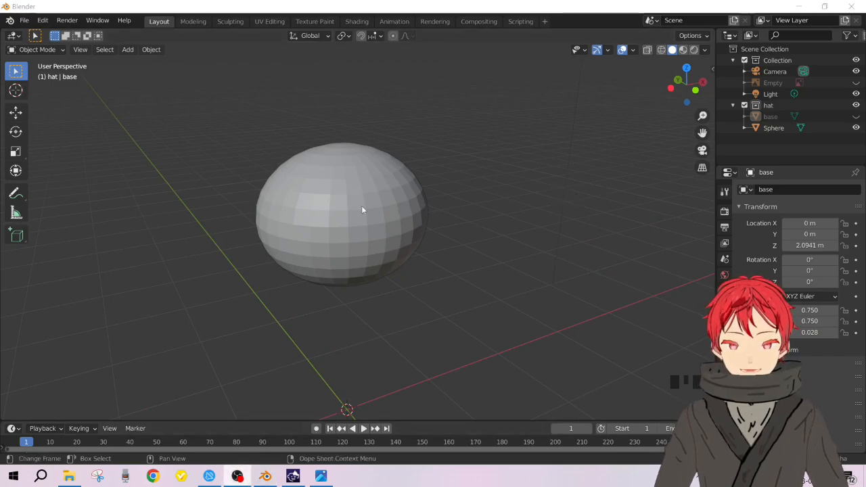
pyautogui.click(606, 10)
pyautogui.keyDown('shift'); pyautogui.moveTo(483, 226); pyautogui.dragTo(567, 212, button='middle'); pyautogui.keyUp('shift')
pyautogui.keyDown('shift'); pyautogui.scroll(-1, 569, 201); pyautogui.keyUp('shift')
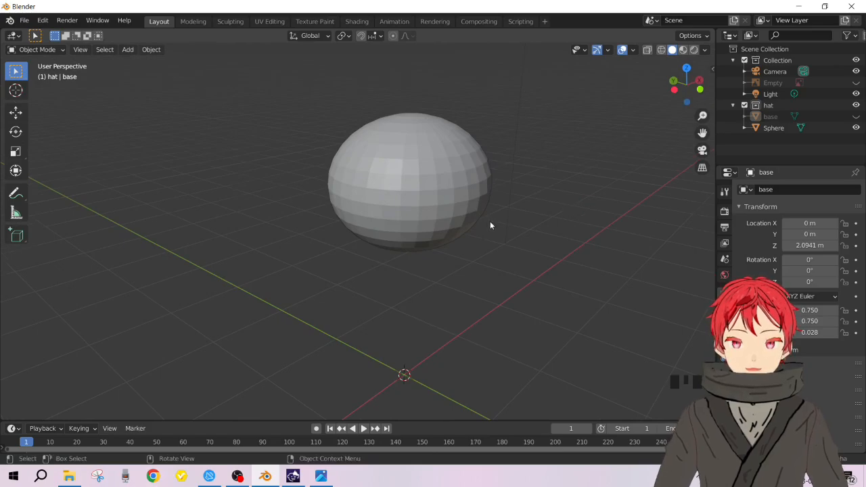
pyautogui.scroll(6, 489, 222)
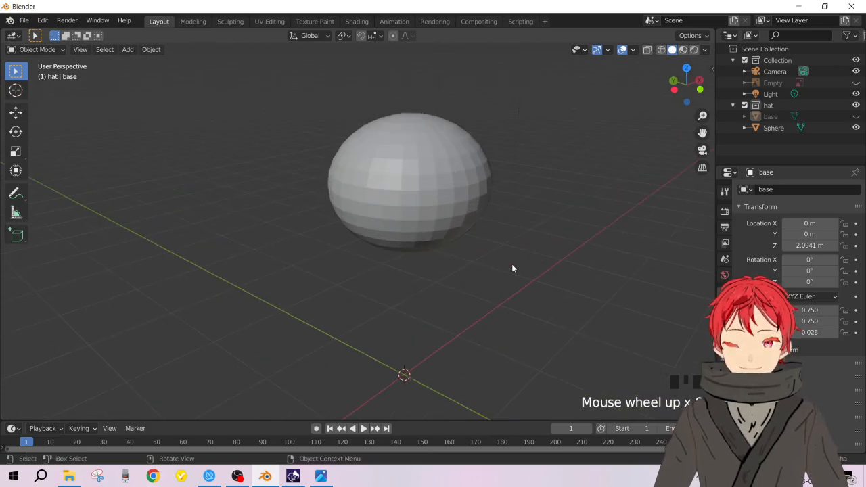
pyautogui.scroll(1, 512, 269)
pyautogui.scroll(-5, 560, 286)
pyautogui.scroll(3, 561, 286)
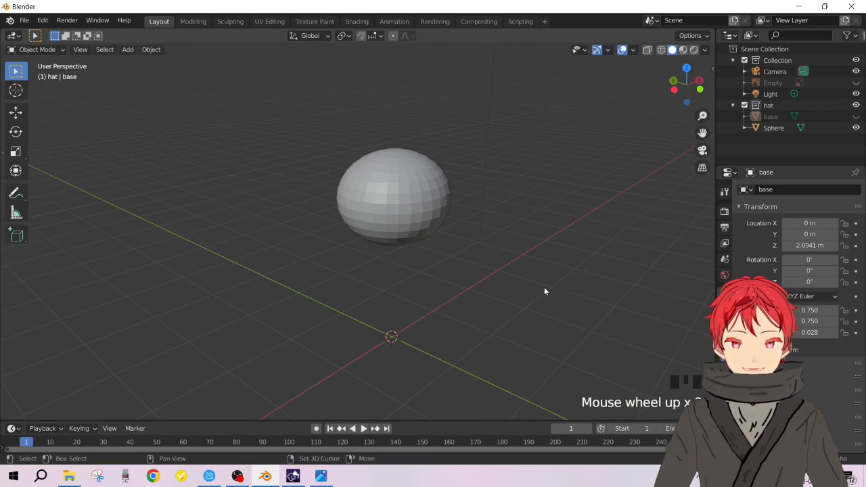
# - Examine the isolated sphere from the front, from the side and from above
pyautogui.keyDown('shift'); pyautogui.moveTo(544, 291); pyautogui.dragTo(496, 278, button='middle'); pyautogui.keyUp('shift')
pyautogui.moveTo(518, 236); pyautogui.dragTo(474, 227, button='middle')
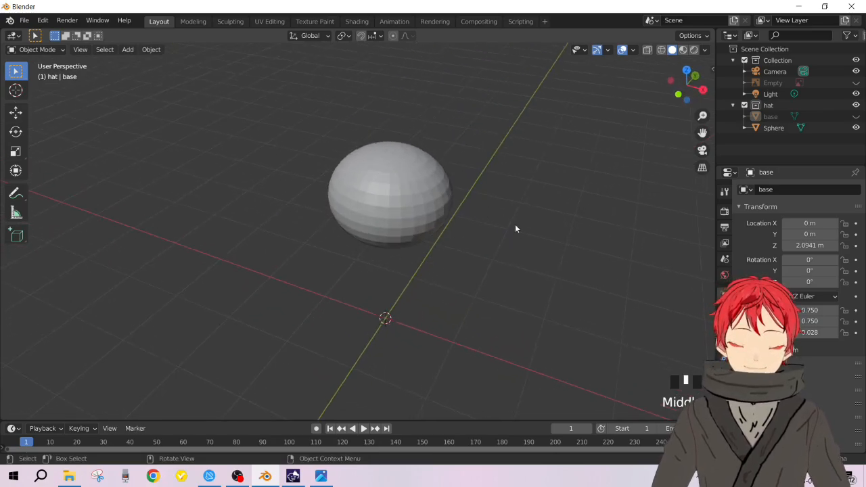
pyautogui.press('KP_1')
pyautogui.press('KP_3')
pyautogui.press('KP_1')
pyautogui.moveTo(515, 228); pyautogui.dragTo(468, 247, button='middle')
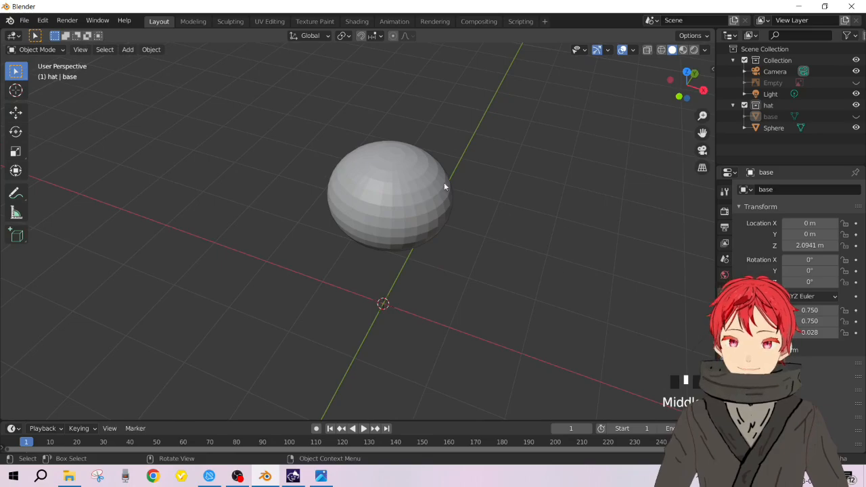
pyautogui.moveTo(433, 190); pyautogui.dragTo(433, 216, button='middle')
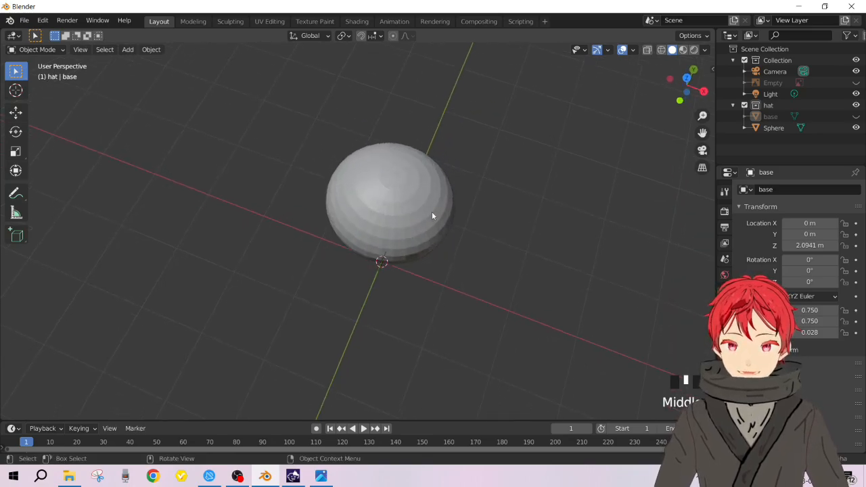
# - Unhide the base object and inspect how the sphere passes through the brim from above and below
pyautogui.click(856, 116)
pyautogui.moveTo(458, 235); pyautogui.dragTo(393, 263, button='middle')
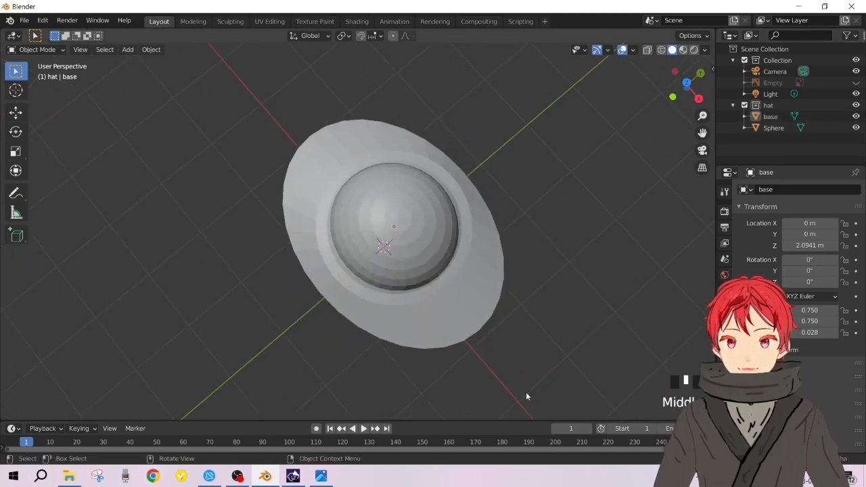
pyautogui.moveTo(367, 254); pyautogui.dragTo(327, 244, button='middle')
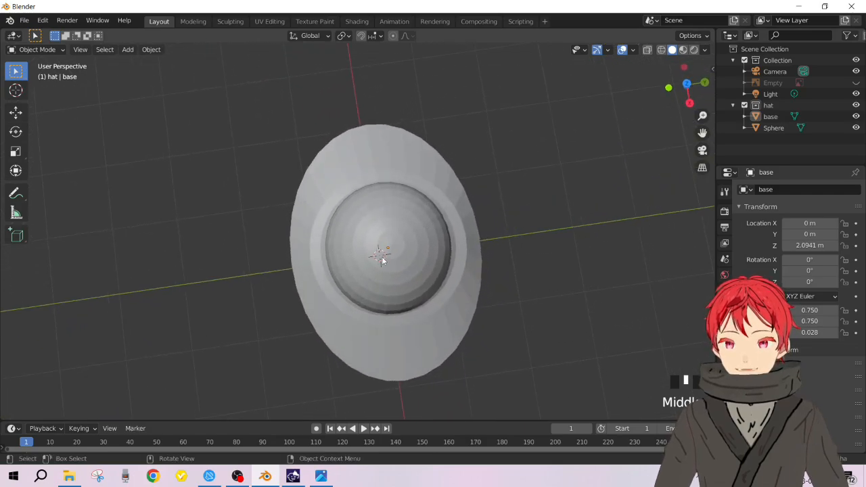
pyautogui.scroll(-2, 391, 247)
pyautogui.moveTo(394, 230); pyautogui.dragTo(408, 142, button='middle')
pyautogui.moveTo(398, 219); pyautogui.dragTo(442, 139, button='middle')
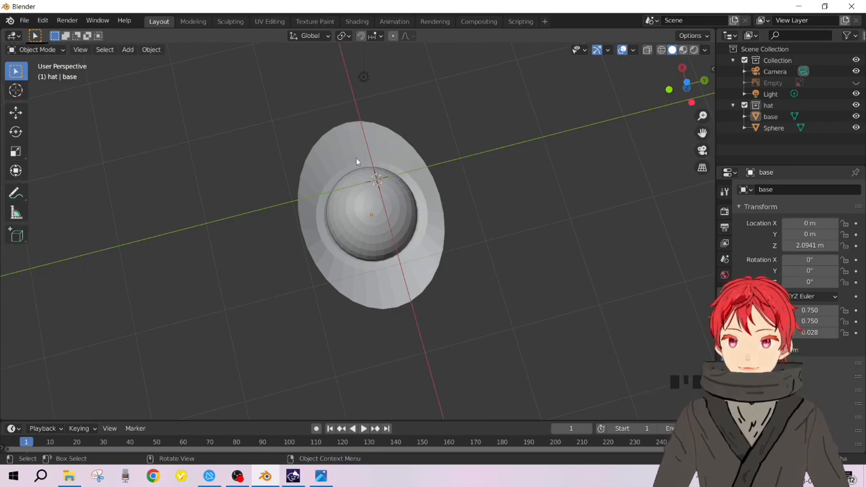
pyautogui.moveTo(374, 199); pyautogui.dragTo(379, 90, button='middle')
pyautogui.moveTo(343, 223)
pyautogui.mouseDown(button='middle')
pyautogui.moveTo(347, 190)
pyautogui.moveTo(334, 210)
pyautogui.mouseUp(button='middle')
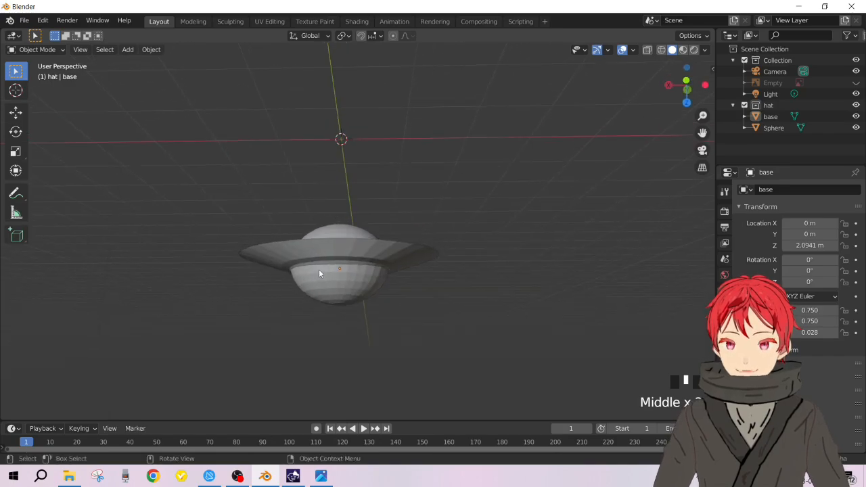
pyautogui.scroll(5, 318, 271)
pyautogui.keyDown('shift'); pyautogui.moveTo(355, 313); pyautogui.dragTo(379, 255, button='middle'); pyautogui.keyUp('shift')
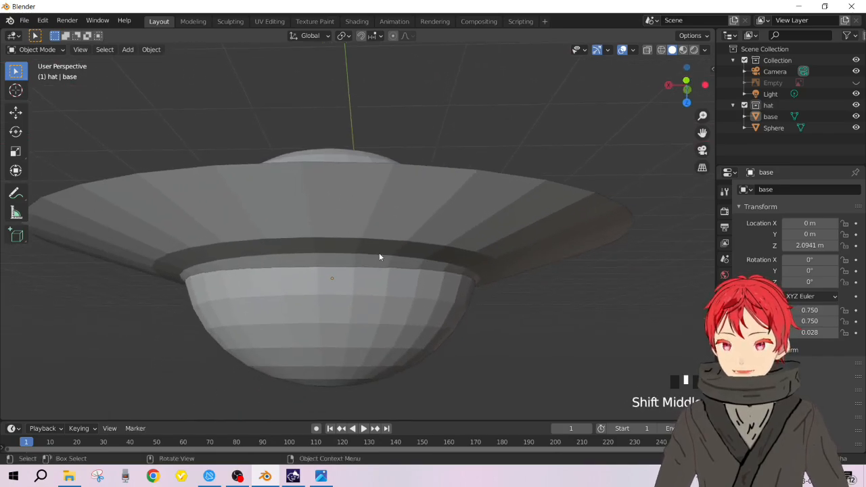
pyautogui.moveTo(444, 277); pyautogui.dragTo(440, 282, button='middle')
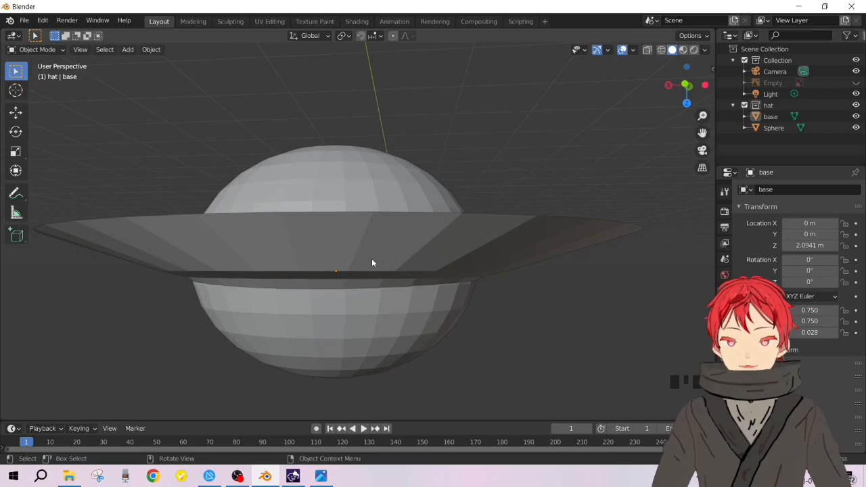
# - Select the Sphere object and enter Edit Mode on its mesh
pyautogui.click(237, 476)
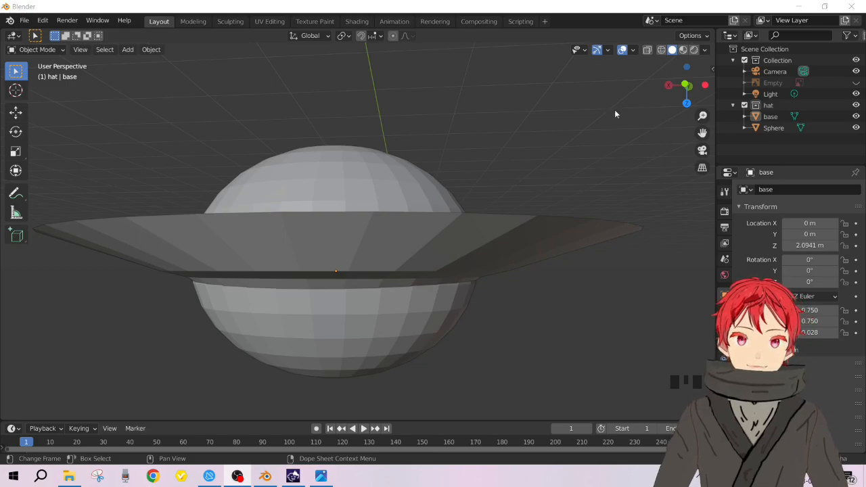
pyautogui.moveTo(348, 261); pyautogui.dragTo(432, 253, button='middle')
pyautogui.scroll(-5, 372, 270)
pyautogui.moveTo(373, 271)
pyautogui.mouseDown(button='middle')
pyautogui.moveTo(366, 292)
pyautogui.moveTo(360, 269)
pyautogui.mouseUp(button='middle')
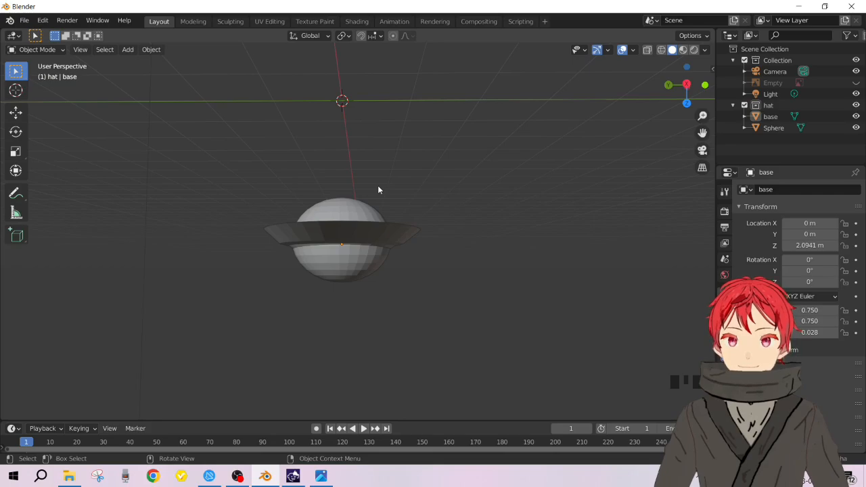
pyautogui.press('Tab')
pyautogui.press('Tab')
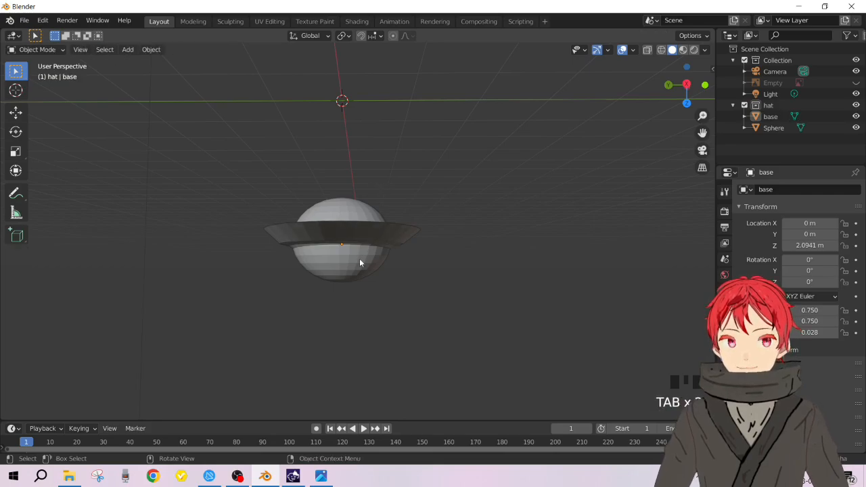
pyautogui.click(359, 259)
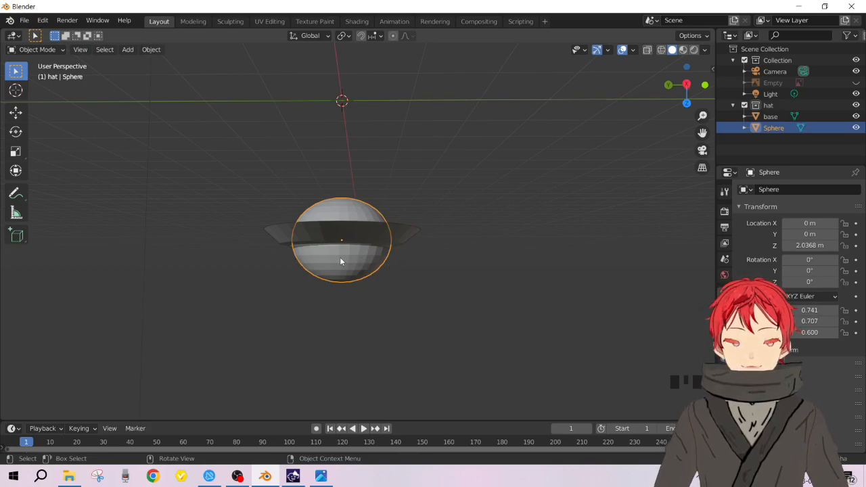
pyautogui.press('Tab')
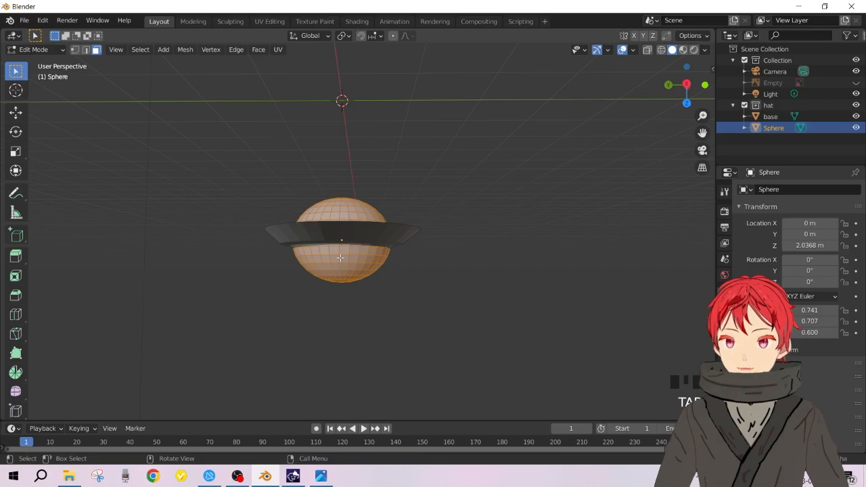
# - Select a single face on the sphere just above the brim
pyautogui.scroll(3, 341, 256)
pyautogui.scroll(-2, 347, 223)
pyautogui.moveTo(326, 230); pyautogui.dragTo(288, 254, button='middle')
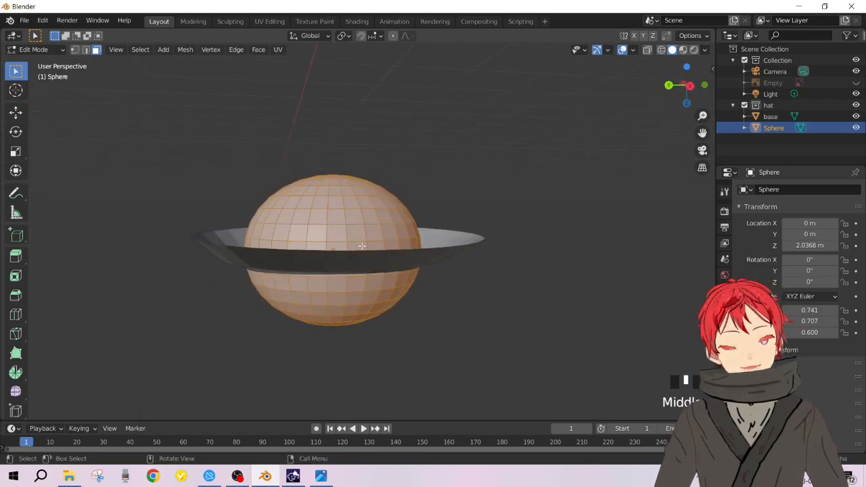
pyautogui.scroll(-2, 331, 249)
pyautogui.moveTo(332, 252); pyautogui.dragTo(328, 282, button='middle')
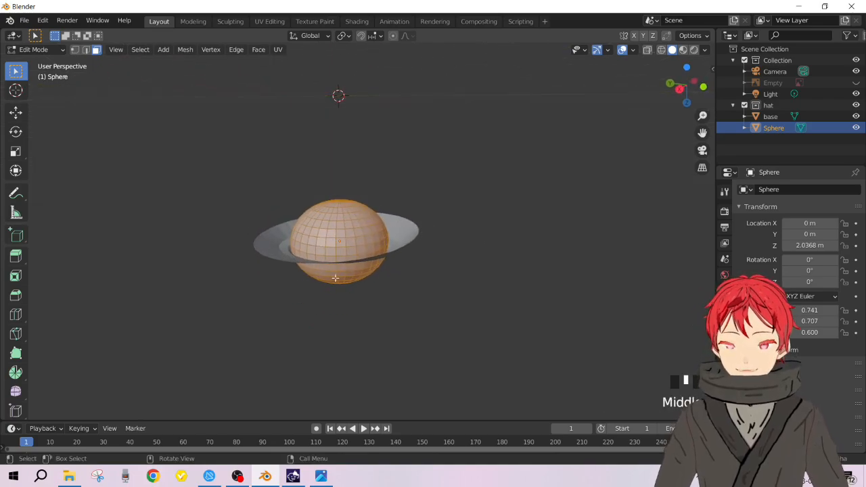
pyautogui.scroll(2, 325, 256)
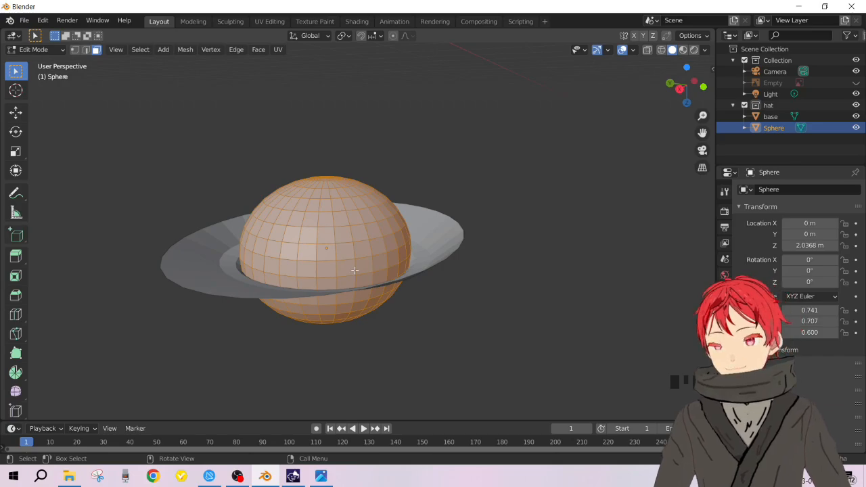
pyautogui.moveTo(357, 295); pyautogui.dragTo(369, 278, button='middle')
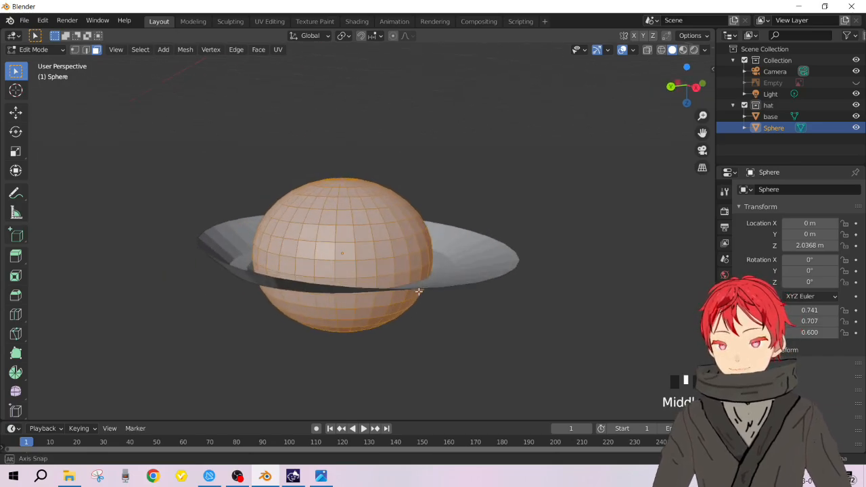
pyautogui.scroll(2, 357, 273)
pyautogui.click(369, 293)
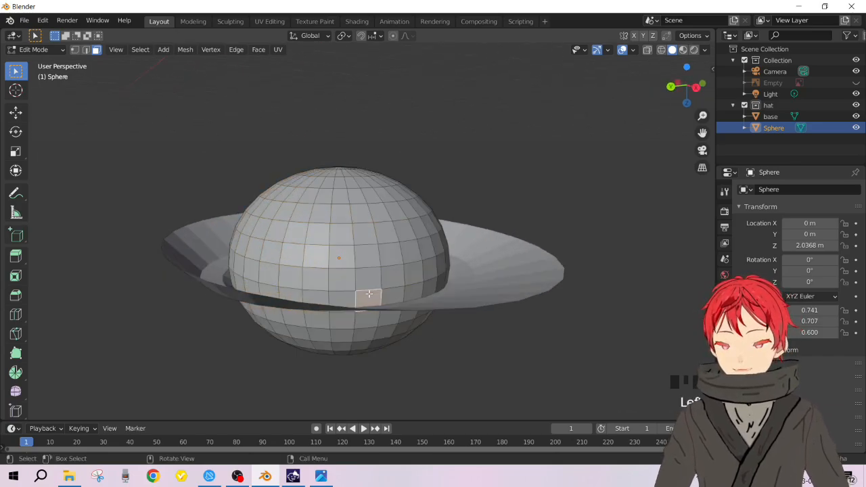
pyautogui.moveTo(349, 323); pyautogui.dragTo(293, 337, button='middle')
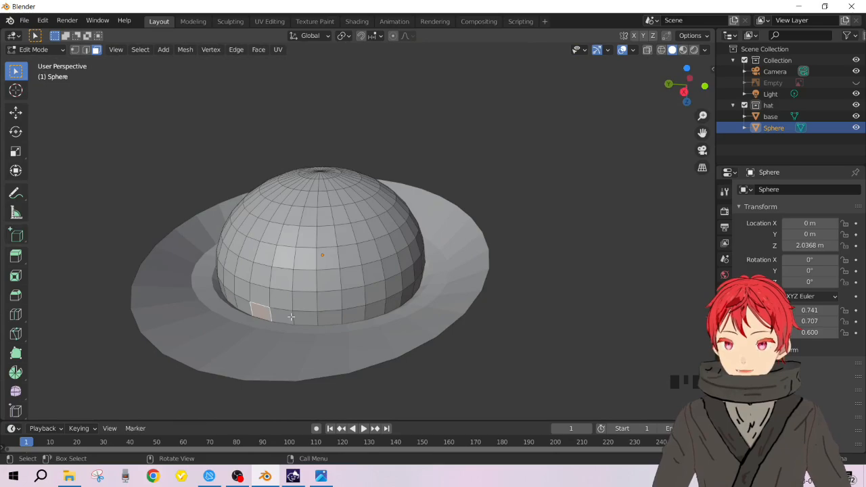
# - Try out face loop selections on the sphere, alternating between horizontal rings near the brim and vertical strips
pyautogui.keyDown('alt'); pyautogui.click(293, 316); pyautogui.keyUp('alt')
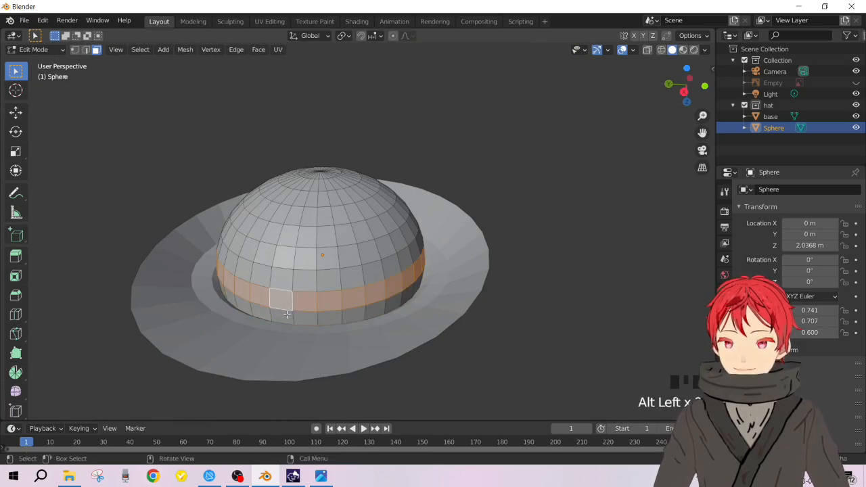
pyautogui.click(288, 317)
pyautogui.keyDown('alt'); pyautogui.click(310, 317); pyautogui.keyUp('alt')
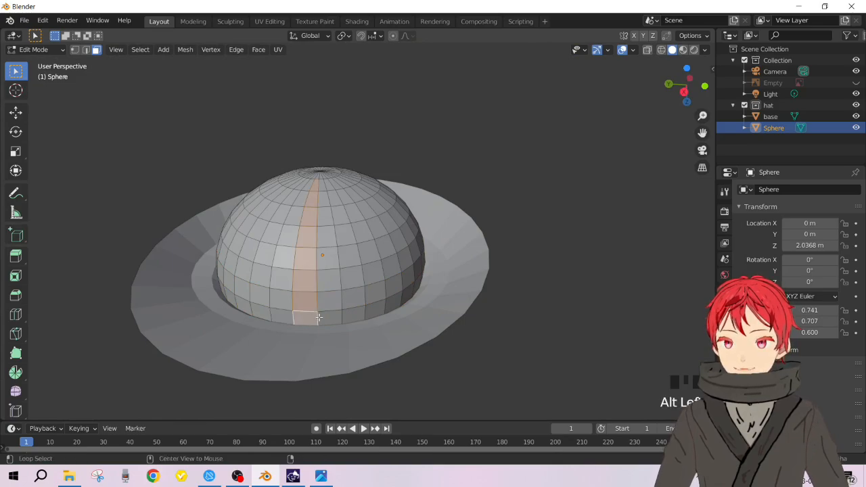
pyautogui.keyDown('alt'); pyautogui.click(329, 315); pyautogui.keyUp('alt')
pyautogui.keyDown('alt'); pyautogui.click(372, 311); pyautogui.keyUp('alt')
pyautogui.keyDown('alt'); pyautogui.click(395, 299); pyautogui.keyUp('alt')
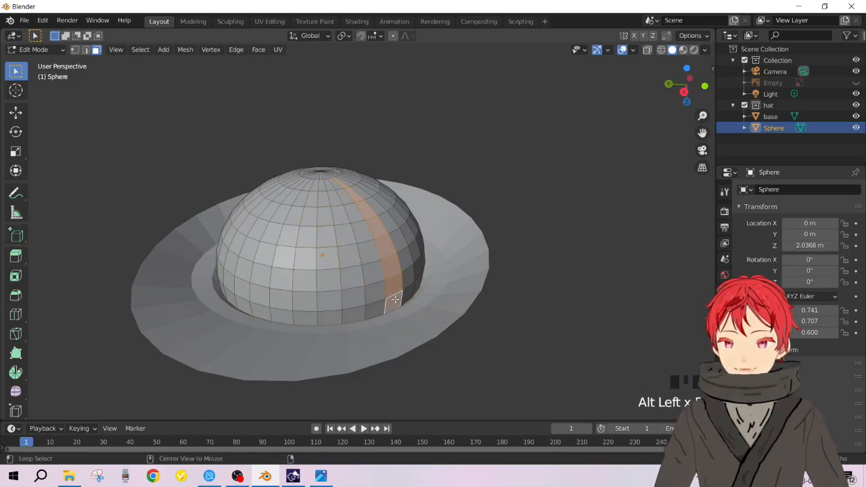
pyautogui.keyDown('alt'); pyautogui.click(409, 288); pyautogui.keyUp('alt')
pyautogui.keyDown('alt'); pyautogui.click(402, 286); pyautogui.keyUp('alt')
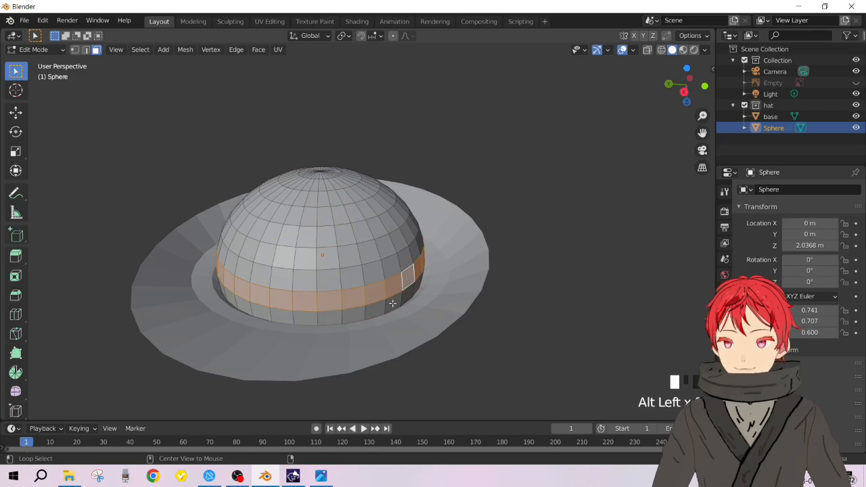
pyautogui.keyDown('alt'); pyautogui.click(383, 293); pyautogui.keyUp('alt')
pyautogui.keyDown('alt'); pyautogui.click(382, 311); pyautogui.keyUp('alt')
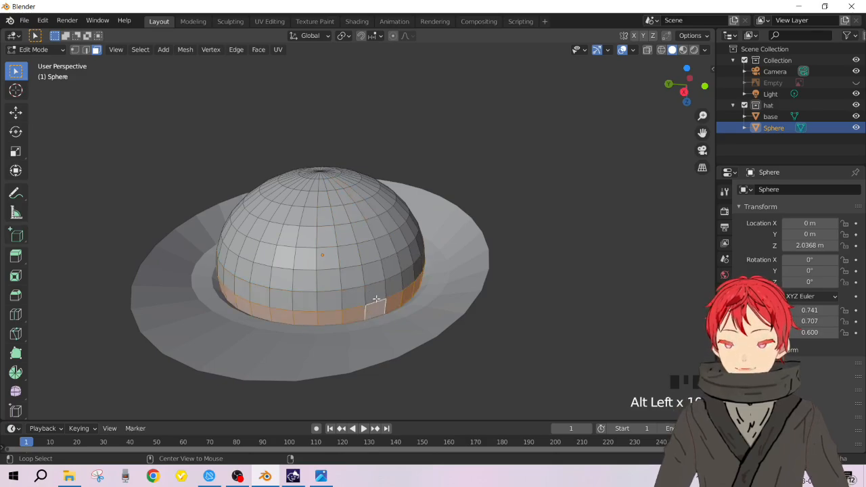
pyautogui.keyDown('alt'); pyautogui.click(377, 297); pyautogui.keyUp('alt')
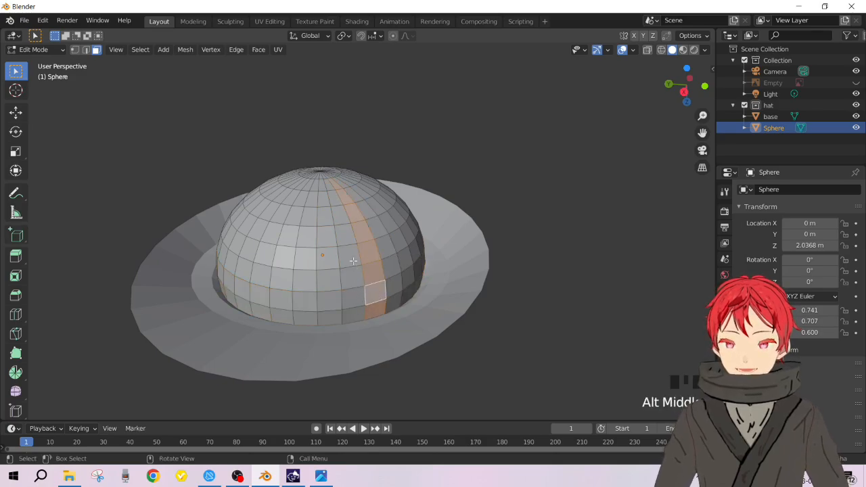
# - Check the vertical face loop from below, select other vertical and horizontal loops near the brim, and clear the selection
pyautogui.moveTo(353, 261); pyautogui.dragTo(414, 210, button='middle')
pyautogui.moveTo(423, 286); pyautogui.dragTo(389, 301, button='middle')
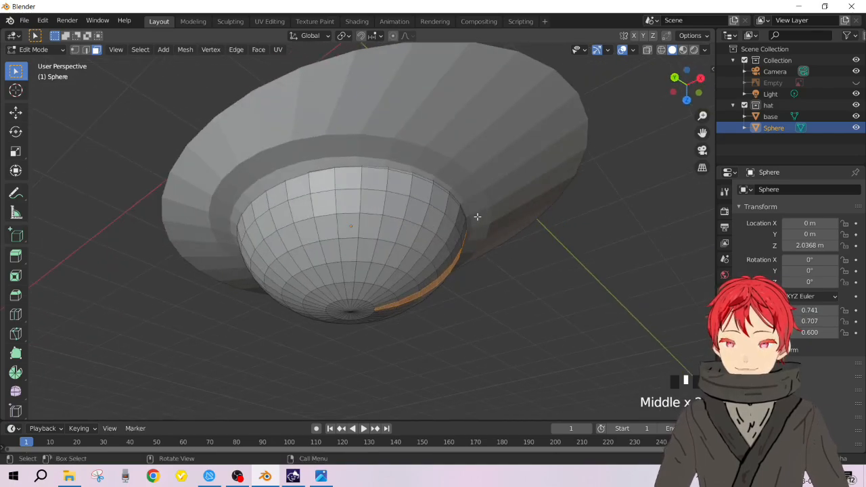
pyautogui.moveTo(458, 237); pyautogui.dragTo(374, 231, button='middle')
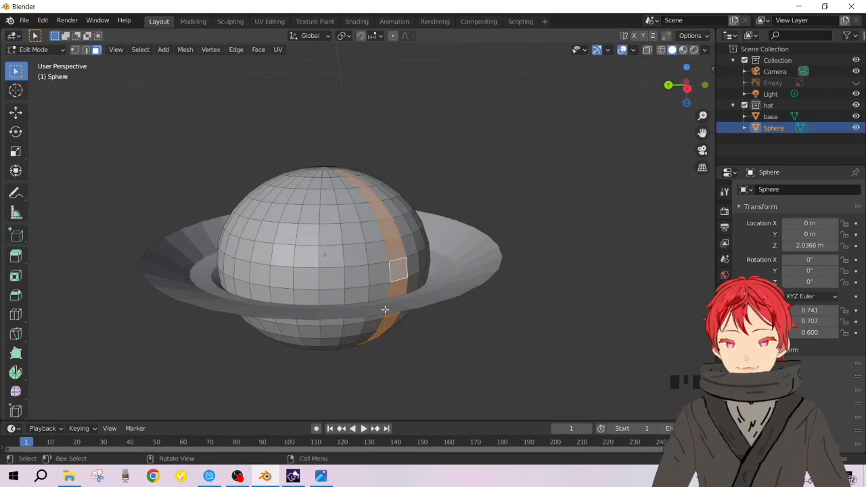
pyautogui.keyDown('alt'); pyautogui.click(357, 291); pyautogui.keyUp('alt')
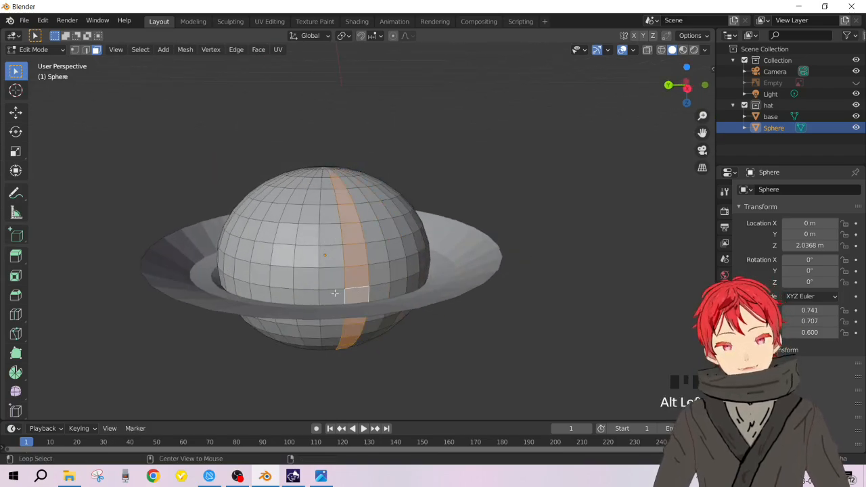
pyautogui.keyDown('alt'); pyautogui.click(334, 293); pyautogui.keyUp('alt')
pyautogui.keyDown('alt'); pyautogui.click(359, 299); pyautogui.keyUp('alt')
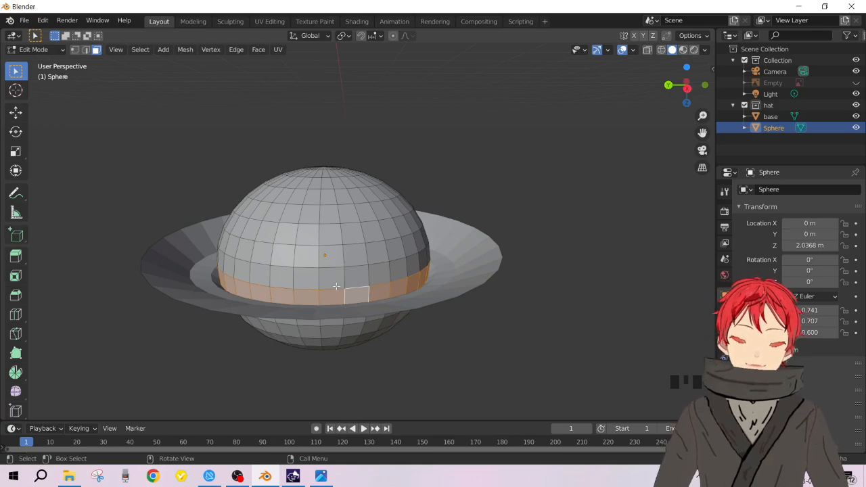
pyautogui.keyDown('alt'); pyautogui.click(360, 276); pyautogui.keyUp('alt')
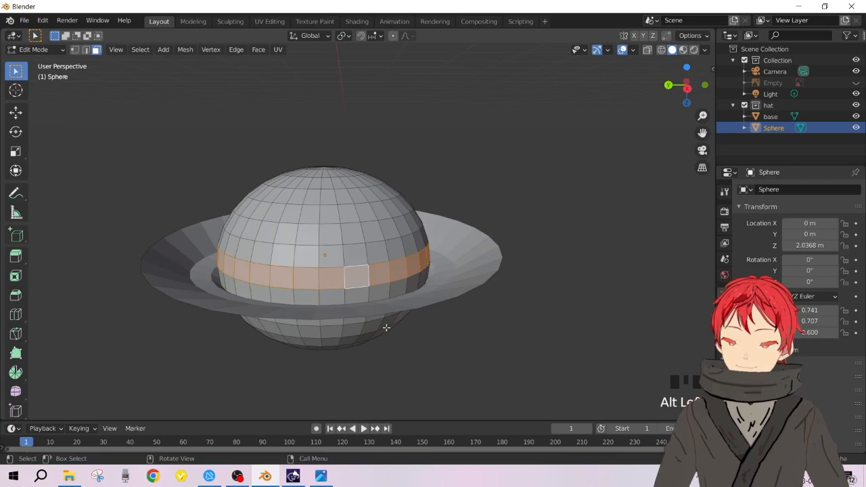
pyautogui.click(546, 311)
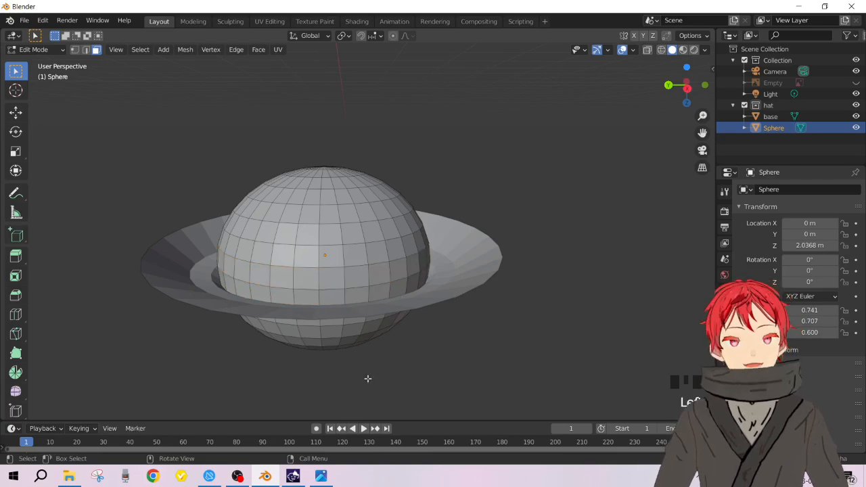
# - Add individual faces from two adjacent rows of the sphere to the selection, then select only one face just above the brim
pyautogui.keyDown('shift'); pyautogui.click(364, 278); pyautogui.keyUp('shift')
pyautogui.keyDown('shift'); pyautogui.click(380, 273); pyautogui.keyUp('shift')
pyautogui.keyDown('shift'); pyautogui.click(401, 271); pyautogui.keyUp('shift')
pyautogui.keyDown('shift'); pyautogui.click(419, 261); pyautogui.keyUp('shift')
pyautogui.keyDown('shift'); pyautogui.click(376, 254); pyautogui.keyUp('shift')
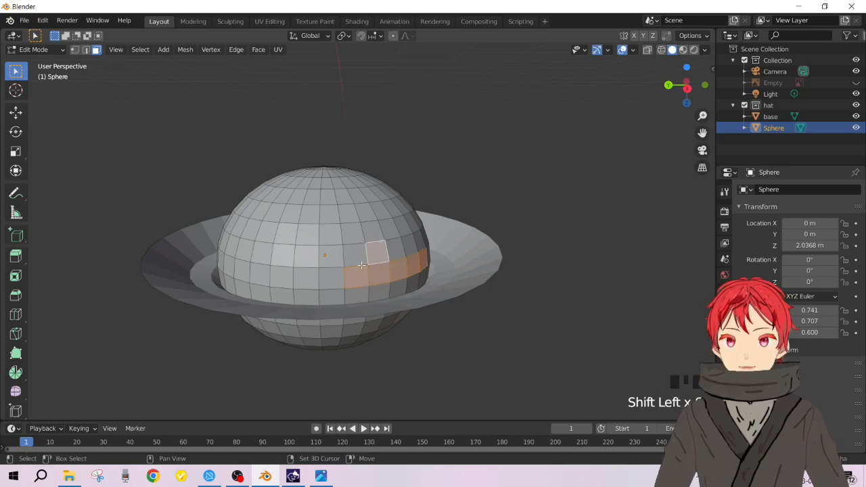
pyautogui.keyDown('shift'); pyautogui.click(331, 279); pyautogui.keyUp('shift')
pyautogui.keyDown('shift'); pyautogui.click(354, 255); pyautogui.keyUp('shift')
pyautogui.keyDown('shift'); pyautogui.click(329, 253); pyautogui.keyUp('shift')
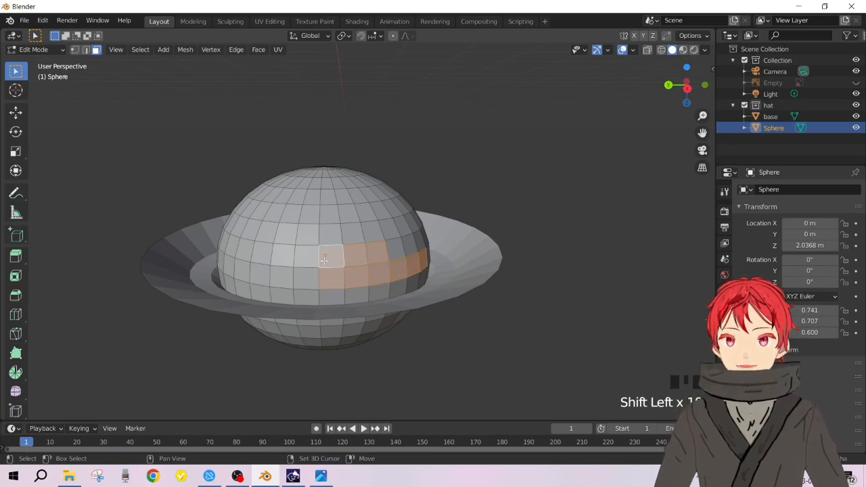
pyautogui.keyDown('shift'); pyautogui.click(306, 276); pyautogui.keyUp('shift')
pyautogui.keyDown('shift'); pyautogui.click(307, 254); pyautogui.keyUp('shift')
pyautogui.click(361, 294)
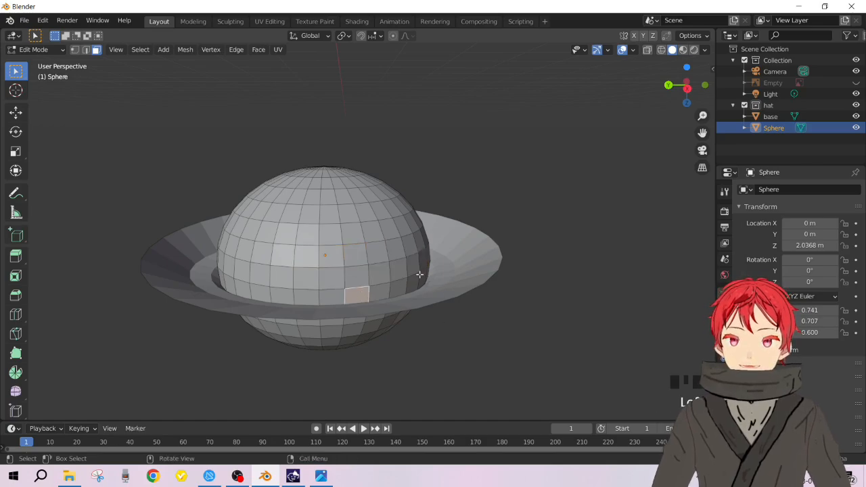
pyautogui.keyDown('alt'); pyautogui.keyDown('shift'); pyautogui.click(383, 290); pyautogui.keyUp('shift'); pyautogui.keyUp('alt')
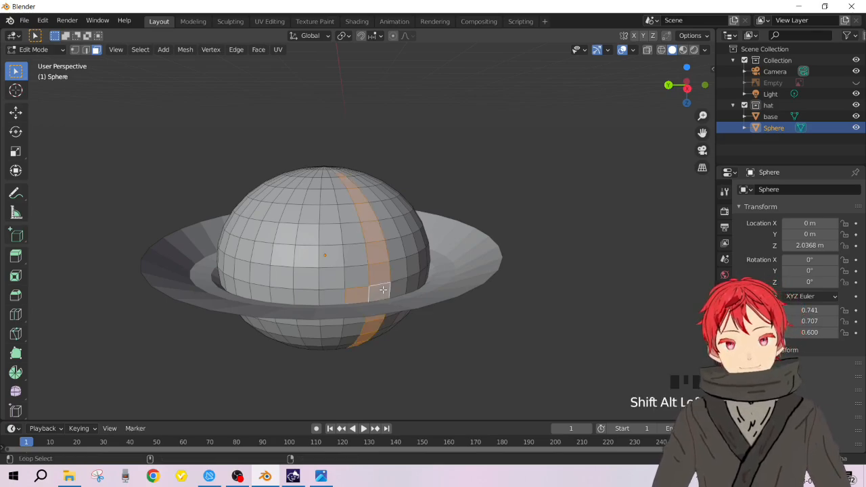
pyautogui.keyDown('alt'); pyautogui.keyDown('shift'); pyautogui.click(337, 297); pyautogui.keyUp('shift'); pyautogui.keyUp('alt')
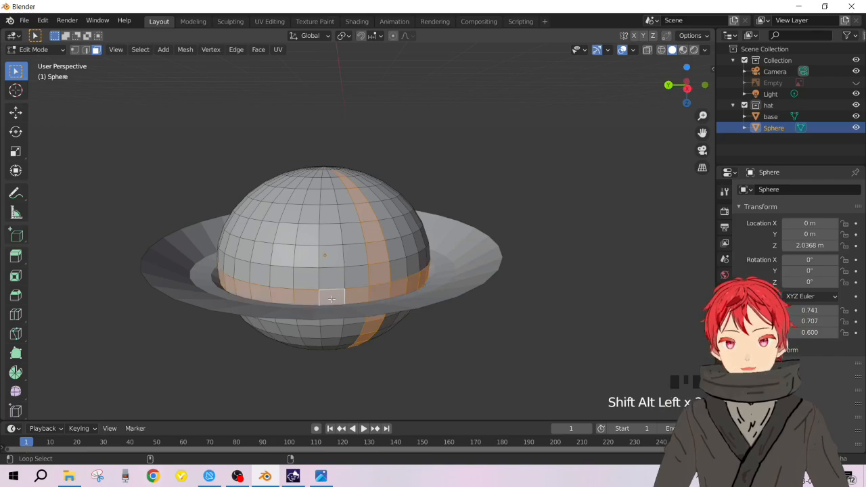
pyautogui.click(474, 314)
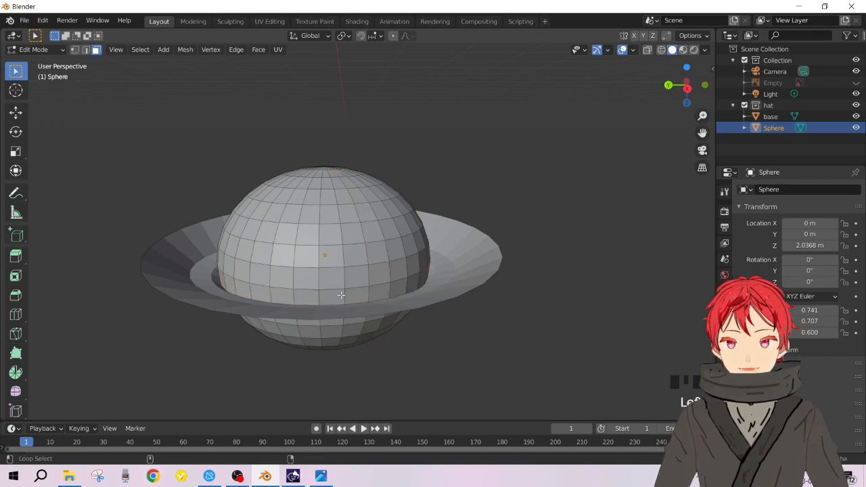
# - Select only the horizontal ring of faces on the sphere just above the brim
pyautogui.keyDown('alt'); pyautogui.keyDown('shift'); pyautogui.click(339, 296); pyautogui.keyUp('shift'); pyautogui.keyUp('alt')
pyautogui.keyDown('alt'); pyautogui.keyDown('shift'); pyautogui.click(339, 296); pyautogui.keyUp('shift'); pyautogui.keyUp('alt')
pyautogui.keyDown('alt'); pyautogui.keyDown('shift'); pyautogui.click(355, 295); pyautogui.keyUp('shift'); pyautogui.keyUp('alt')
pyautogui.keyDown('alt'); pyautogui.keyDown('shift'); pyautogui.click(352, 295); pyautogui.keyUp('shift'); pyautogui.keyUp('alt')
pyautogui.keyDown('alt'); pyautogui.keyDown('shift'); pyautogui.click(342, 296); pyautogui.keyUp('shift'); pyautogui.keyUp('alt')
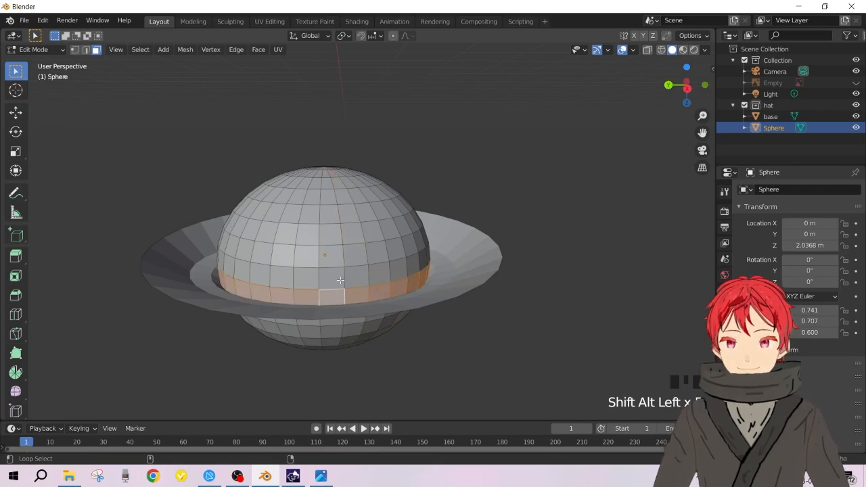
# - Add every horizontal face ring above the selected one, up to the edge of the triangular cap at the sphere's pole
pyautogui.keyDown('alt'); pyautogui.keyDown('shift'); pyautogui.click(338, 274); pyautogui.keyUp('shift'); pyautogui.keyUp('alt')
pyautogui.keyDown('alt'); pyautogui.keyDown('shift'); pyautogui.click(335, 258); pyautogui.keyUp('shift'); pyautogui.keyUp('alt')
pyautogui.keyDown('alt'); pyautogui.keyDown('shift'); pyautogui.click(334, 236); pyautogui.keyUp('shift'); pyautogui.keyUp('alt')
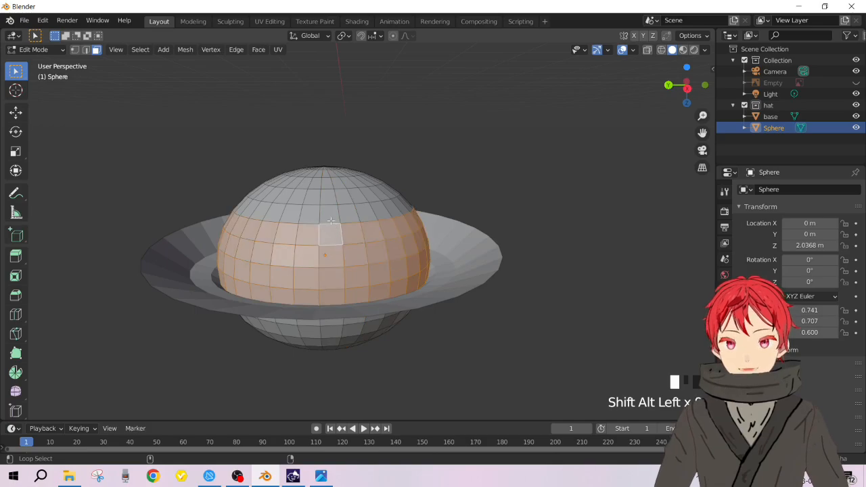
pyautogui.keyDown('alt'); pyautogui.keyDown('shift'); pyautogui.click(330, 217); pyautogui.keyUp('shift'); pyautogui.keyUp('alt')
pyautogui.keyDown('ctrl'); pyautogui.click(330, 233); pyautogui.keyUp('ctrl')
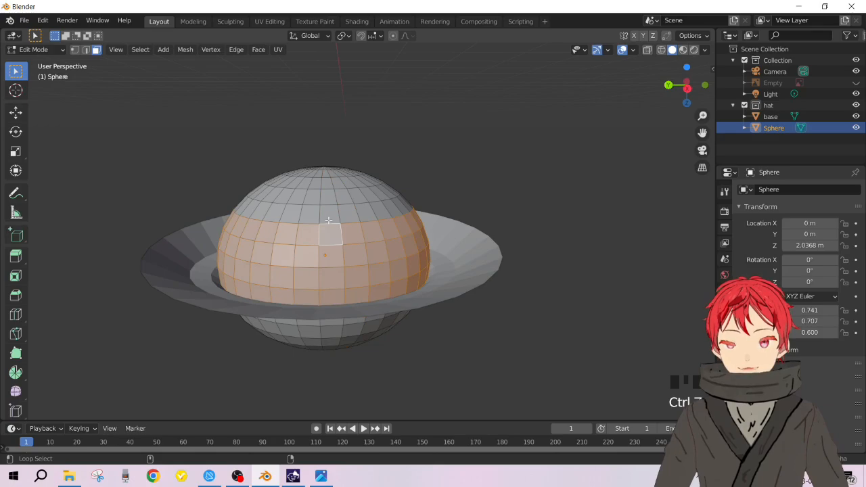
pyautogui.keyDown('alt'); pyautogui.keyDown('shift'); pyautogui.click(330, 214); pyautogui.keyUp('shift'); pyautogui.keyUp('alt')
pyautogui.keyDown('alt'); pyautogui.keyDown('shift'); pyautogui.click(329, 199); pyautogui.keyUp('shift'); pyautogui.keyUp('alt')
pyautogui.keyDown('alt'); pyautogui.keyDown('shift'); pyautogui.click(326, 183); pyautogui.keyUp('shift'); pyautogui.keyUp('alt')
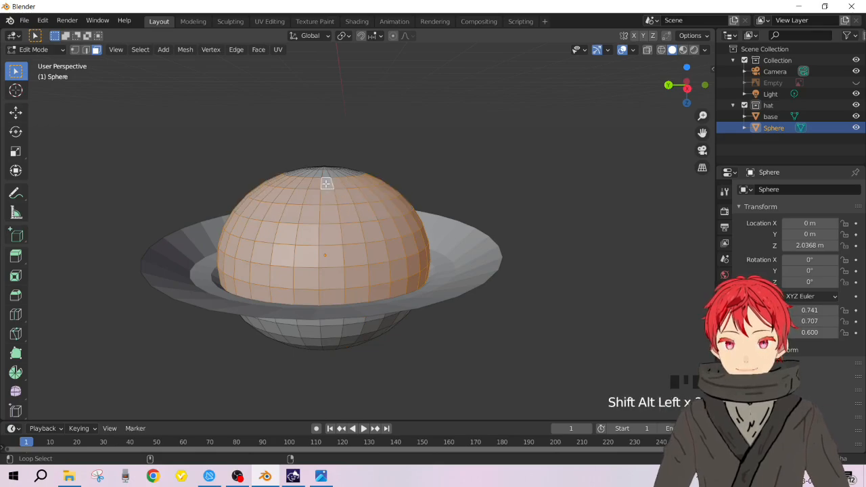
pyautogui.keyDown('alt'); pyautogui.keyDown('shift'); pyautogui.click(325, 174); pyautogui.keyUp('shift'); pyautogui.keyUp('alt')
# - Add the triangular faces around the sphere's top pole to the selection one by one
pyautogui.moveTo(326, 224); pyautogui.dragTo(313, 233, button='middle')
pyautogui.keyDown('alt'); pyautogui.keyDown('shift'); pyautogui.click(315, 215); pyautogui.keyUp('shift'); pyautogui.keyUp('alt')
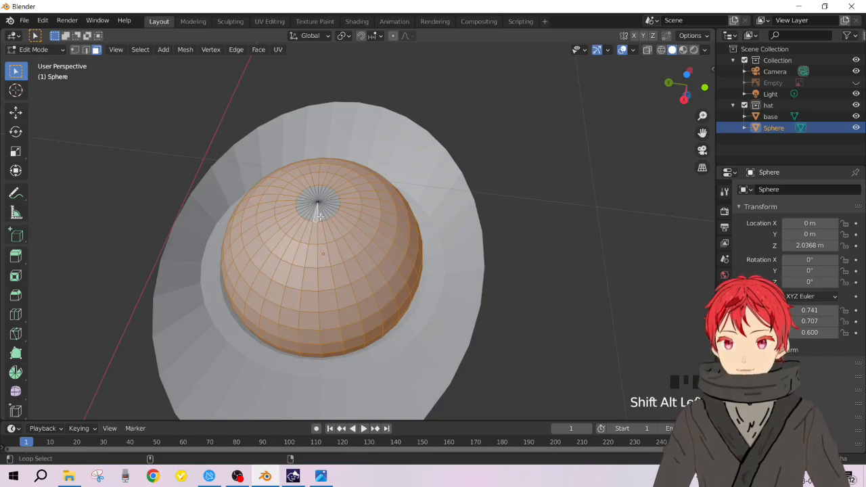
pyautogui.keyDown('alt'); pyautogui.keyDown('shift'); pyautogui.click(320, 215); pyautogui.keyUp('shift'); pyautogui.keyUp('alt')
pyautogui.scroll(3, 323, 214)
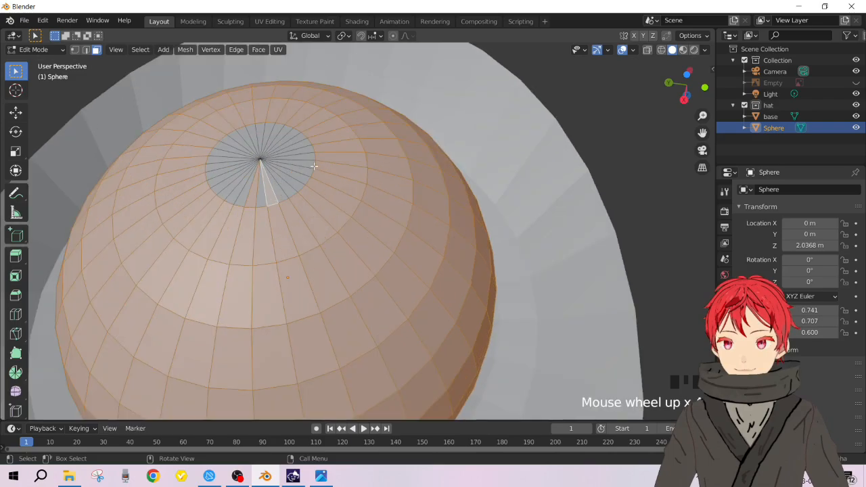
pyautogui.keyDown('alt'); pyautogui.keyDown('shift'); pyautogui.click(283, 184); pyautogui.keyUp('shift'); pyautogui.keyUp('alt')
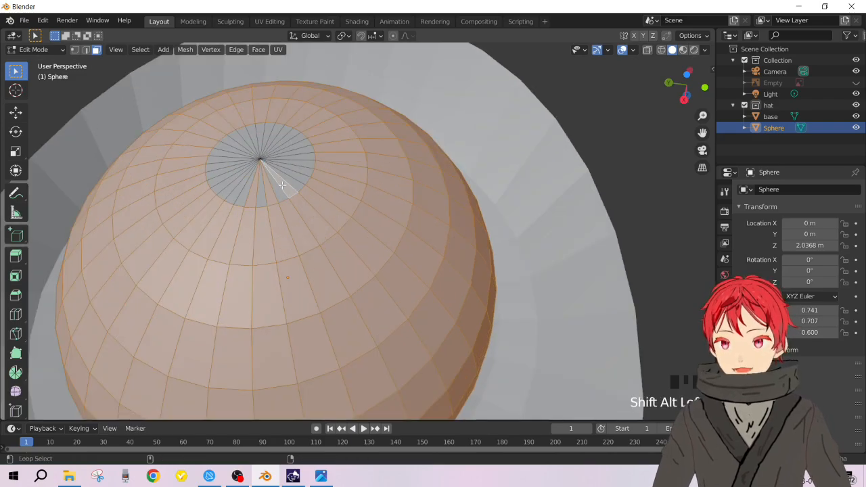
pyautogui.keyDown('alt'); pyautogui.keyDown('shift'); pyautogui.click(291, 178); pyautogui.keyUp('shift'); pyautogui.keyUp('alt')
pyautogui.keyDown('alt'); pyautogui.keyDown('shift'); pyautogui.click(299, 161); pyautogui.keyUp('shift'); pyautogui.keyUp('alt')
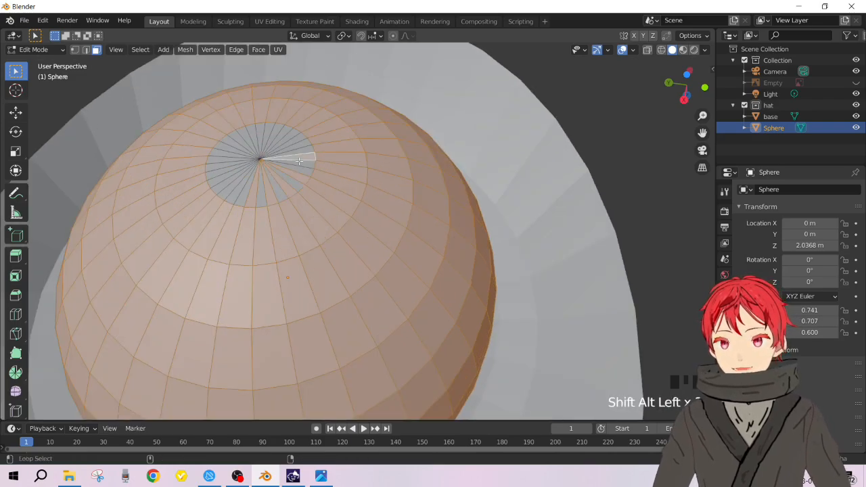
pyautogui.keyDown('alt'); pyautogui.keyDown('shift'); pyautogui.click(296, 145); pyautogui.keyUp('shift'); pyautogui.keyUp('alt')
pyautogui.keyDown('alt'); pyautogui.keyDown('shift'); pyautogui.click(289, 141); pyautogui.keyUp('shift'); pyautogui.keyUp('alt')
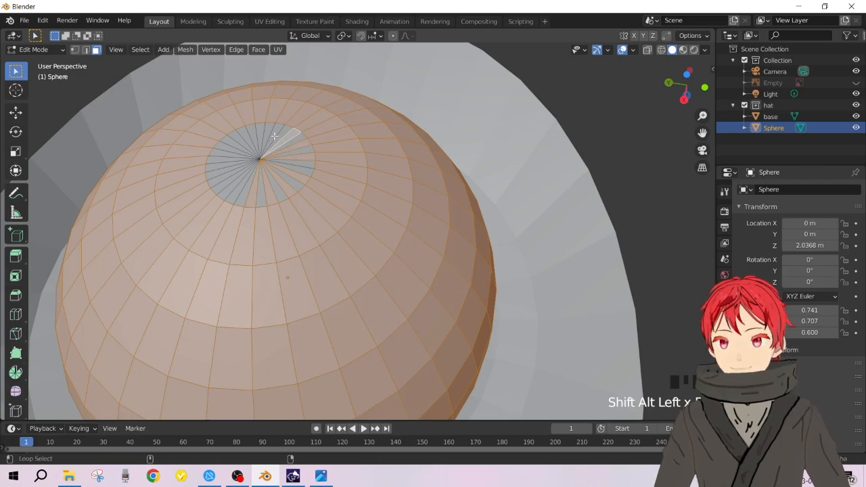
# - Add the remaining triangular faces around the sphere's bottom pole to the selection, and delete the faces of the lower half
pyautogui.keyDown('alt'); pyautogui.keyDown('shift'); pyautogui.click(276, 136); pyautogui.keyUp('shift'); pyautogui.keyUp('alt')
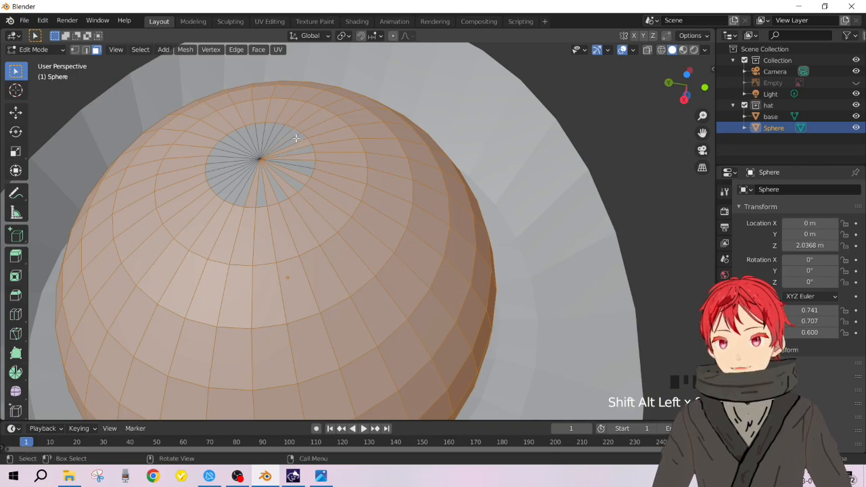
pyautogui.keyDown('shift'); pyautogui.click(291, 136); pyautogui.keyUp('shift')
pyautogui.keyDown('shift'); pyautogui.click(293, 136); pyautogui.keyUp('shift')
pyautogui.keyDown('shift'); pyautogui.click(303, 155); pyautogui.keyUp('shift')
pyautogui.keyDown('shift'); pyautogui.click(306, 166); pyautogui.keyUp('shift')
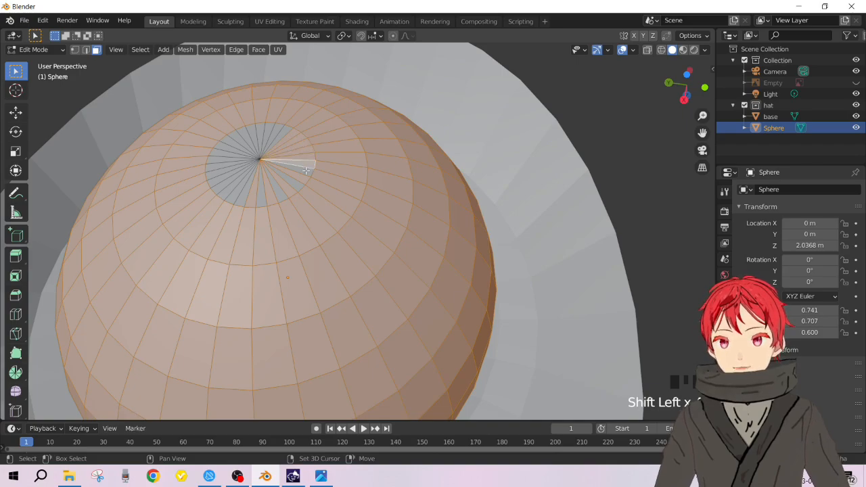
pyautogui.keyDown('shift'); pyautogui.click(281, 191); pyautogui.keyUp('shift')
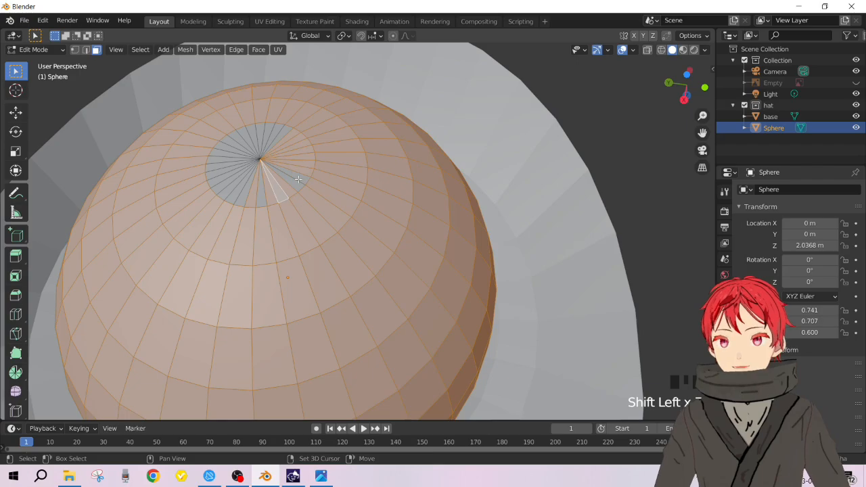
pyautogui.scroll(-5, 324, 224)
pyautogui.scroll(5, 327, 237)
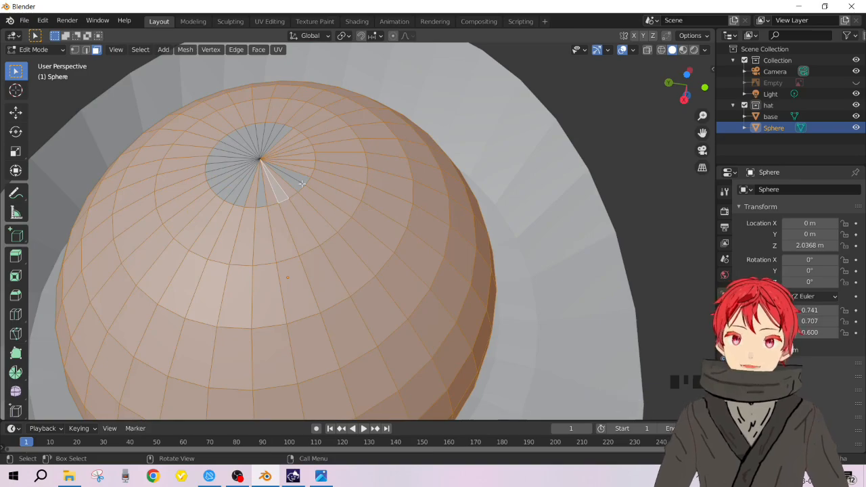
pyautogui.scroll(5, 301, 190)
pyautogui.scroll(-3, 271, 170)
pyautogui.keyDown('shift'); pyautogui.moveTo(265, 202); pyautogui.dragTo(251, 284, button='middle'); pyautogui.keyUp('shift')
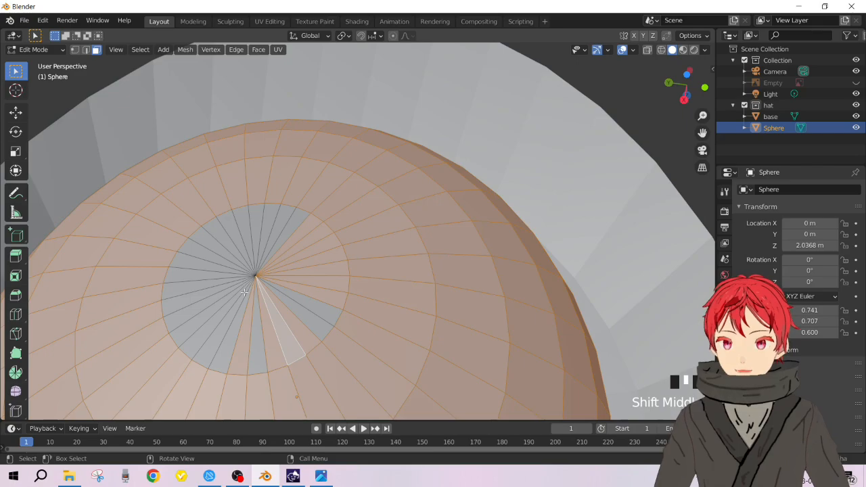
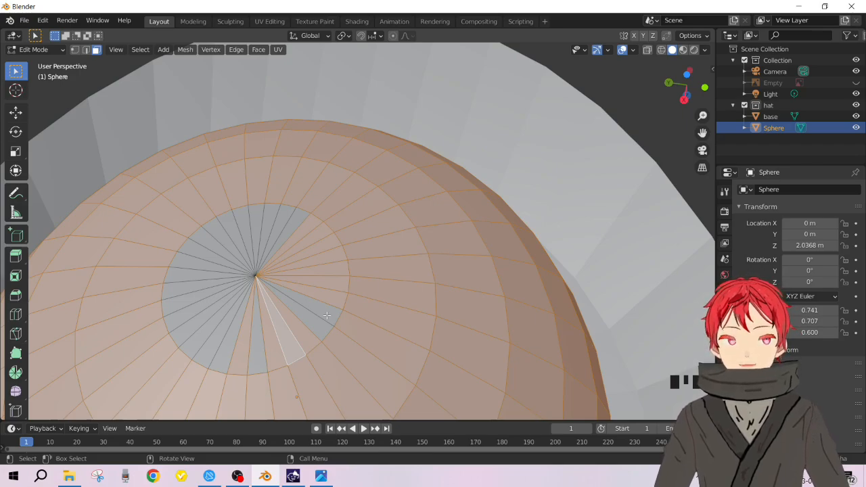
pyautogui.keyDown('shift'); pyautogui.click(288, 228); pyautogui.keyUp('shift')
pyautogui.keyDown('shift'); pyautogui.click(276, 225); pyautogui.keyUp('shift')
pyautogui.keyDown('shift'); pyautogui.click(266, 220); pyautogui.keyUp('shift')
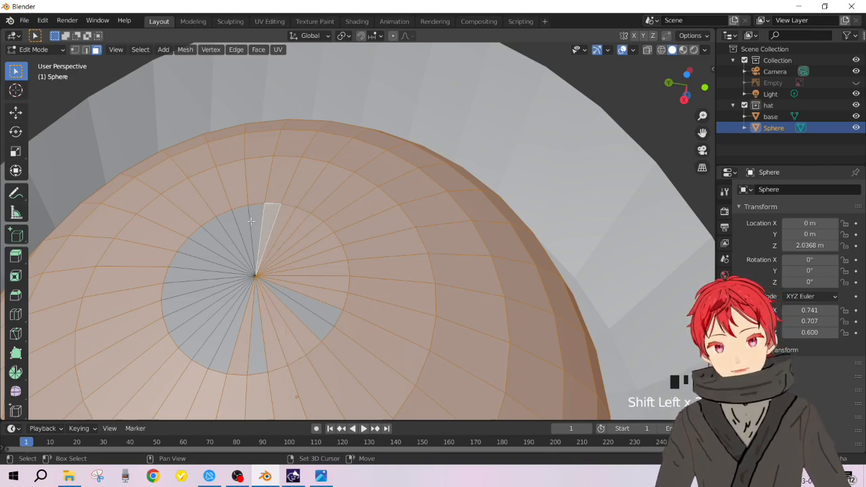
pyautogui.keyDown('shift'); pyautogui.click(249, 223); pyautogui.keyUp('shift')
pyautogui.keyDown('shift'); pyautogui.click(234, 230); pyautogui.keyUp('shift')
pyautogui.keyDown('shift'); pyautogui.click(255, 224); pyautogui.keyUp('shift')
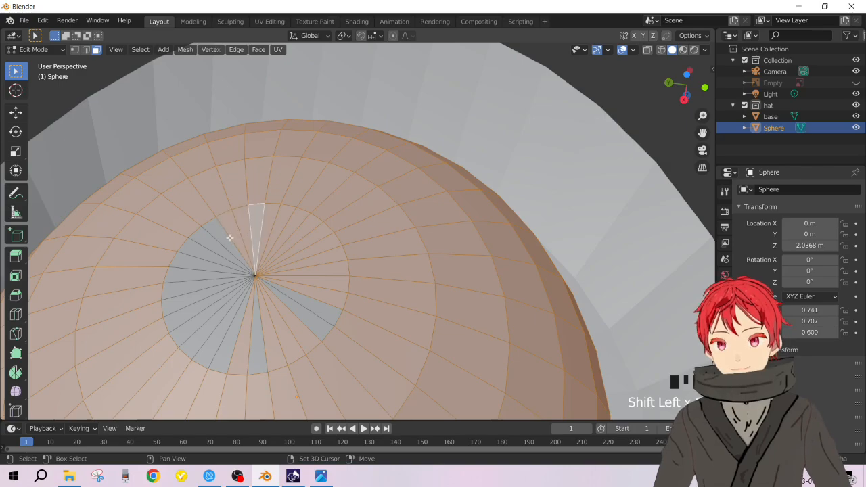
pyautogui.keyDown('shift'); pyautogui.click(220, 231); pyautogui.keyUp('shift')
pyautogui.keyDown('shift'); pyautogui.click(207, 238); pyautogui.keyUp('shift')
pyautogui.keyDown('shift'); pyautogui.click(200, 251); pyautogui.keyUp('shift')
pyautogui.keyDown('shift'); pyautogui.click(205, 274); pyautogui.keyUp('shift')
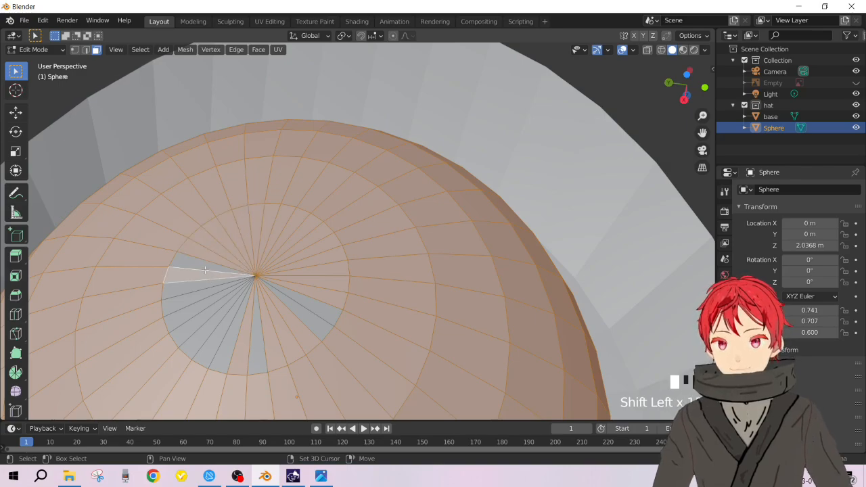
pyautogui.keyDown('shift'); pyautogui.click(196, 285); pyautogui.keyUp('shift')
pyautogui.keyDown('shift'); pyautogui.click(195, 295); pyautogui.keyUp('shift')
pyautogui.keyDown('shift'); pyautogui.click(197, 308); pyautogui.keyUp('shift')
pyautogui.keyDown('shift'); pyautogui.click(200, 323); pyautogui.keyUp('shift')
pyautogui.keyDown('shift'); pyautogui.click(205, 336); pyautogui.keyUp('shift')
pyautogui.keyDown('shift'); pyautogui.click(215, 345); pyautogui.keyUp('shift')
pyautogui.keyDown('shift'); pyautogui.click(238, 347); pyautogui.keyUp('shift')
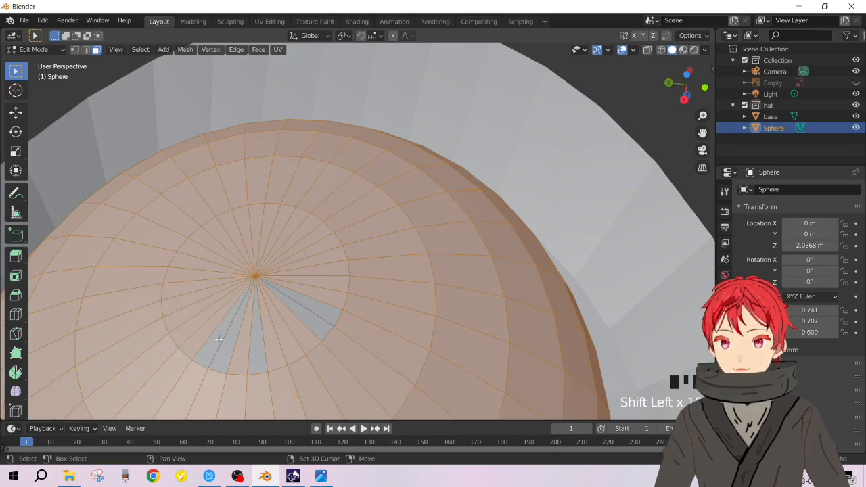
pyautogui.keyDown('shift'); pyautogui.click(219, 339); pyautogui.keyUp('shift')
pyautogui.keyDown('shift'); pyautogui.click(245, 346); pyautogui.keyUp('shift')
pyautogui.keyDown('shift'); pyautogui.click(254, 347); pyautogui.keyUp('shift')
pyautogui.keyDown('shift'); pyautogui.click(311, 316); pyautogui.keyUp('shift')
pyautogui.scroll(-6, 309, 313)
pyautogui.moveTo(308, 309); pyautogui.dragTo(445, 287, button='middle')
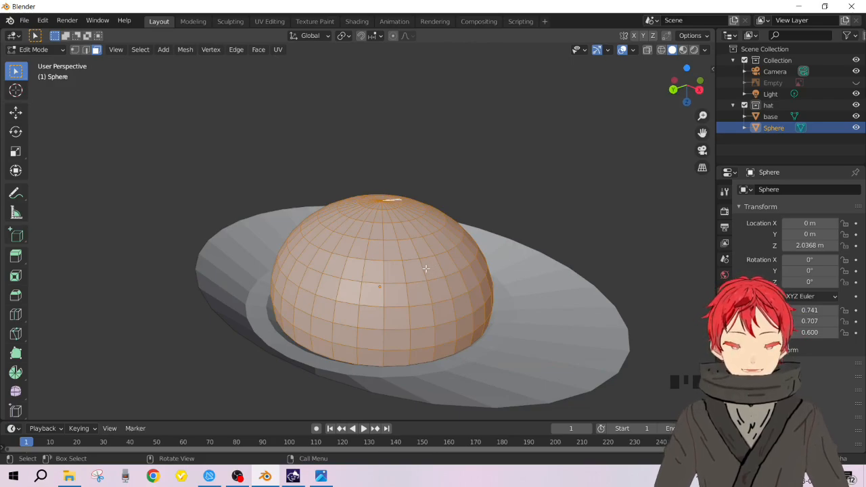
pyautogui.press('x')
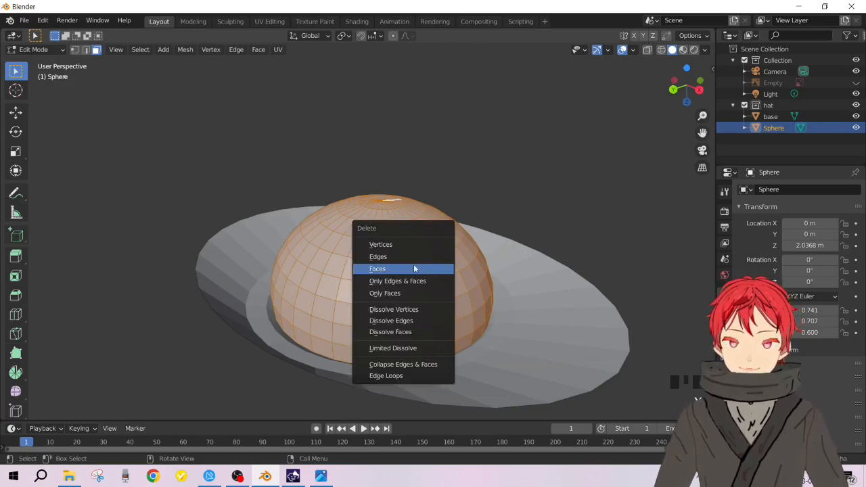
pyautogui.click(377, 269)
# - Raise the remaining dome along the Z axis to about Z 2.10 m, leaving a narrow gap above the brim
pyautogui.moveTo(377, 269); pyautogui.dragTo(365, 225, button='middle')
pyautogui.scroll(3, 390, 249)
pyautogui.scroll(-2, 390, 249)
pyautogui.moveTo(356, 265); pyautogui.dragTo(318, 281, button='middle')
pyautogui.scroll(3, 308, 274)
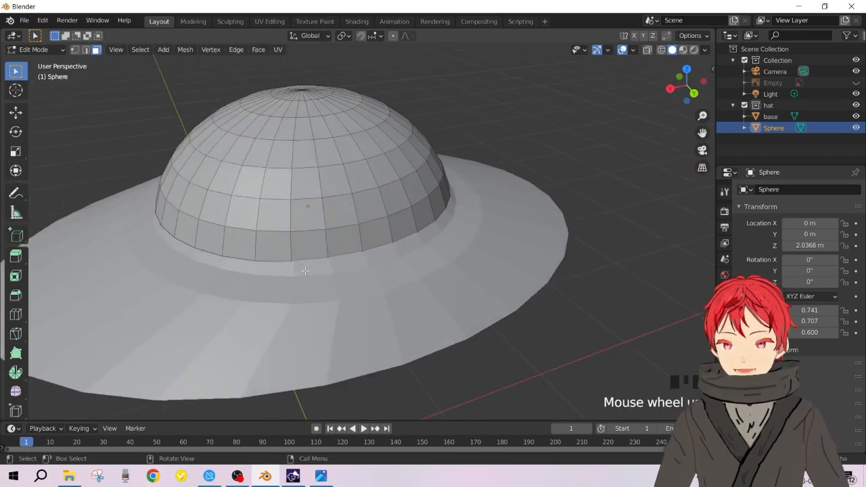
pyautogui.scroll(-2, 305, 270)
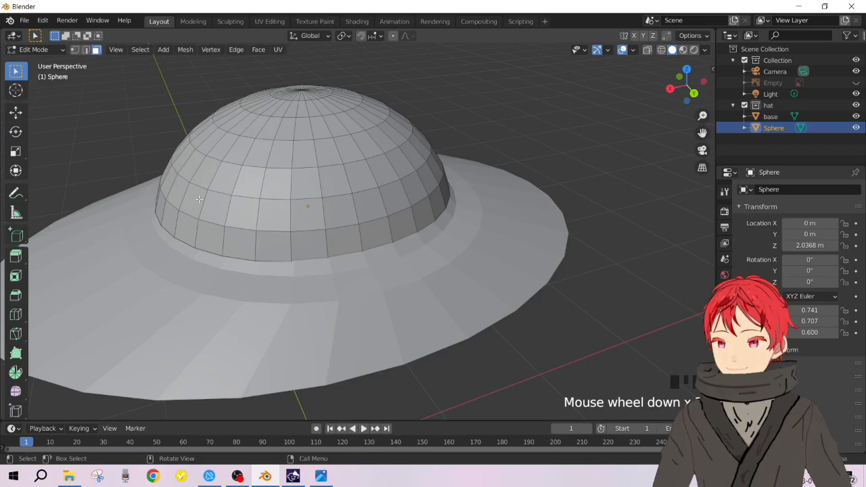
pyautogui.press('Tab')
pyautogui.press('g')
pyautogui.press('z')
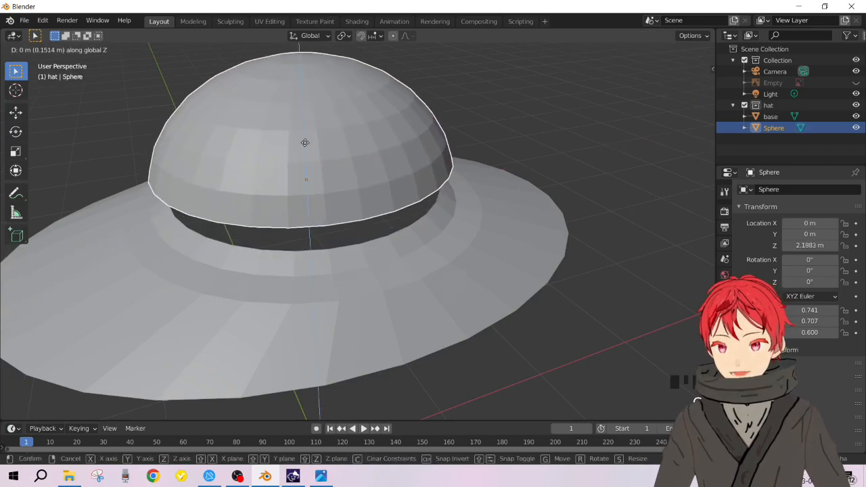
pyautogui.click(304, 191)
pyautogui.moveTo(303, 191)
pyautogui.mouseDown(button='middle')
pyautogui.moveTo(323, 179)
pyautogui.moveTo(317, 189)
pyautogui.mouseUp(button='middle')
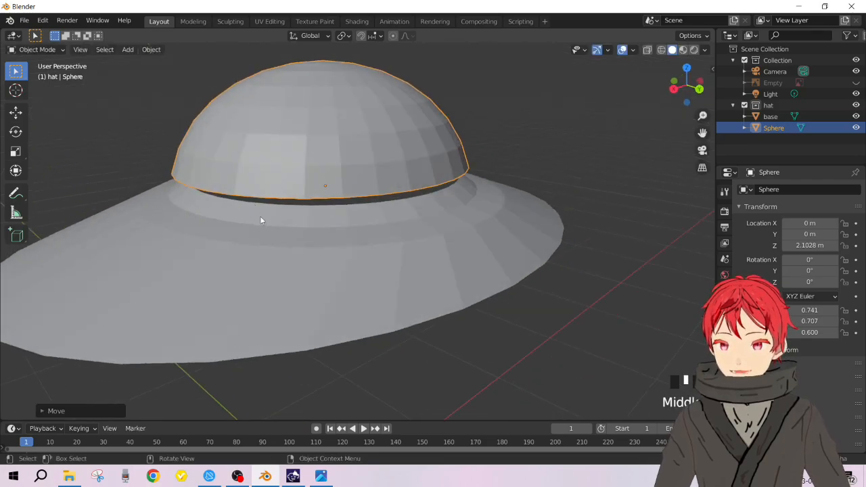
# - Try to move one vertex of the dome's lower rim down toward the brim's inner edge
pyautogui.click(271, 243)
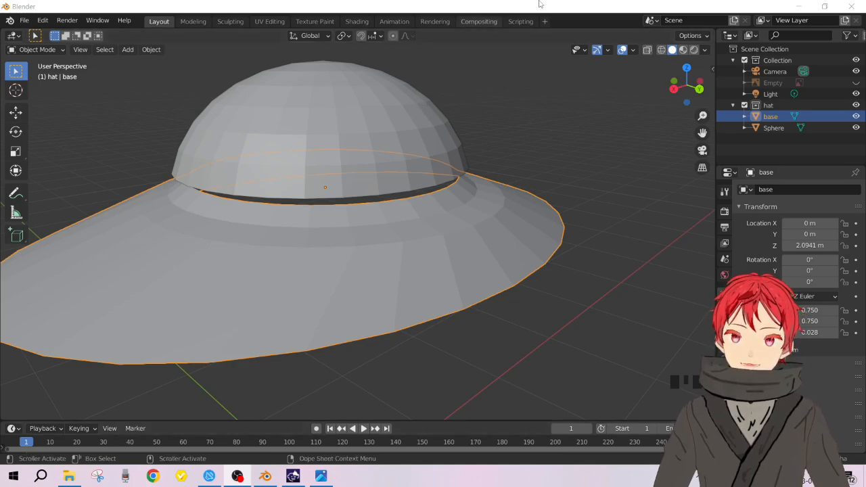
pyautogui.click(371, 162)
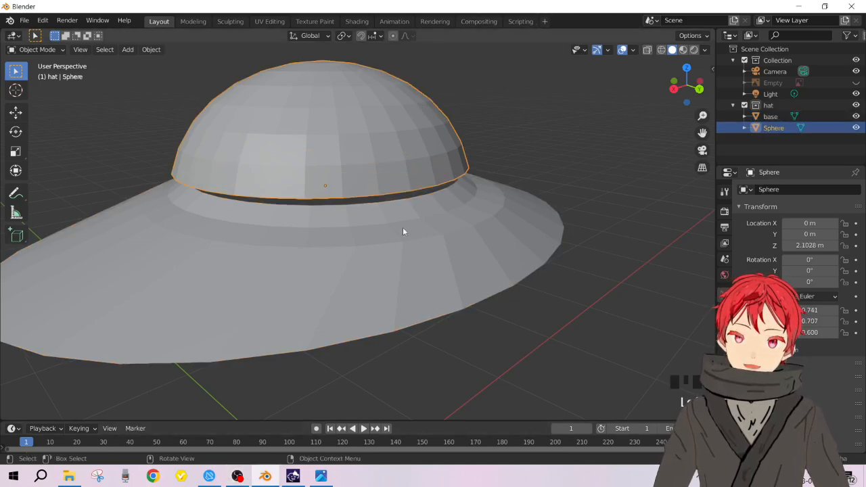
pyautogui.press('Tab')
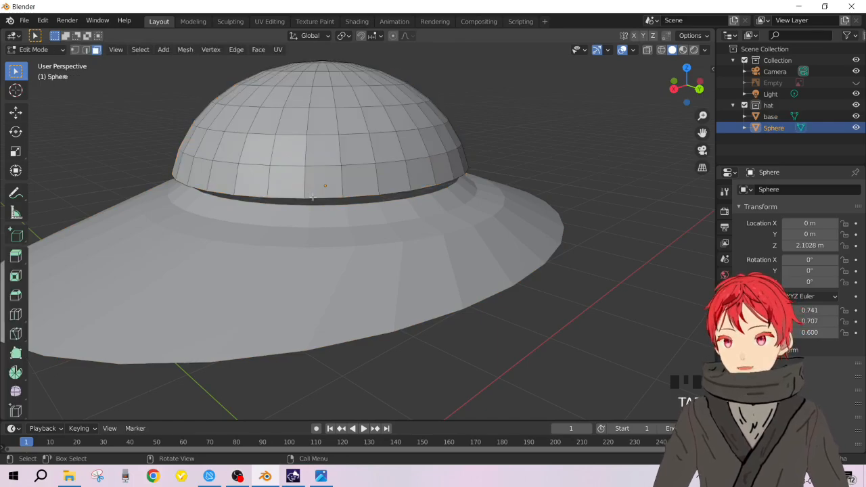
pyautogui.press('1')
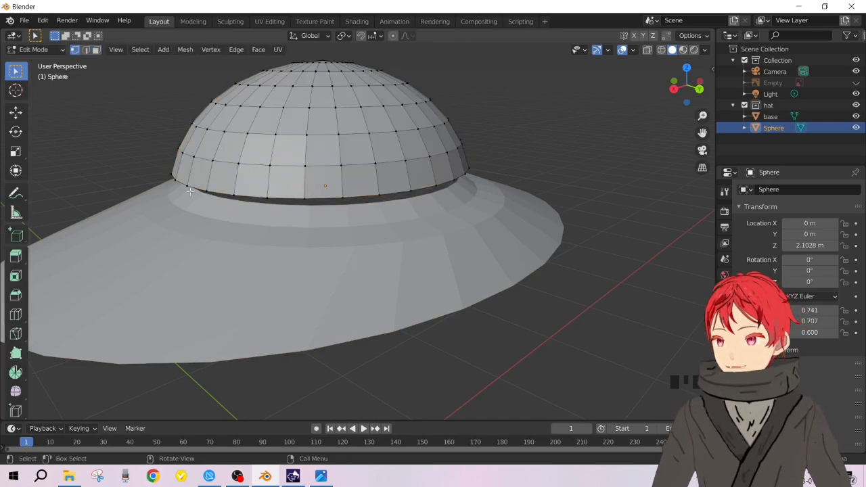
pyautogui.click(235, 196)
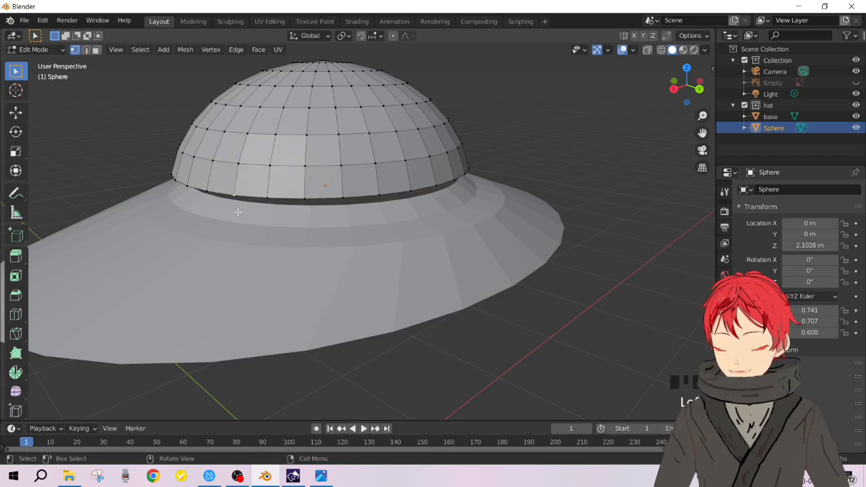
pyautogui.press('g')
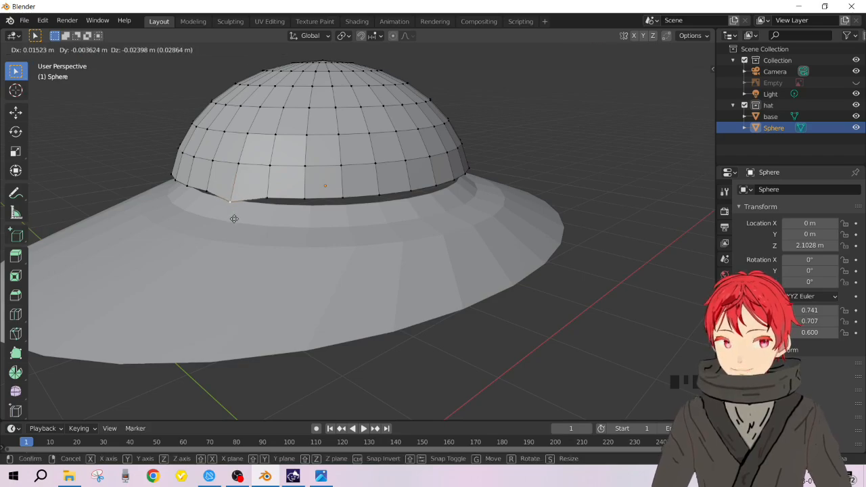
pyautogui.click(235, 219)
pyautogui.moveTo(237, 223); pyautogui.dragTo(274, 223, button='middle')
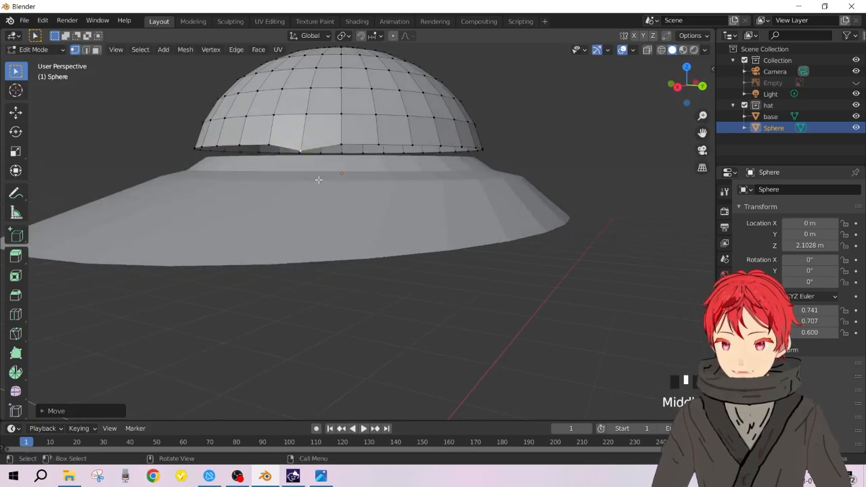
pyautogui.hotkey('ctrl', 'z')
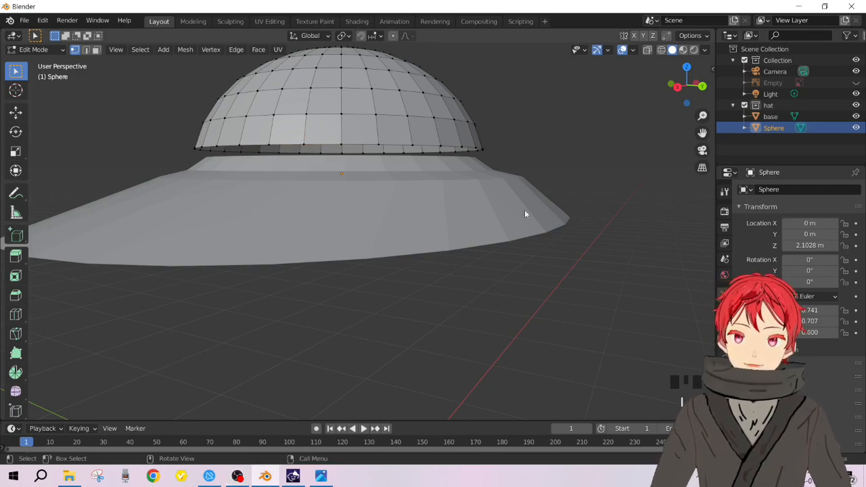
pyautogui.press('Tab')
# - Join the dome and the brim base into a single object, with the base as the active object
pyautogui.moveTo(425, 250); pyautogui.dragTo(383, 274, button='middle')
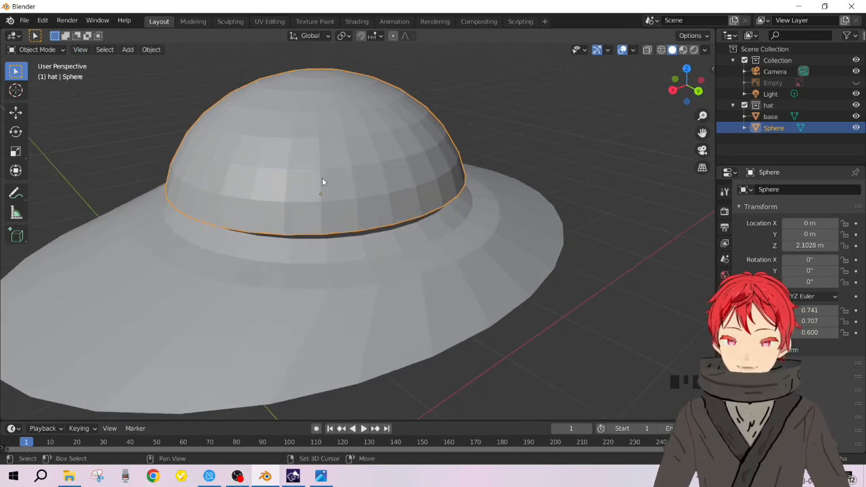
pyautogui.keyDown('shift'); pyautogui.click(445, 285); pyautogui.keyUp('shift')
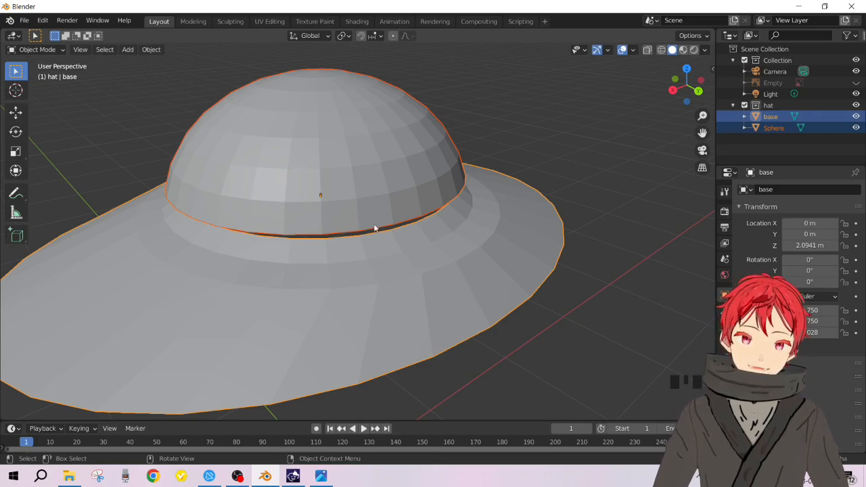
pyautogui.scroll(-5, 276, 230)
pyautogui.scroll(6, 419, 289)
pyautogui.scroll(-4, 408, 293)
pyautogui.keyDown('shift'); pyautogui.moveTo(408, 293); pyautogui.dragTo(347, 217, button='middle'); pyautogui.keyUp('shift')
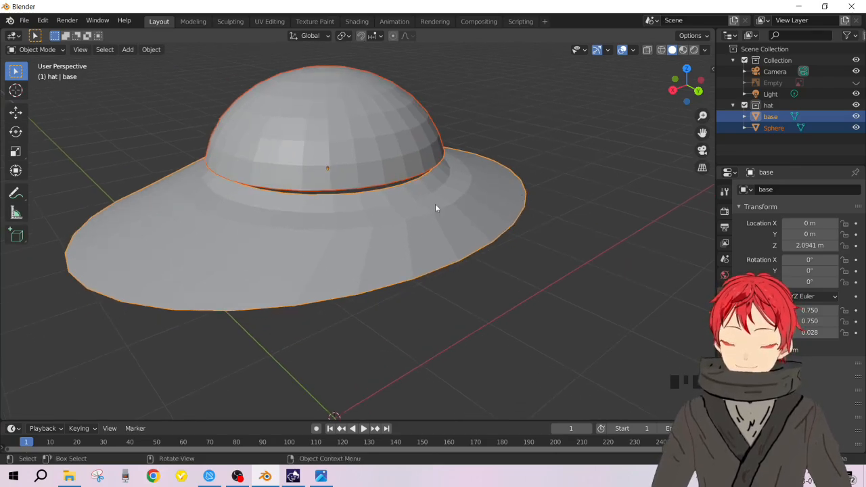
pyautogui.hotkey('ctrl', 'j')
pyautogui.hotkey('ctrl', 'j')
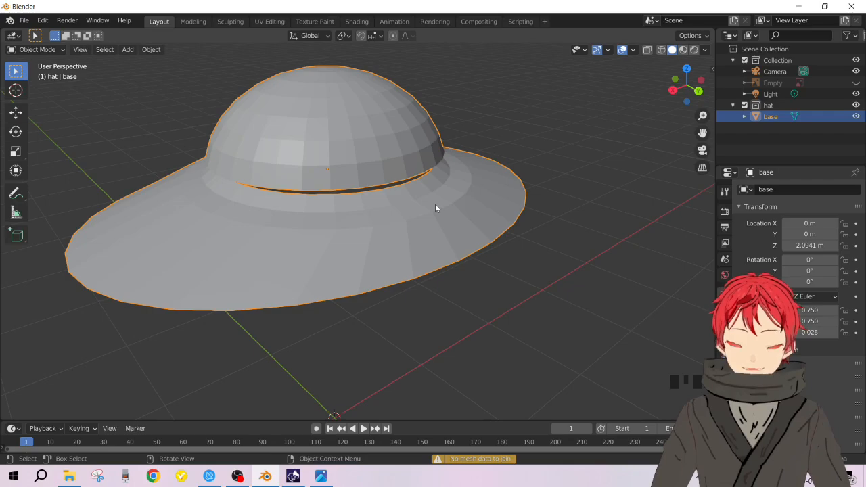
# - Examine the joined hat mesh in Edit Mode, checking the gap between the dome's lower rim and the brim's inner edge
pyautogui.moveTo(359, 219)
pyautogui.mouseDown(button='middle')
pyautogui.moveTo(381, 218)
pyautogui.moveTo(415, 195)
pyautogui.moveTo(372, 220)
pyautogui.mouseUp(button='middle')
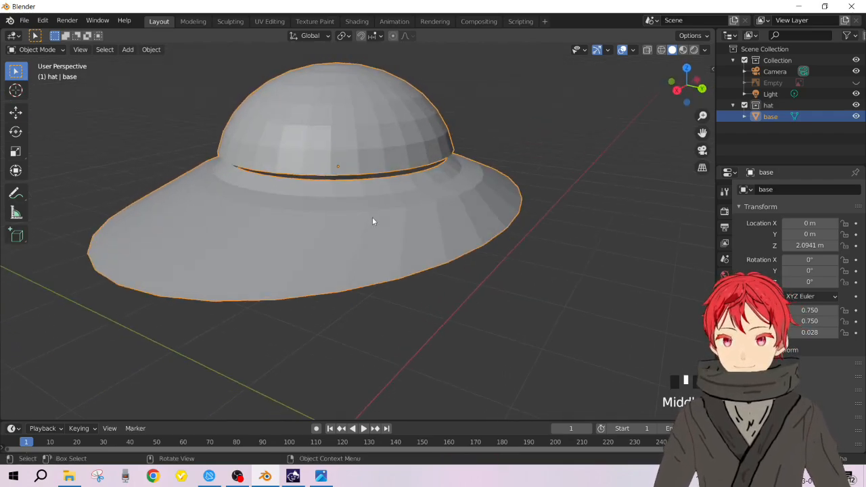
pyautogui.press('Tab')
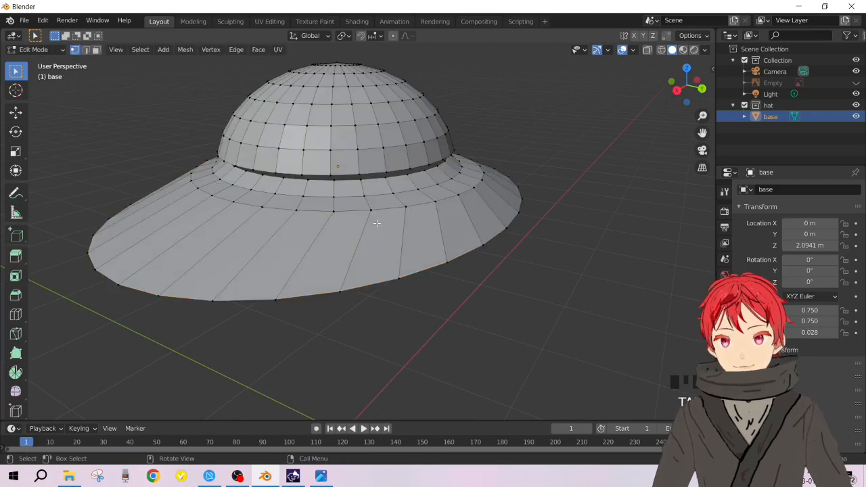
pyautogui.scroll(5, 347, 152)
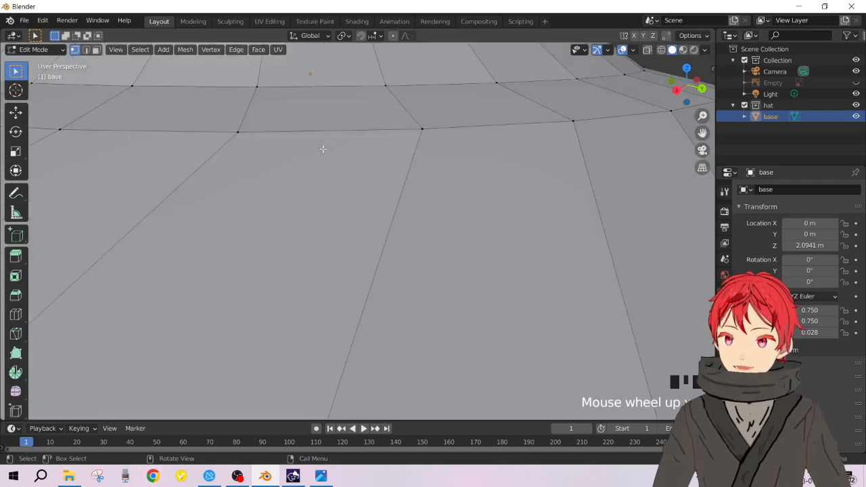
pyautogui.scroll(-5, 345, 195)
pyautogui.keyDown('shift'); pyautogui.moveTo(342, 195); pyautogui.dragTo(322, 191, button='middle'); pyautogui.keyUp('shift')
pyautogui.scroll(6, 318, 189)
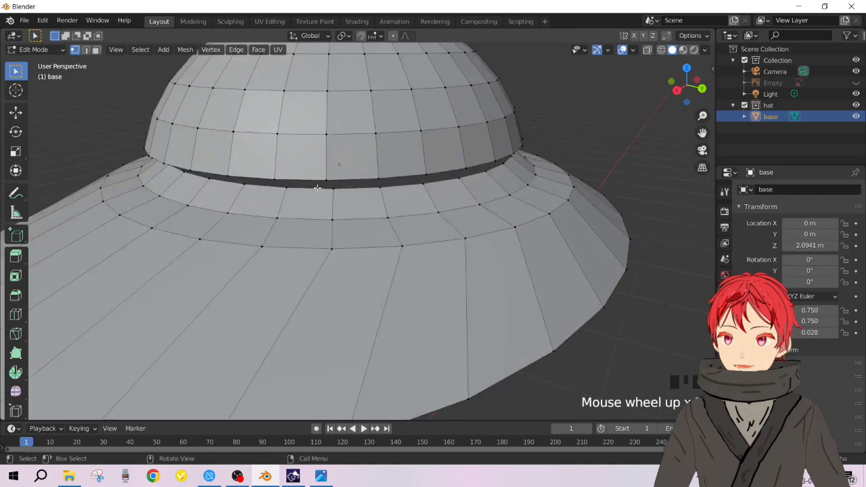
pyautogui.scroll(-5, 318, 189)
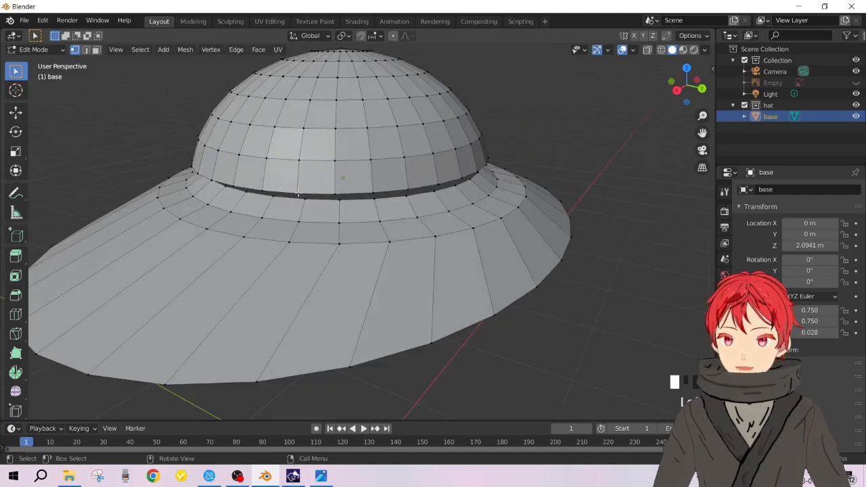
pyautogui.scroll(3, 291, 168)
pyautogui.keyDown('shift'); pyautogui.moveTo(291, 168); pyautogui.dragTo(370, 225, button='middle'); pyautogui.keyUp('shift')
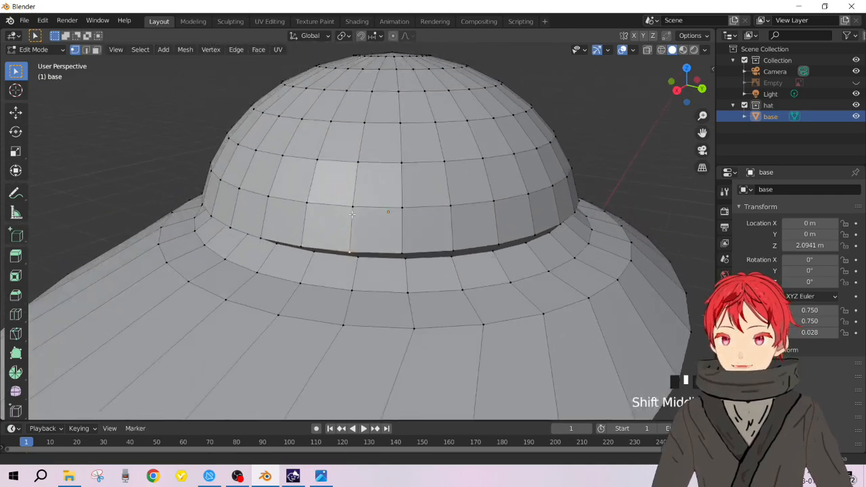
pyautogui.scroll(2, 370, 226)
pyautogui.scroll(2, 369, 225)
pyautogui.keyDown('shift'); pyautogui.moveTo(476, 286); pyautogui.dragTo(443, 249, button='middle'); pyautogui.keyUp('shift')
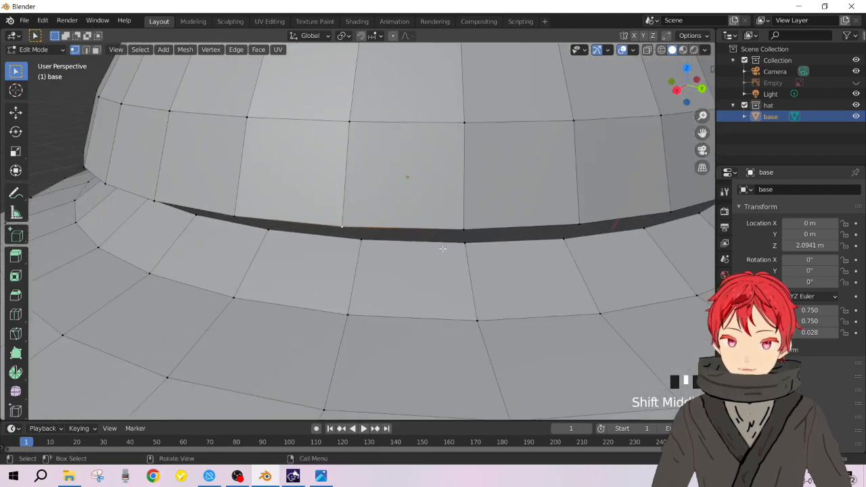
pyautogui.scroll(-3, 309, 245)
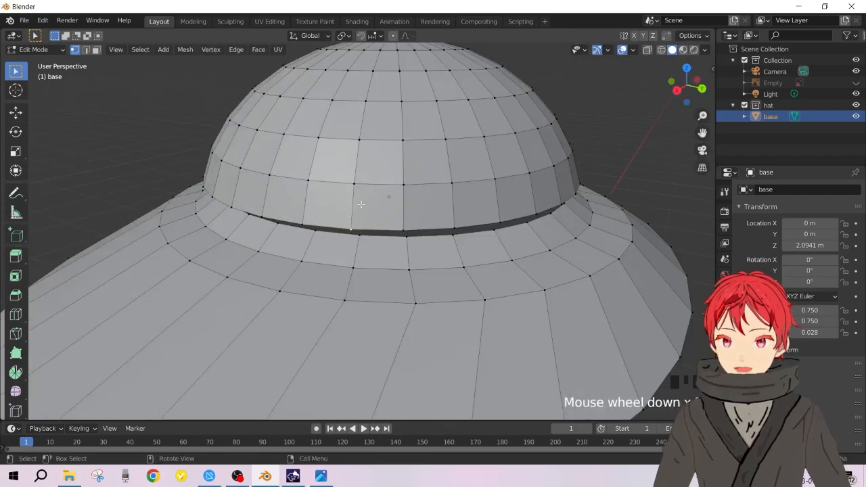
pyautogui.moveTo(413, 188)
pyautogui.mouseDown(button='middle')
pyautogui.moveTo(402, 189)
pyautogui.moveTo(447, 180)
pyautogui.moveTo(420, 186)
pyautogui.mouseUp(button='middle')
pyautogui.scroll(2, 423, 180)
pyautogui.scroll(-3, 426, 175)
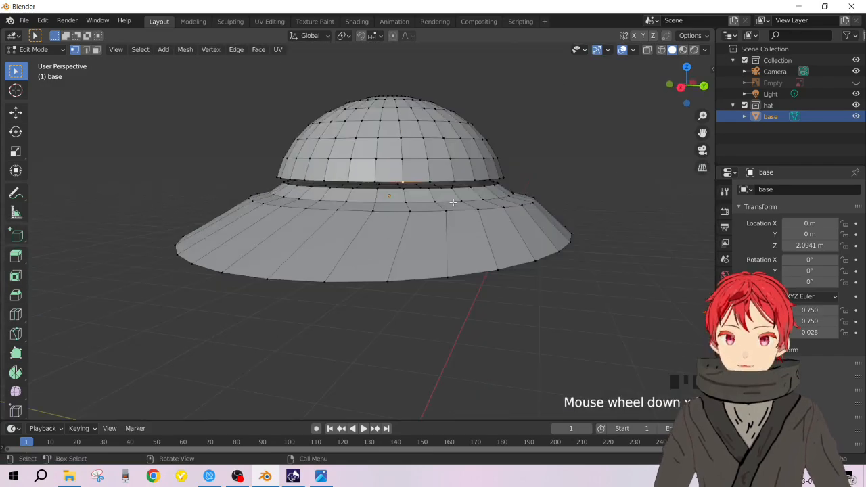
pyautogui.scroll(-3, 453, 202)
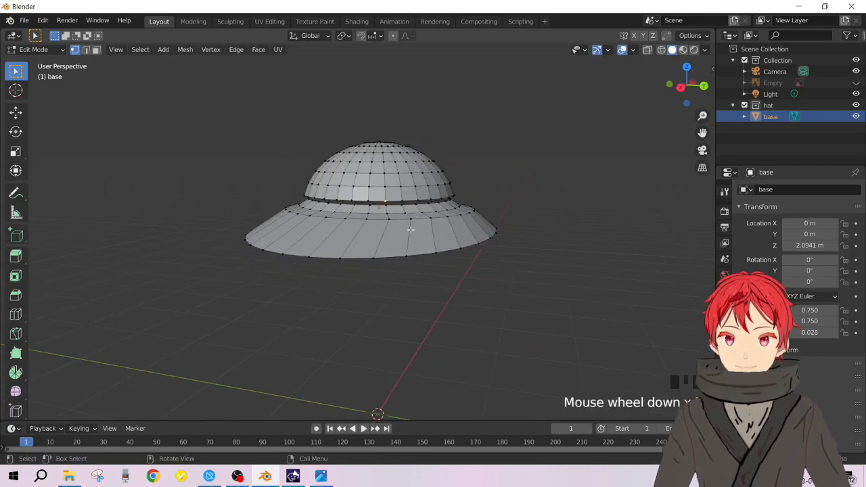
pyautogui.scroll(3, 410, 216)
pyautogui.keyDown('shift'); pyautogui.moveTo(411, 78); pyautogui.dragTo(412, 169, button='middle'); pyautogui.keyUp('shift')
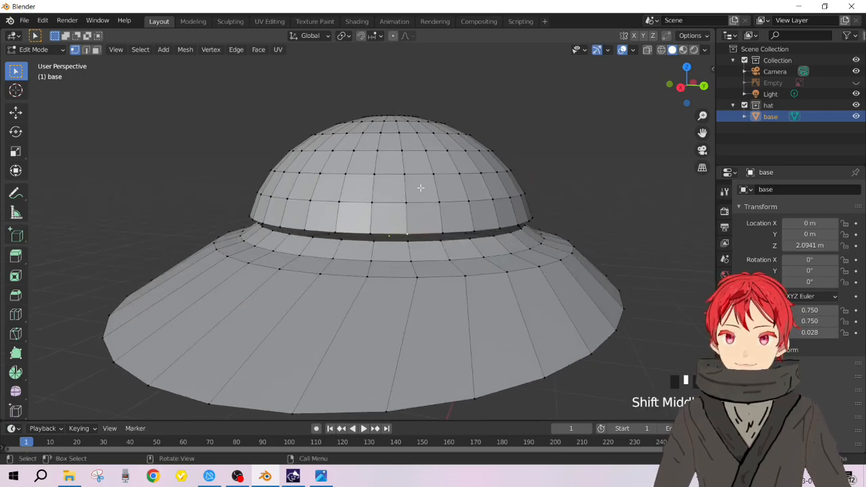
pyautogui.moveTo(444, 267); pyautogui.dragTo(290, 265, button='middle')
pyautogui.scroll(6, 343, 305)
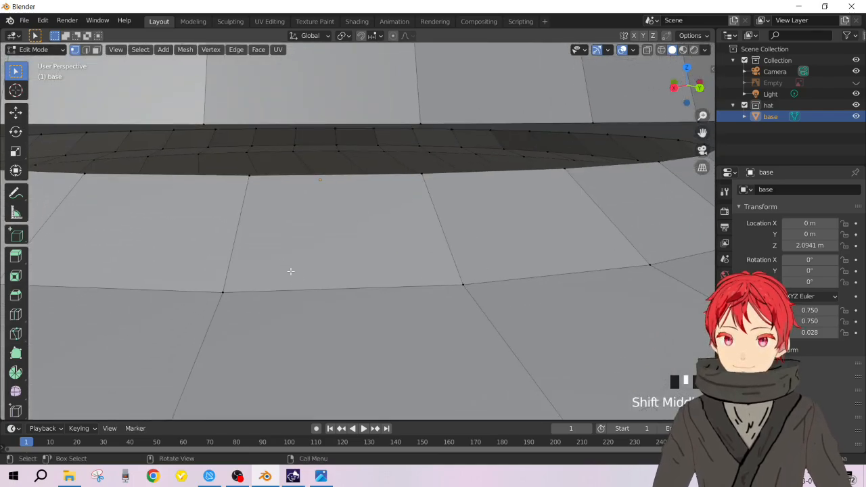
pyautogui.scroll(-5, 290, 265)
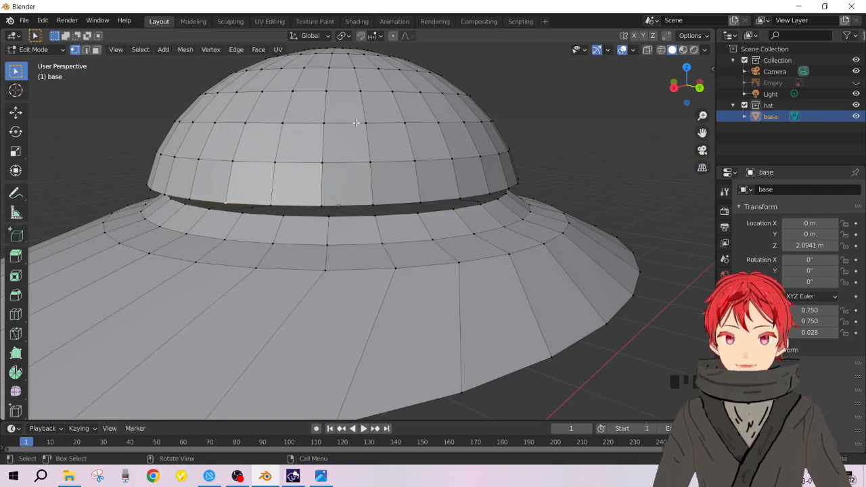
# - Undo the join so that the dome and the brim base are separate objects again
pyautogui.press('Tab')
pyautogui.hotkey('ctrl', 'z')
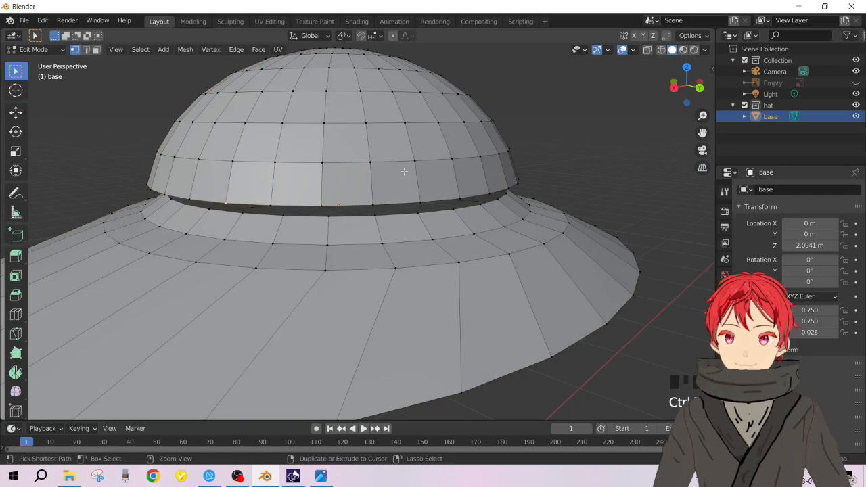
pyautogui.hotkey('ctrl', 'z')
pyautogui.hotkey('ctrl', 'z')
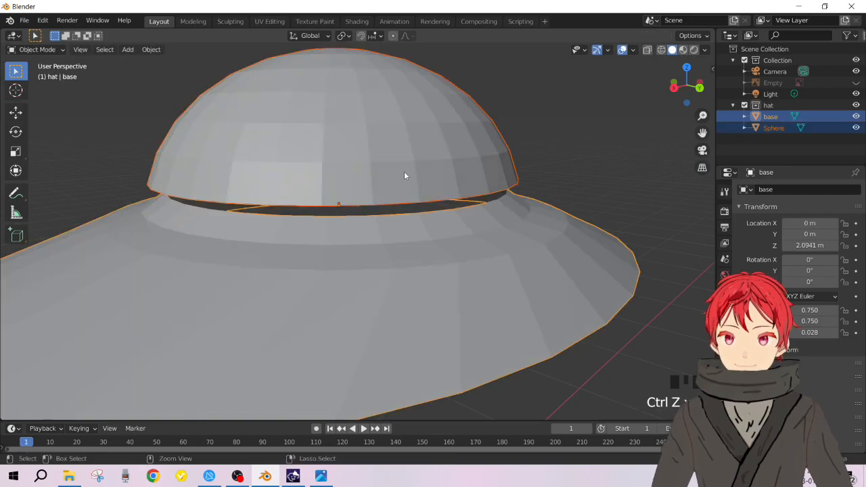
# - Scale the dome down uniformly to about 0.87 of its size so it fits inside the brim's opening
pyautogui.click(396, 153)
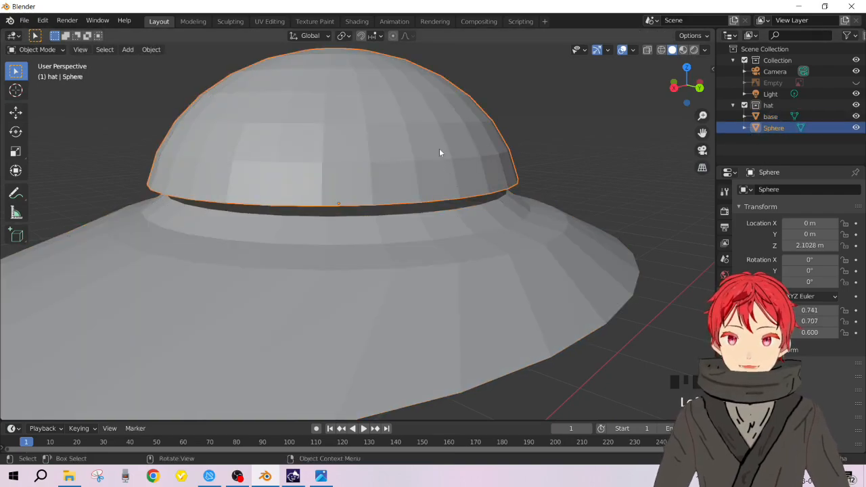
pyautogui.press('s')
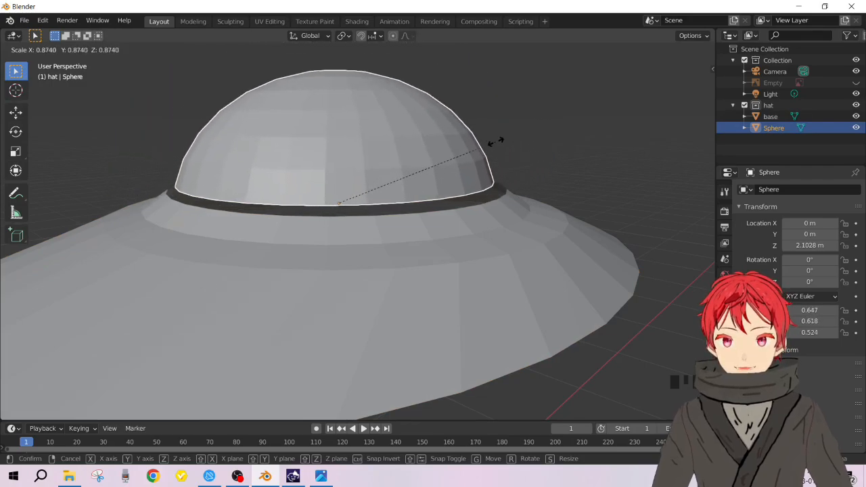
pyautogui.click(486, 144)
# - Lower the dome along the Z axis to about Z 2.06 m so its rim meets the brim
pyautogui.moveTo(487, 148); pyautogui.dragTo(383, 215, button='middle')
pyautogui.moveTo(438, 261); pyautogui.dragTo(556, 236, button='middle')
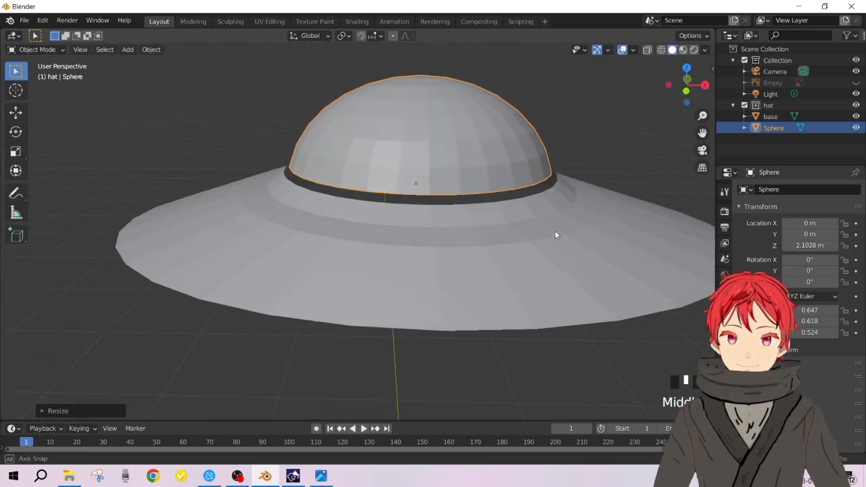
pyautogui.press('g')
pyautogui.press('x')
pyautogui.press('z')
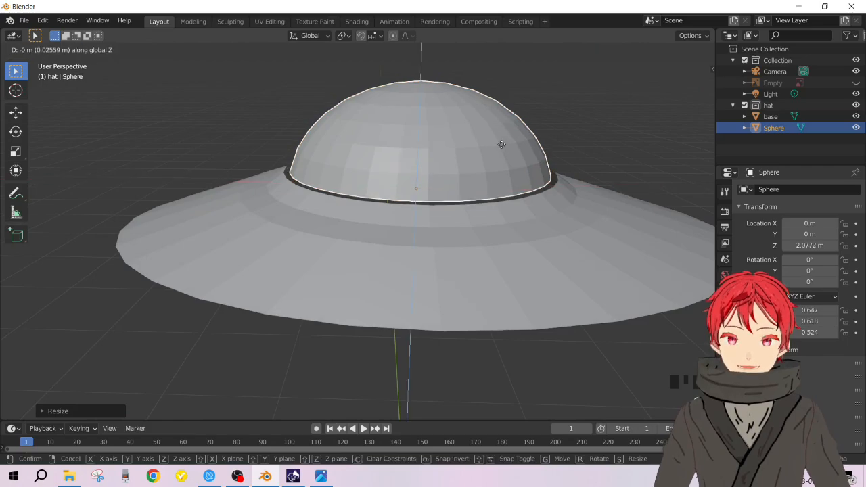
pyautogui.click(506, 138)
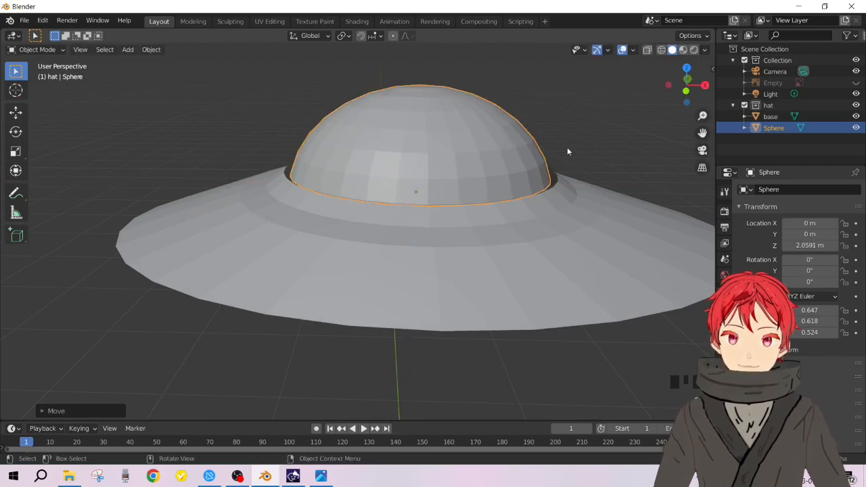
# - Scale the dome up uniformly by about 1.07 so its rim reaches the brim's inner edge
pyautogui.press('s')
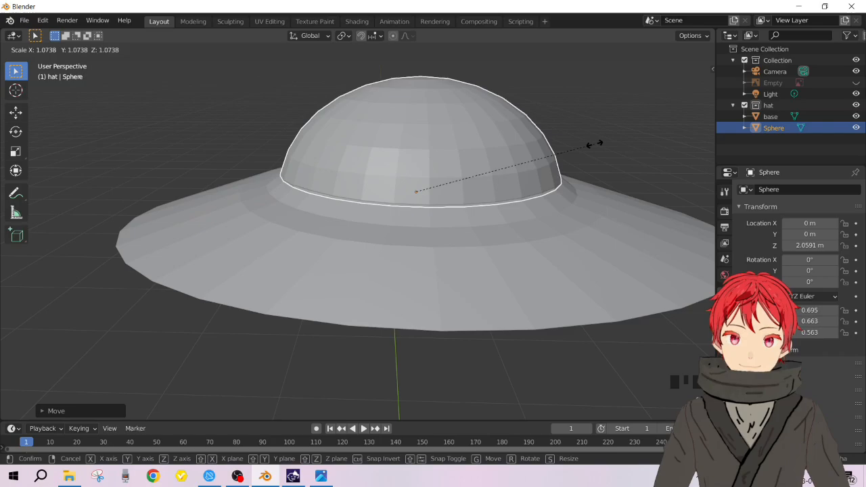
pyautogui.click(590, 142)
pyautogui.moveTo(485, 183); pyautogui.dragTo(447, 207, button='middle')
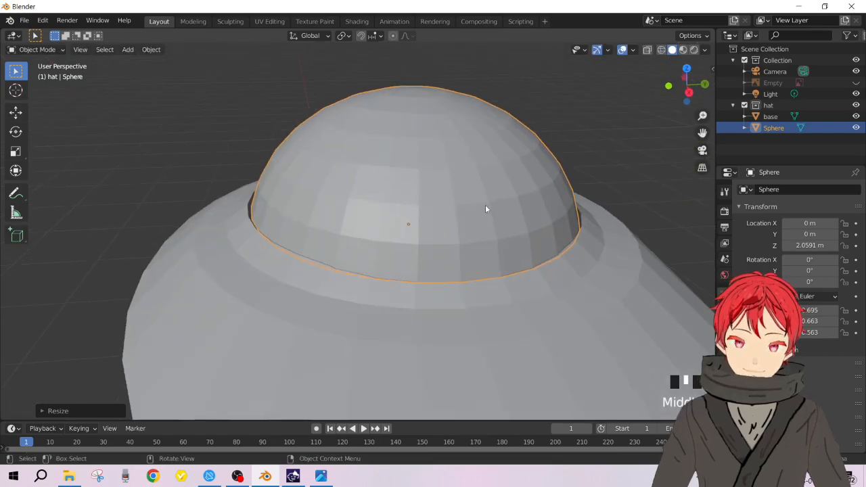
# - Stretch the dome along the Y axis to a Y scale of about 0.681 to match the brim's opening
pyautogui.scroll(-2, 512, 234)
pyautogui.moveTo(512, 234); pyautogui.dragTo(466, 261, button='middle')
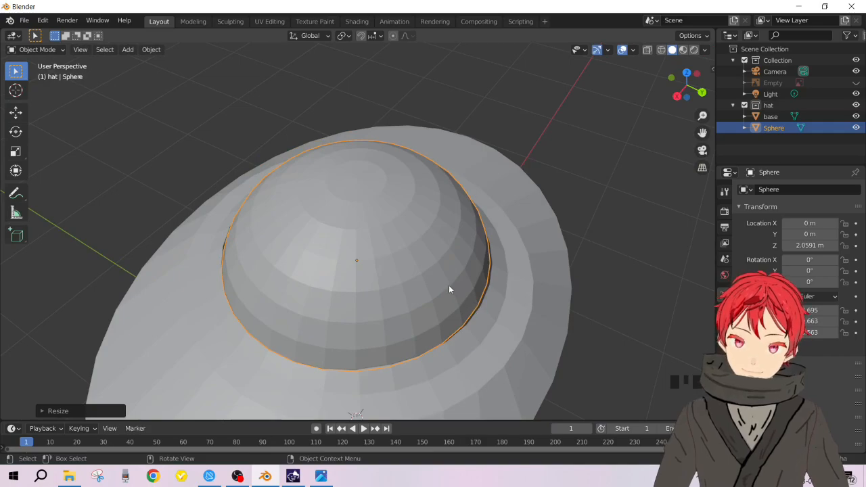
pyautogui.press('s')
pyautogui.press('z')
pyautogui.press('y')
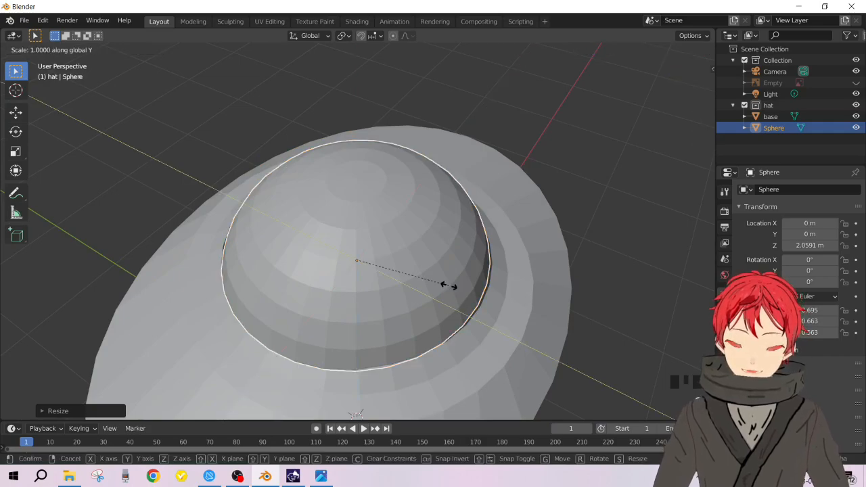
pyautogui.click(447, 286)
# - Narrow the dome along the X axis to an X scale of about 0.679, checking its fit from below
pyautogui.moveTo(449, 287); pyautogui.dragTo(402, 315, button='middle')
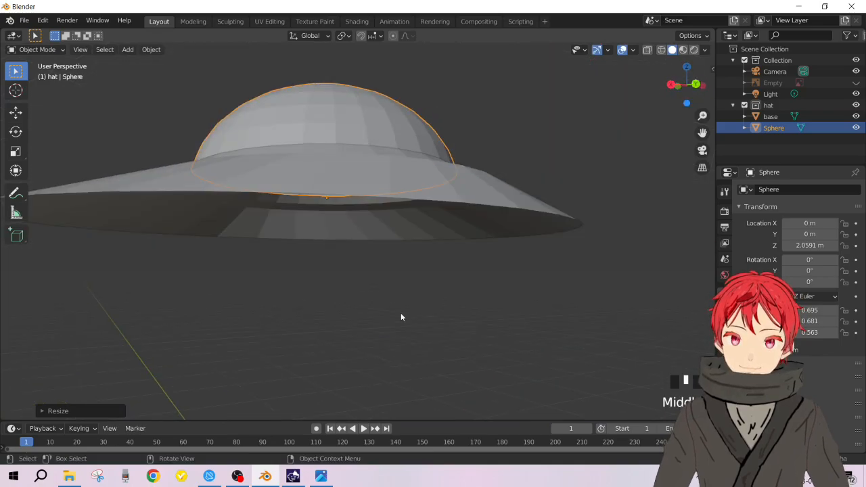
pyautogui.click(401, 315)
pyautogui.moveTo(420, 242); pyautogui.dragTo(396, 184, button='middle')
pyautogui.scroll(4, 314, 116)
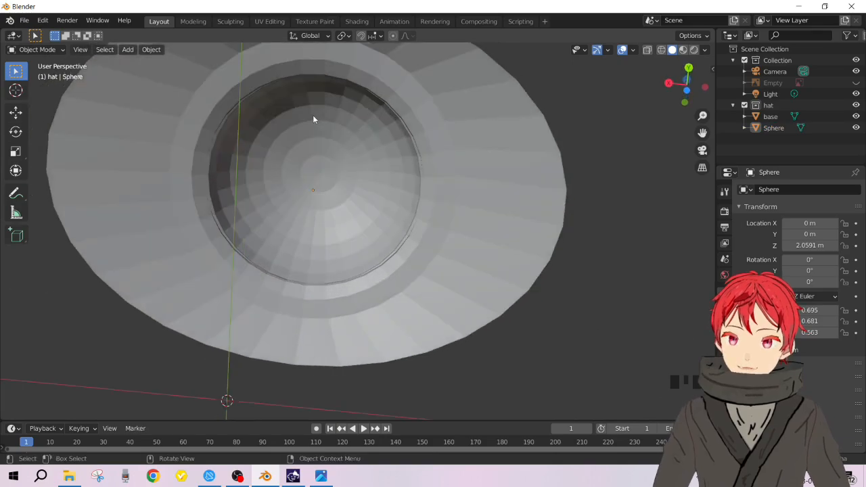
pyautogui.click(292, 262)
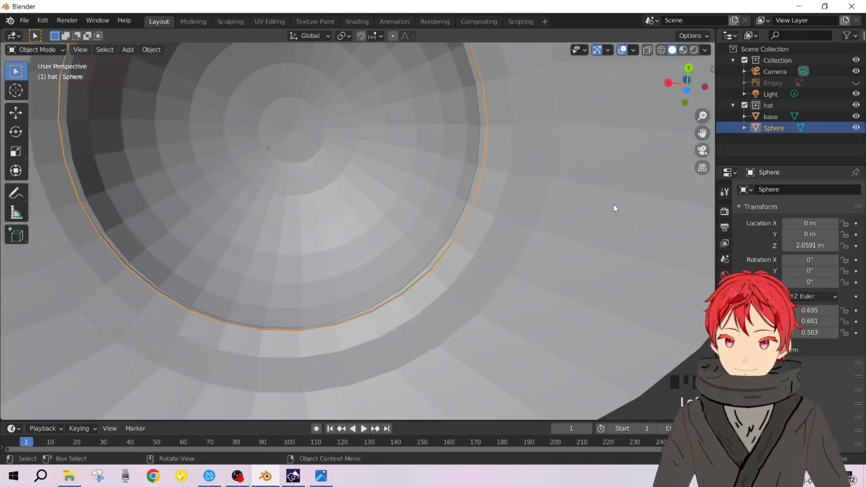
pyautogui.press('s')
pyautogui.press('x')
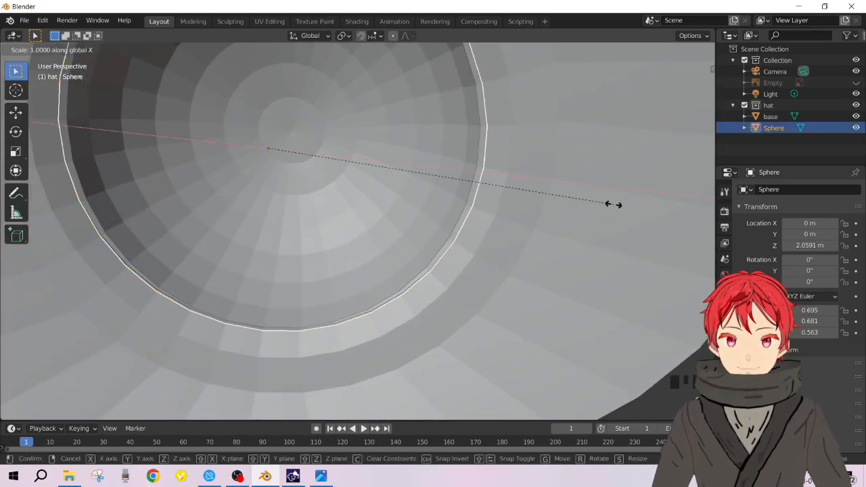
pyautogui.click(604, 202)
pyautogui.moveTo(492, 170); pyautogui.dragTo(449, 261, button='middle')
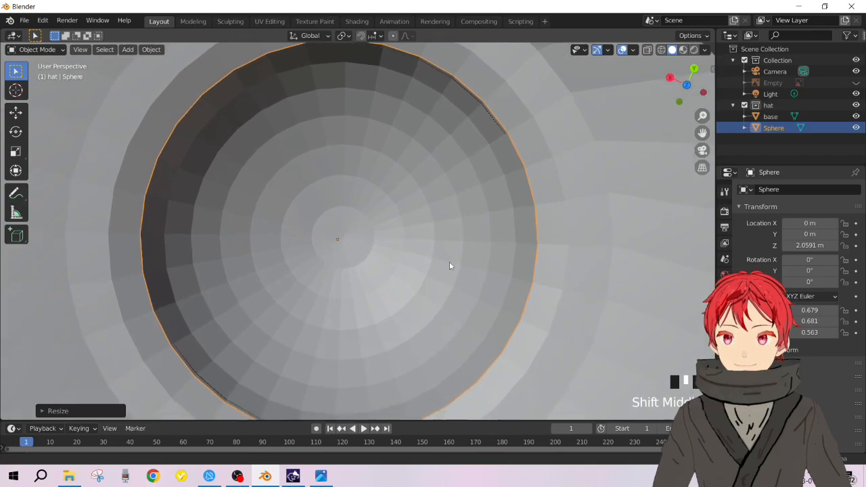
pyautogui.scroll(-1, 462, 223)
pyautogui.press('s')
pyautogui.press('z')
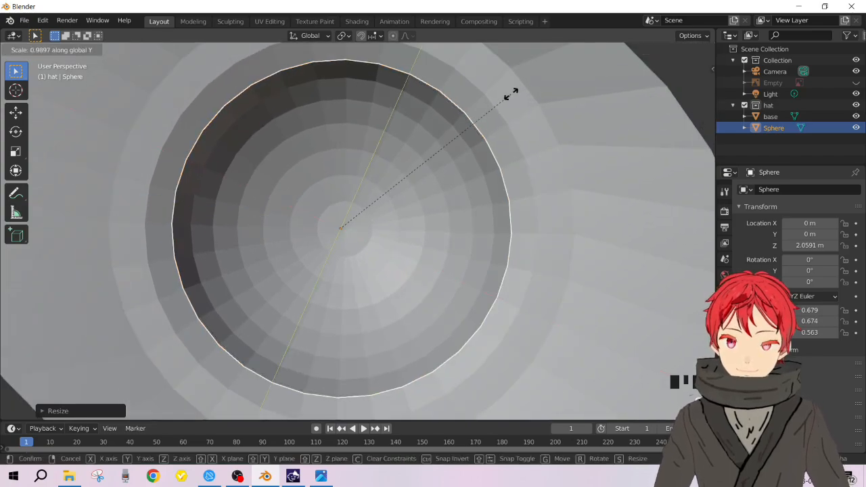
pyautogui.rightClick(510, 92)
# - Join the fitted dome with the brim base into a single object, keeping the base as the active object
pyautogui.scroll(-1, 441, 199)
pyautogui.scroll(-1, 441, 199)
pyautogui.click(582, 130)
pyautogui.moveTo(452, 157); pyautogui.dragTo(160, 268, button='middle')
pyautogui.click(420, 141)
pyautogui.hotkey('alt', 'a')
pyautogui.moveTo(232, 228); pyautogui.dragTo(326, 205, button='middle')
pyautogui.click(326, 205)
pyautogui.keyDown('shift'); pyautogui.click(438, 317); pyautogui.keyUp('shift')
pyautogui.hotkey('ctrl', 'j')
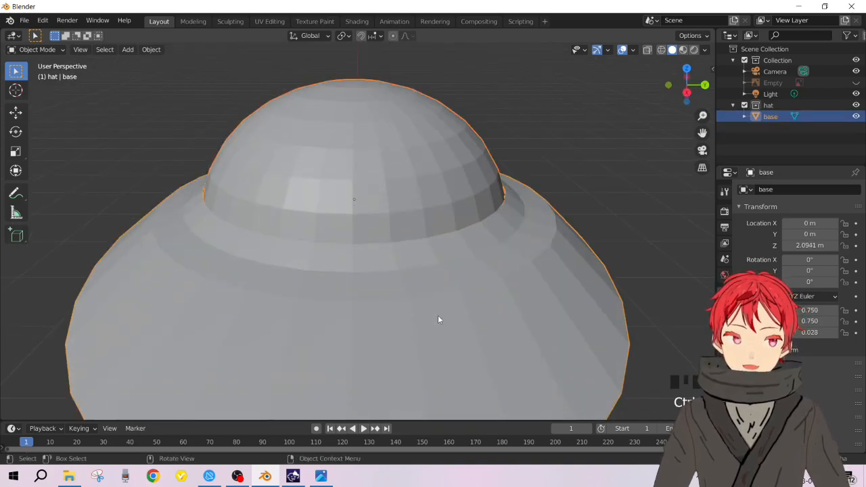
# - Enter mesh editing and examine the seam between the dome and brim from inside and outside the hat
pyautogui.press('Tab')
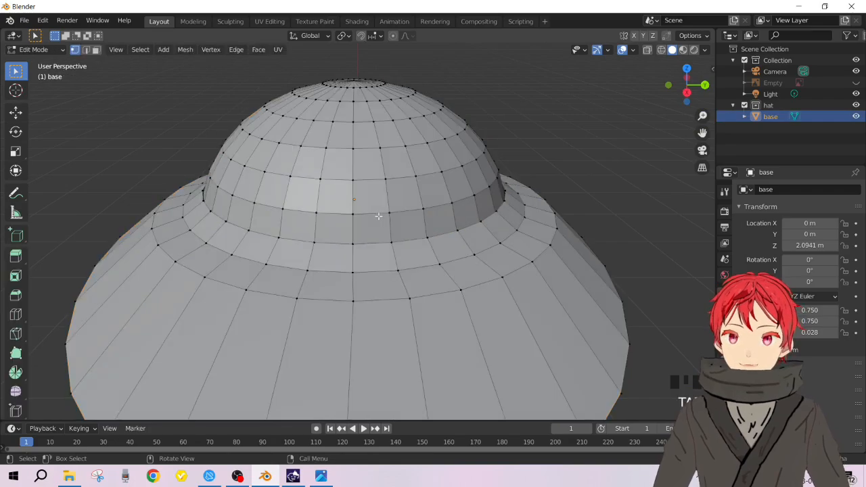
pyautogui.moveTo(412, 278); pyautogui.dragTo(195, 138, button='middle')
pyautogui.scroll(3, 284, 115)
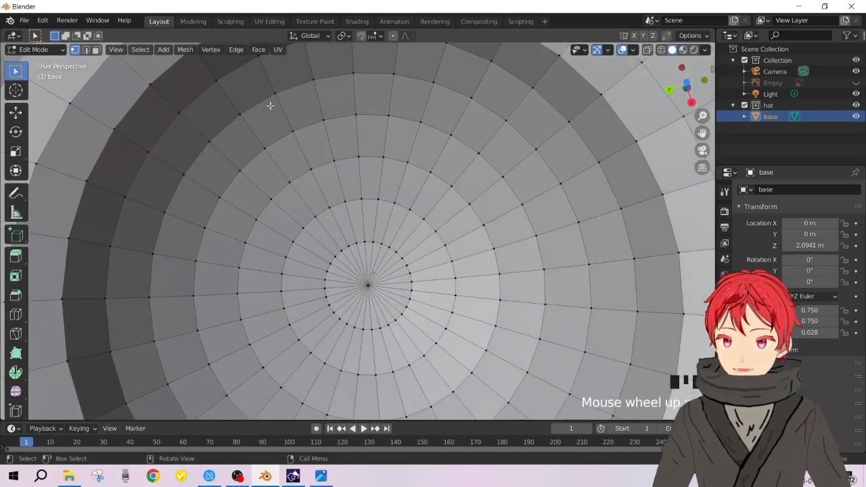
pyautogui.scroll(-3, 270, 105)
pyautogui.moveTo(270, 105); pyautogui.dragTo(240, 260, button='middle')
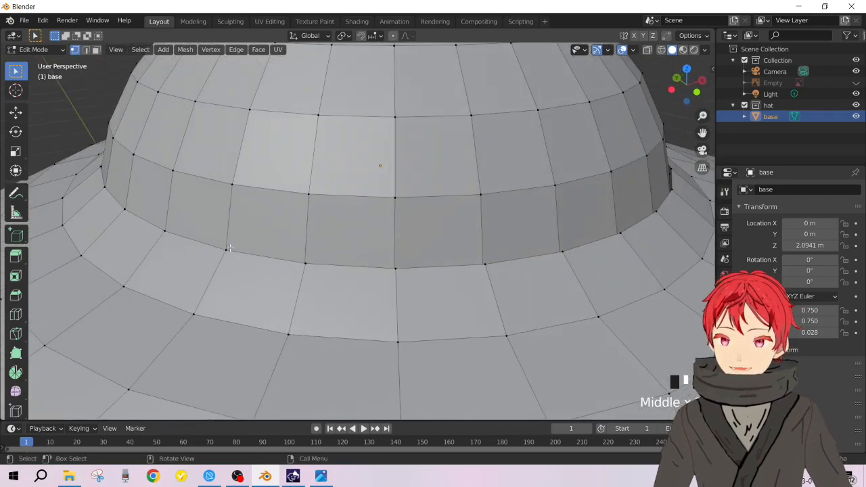
pyautogui.click(224, 253)
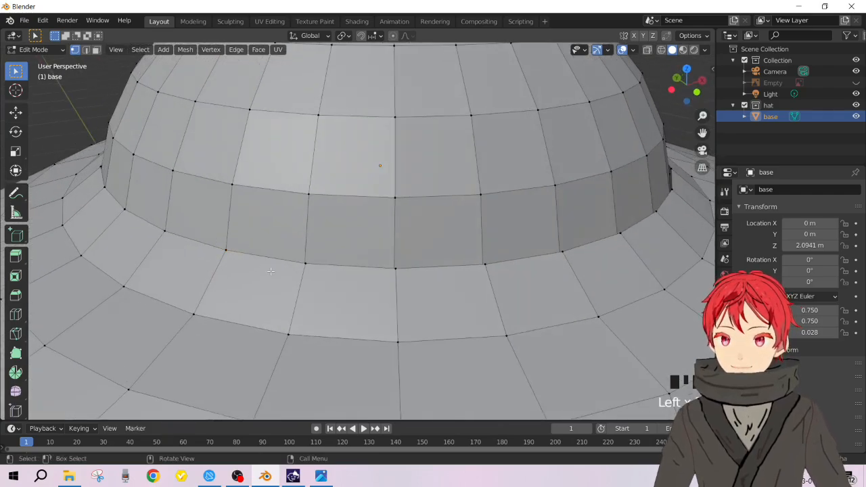
pyautogui.scroll(-8, 396, 298)
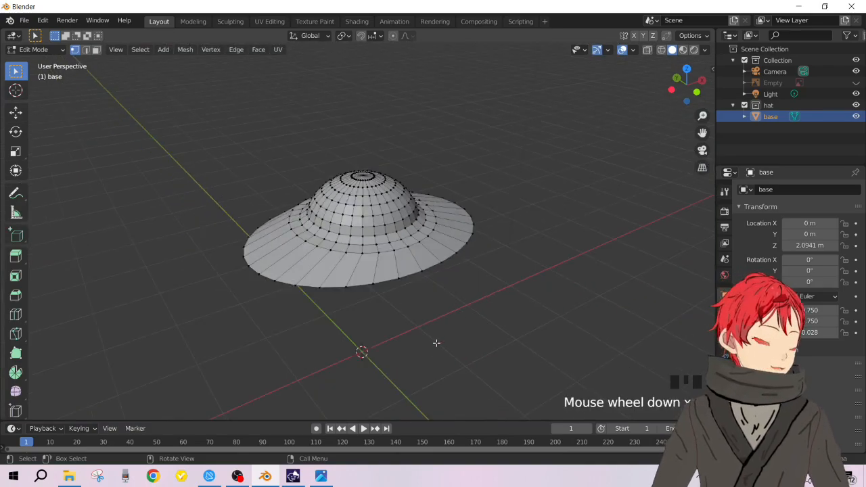
pyautogui.scroll(5, 471, 308)
pyautogui.moveTo(450, 334); pyautogui.dragTo(344, 295, button='middle')
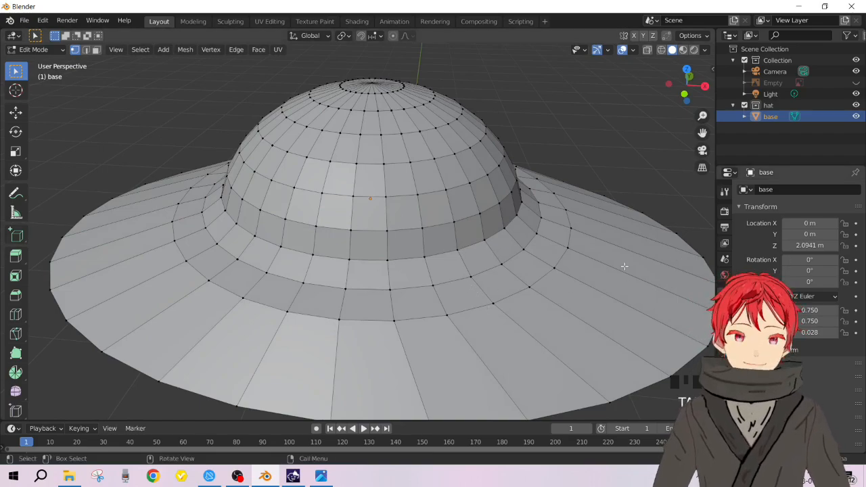
# - Return to object mode and examine the joined hat's overall shape from several angles
pyautogui.press('Tab')
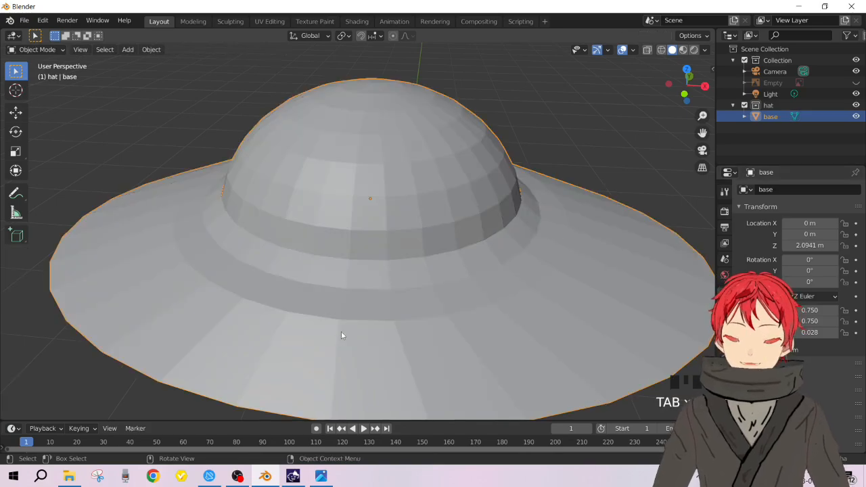
pyautogui.scroll(-2, 394, 276)
pyautogui.scroll(2, 394, 276)
pyautogui.moveTo(459, 266); pyautogui.dragTo(286, 219, button='middle')
pyautogui.scroll(-3, 316, 211)
pyautogui.scroll(2, 394, 213)
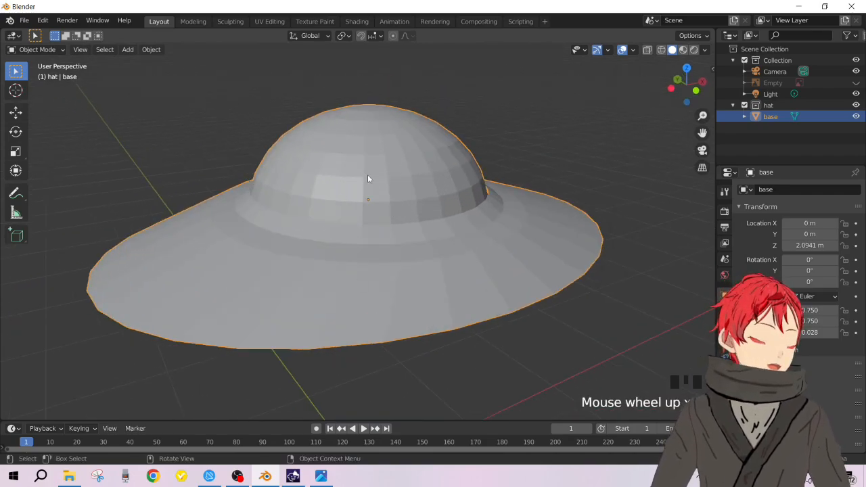
pyautogui.moveTo(458, 222); pyautogui.dragTo(432, 223, button='middle')
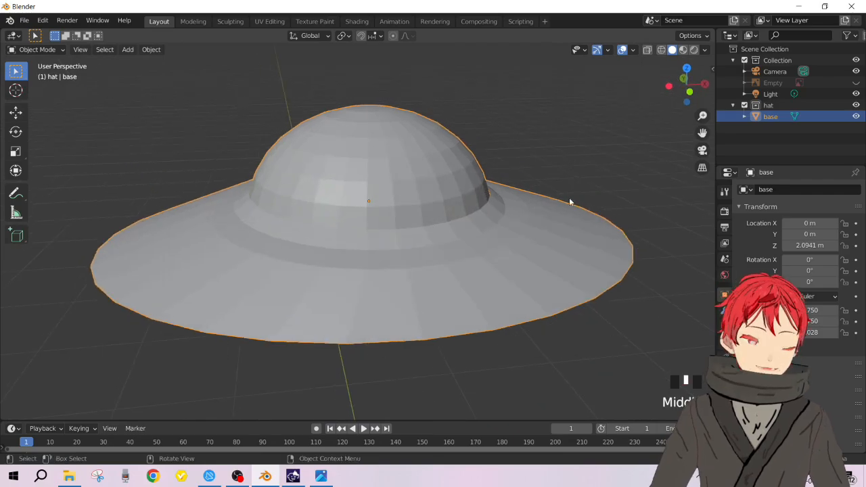
# - Show the reference image and compare the character's hat with the modelled one
pyautogui.click(856, 82)
pyautogui.keyDown('shift'); pyautogui.moveTo(366, 101); pyautogui.dragTo(400, 413, button='middle'); pyautogui.keyUp('shift')
pyautogui.moveTo(379, 379); pyautogui.dragTo(349, 108, button='middle')
pyautogui.keyDown('shift'); pyautogui.moveTo(348, 108); pyautogui.dragTo(405, 201, button='middle'); pyautogui.keyUp('shift')
pyautogui.keyDown('shift'); pyautogui.moveTo(381, 404); pyautogui.dragTo(381, 402, button='middle'); pyautogui.keyUp('shift')
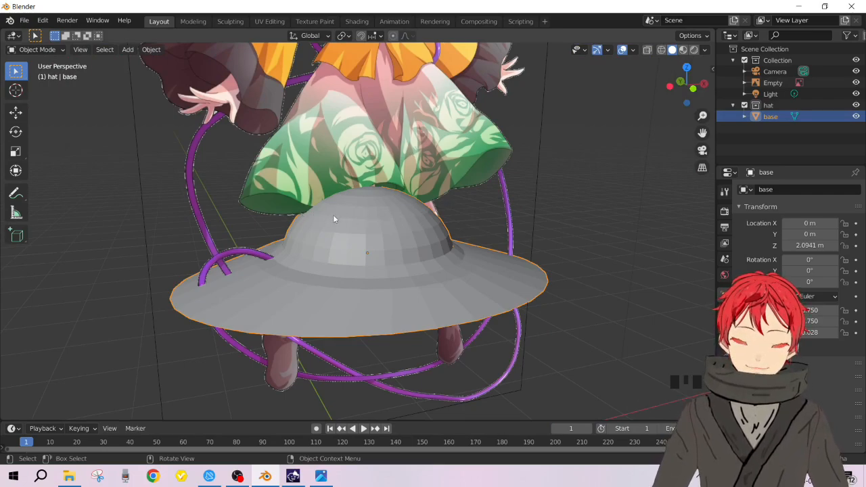
# - Widen the dome's upper face ring by about 1.116 using proportional editing with an influence size of 0.18
pyautogui.press('Tab')
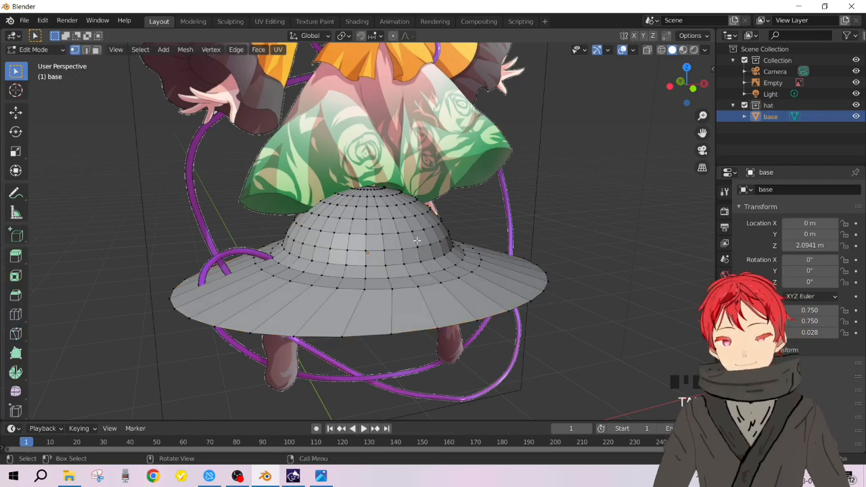
pyautogui.scroll(4, 416, 217)
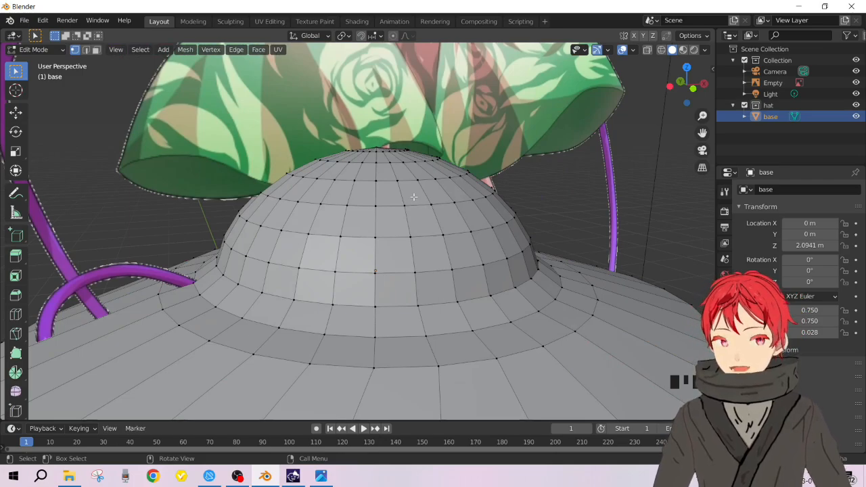
pyautogui.press('3')
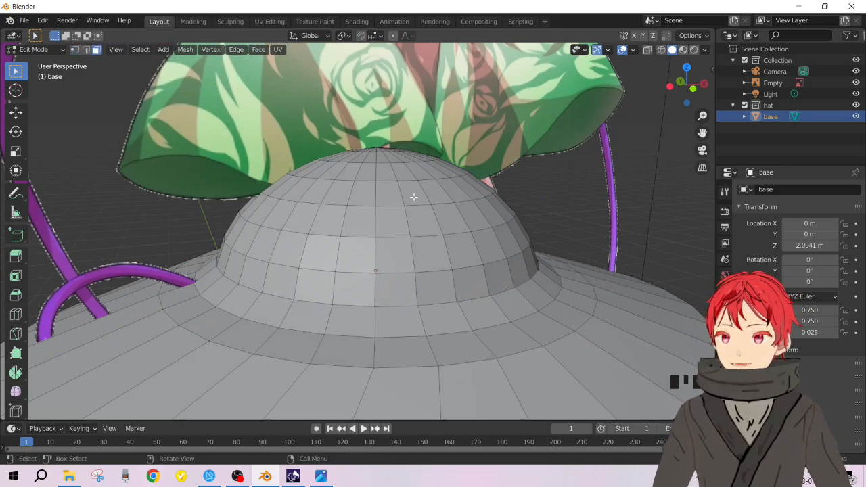
pyautogui.click(413, 196)
pyautogui.keyDown('alt'); pyautogui.click(414, 192); pyautogui.keyUp('alt')
pyautogui.keyDown('alt'); pyautogui.click(438, 188); pyautogui.keyUp('alt')
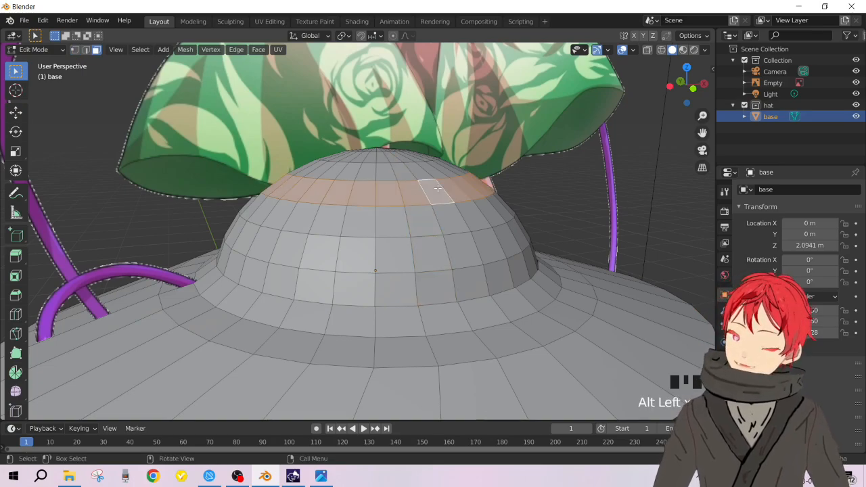
pyautogui.press('o')
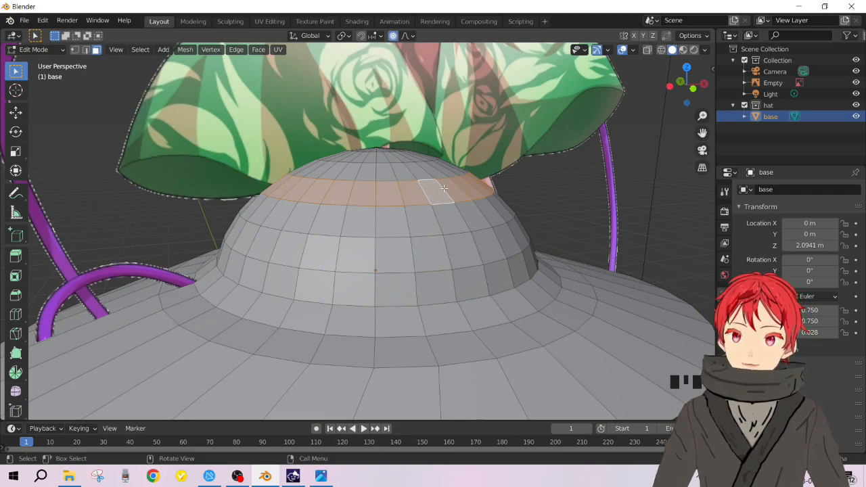
pyautogui.press('s')
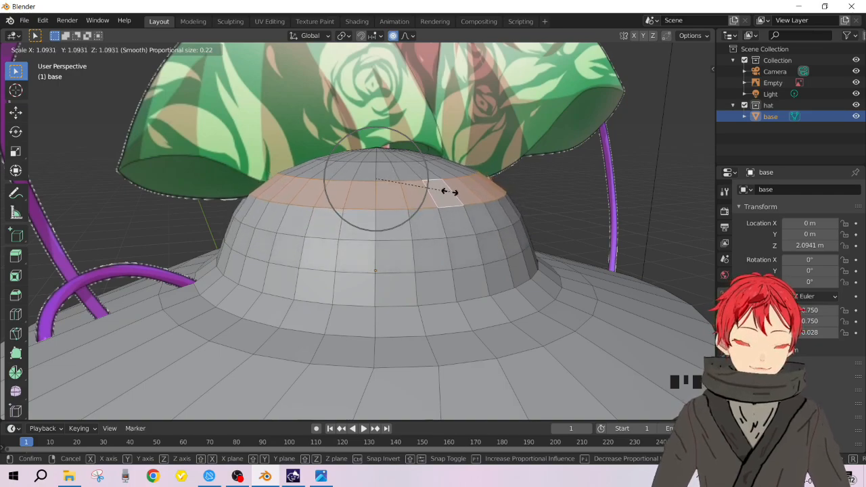
pyautogui.scroll(4, 450, 190)
pyautogui.scroll(-2, 450, 190)
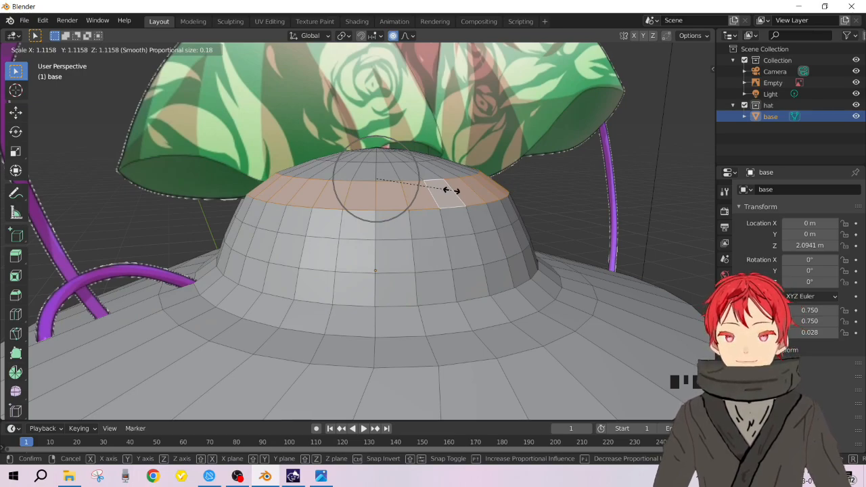
pyautogui.click(446, 190)
# - Examine the widened crown's profile and its upper faces from several angles
pyautogui.moveTo(307, 192); pyautogui.dragTo(365, 210, button='middle')
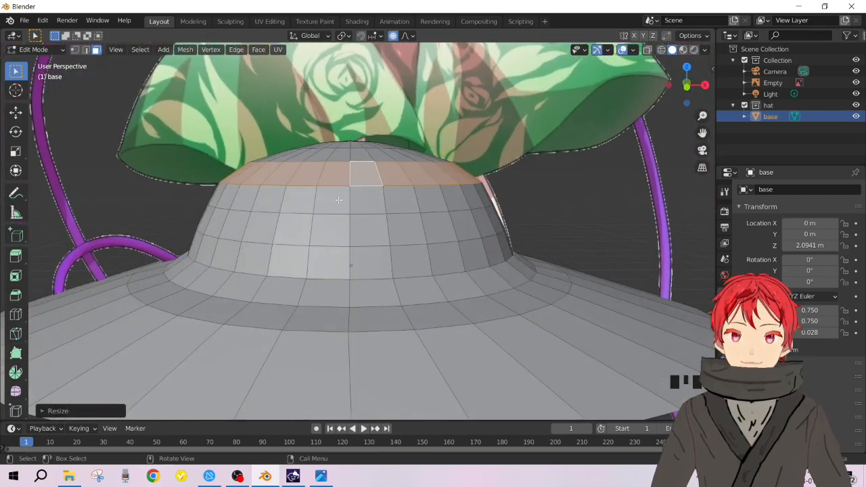
pyautogui.click(374, 202)
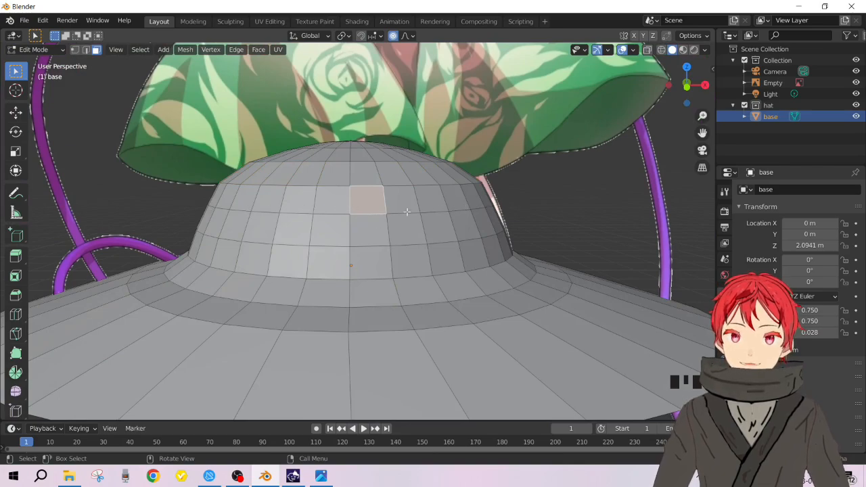
pyautogui.click(365, 176)
pyautogui.moveTo(342, 188); pyautogui.dragTo(452, 250, button='middle')
pyautogui.click(426, 242)
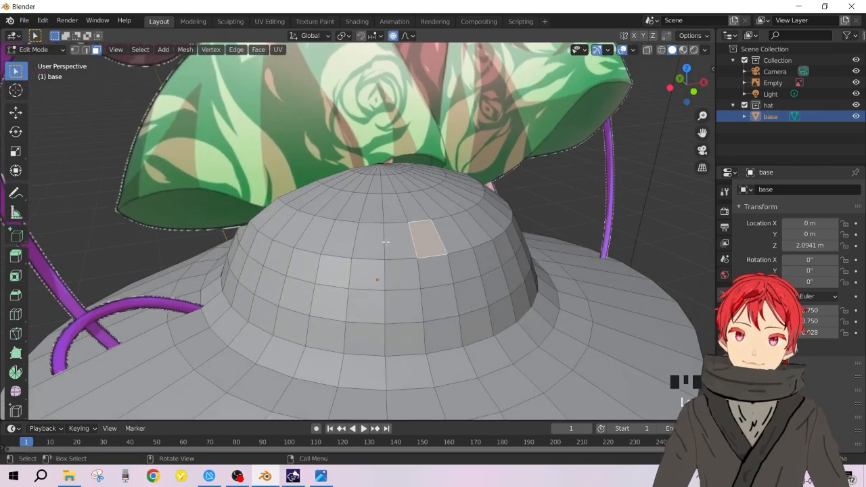
pyautogui.click(385, 242)
pyautogui.click(430, 239)
pyautogui.click(468, 230)
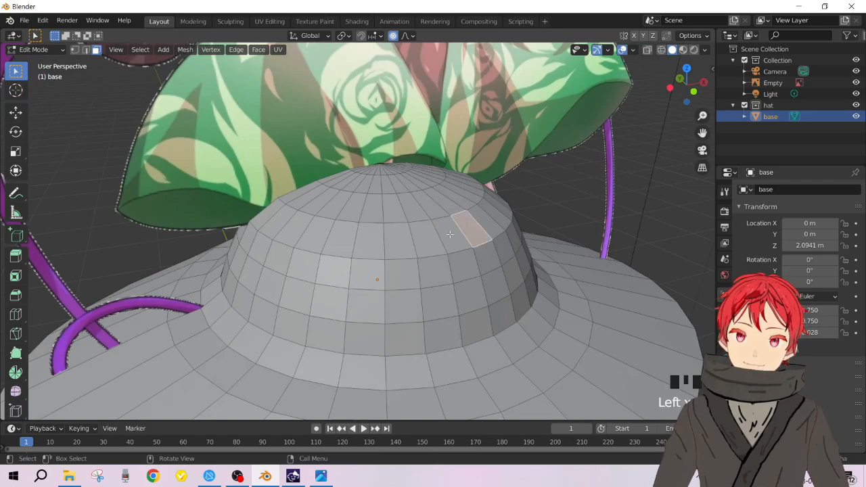
pyautogui.click(449, 235)
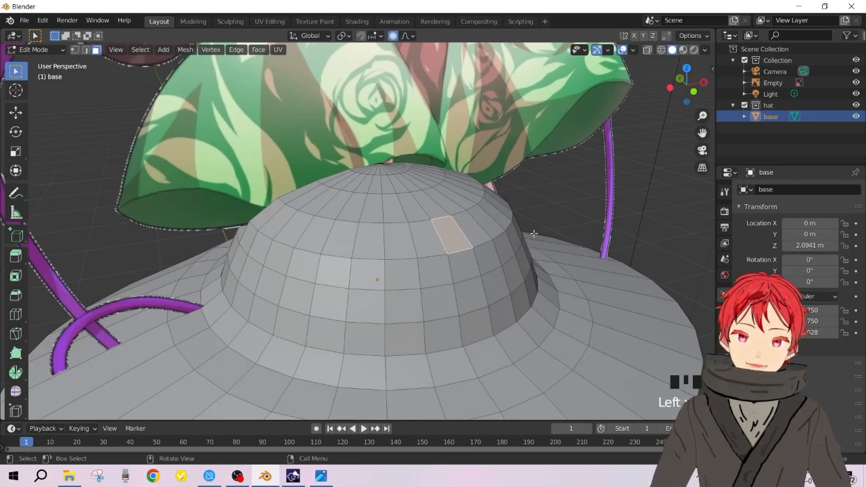
pyautogui.moveTo(452, 285); pyautogui.dragTo(372, 230, button='middle')
pyautogui.scroll(-5, 372, 230)
pyautogui.scroll(5, 368, 225)
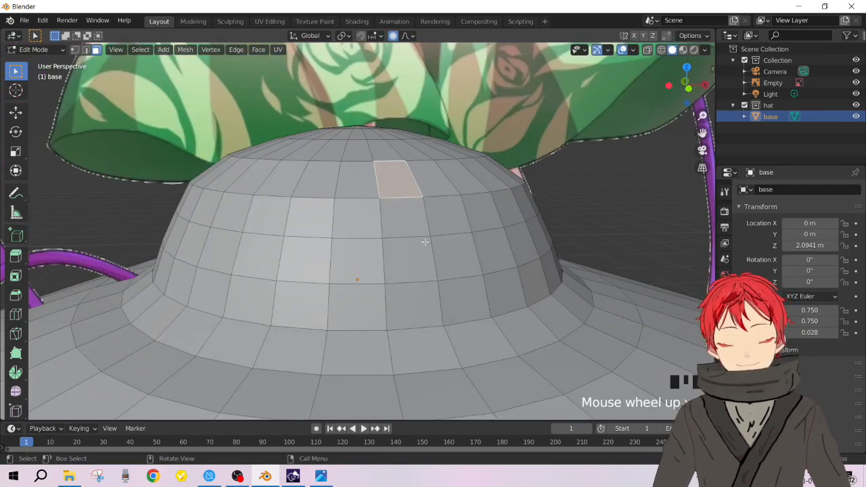
pyautogui.scroll(-2, 425, 241)
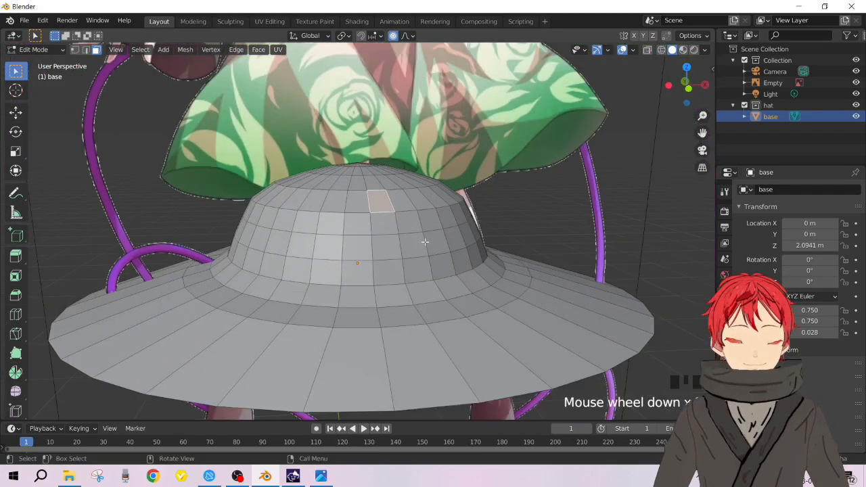
# - Compare the reshaped crown with the hat in the reference image, checking the model with the image hidden and shown
pyautogui.click(856, 82)
pyautogui.scroll(-2, 351, 248)
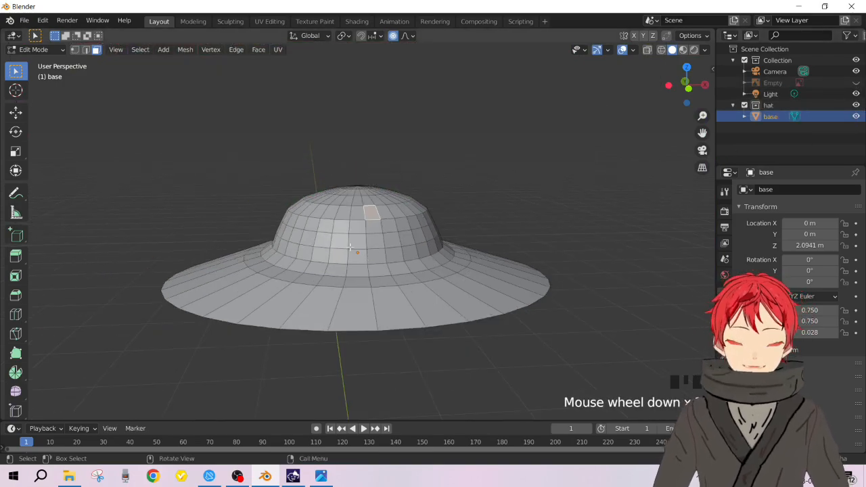
pyautogui.click(856, 83)
pyautogui.scroll(-2, 351, 247)
pyautogui.keyDown('shift'); pyautogui.moveTo(350, 176); pyautogui.dragTo(354, 352, button='middle'); pyautogui.keyUp('shift')
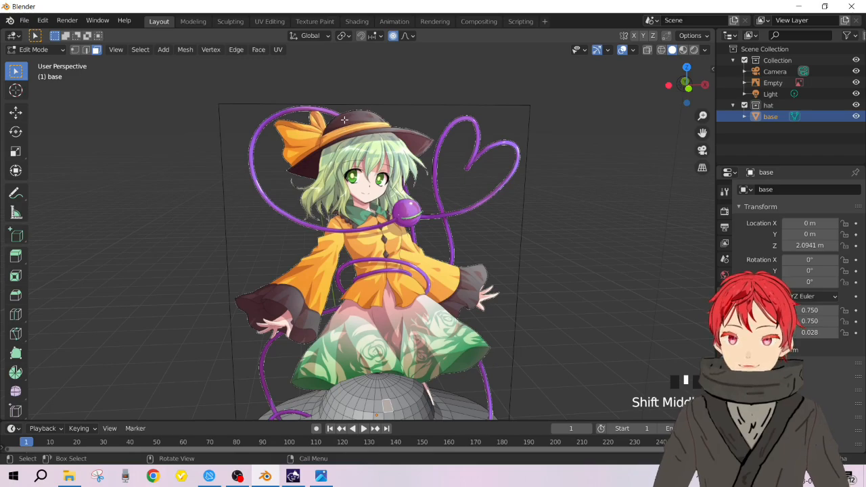
pyautogui.keyDown('shift'); pyautogui.moveTo(433, 406); pyautogui.dragTo(436, 260, button='middle'); pyautogui.keyUp('shift')
pyautogui.scroll(4, 437, 260)
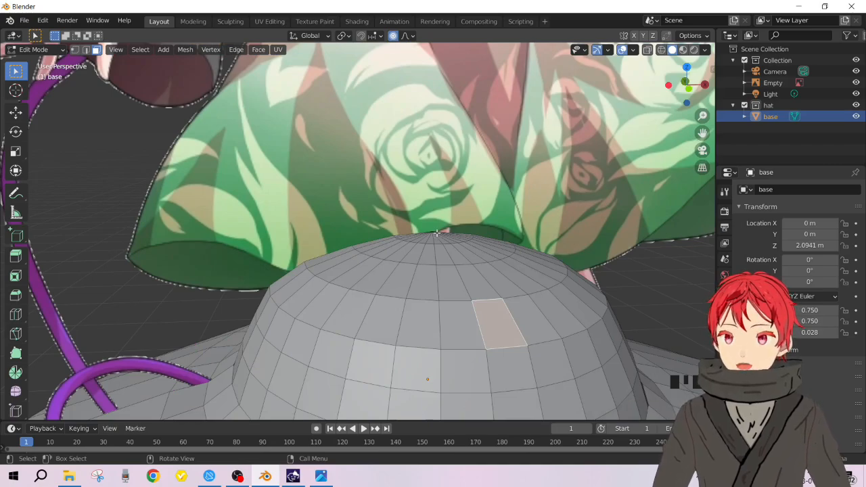
# - Hide the reference image and lower the dome's apex vertex slightly along Z, using proportional editing with an enlarged influence to flatten the crown
pyautogui.press('1')
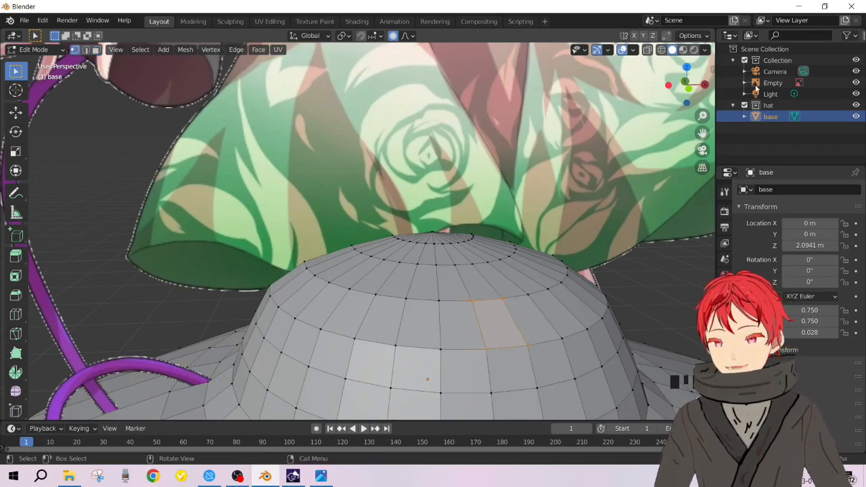
pyautogui.click(855, 82)
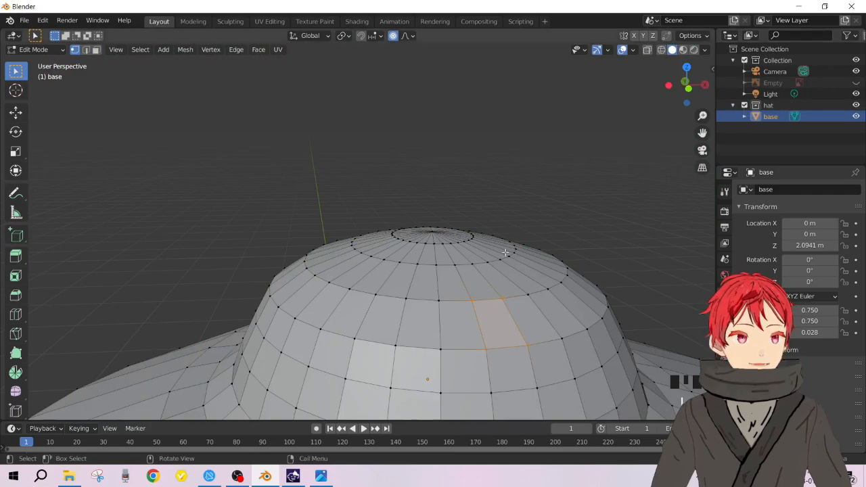
pyautogui.moveTo(435, 286); pyautogui.dragTo(466, 258, button='middle')
pyautogui.click(453, 251)
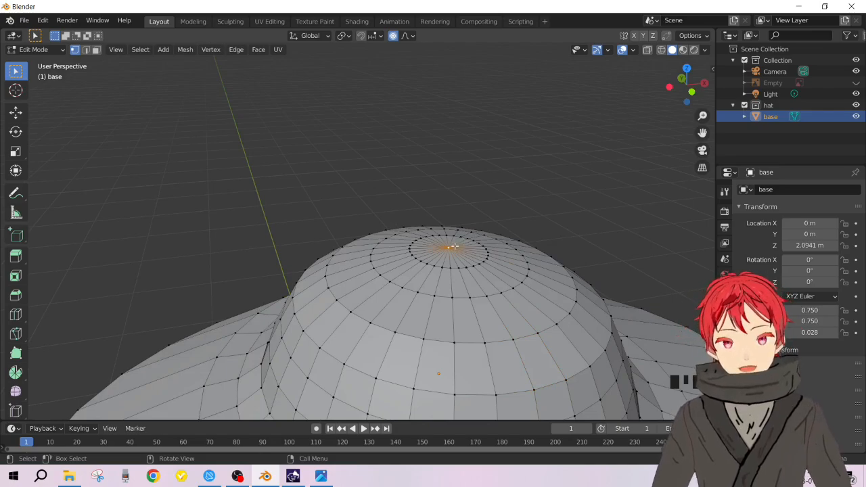
pyautogui.press('g')
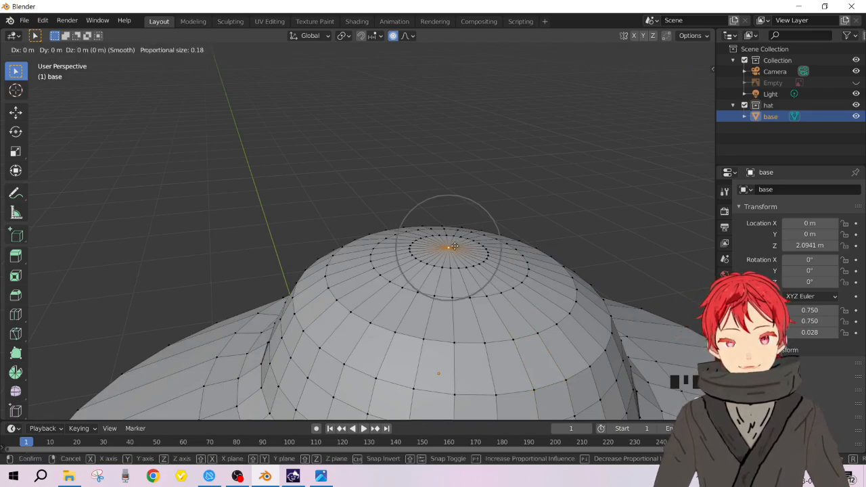
pyautogui.press('z')
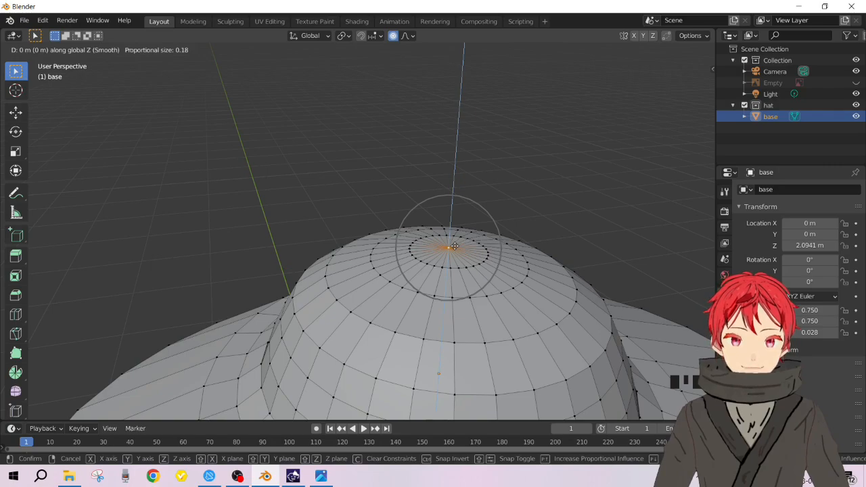
pyautogui.scroll(-6, 454, 250)
pyautogui.scroll(-5, 455, 254)
pyautogui.click(455, 254)
# - Check the flattened crown and the whole hat's silhouette from the side and from a distance
pyautogui.moveTo(455, 254); pyautogui.dragTo(437, 235, button='middle')
pyautogui.scroll(-5, 436, 235)
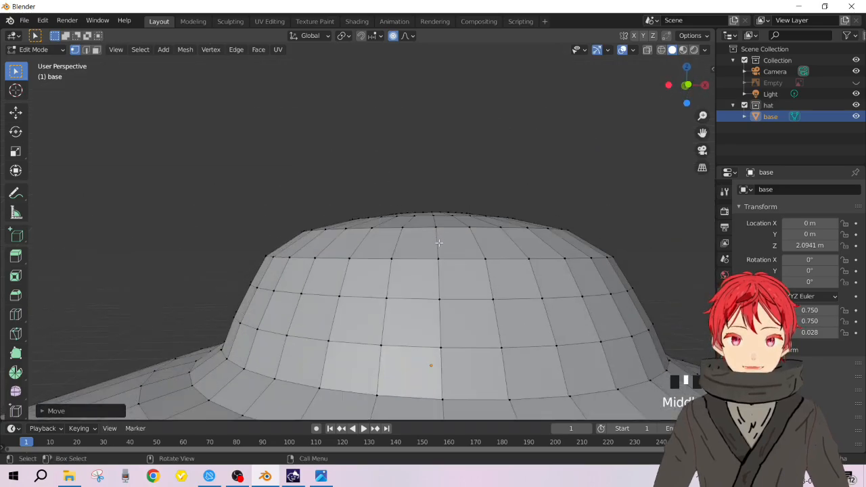
pyautogui.moveTo(440, 266); pyautogui.dragTo(443, 299, button='middle')
pyautogui.scroll(3, 444, 324)
pyautogui.scroll(-3, 444, 325)
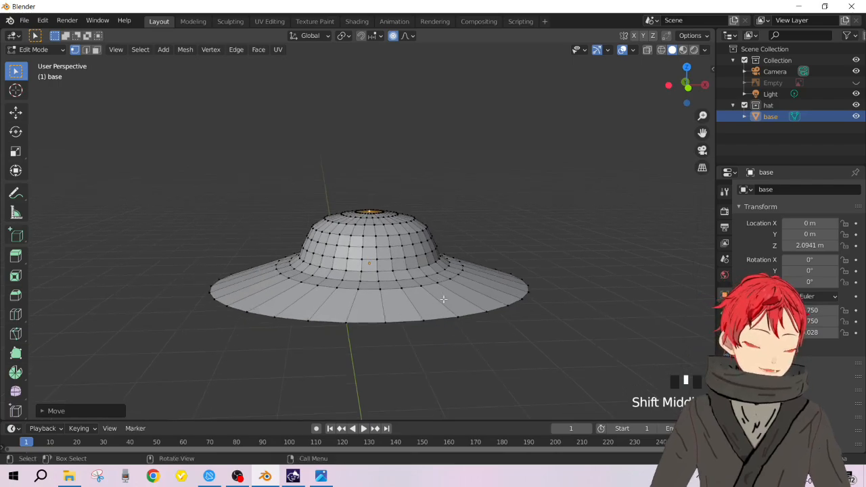
pyautogui.scroll(-3, 369, 285)
pyautogui.moveTo(369, 284)
pyautogui.mouseDown(button='middle')
pyautogui.moveTo(356, 332)
pyautogui.moveTo(485, 314)
pyautogui.moveTo(464, 346)
pyautogui.moveTo(404, 348)
pyautogui.moveTo(380, 290)
pyautogui.moveTo(360, 291)
pyautogui.mouseUp(button='middle')
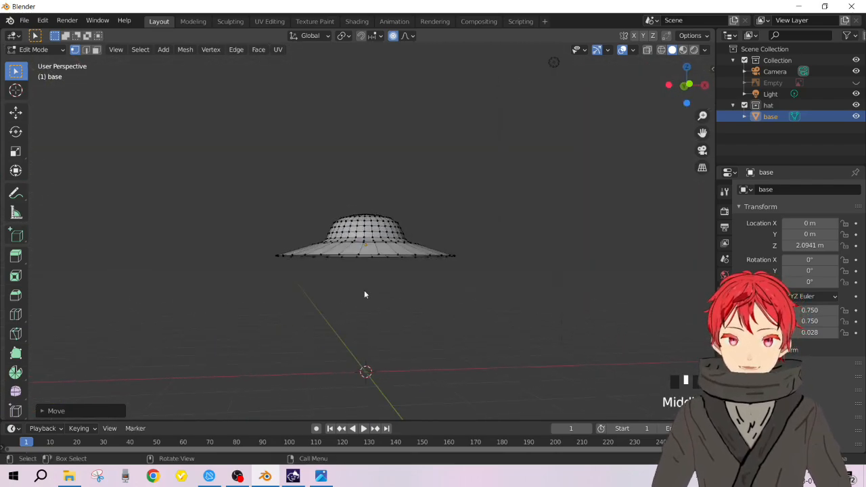
# - Leave mesh editing, show the reference image and compare the hat's shape with the character's hat
pyautogui.press('Tab')
pyautogui.moveTo(362, 245); pyautogui.dragTo(441, 263, button='middle')
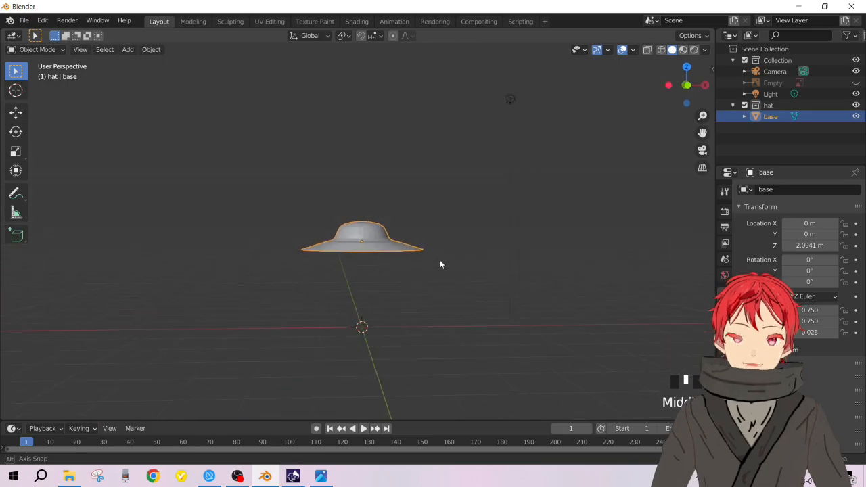
pyautogui.click(855, 83)
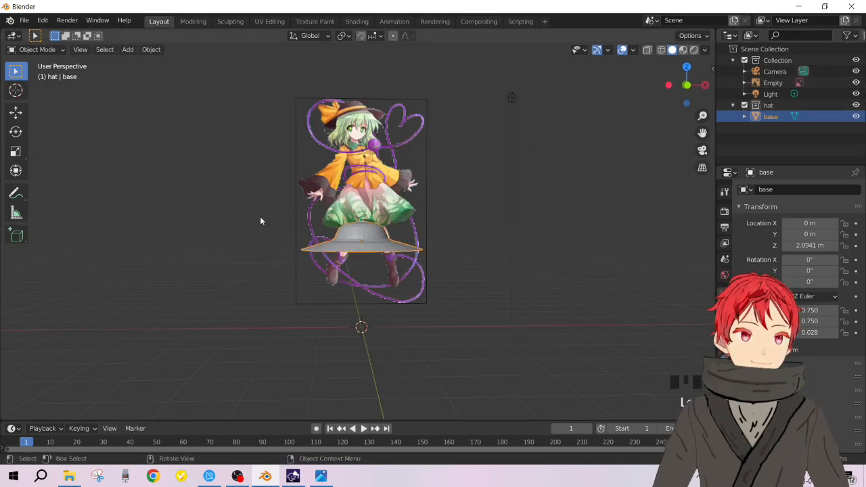
pyautogui.scroll(2, 261, 218)
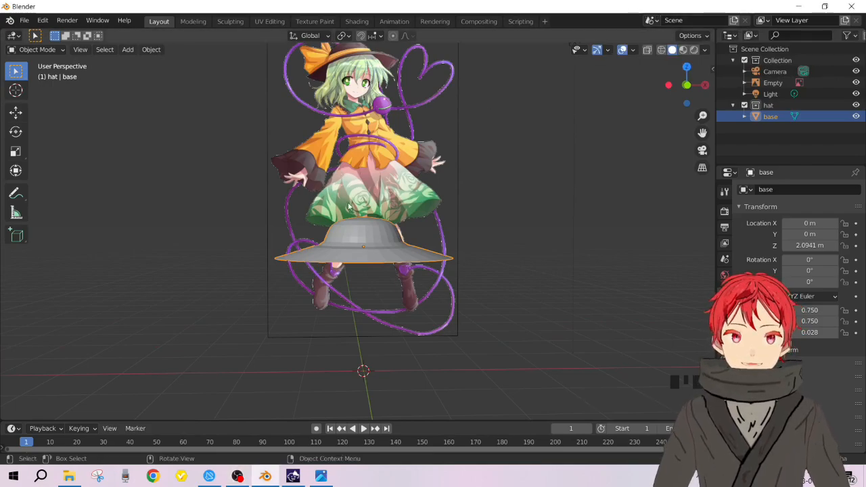
pyautogui.moveTo(365, 270); pyautogui.dragTo(347, 250, button='middle')
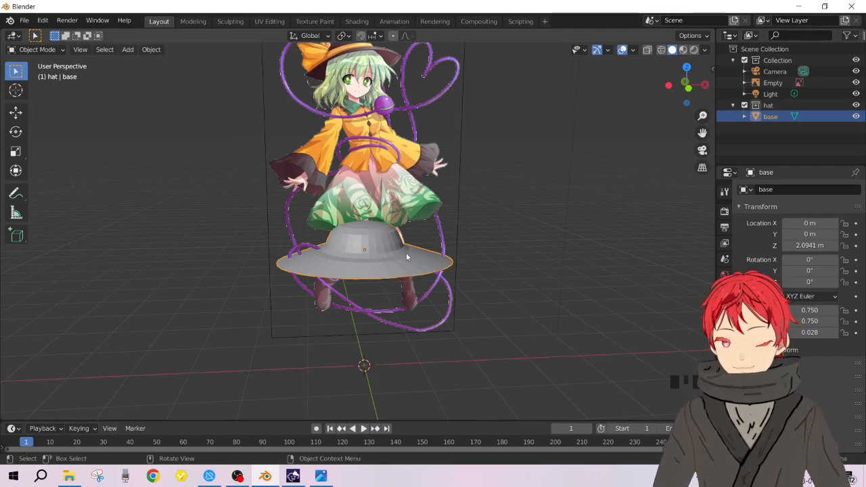
pyautogui.press('Tab')
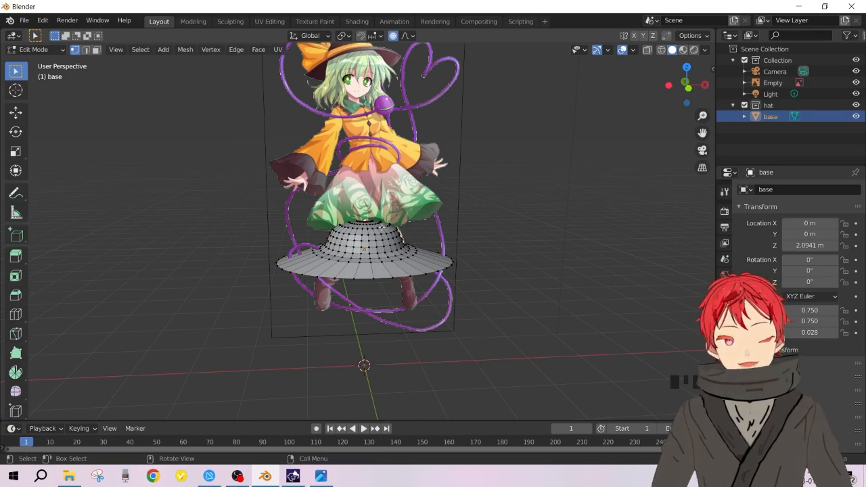
pyautogui.press('Tab')
pyautogui.scroll(5, 397, 267)
pyautogui.scroll(-4, 396, 267)
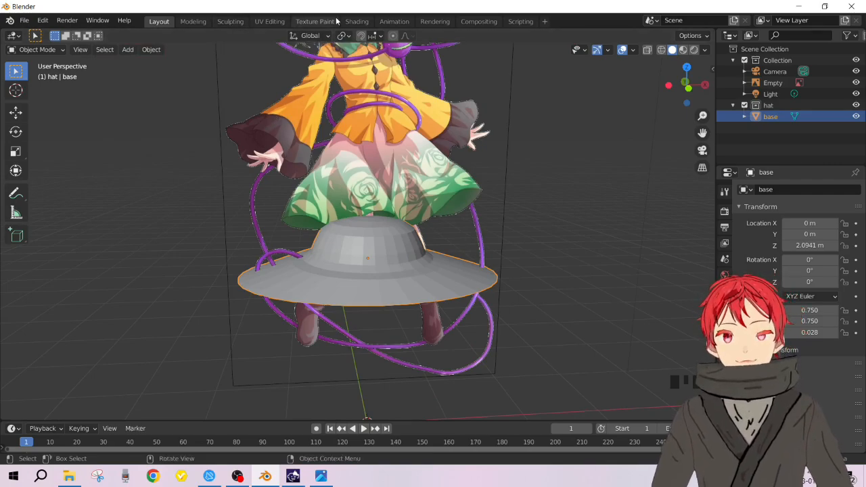
# - Open the hat in the UV Editing workspace and select its entire mesh, crown and brim
pyautogui.click(315, 21)
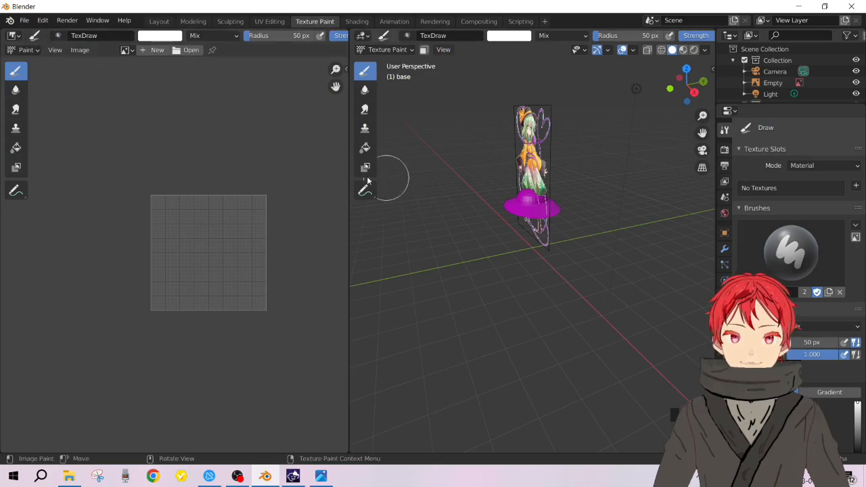
pyautogui.click(274, 22)
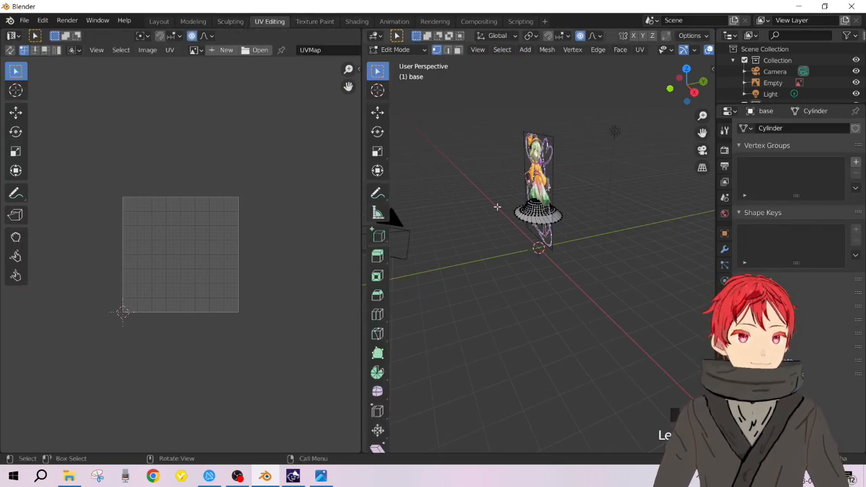
pyautogui.scroll(3, 529, 236)
pyautogui.moveTo(529, 236); pyautogui.dragTo(608, 242, button='middle')
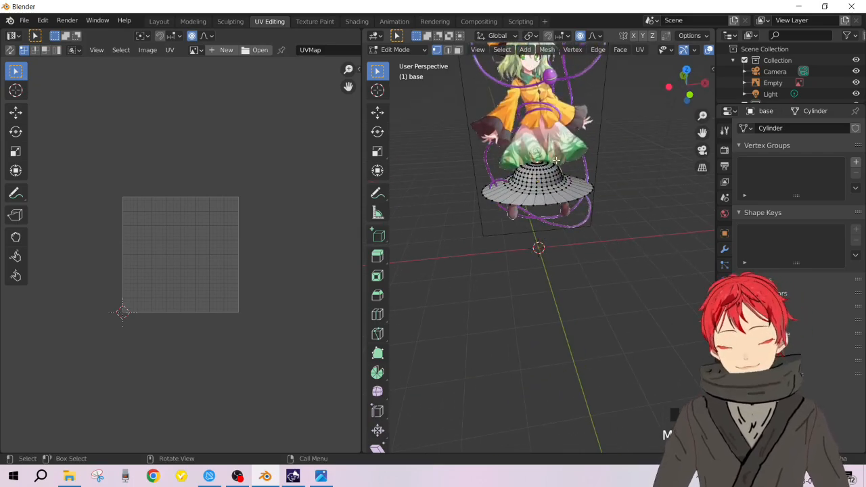
pyautogui.scroll(1, 565, 164)
pyautogui.keyDown('shift'); pyautogui.moveTo(566, 192); pyautogui.dragTo(558, 290, button='middle'); pyautogui.keyUp('shift')
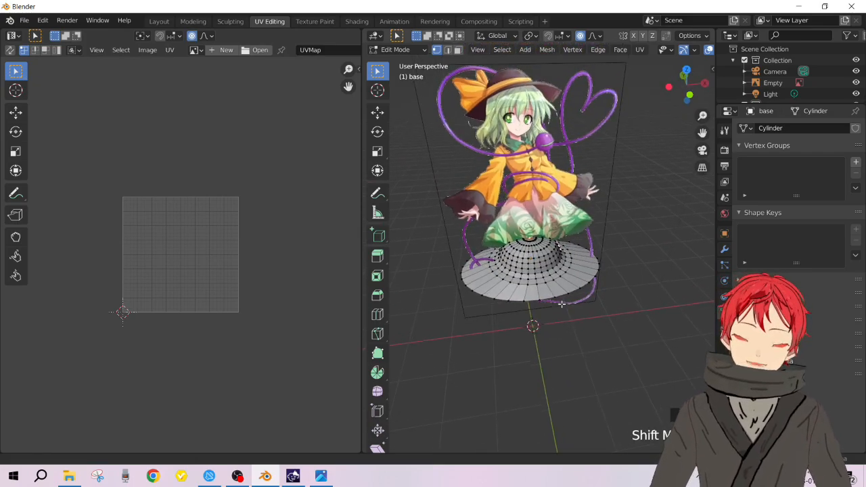
pyautogui.scroll(3, 558, 276)
pyautogui.scroll(-2, 566, 288)
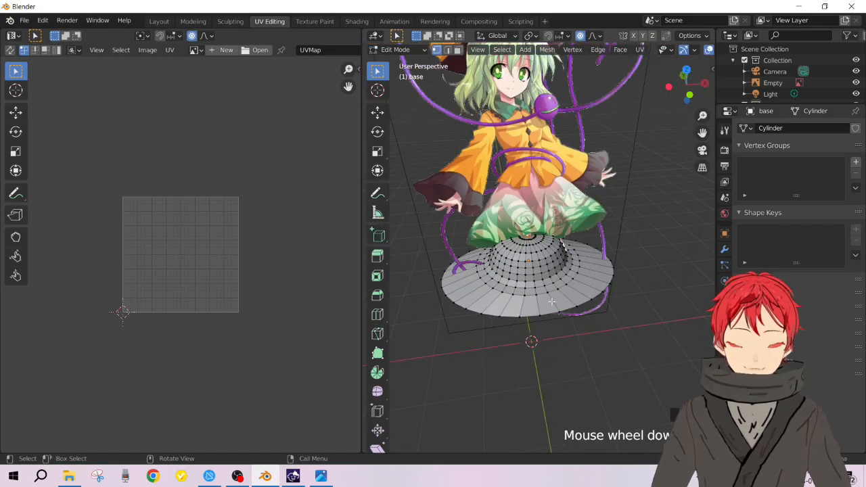
pyautogui.press('a')
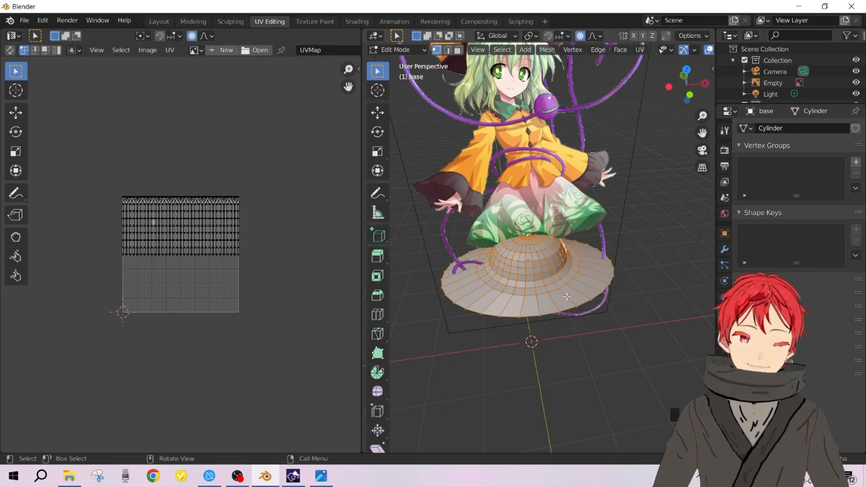
# - Hide the character reference image so only the hat mesh remains in view
pyautogui.click(855, 82)
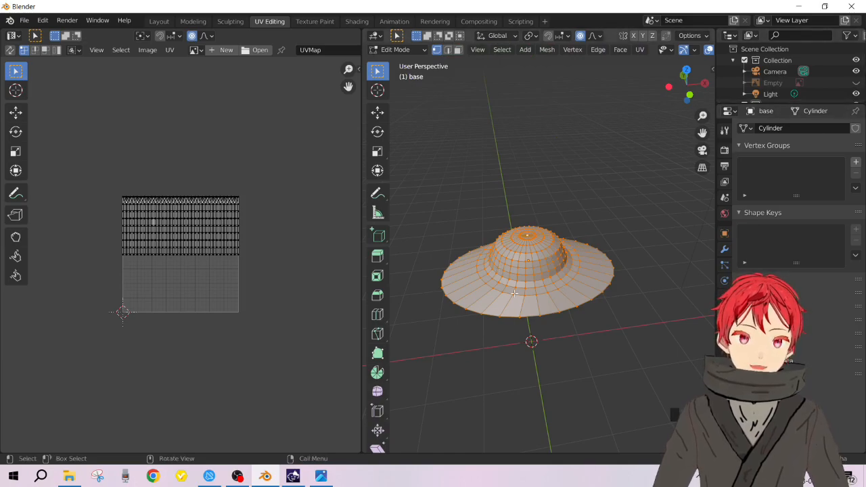
pyautogui.click(855, 84)
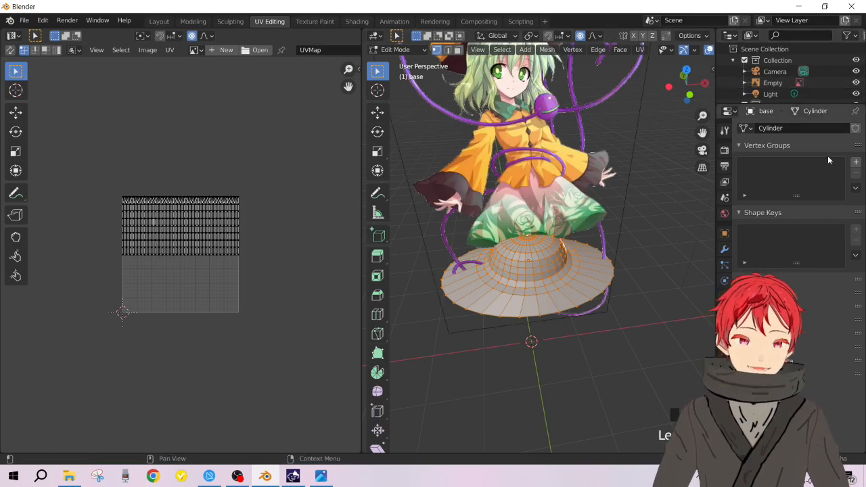
pyautogui.click(855, 82)
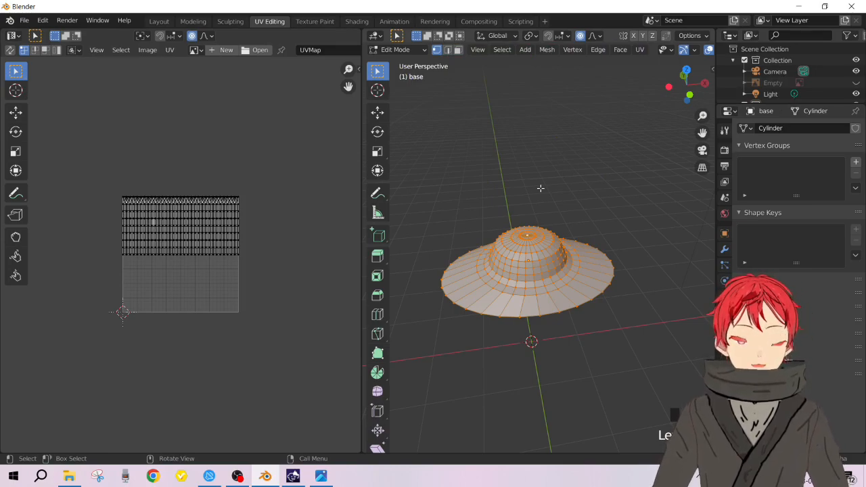
# - Try the standard Unwrap on the selected hat mesh, check the UV layout and undo it
pyautogui.click(640, 50)
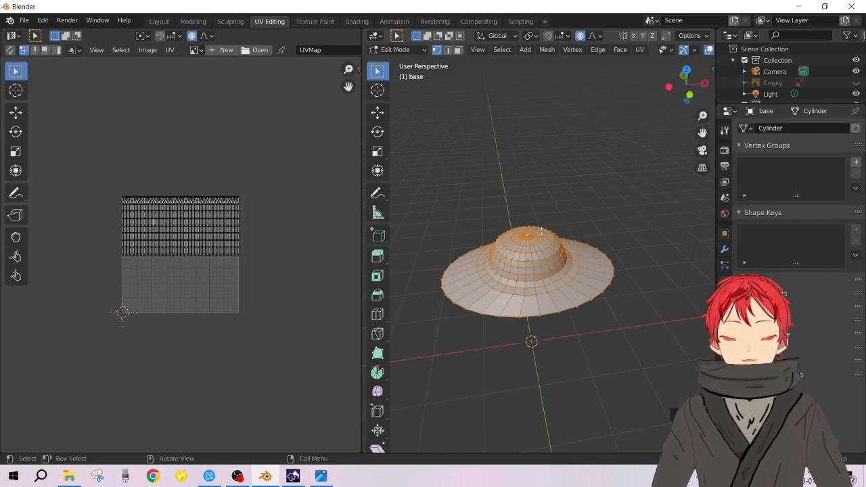
pyautogui.press('u')
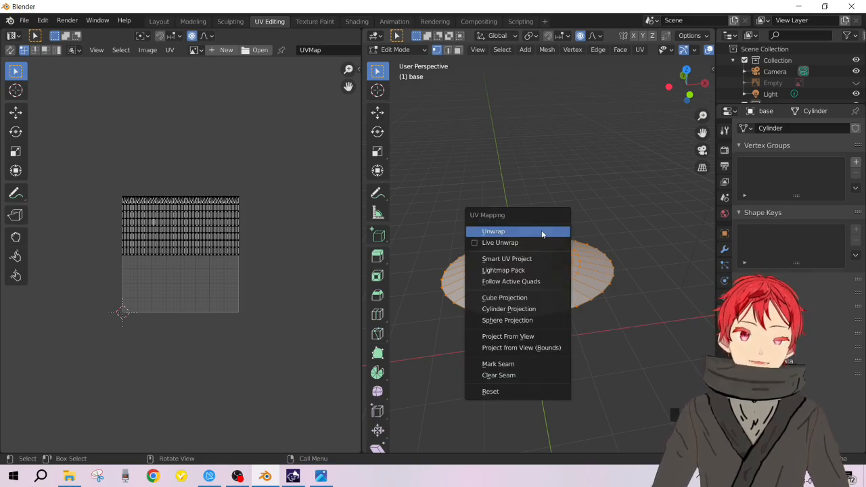
pyautogui.click(541, 230)
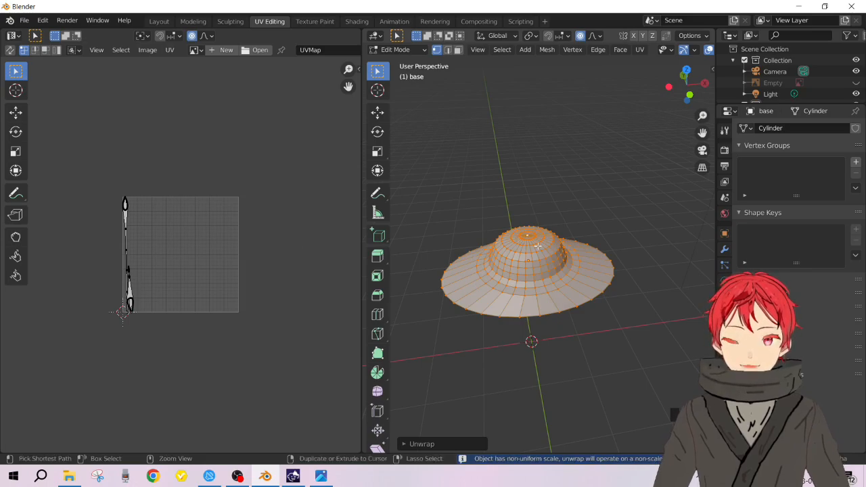
pyautogui.scroll(2, 138, 237)
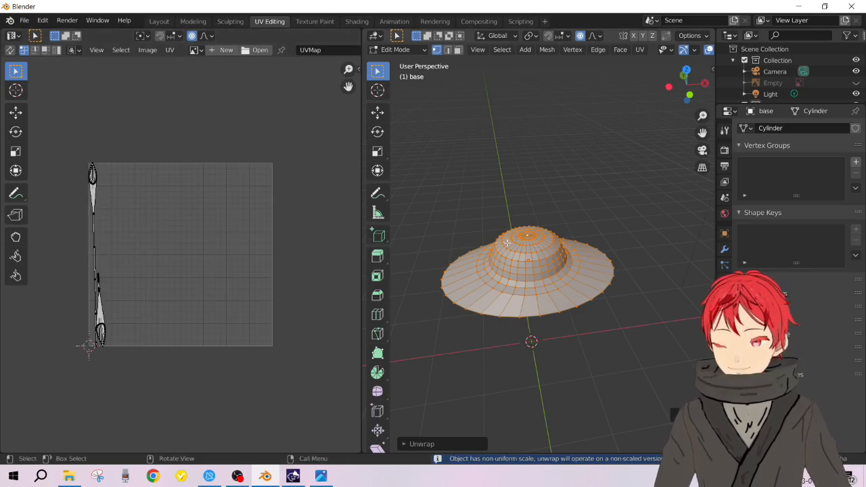
pyautogui.hotkey('ctrl', 'z')
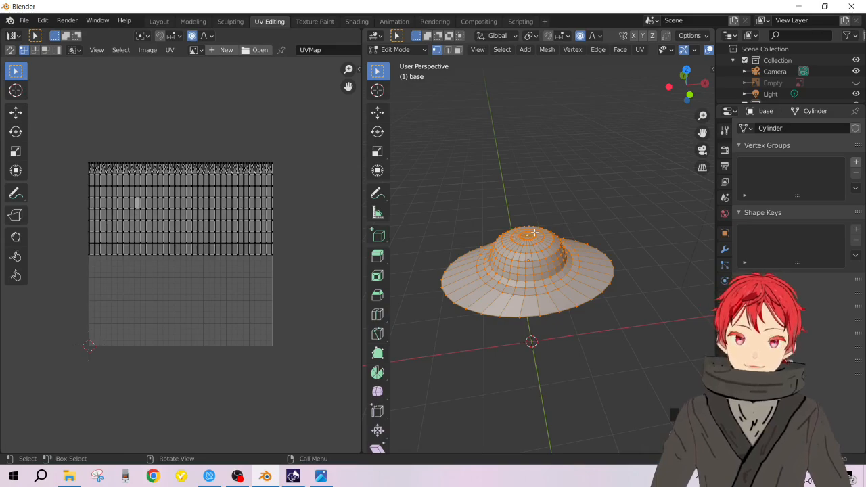
# - Unwrap the whole hat mesh using Smart UV Project with its default settings
pyautogui.press('u')
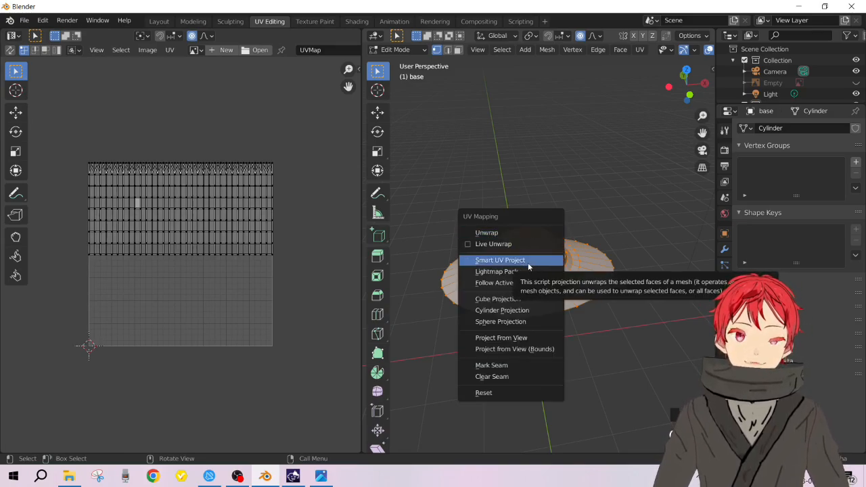
pyautogui.click(528, 263)
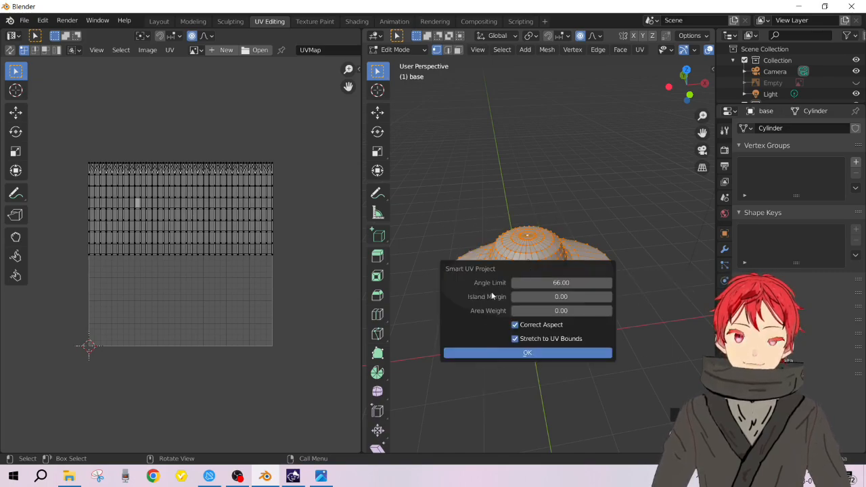
pyautogui.click(547, 356)
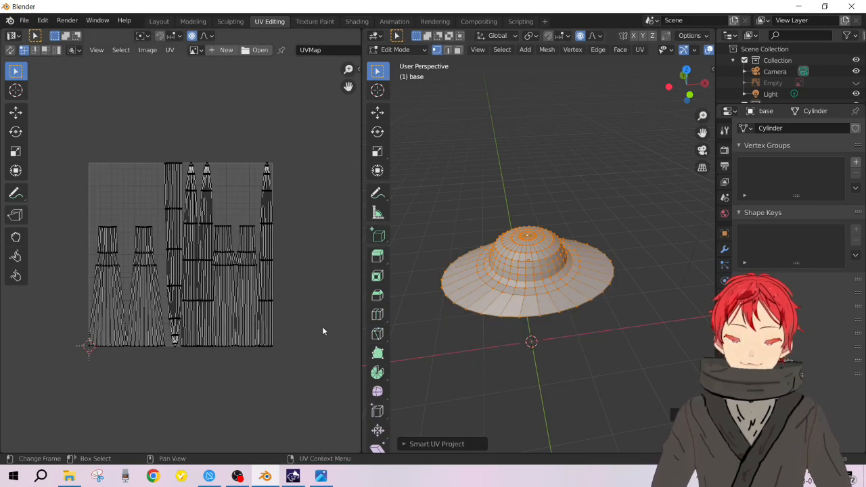
# - Examine the projected UV islands and the selected hat mesh at different magnifications
pyautogui.scroll(3, 190, 291)
pyautogui.scroll(-2, 190, 291)
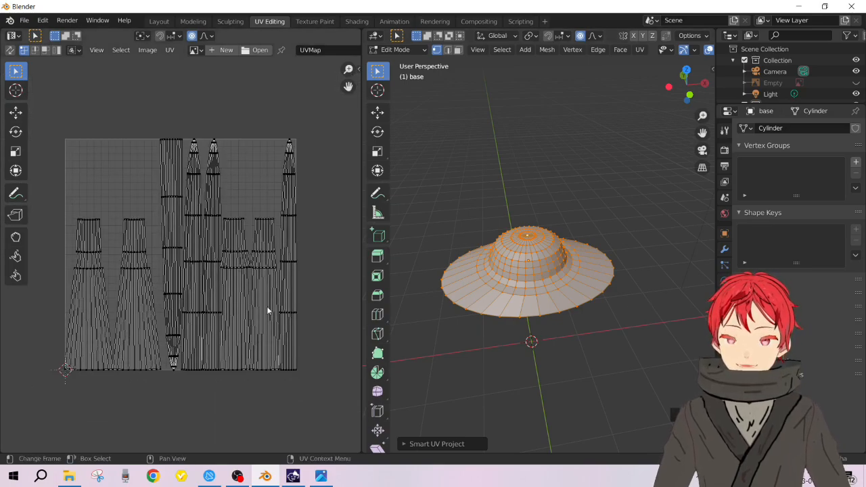
pyautogui.scroll(3, 541, 291)
pyautogui.scroll(-4, 541, 291)
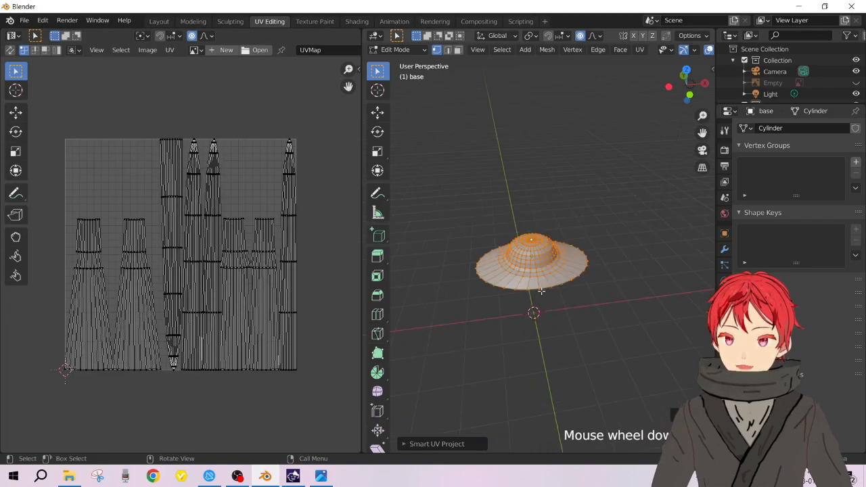
pyautogui.scroll(1, 540, 290)
pyautogui.scroll(1, 515, 281)
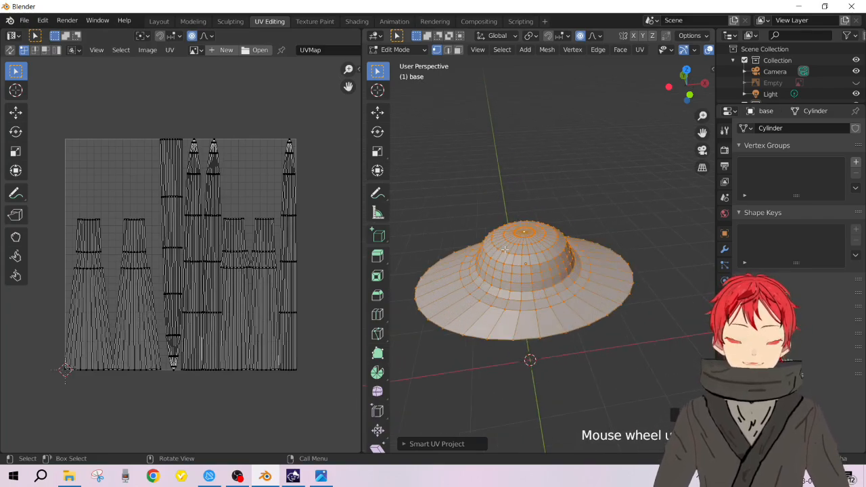
pyautogui.scroll(-4, 581, 254)
pyautogui.scroll(4, 582, 255)
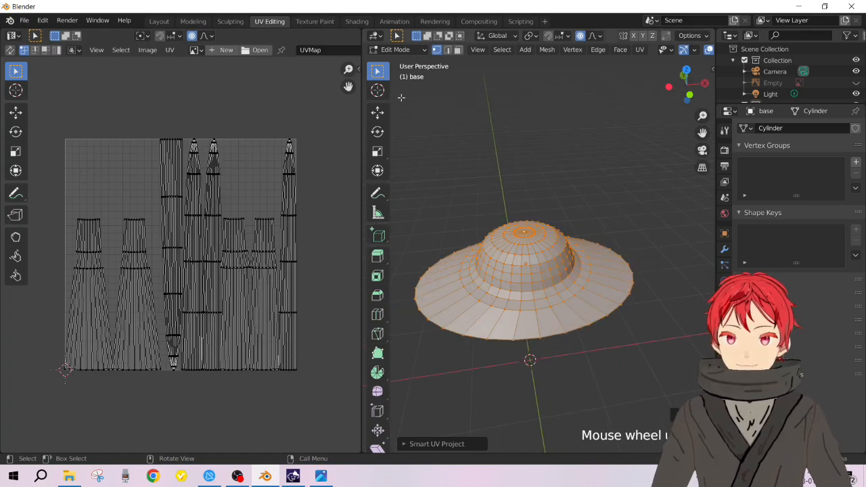
# - Switch to the Texture Paint workspace and frame the hat at a slightly raised front angle for painting
pyautogui.click(315, 21)
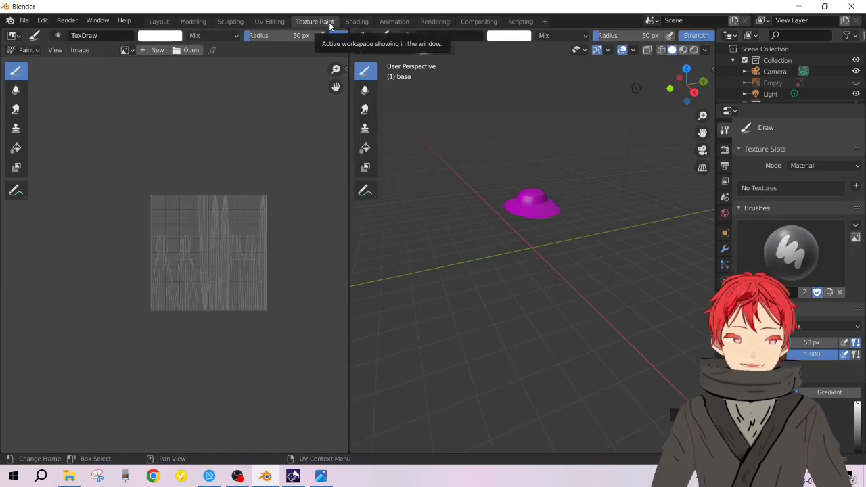
pyautogui.scroll(5, 511, 174)
pyautogui.moveTo(509, 175)
pyautogui.keyDown('shift'); pyautogui.mouseDown(button='middle')
pyautogui.moveTo(483, 305)
pyautogui.moveTo(547, 313)
pyautogui.moveTo(605, 305)
pyautogui.moveTo(611, 296)
pyautogui.moveTo(524, 316)
pyautogui.mouseUp(button='middle'); pyautogui.keyUp('shift')
pyautogui.scroll(-2, 501, 302)
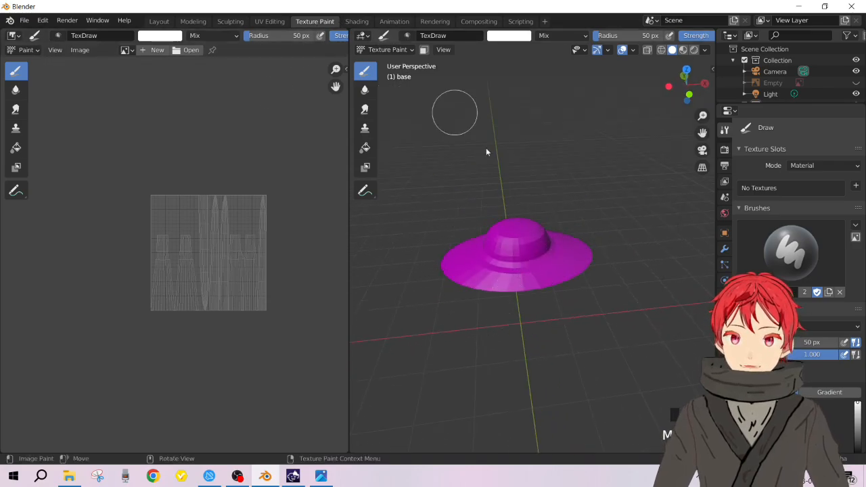
pyautogui.scroll(3, 541, 286)
pyautogui.scroll(-1, 535, 287)
pyautogui.moveTo(535, 287)
pyautogui.mouseDown(button='middle')
pyautogui.moveTo(555, 289)
pyautogui.moveTo(532, 278)
pyautogui.mouseUp(button='middle')
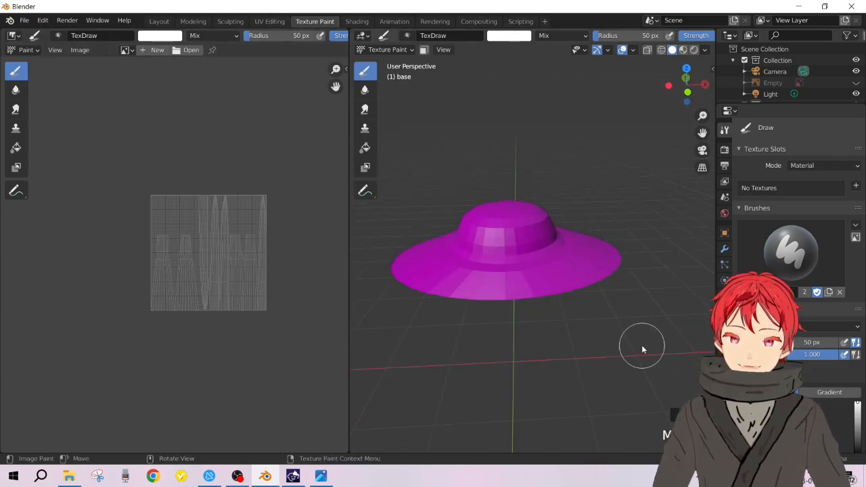
pyautogui.moveTo(541, 304)
pyautogui.mouseDown(button='middle')
pyautogui.moveTo(551, 316)
pyautogui.moveTo(536, 316)
pyautogui.mouseUp(button='middle')
pyautogui.scroll(2, 636, 315)
pyautogui.scroll(-3, 576, 309)
pyautogui.keyDown('shift'); pyautogui.moveTo(575, 309); pyautogui.dragTo(556, 340, button='middle'); pyautogui.keyUp('shift')
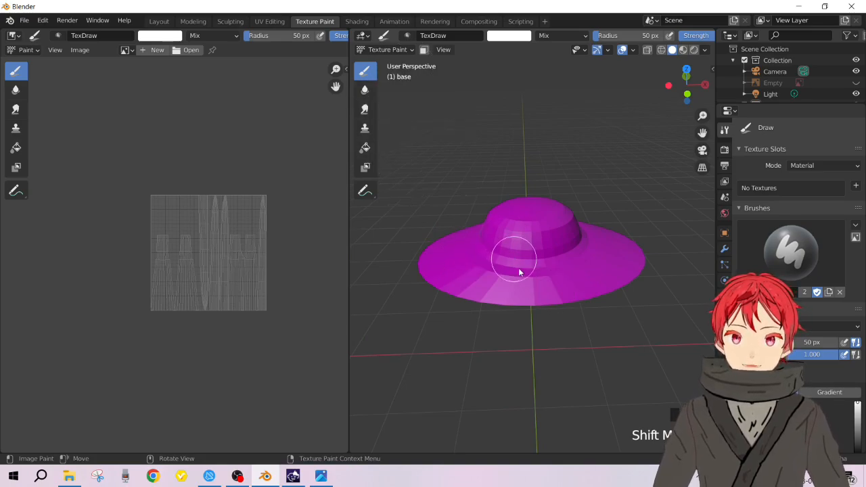
pyautogui.click(590, 265)
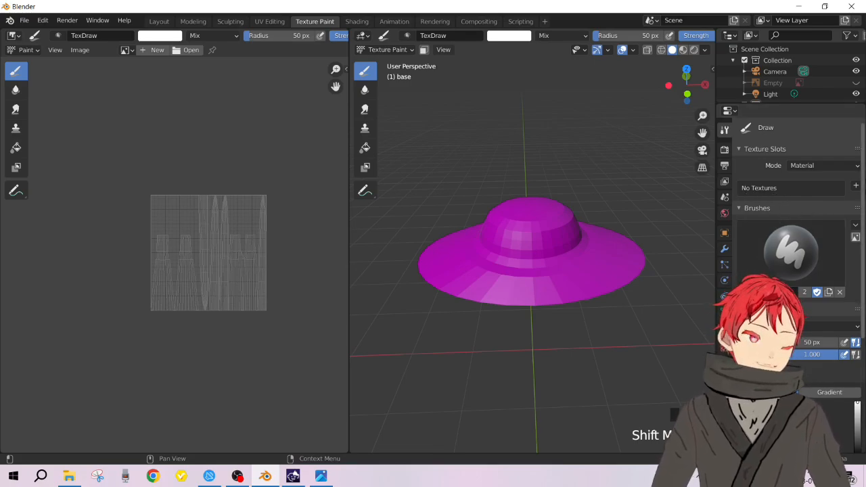
pyautogui.click(857, 187)
pyautogui.click(856, 186)
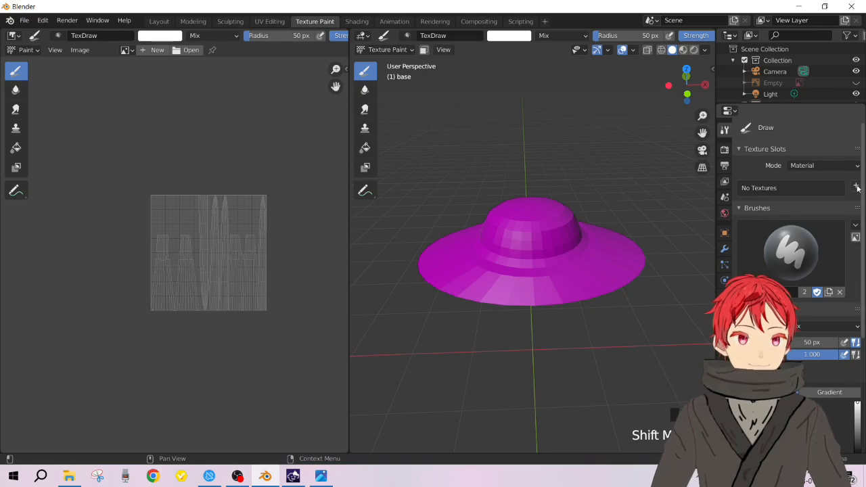
pyautogui.click(856, 186)
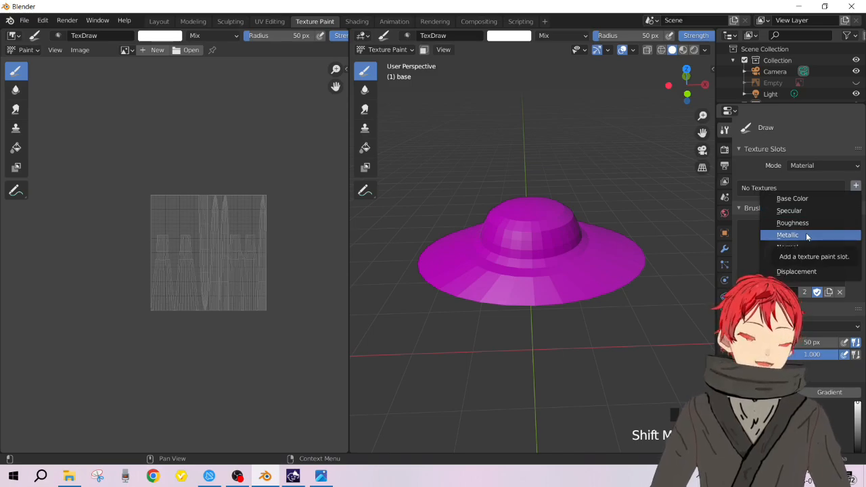
pyautogui.click(814, 201)
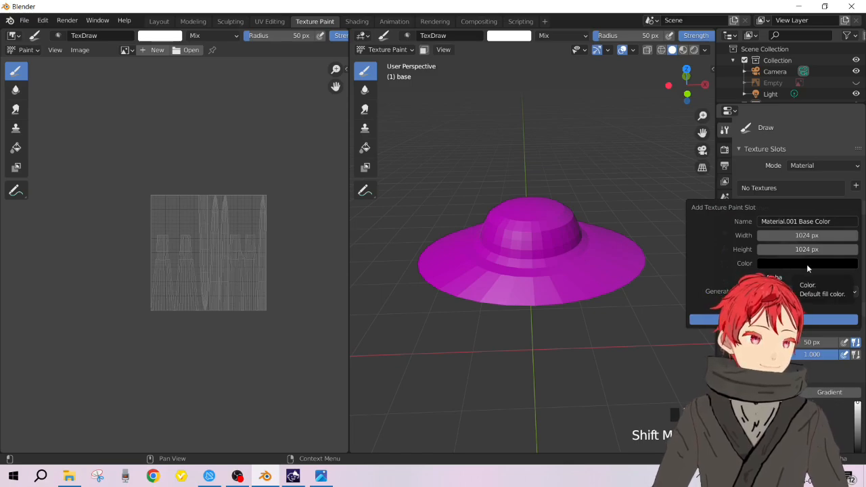
# - Unhide the character reference image and lower it along Z to about 0.95 m in the Layout workspace
pyautogui.click(856, 82)
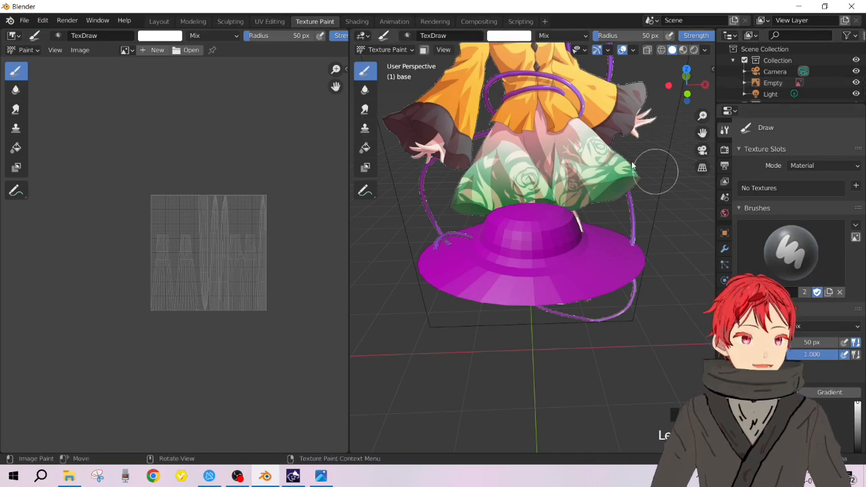
pyautogui.scroll(-2, 562, 140)
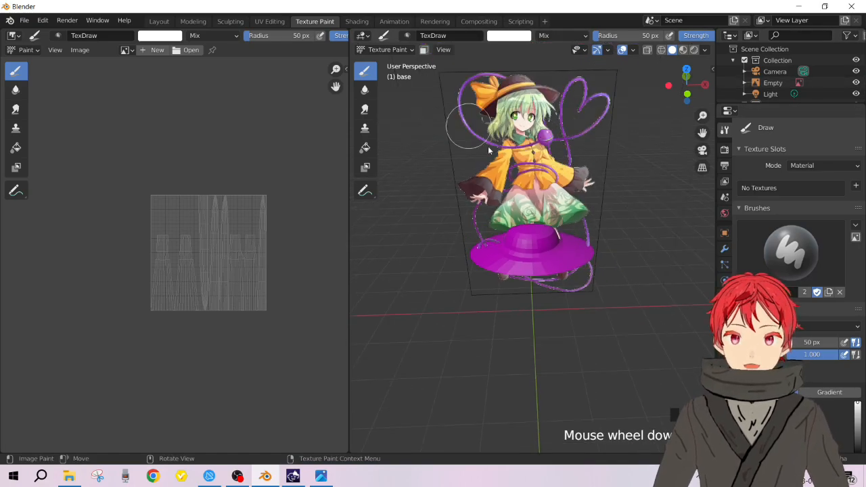
pyautogui.click(159, 21)
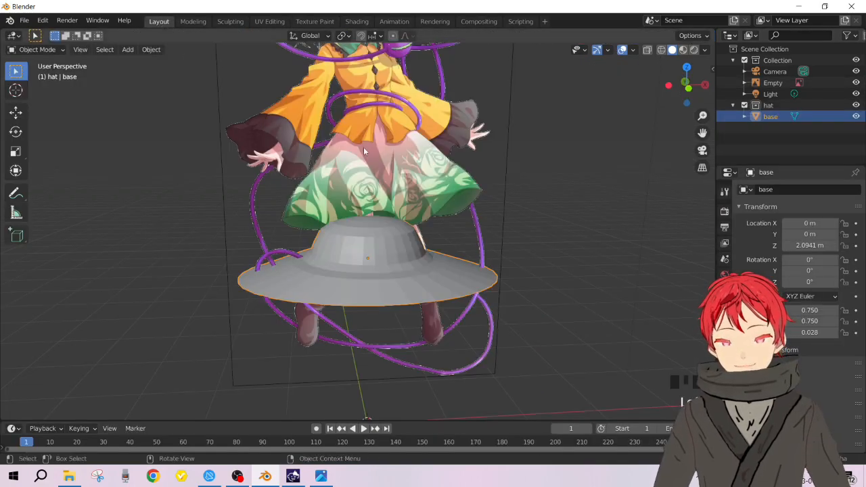
pyautogui.scroll(-3, 363, 147)
pyautogui.click(408, 126)
pyautogui.press('g')
pyautogui.press('z')
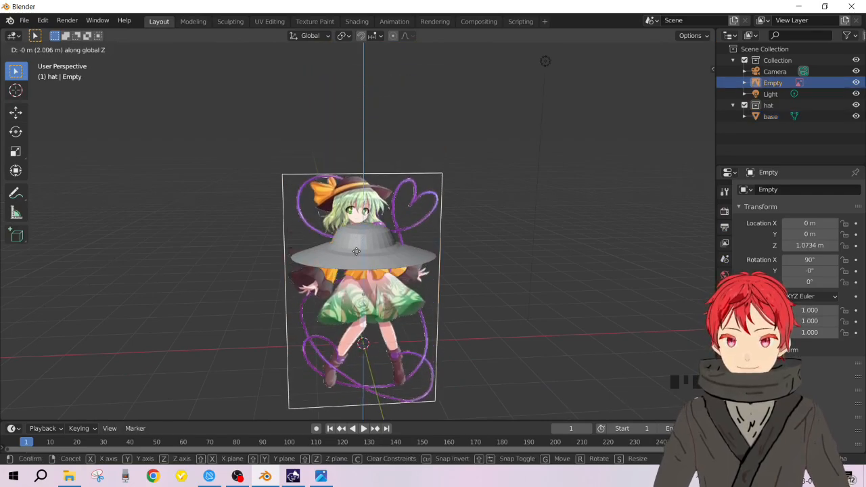
pyautogui.click(357, 255)
# - Move the reference image back behind the hat along Y to about 3.44 m
pyautogui.press('g')
pyautogui.press('z')
pyautogui.press('y')
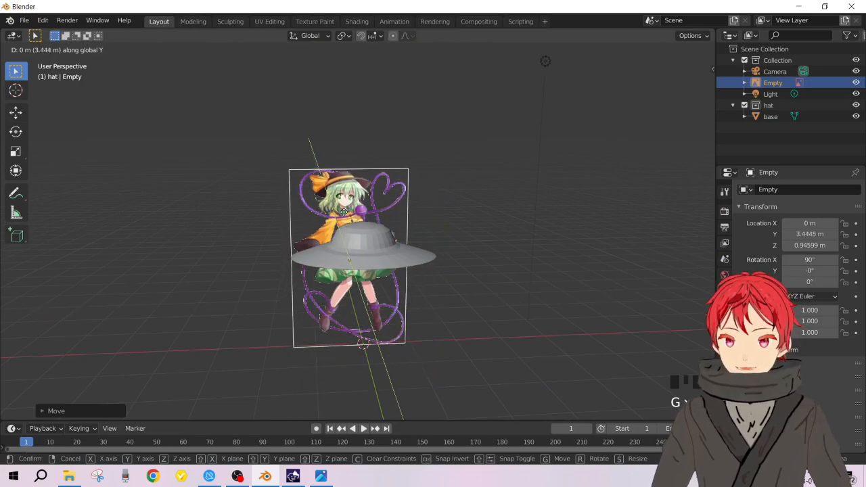
pyautogui.click(344, 215)
# - Select the hat base in the Layout workspace and return to the Texture Paint workspace
pyautogui.click(318, 22)
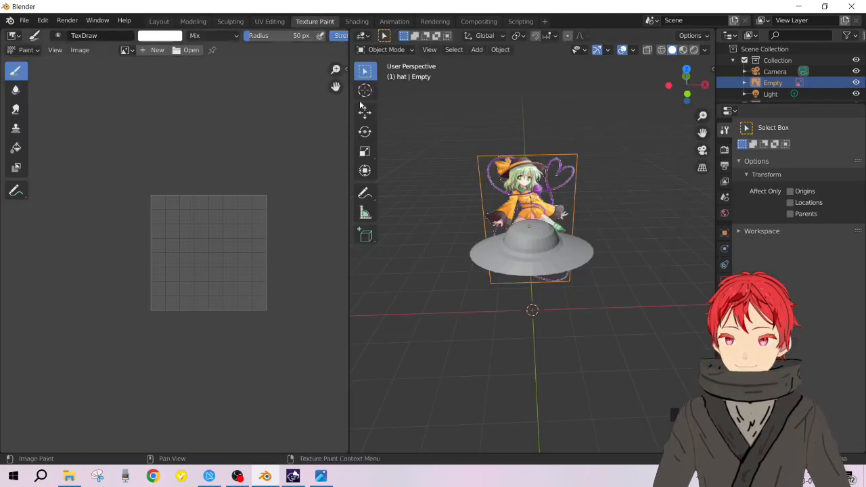
pyautogui.scroll(4, 551, 192)
pyautogui.scroll(2, 549, 128)
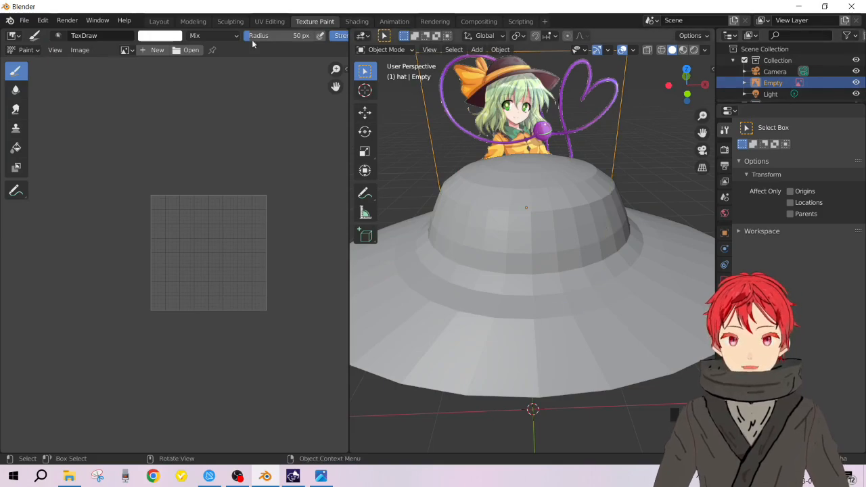
pyautogui.click(159, 21)
pyautogui.click(399, 251)
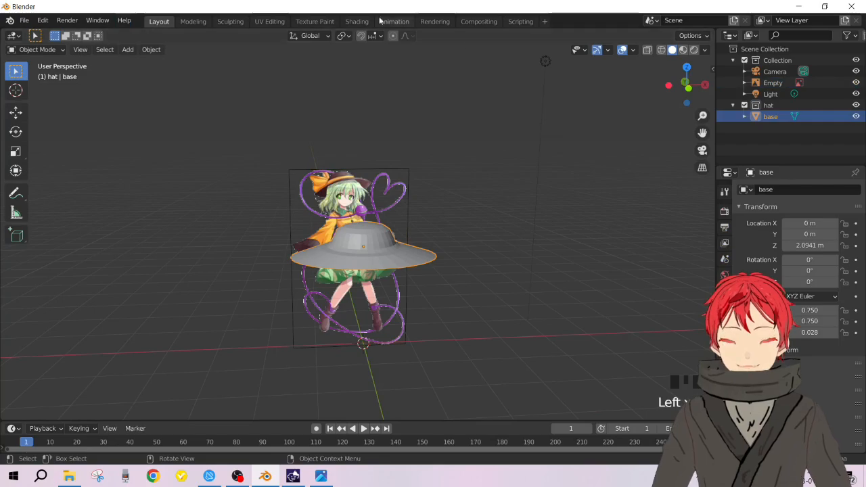
pyautogui.click(315, 21)
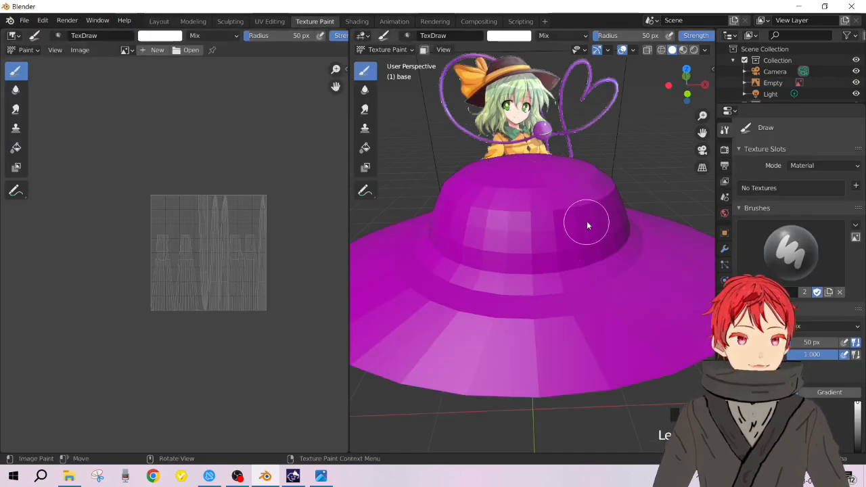
# - Put the hat in Object Mode, reselect it and return it to Texture Paint mode
pyautogui.click(399, 50)
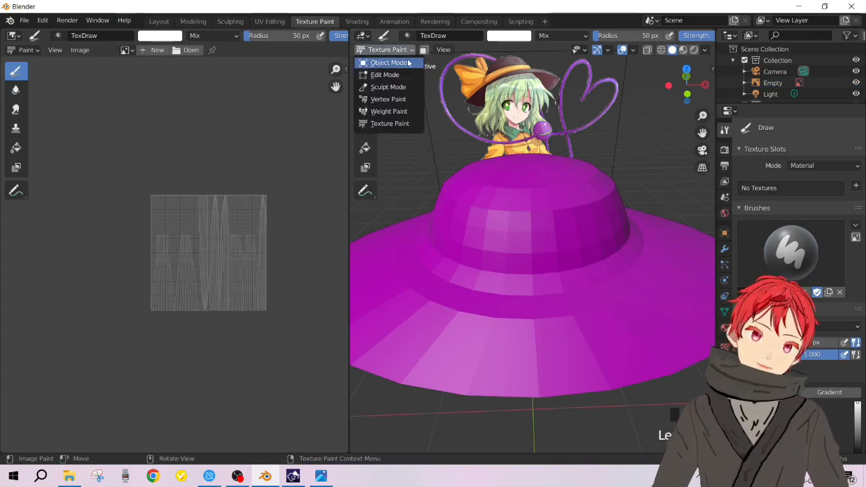
pyautogui.click(387, 62)
pyautogui.click(647, 195)
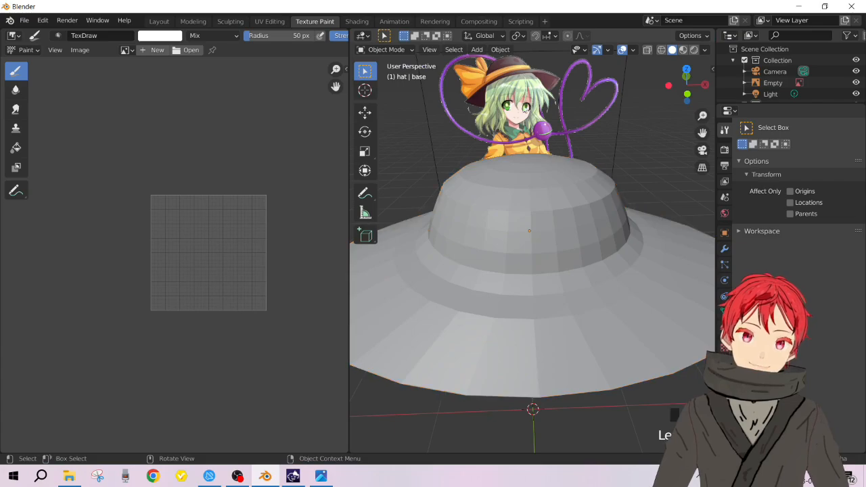
pyautogui.click(595, 215)
pyautogui.click(610, 329)
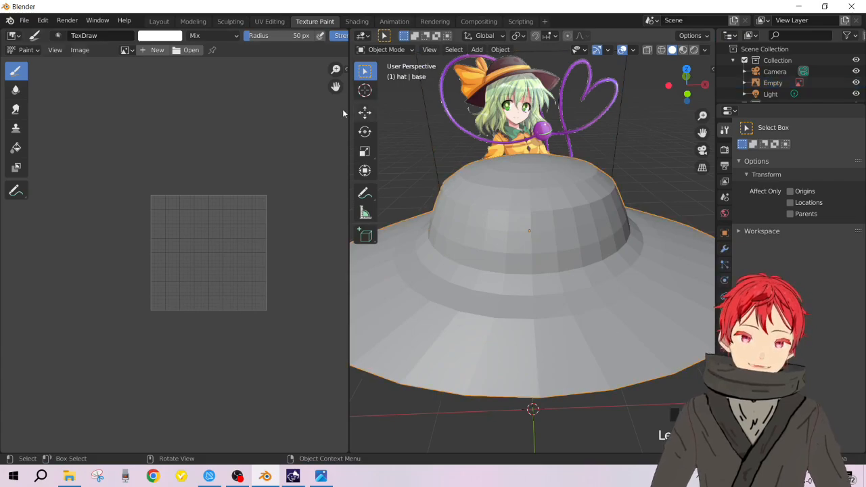
pyautogui.click(385, 49)
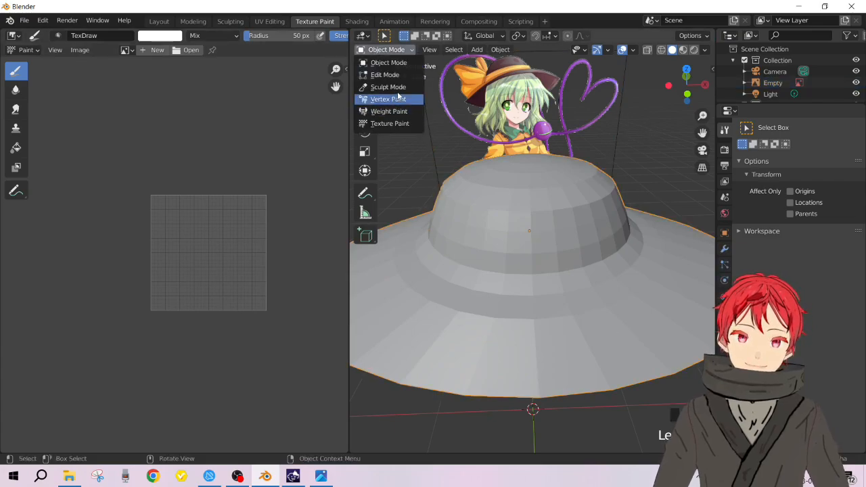
pyautogui.click(389, 123)
# - Examine the hat together with the reference image behind it at different magnifications
pyautogui.scroll(-3, 565, 267)
pyautogui.scroll(3, 528, 250)
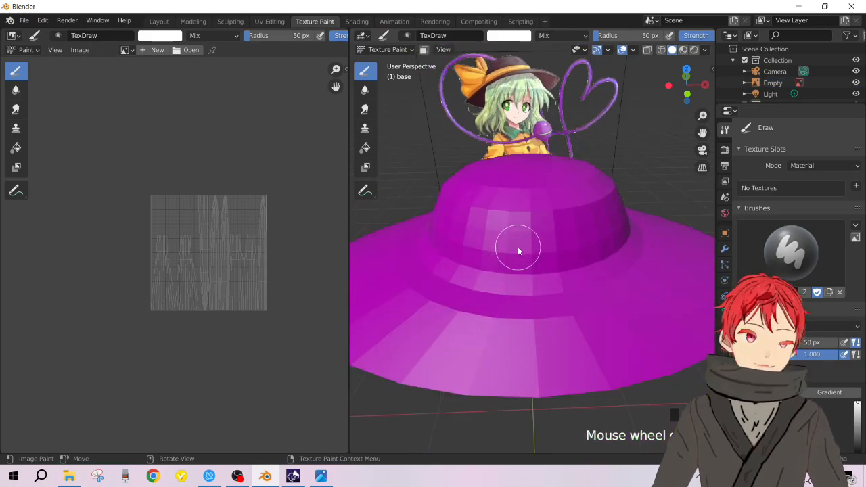
pyautogui.scroll(-2, 541, 255)
pyautogui.moveTo(541, 255); pyautogui.dragTo(568, 250, button='middle')
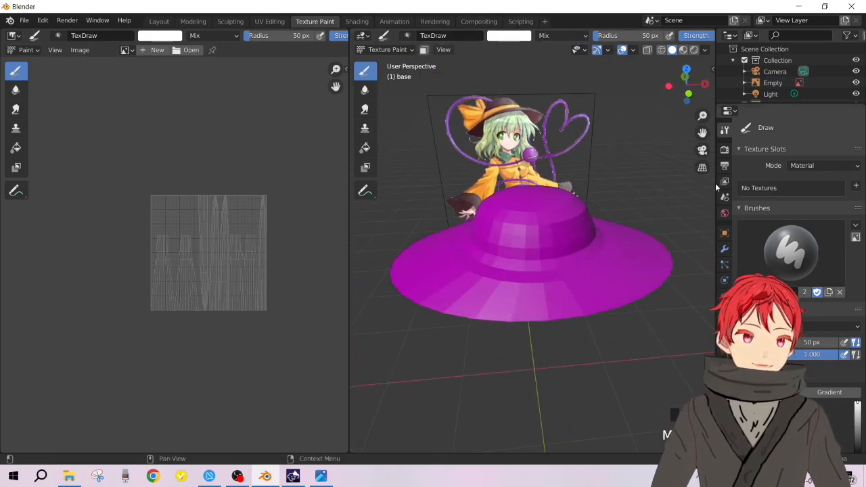
pyautogui.scroll(1, 552, 247)
pyautogui.scroll(-1, 554, 249)
pyautogui.scroll(2, 612, 236)
pyautogui.scroll(-2, 612, 236)
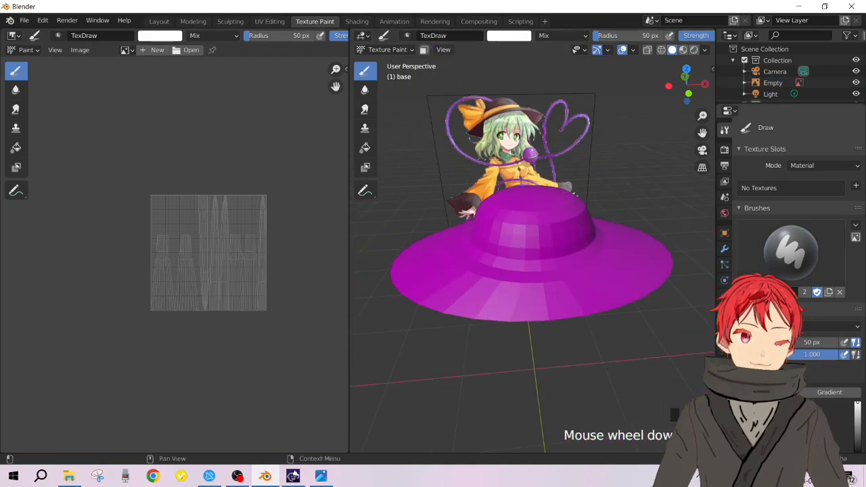
# - Try out the fill color for a new Base Color texture paint slot
pyautogui.click(856, 187)
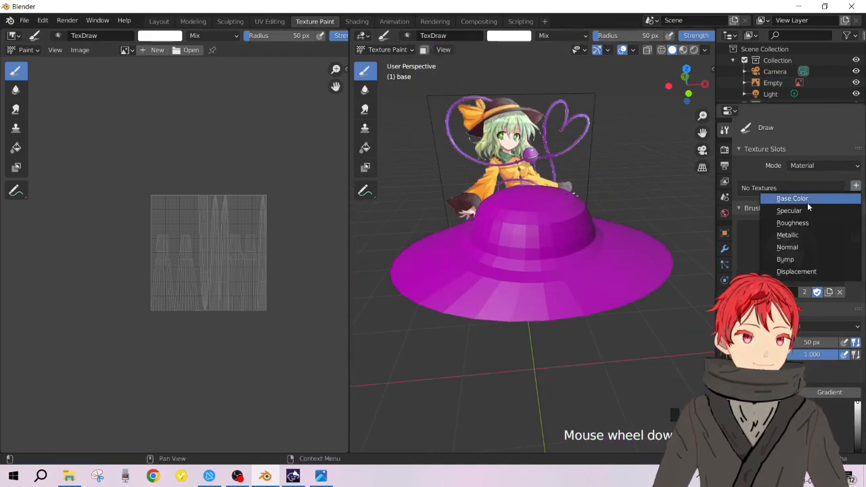
pyautogui.click(778, 197)
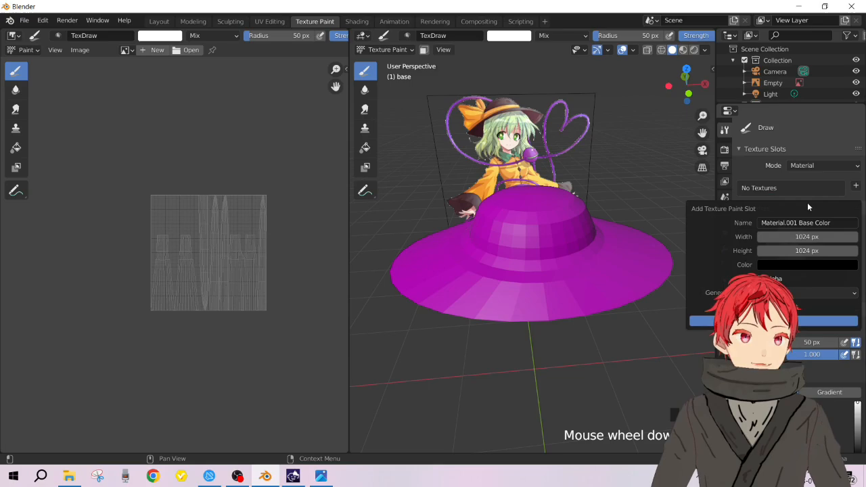
pyautogui.click(790, 264)
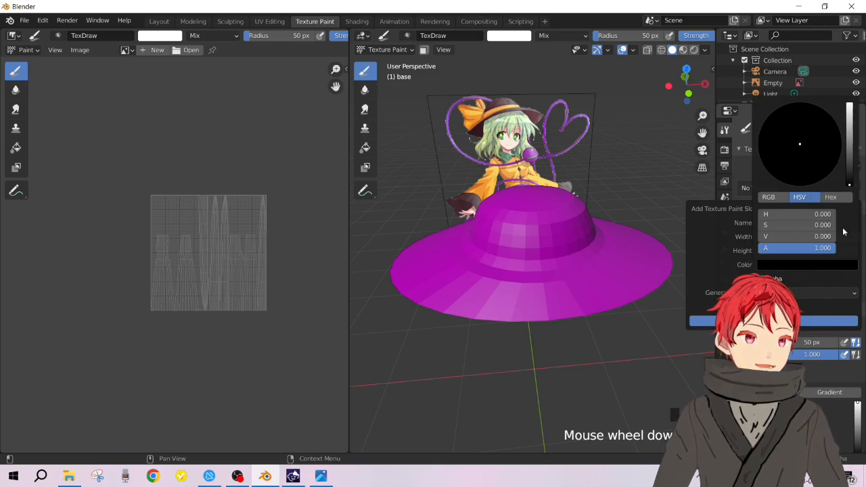
pyautogui.click(806, 265)
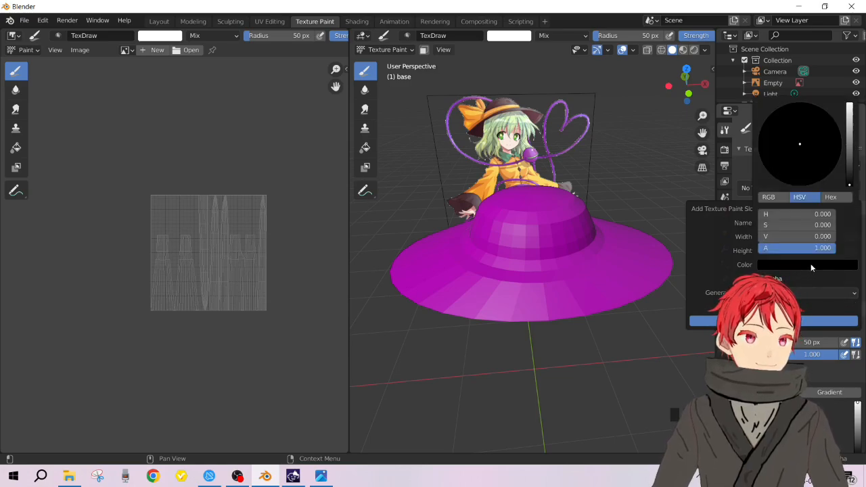
pyautogui.moveTo(850, 170)
pyautogui.mouseDown()
pyautogui.moveTo(850, 134)
pyautogui.moveTo(849, 186)
pyautogui.mouseUp()
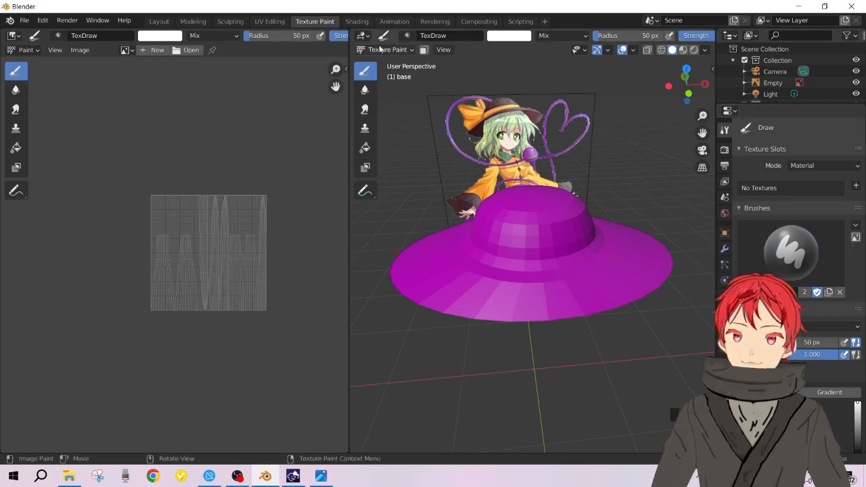
# - Sample the brush color from the dark brown crown of the character's hat in the reference image
pyautogui.click(508, 37)
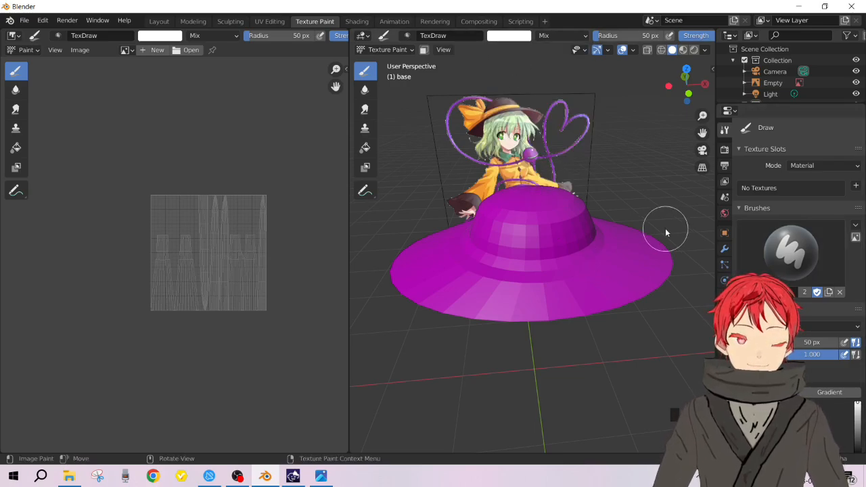
pyautogui.moveTo(638, 250); pyautogui.dragTo(541, 209, button='middle')
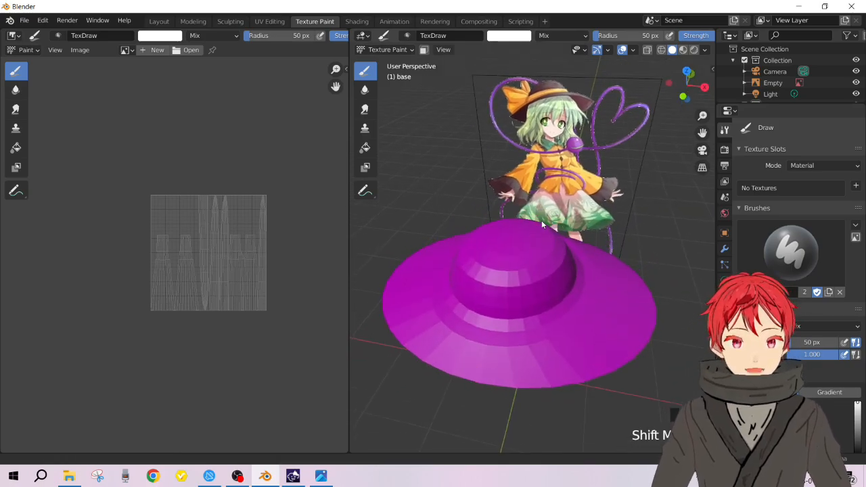
pyautogui.click(514, 36)
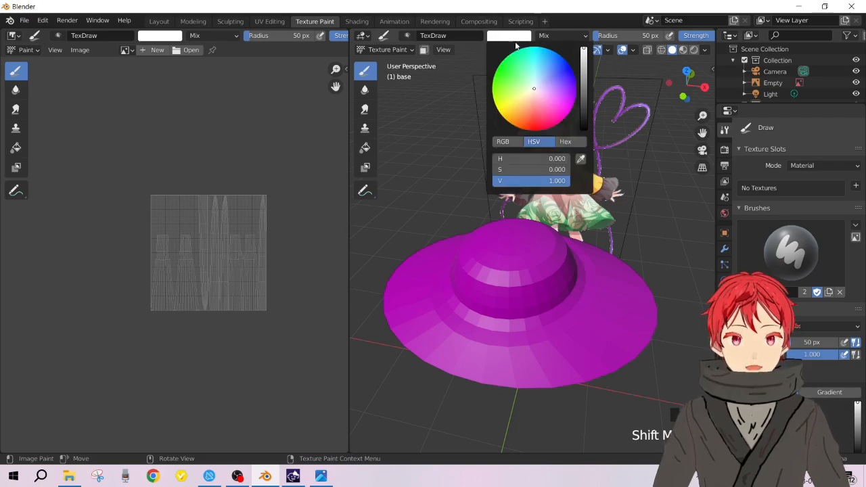
pyautogui.click(580, 159)
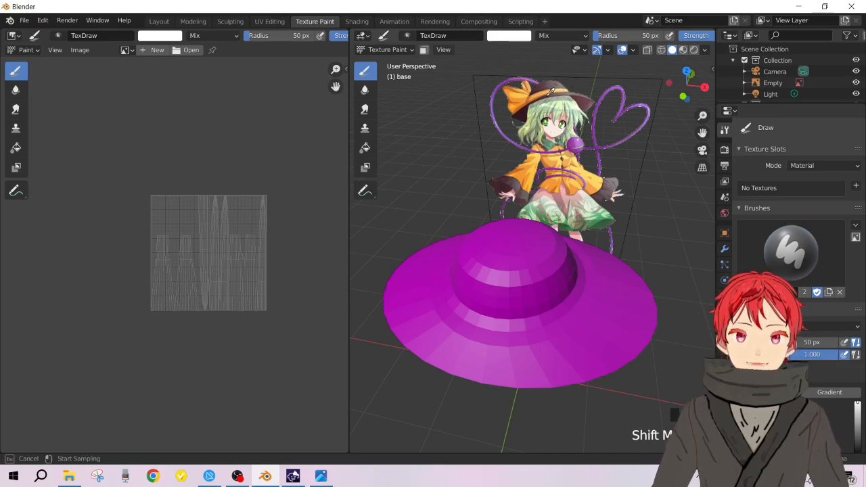
pyautogui.click(550, 93)
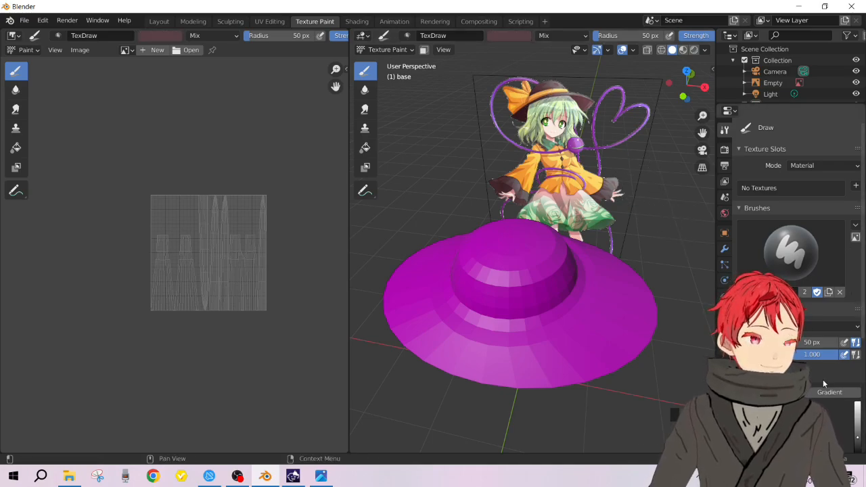
# - Examine the sampled brush color's settings and compare its RGB and HSV values
pyautogui.scroll(-5, 851, 251)
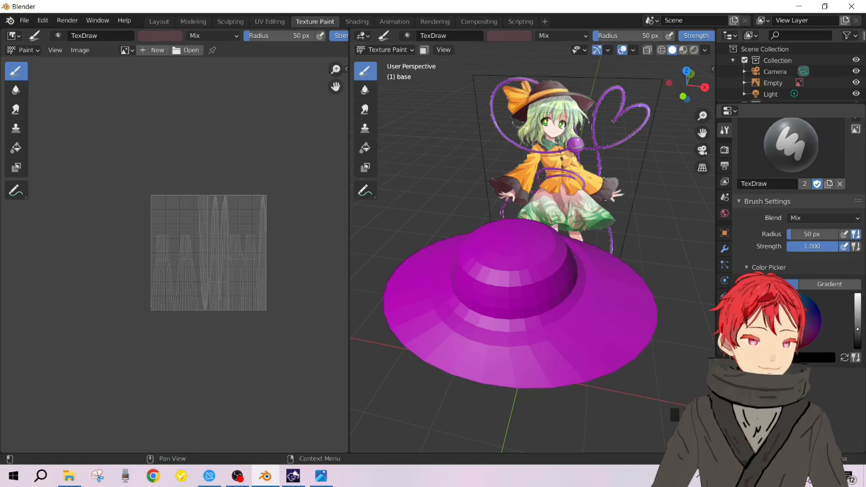
pyautogui.click(815, 357)
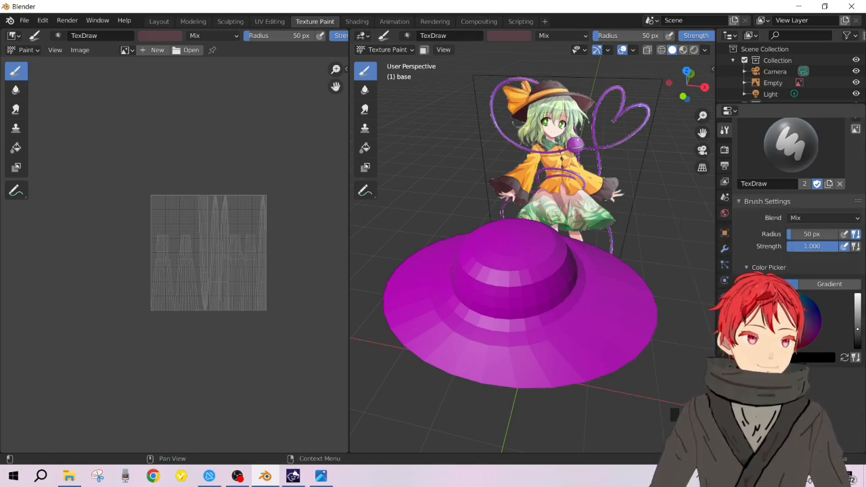
pyautogui.click(515, 35)
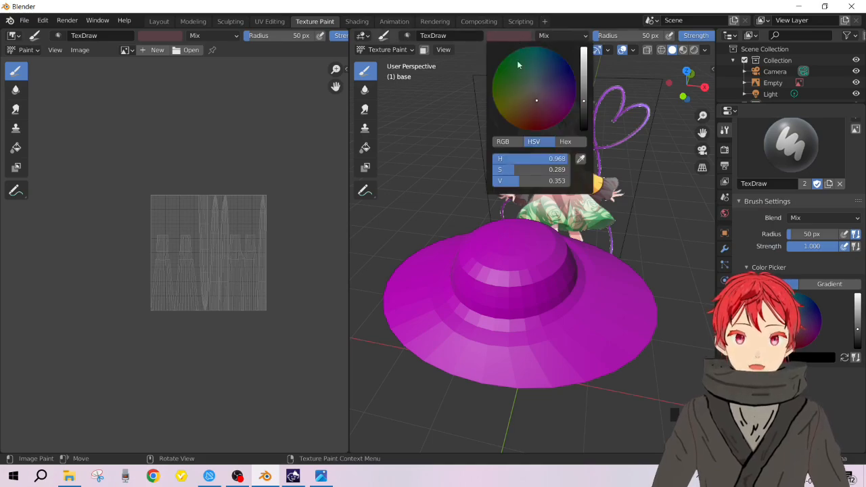
pyautogui.click(508, 141)
pyautogui.click(534, 141)
pyautogui.click(518, 142)
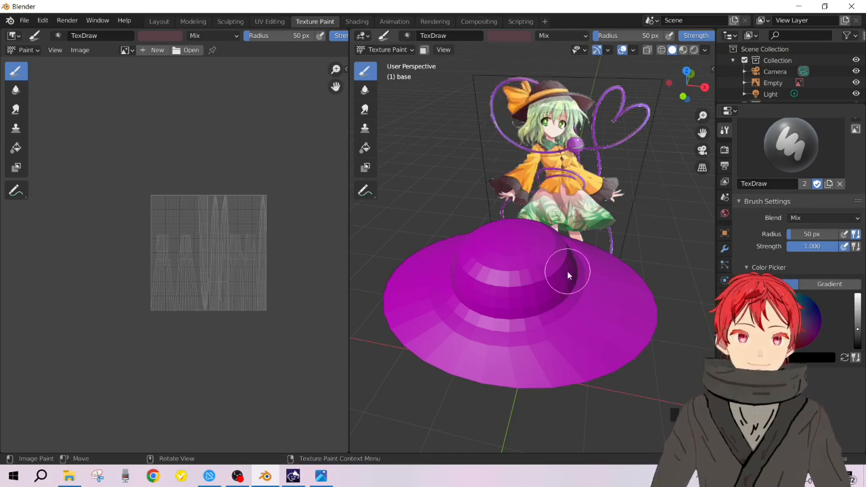
# - Add a Base Color texture paint slot of 1024 × 1024 px with a black fill and try a brush stroke on the hat's brim
pyautogui.scroll(5, 858, 188)
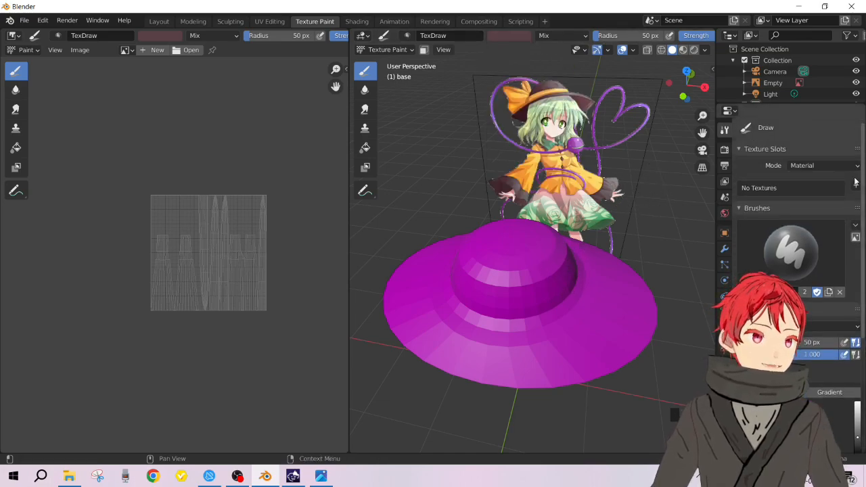
pyautogui.click(856, 187)
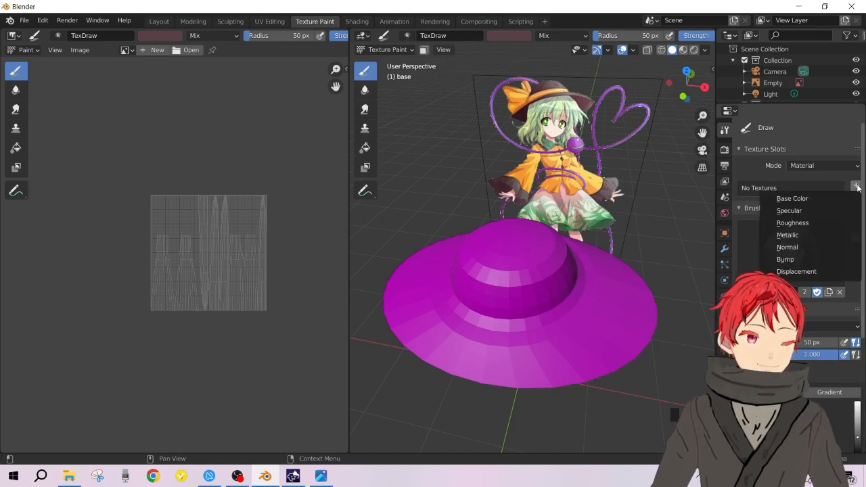
pyautogui.click(798, 198)
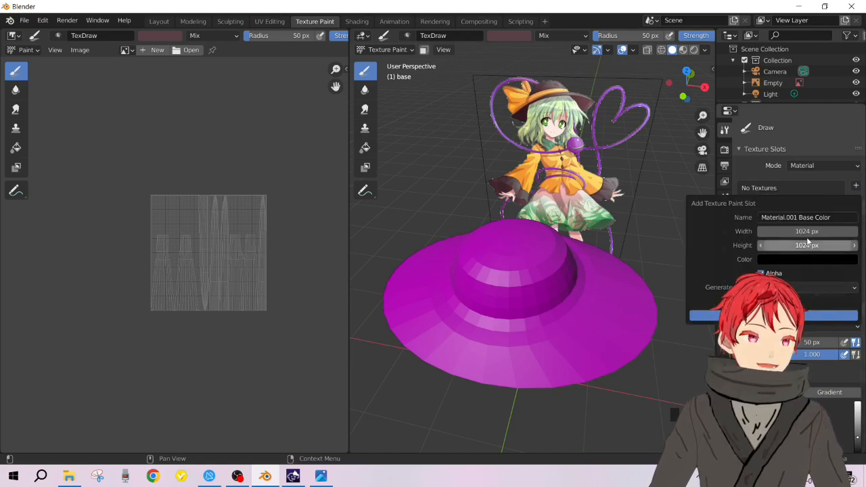
pyautogui.click(808, 260)
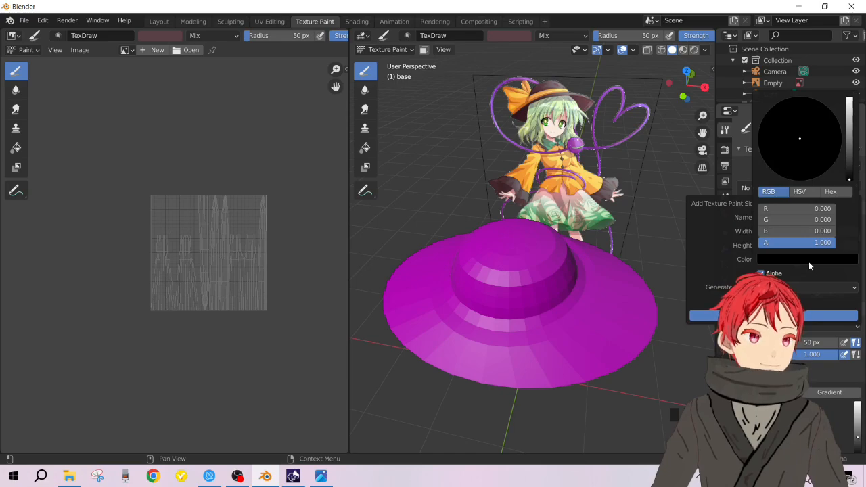
pyautogui.click(807, 194)
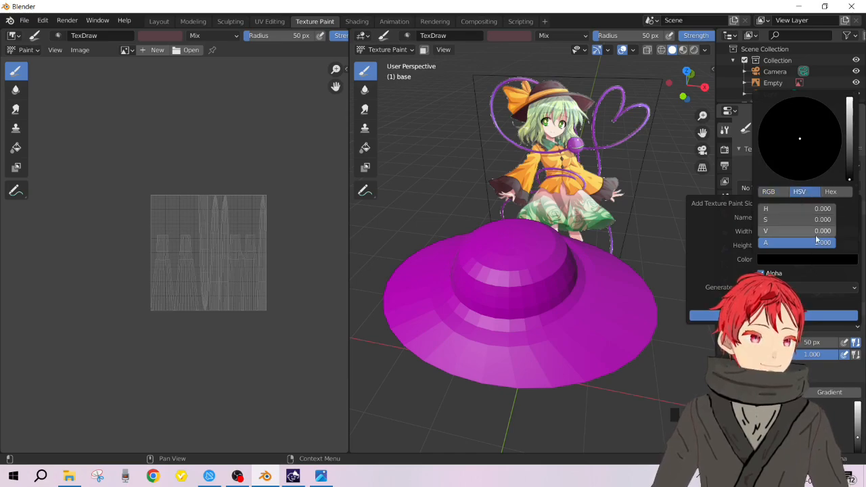
pyautogui.click(826, 261)
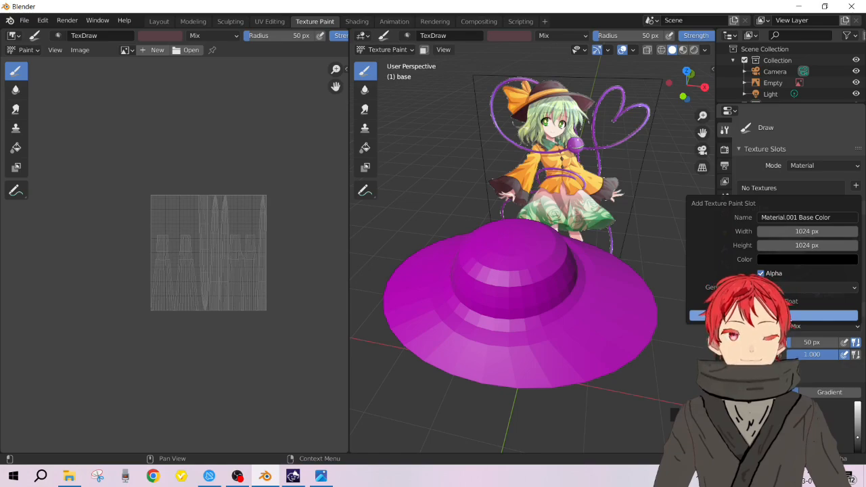
pyautogui.click(773, 316)
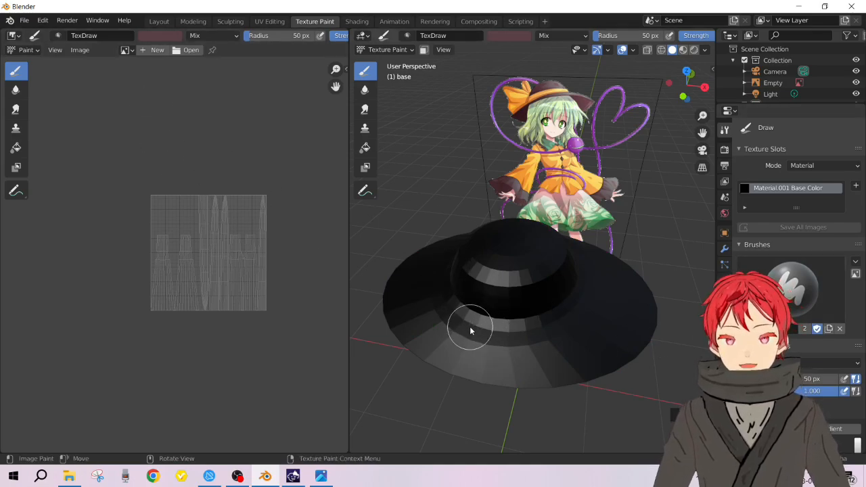
pyautogui.moveTo(470, 325); pyautogui.dragTo(528, 338)
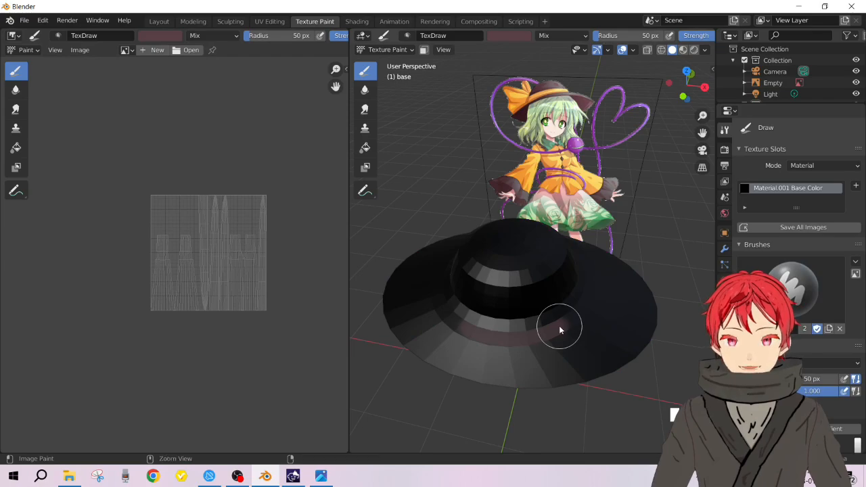
pyautogui.hotkey('ctrl', 'z')
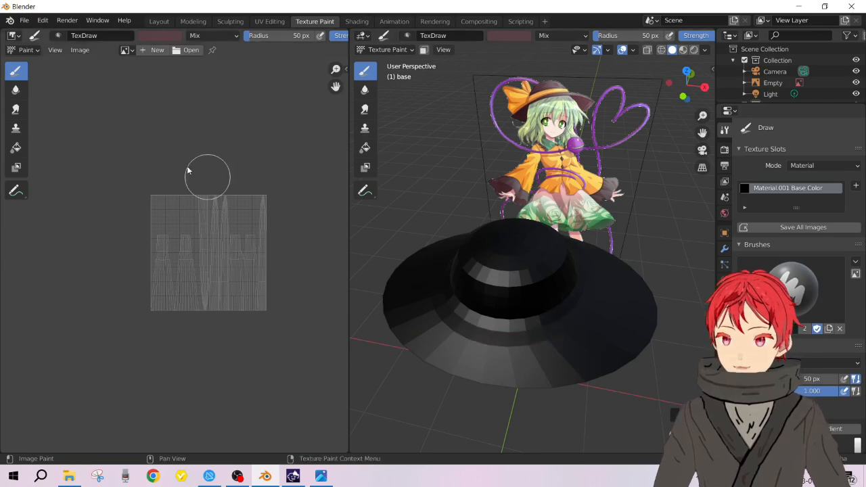
# - Show the Material.001 Base Color texture in the image editor and slightly enlarge the texture slot list
pyautogui.click(126, 50)
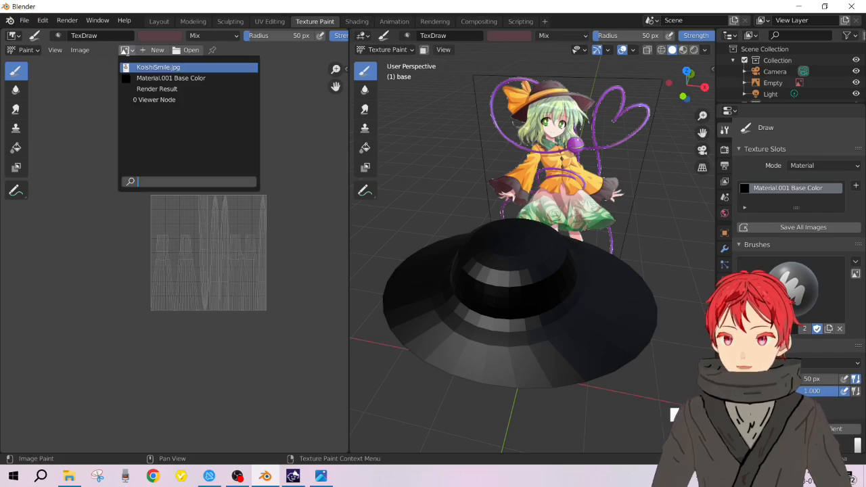
pyautogui.click(148, 79)
pyautogui.scroll(-6, 194, 213)
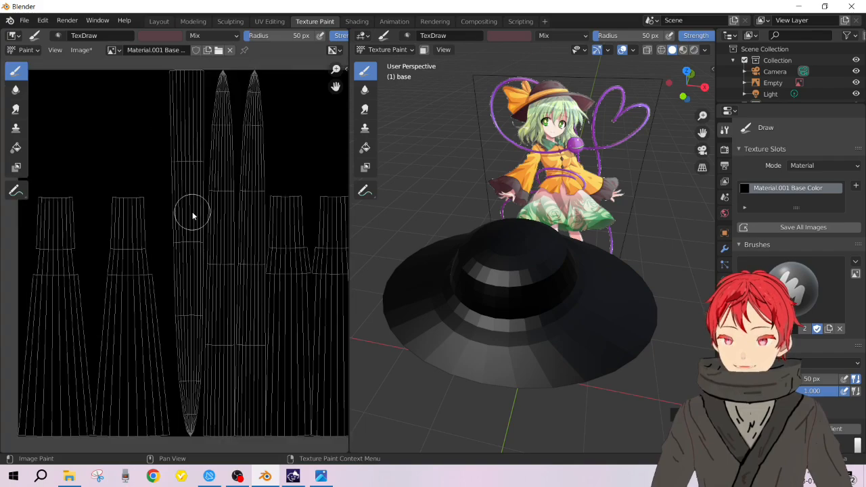
pyautogui.scroll(2, 223, 229)
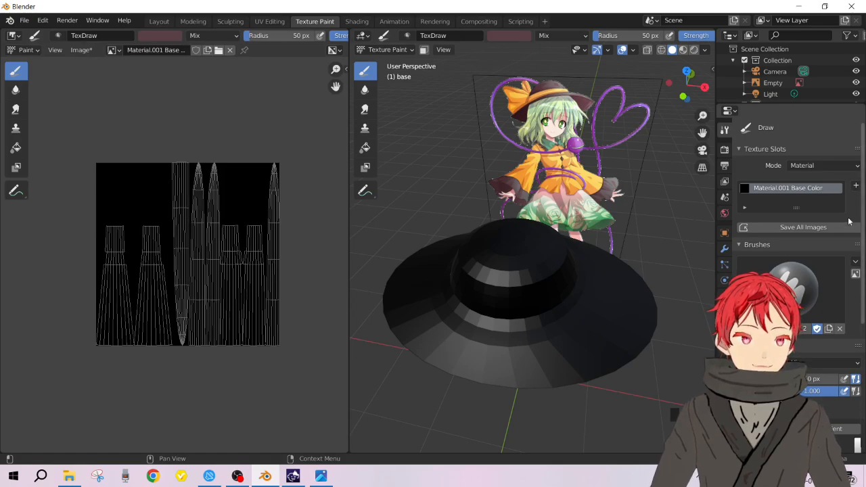
pyautogui.moveTo(795, 209); pyautogui.dragTo(796, 220)
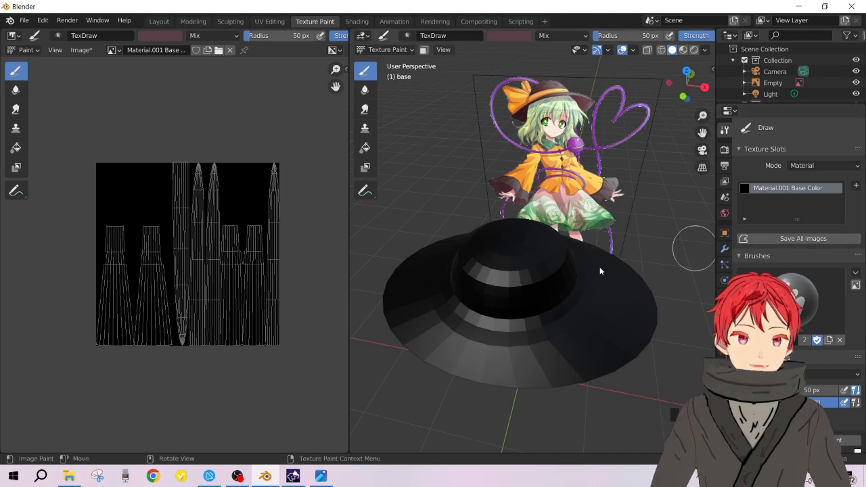
# - Try brush strokes on the hat's inner brim ring and crown top, and directly across the texture image
pyautogui.moveTo(463, 316)
pyautogui.mouseDown()
pyautogui.moveTo(560, 313)
pyautogui.moveTo(600, 297)
pyautogui.mouseUp()
pyautogui.moveTo(453, 298); pyautogui.dragTo(432, 290)
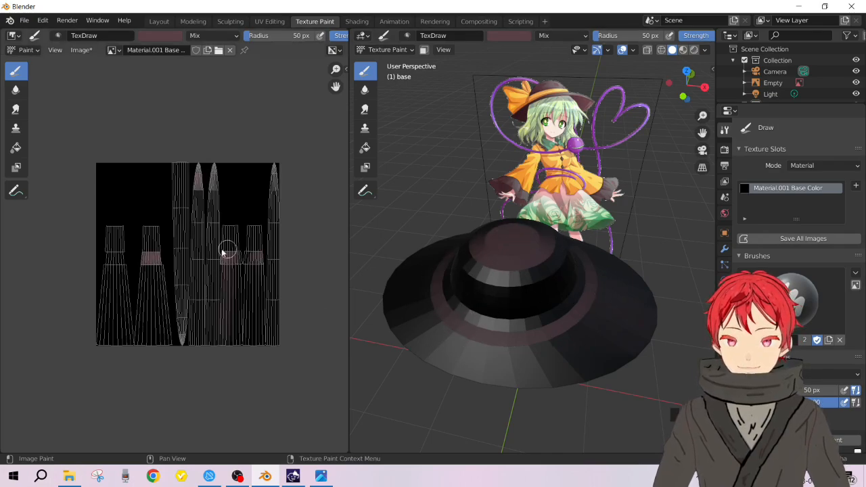
pyautogui.moveTo(493, 316); pyautogui.dragTo(573, 288, button='middle')
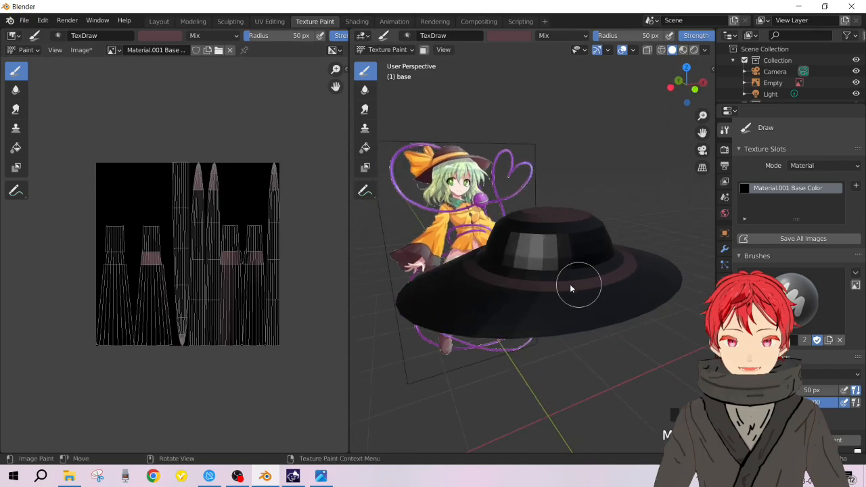
pyautogui.moveTo(174, 188)
pyautogui.mouseDown()
pyautogui.moveTo(161, 248)
pyautogui.moveTo(86, 255)
pyautogui.moveTo(196, 167)
pyautogui.mouseUp()
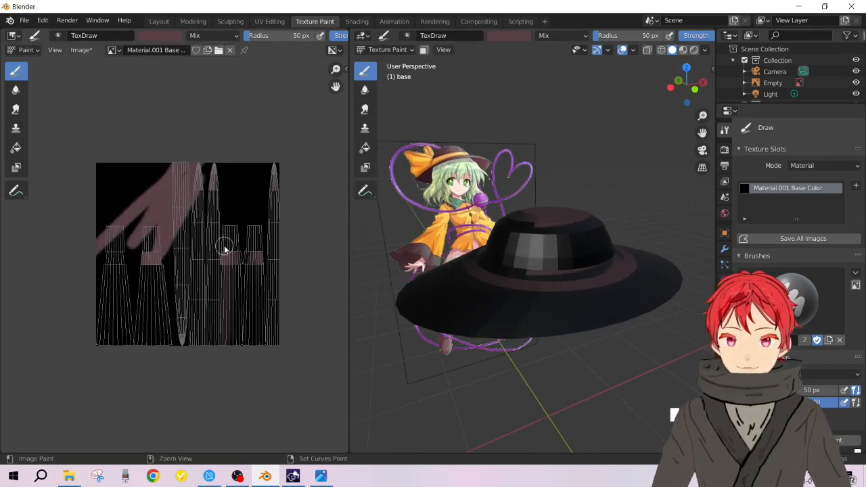
pyautogui.hotkey('ctrl', 'z')
pyautogui.scroll(2, 149, 241)
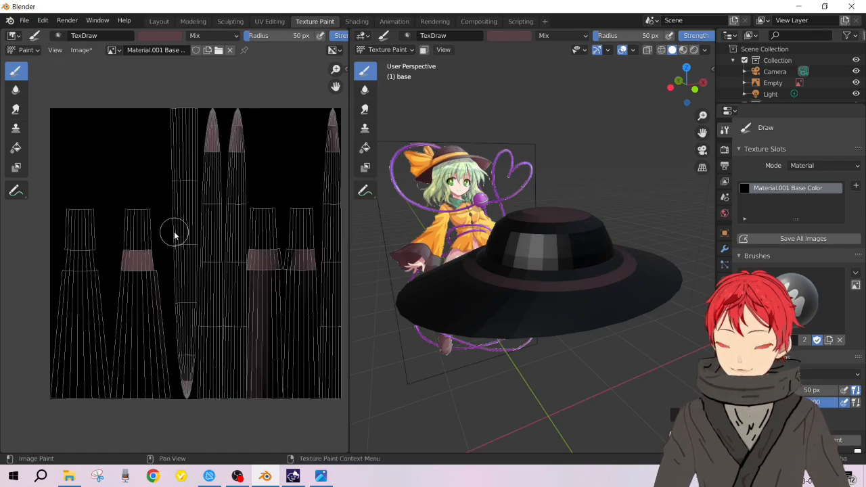
# - Sample a darker brown from the hat model as the brush color and try painting the brim with it
pyautogui.press('s')
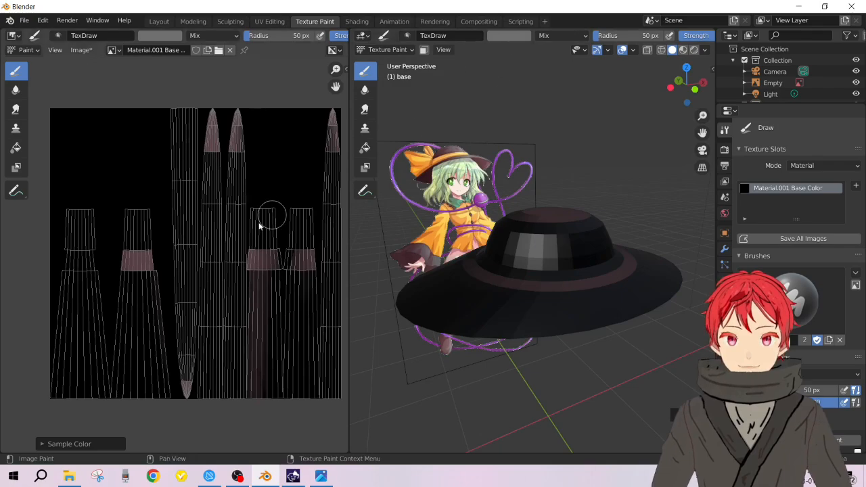
pyautogui.click(521, 36)
pyautogui.click(579, 160)
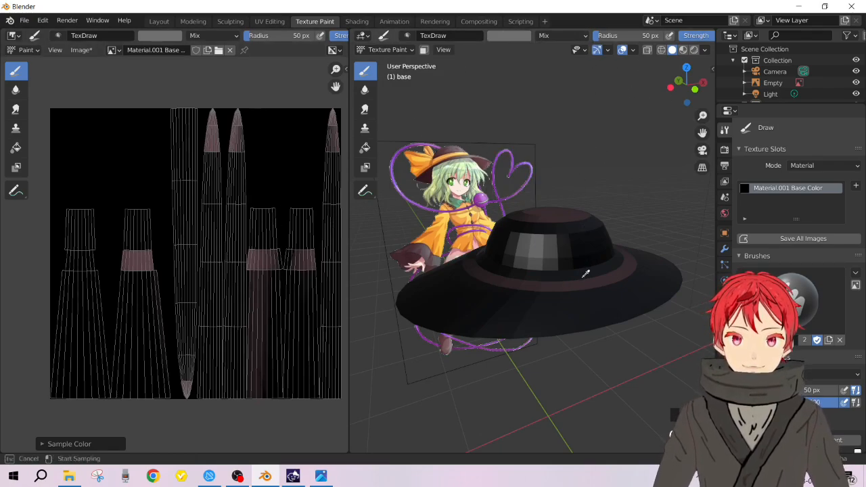
pyautogui.click(586, 279)
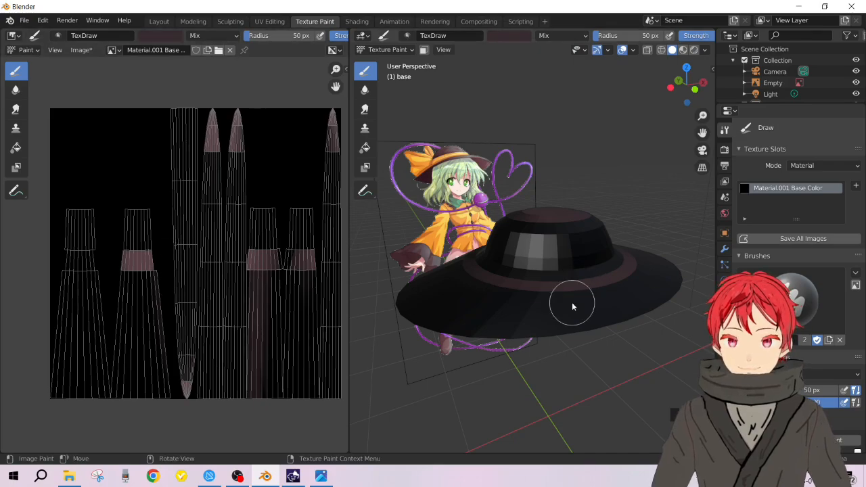
pyautogui.moveTo(587, 309)
pyautogui.mouseDown()
pyautogui.moveTo(521, 329)
pyautogui.moveTo(612, 270)
pyautogui.moveTo(493, 329)
pyautogui.moveTo(474, 302)
pyautogui.mouseUp()
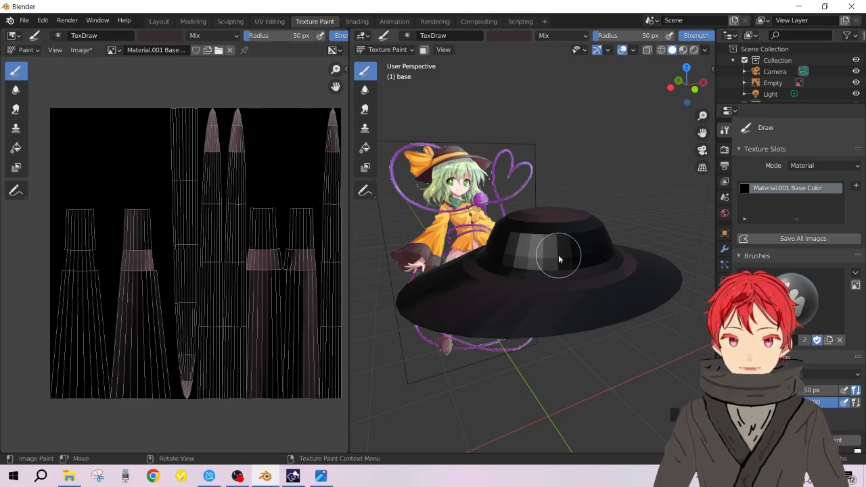
pyautogui.scroll(-2, 558, 255)
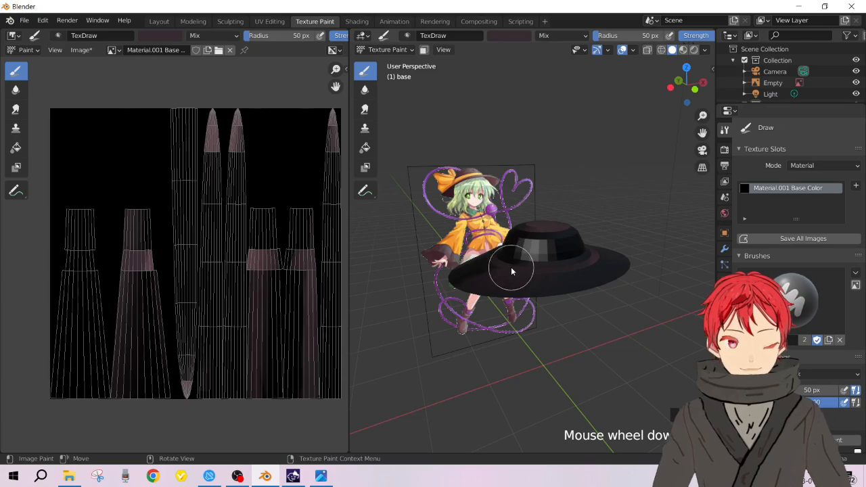
pyautogui.press('t')
pyautogui.press('t')
pyautogui.press('t')
pyautogui.press('t')
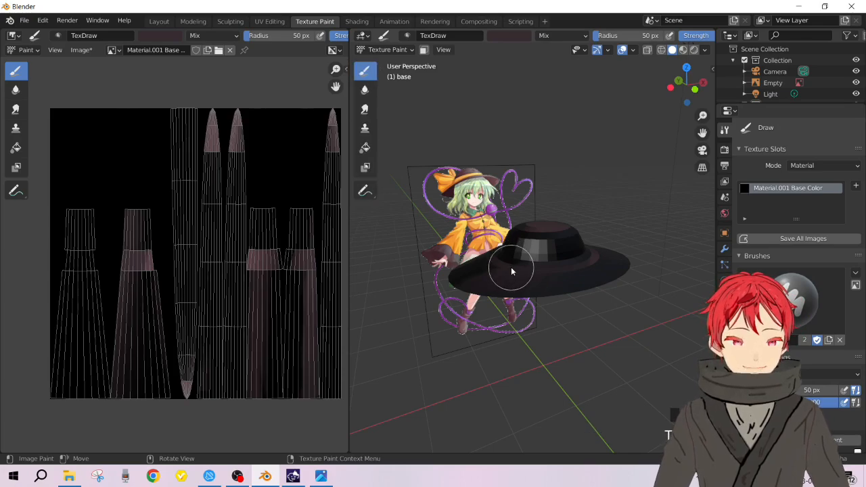
pyautogui.press('t')
pyautogui.press('t')
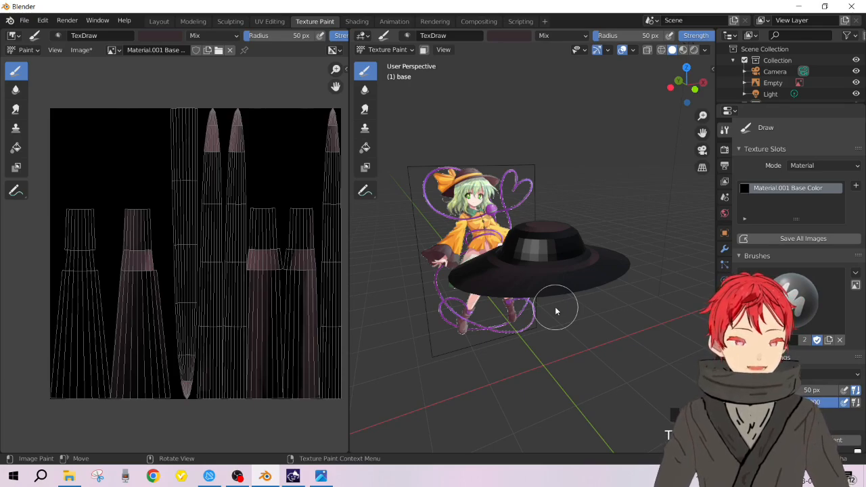
# - Sample the lighter reddish brown as the brush color and undo the paint strokes on the hat
pyautogui.click(237, 476)
pyautogui.press('s')
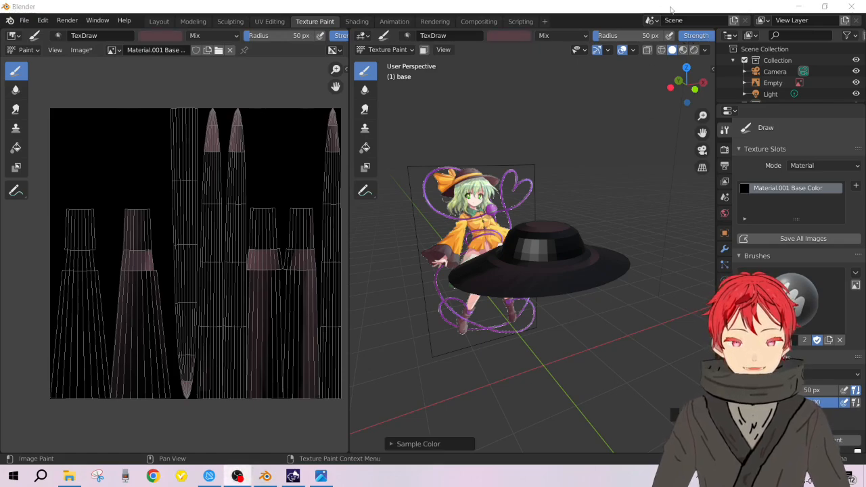
pyautogui.click(632, 9)
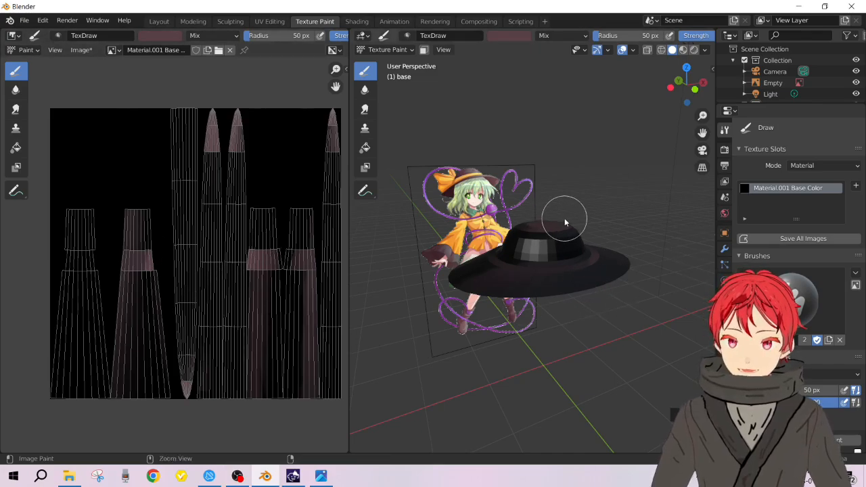
pyautogui.hotkey('ctrl', 'z')
pyautogui.hotkey('ctrl', 'z')
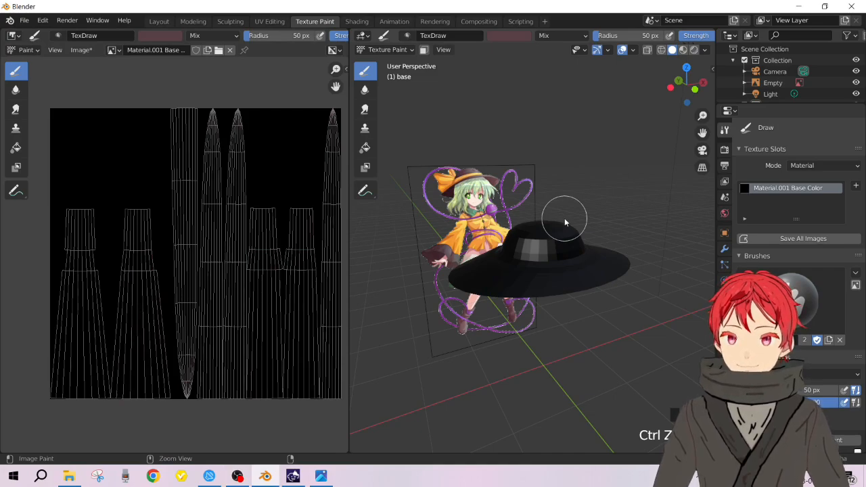
# - Try re-unwrapping the hat with Smart UV Project, using a 66 angle limit, Correct Aspect and Stretch to UV Bounds
pyautogui.click(281, 20)
pyautogui.scroll(-4, 216, 203)
pyautogui.scroll(3, 186, 174)
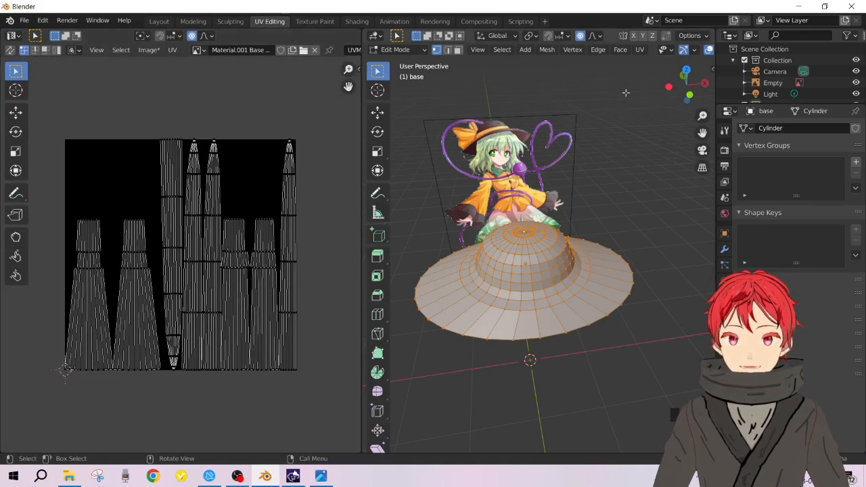
pyautogui.click(636, 52)
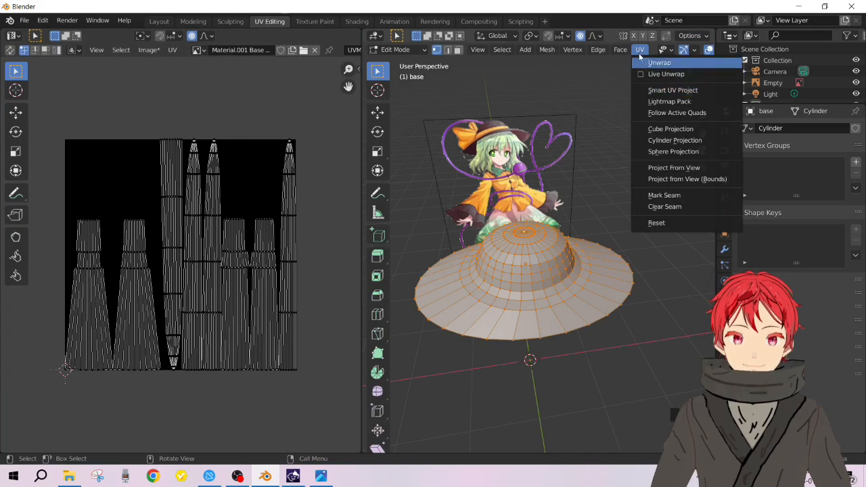
pyautogui.click(654, 90)
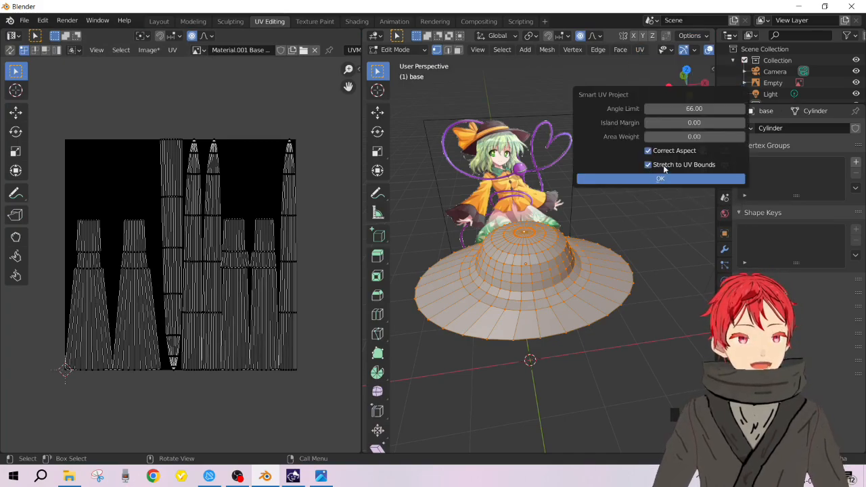
pyautogui.click(647, 178)
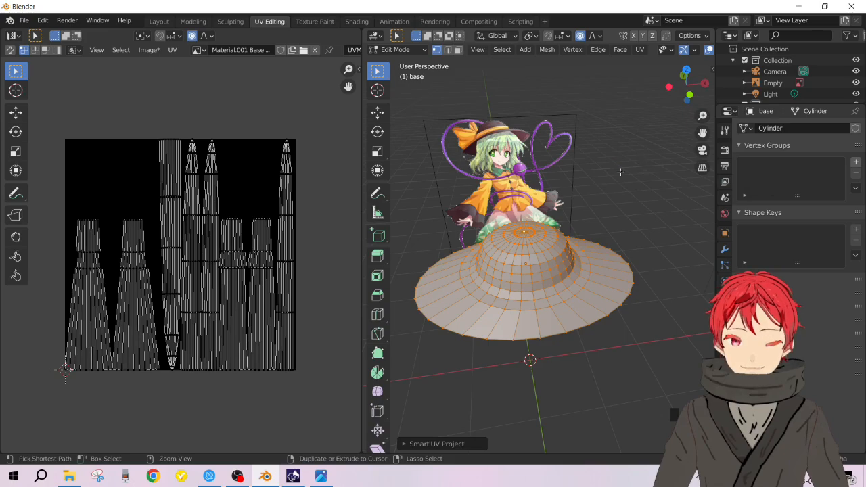
pyautogui.scroll(1, 242, 192)
pyautogui.scroll(-1, 242, 193)
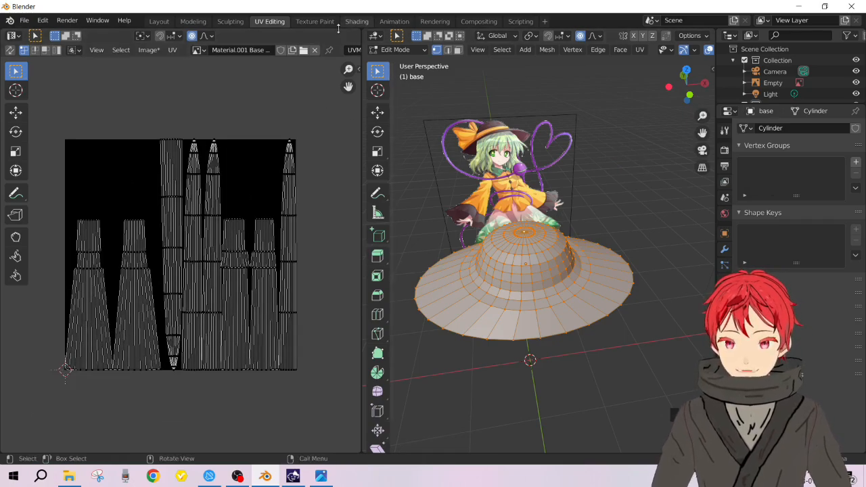
# - Return to texture painting and enlarge the brush radius to 106 px
pyautogui.click(314, 21)
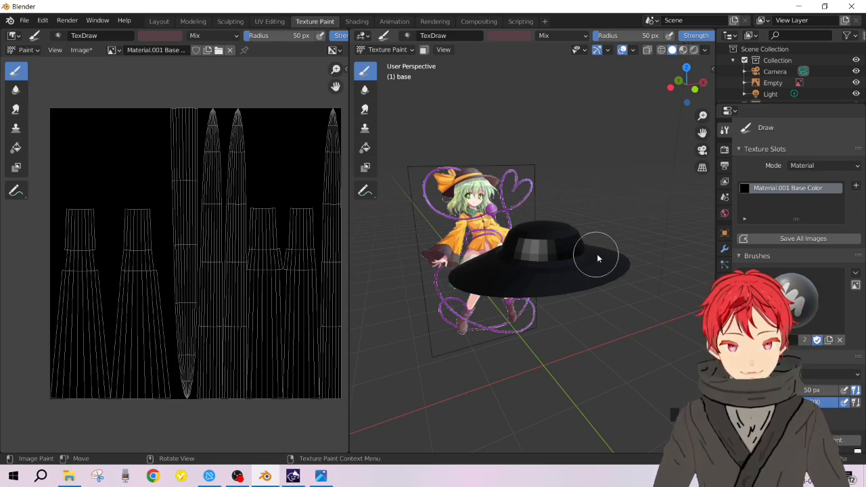
pyautogui.press('f')
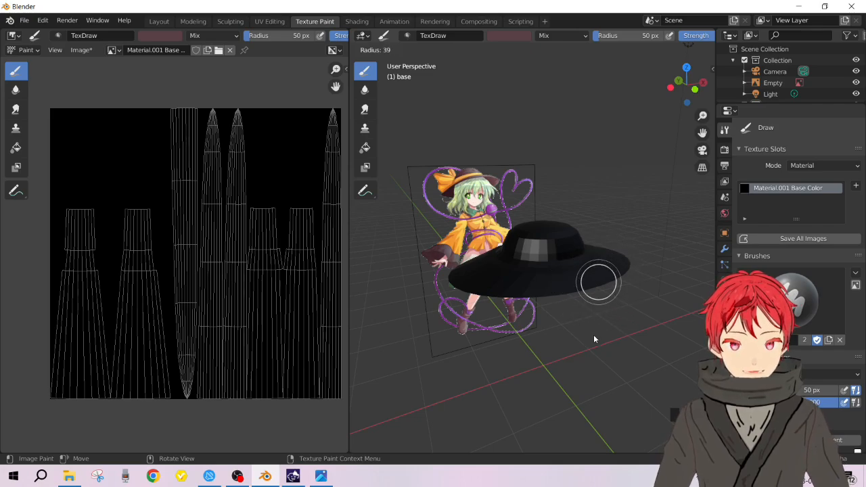
pyautogui.click(624, 217)
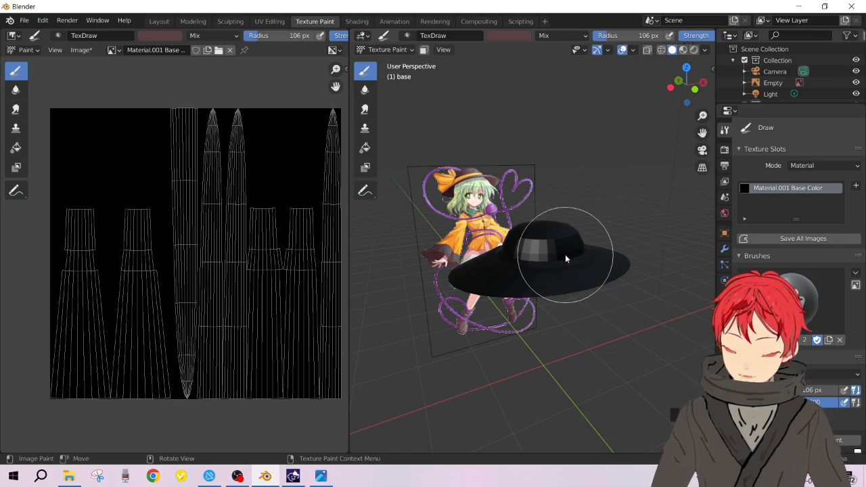
# - Adjust the brush strength and cover the entire Material.001 Base Color texture with the sampled reddish brown
pyautogui.hotkey('shift', 'f')
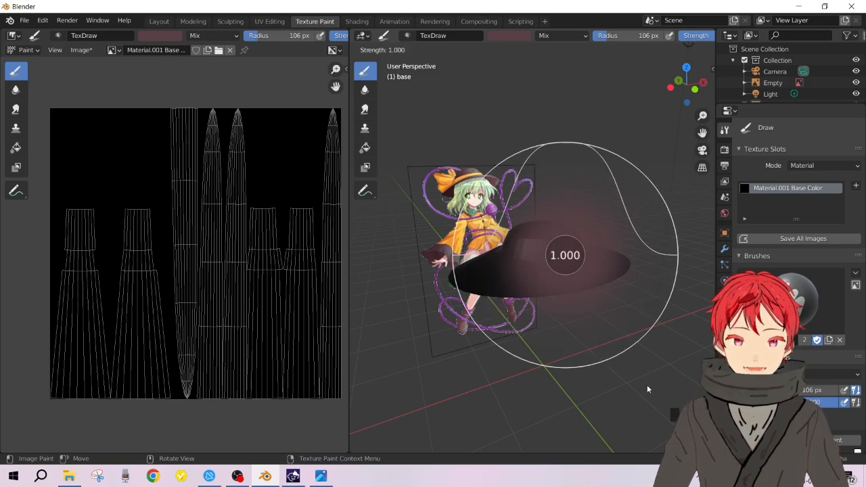
pyautogui.click(521, 230)
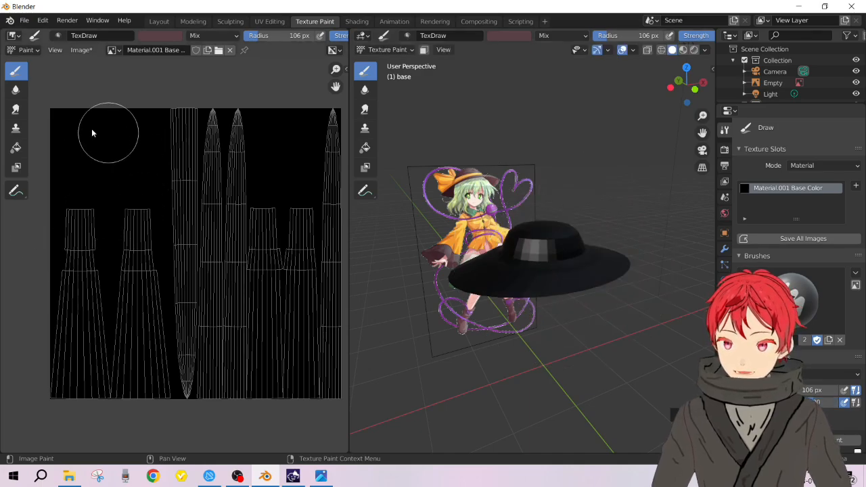
pyautogui.moveTo(63, 119)
pyautogui.mouseDown()
pyautogui.moveTo(67, 199)
pyautogui.moveTo(68, 151)
pyautogui.moveTo(82, 232)
pyautogui.moveTo(142, 176)
pyautogui.mouseUp()
pyautogui.moveTo(20, 192)
pyautogui.mouseDown()
pyautogui.moveTo(222, 151)
pyautogui.moveTo(72, 116)
pyautogui.moveTo(122, 120)
pyautogui.moveTo(193, 193)
pyautogui.moveTo(300, 155)
pyautogui.moveTo(315, 140)
pyautogui.moveTo(139, 245)
pyautogui.moveTo(328, 216)
pyautogui.moveTo(319, 241)
pyautogui.moveTo(204, 289)
pyautogui.moveTo(135, 377)
pyautogui.moveTo(128, 270)
pyautogui.moveTo(208, 289)
pyautogui.mouseUp()
pyautogui.moveTo(255, 266); pyautogui.dragTo(241, 255)
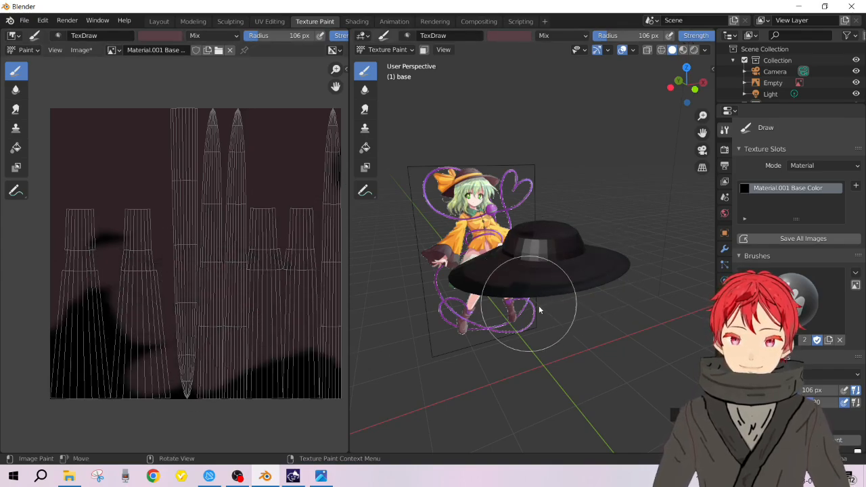
pyautogui.scroll(5, 550, 216)
pyautogui.scroll(-6, 551, 216)
pyautogui.moveTo(550, 217)
pyautogui.mouseDown(button='middle')
pyautogui.moveTo(552, 275)
pyautogui.moveTo(548, 269)
pyautogui.moveTo(591, 283)
pyautogui.mouseUp(button='middle')
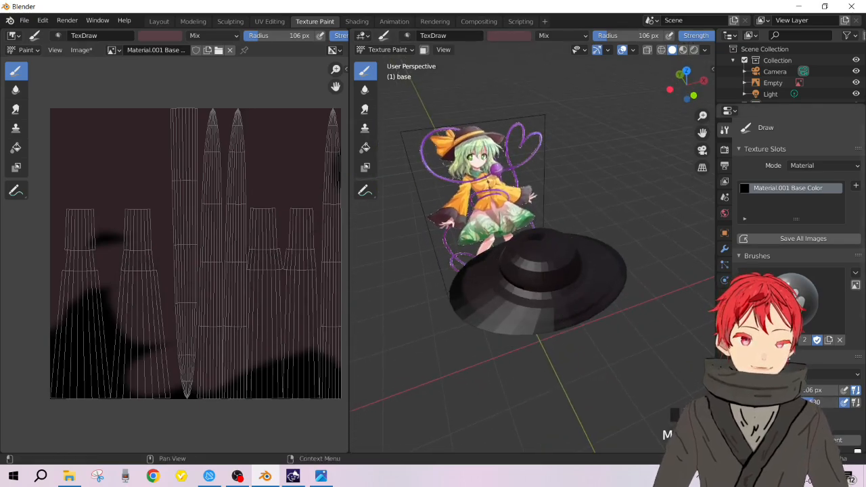
pyautogui.moveTo(264, 153); pyautogui.dragTo(95, 309)
pyautogui.moveTo(75, 215)
pyautogui.mouseDown()
pyautogui.moveTo(155, 194)
pyautogui.moveTo(273, 120)
pyautogui.moveTo(222, 105)
pyautogui.moveTo(175, 115)
pyautogui.moveTo(193, 132)
pyautogui.moveTo(56, 148)
pyautogui.moveTo(284, 163)
pyautogui.moveTo(95, 230)
pyautogui.moveTo(329, 174)
pyautogui.moveTo(87, 251)
pyautogui.moveTo(333, 199)
pyautogui.moveTo(85, 283)
pyautogui.moveTo(332, 267)
pyautogui.moveTo(262, 244)
pyautogui.moveTo(75, 305)
pyautogui.moveTo(164, 313)
pyautogui.moveTo(64, 314)
pyautogui.moveTo(174, 313)
pyautogui.moveTo(318, 338)
pyautogui.moveTo(264, 353)
pyautogui.moveTo(120, 358)
pyautogui.moveTo(39, 377)
pyautogui.moveTo(34, 368)
pyautogui.moveTo(290, 418)
pyautogui.moveTo(276, 397)
pyautogui.mouseUp()
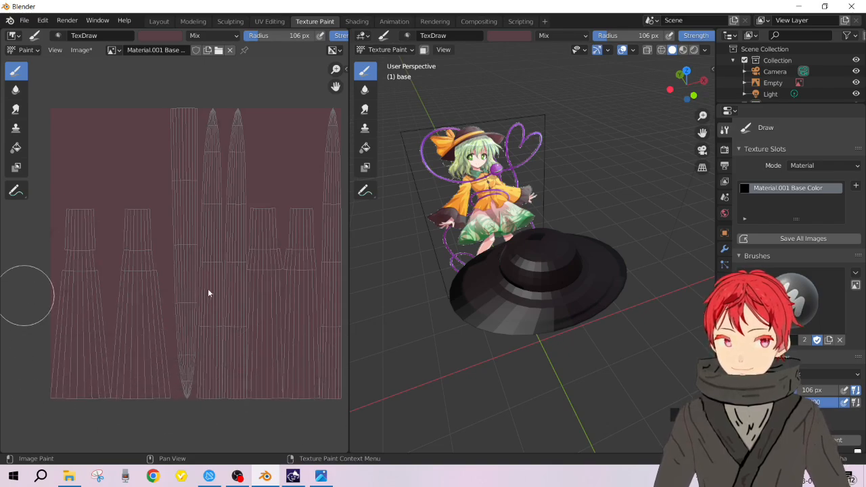
pyautogui.moveTo(556, 222)
pyautogui.mouseDown(button='middle')
pyautogui.moveTo(628, 205)
pyautogui.moveTo(628, 222)
pyautogui.moveTo(543, 214)
pyautogui.mouseUp(button='middle')
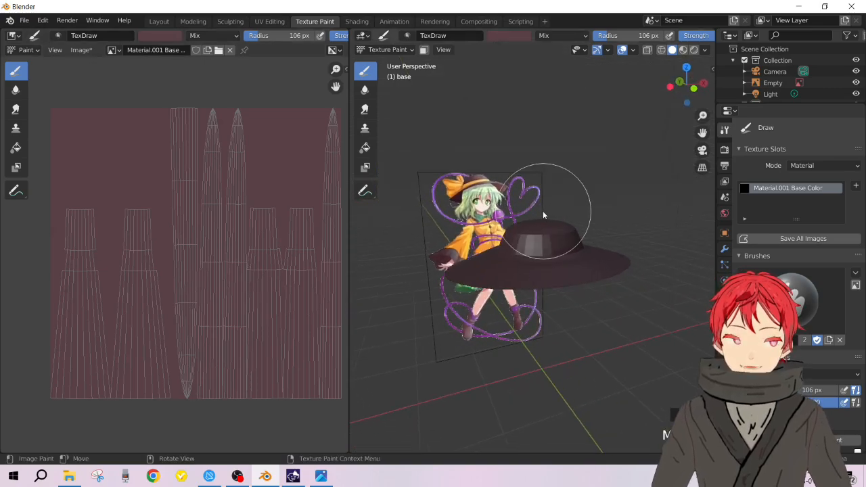
# - Change the viewport's solid shading options to remove the glossy highlights from the hat
pyautogui.click(703, 50)
pyautogui.click(694, 104)
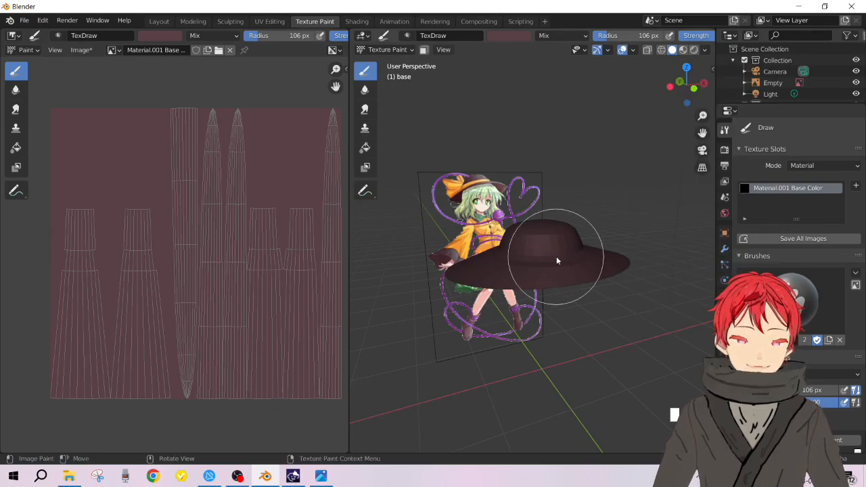
pyautogui.moveTo(510, 309); pyautogui.dragTo(506, 322, button='middle')
pyautogui.scroll(2, 611, 260)
pyautogui.scroll(-2, 610, 260)
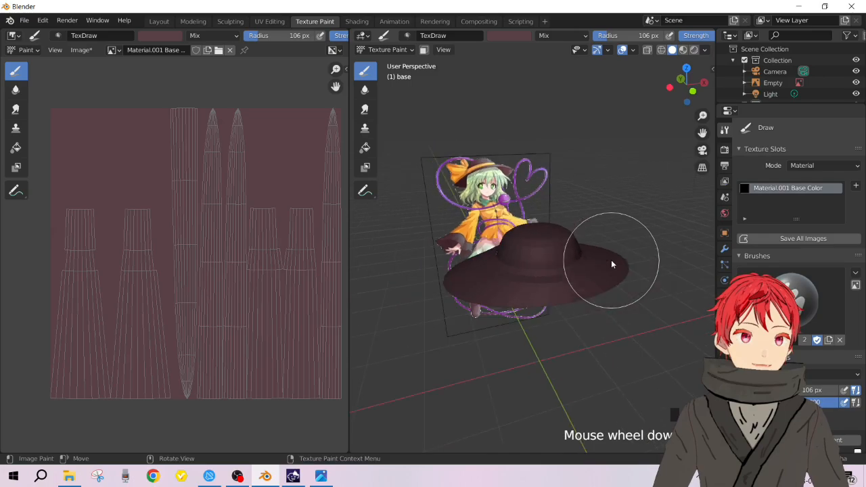
# - Switch the viewport to Material Preview and examine how the painted hat looks against the reference image
pyautogui.click(682, 51)
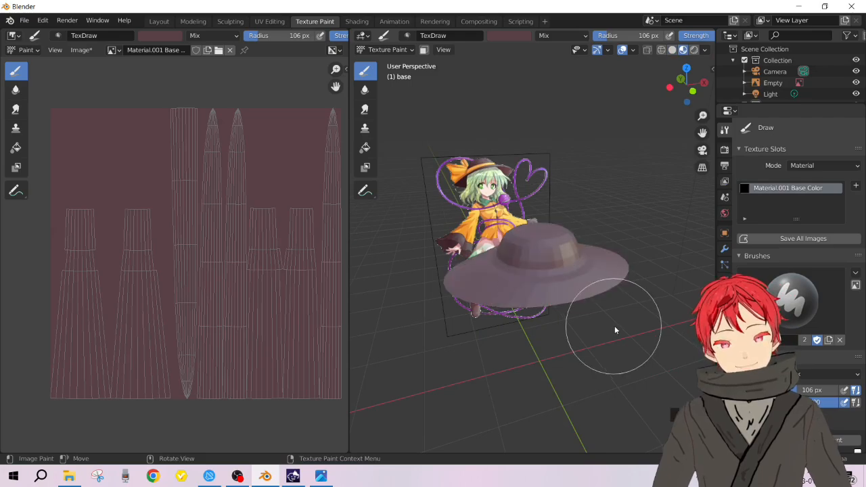
pyautogui.scroll(3, 617, 328)
pyautogui.scroll(-2, 618, 328)
pyautogui.moveTo(617, 328)
pyautogui.mouseDown(button='middle')
pyautogui.moveTo(577, 329)
pyautogui.moveTo(587, 329)
pyautogui.mouseUp(button='middle')
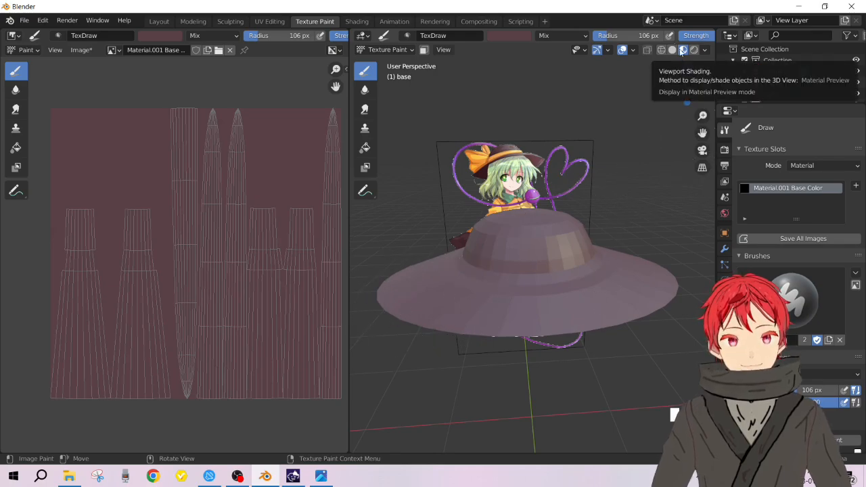
pyautogui.scroll(3, 487, 159)
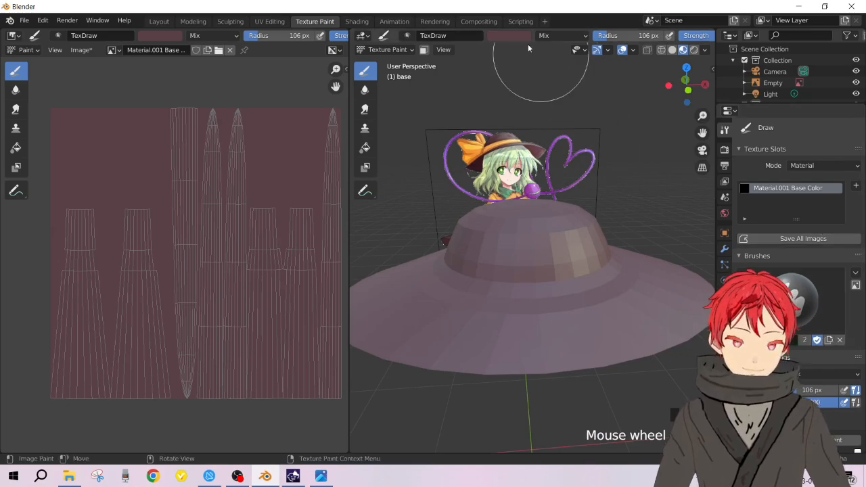
# - Lighten the brush color by raising its HSV value to 0.701
pyautogui.click(511, 35)
pyautogui.moveTo(583, 101)
pyautogui.mouseDown()
pyautogui.moveTo(583, 49)
pyautogui.moveTo(583, 104)
pyautogui.moveTo(583, 61)
pyautogui.moveTo(583, 102)
pyautogui.moveTo(583, 76)
pyautogui.moveTo(583, 90)
pyautogui.mouseUp()
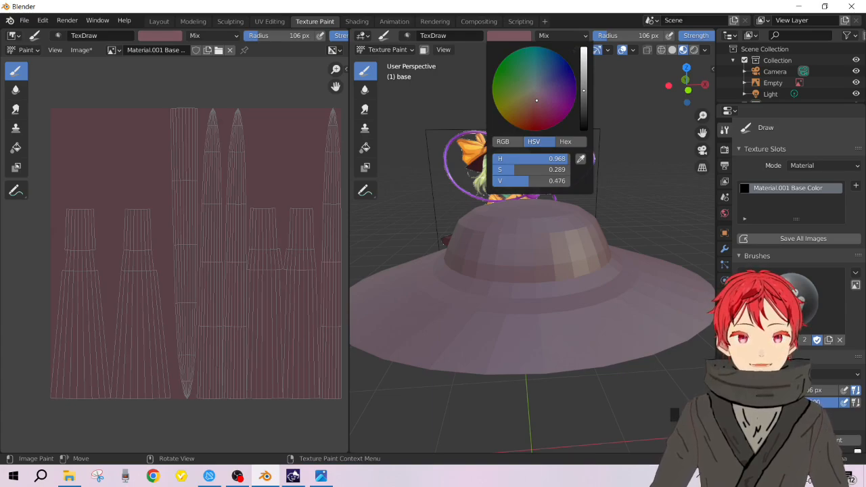
pyautogui.moveTo(583, 91); pyautogui.dragTo(583, 70)
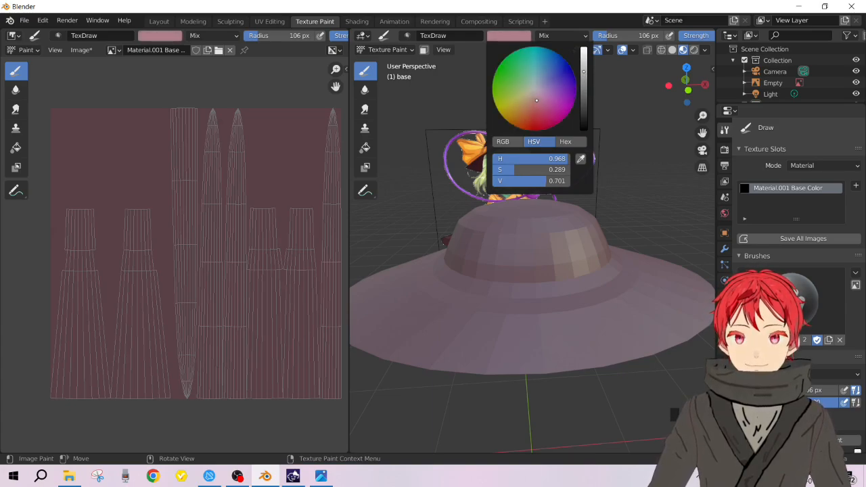
# - Examine the painted hat in the Animation and Shading workspaces, returning to the Texture Paint workspace
pyautogui.click(392, 21)
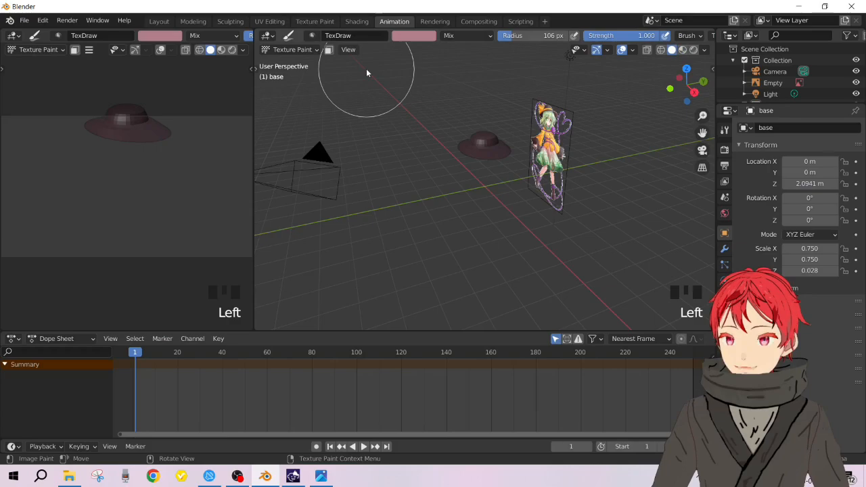
pyautogui.scroll(4, 508, 105)
pyautogui.moveTo(514, 133)
pyautogui.keyDown('shift'); pyautogui.mouseDown(button='middle')
pyautogui.moveTo(518, 171)
pyautogui.moveTo(628, 170)
pyautogui.moveTo(562, 157)
pyautogui.mouseUp(button='middle'); pyautogui.keyUp('shift')
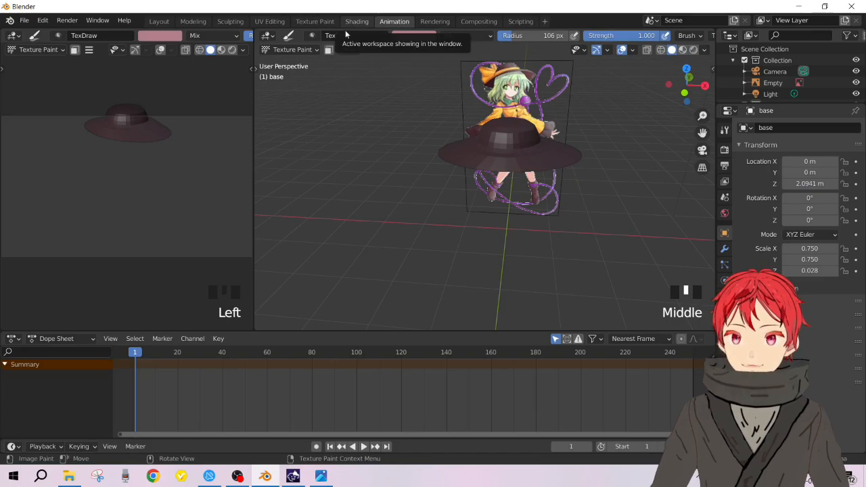
pyautogui.click(351, 22)
pyautogui.scroll(4, 401, 88)
pyautogui.scroll(5, 400, 88)
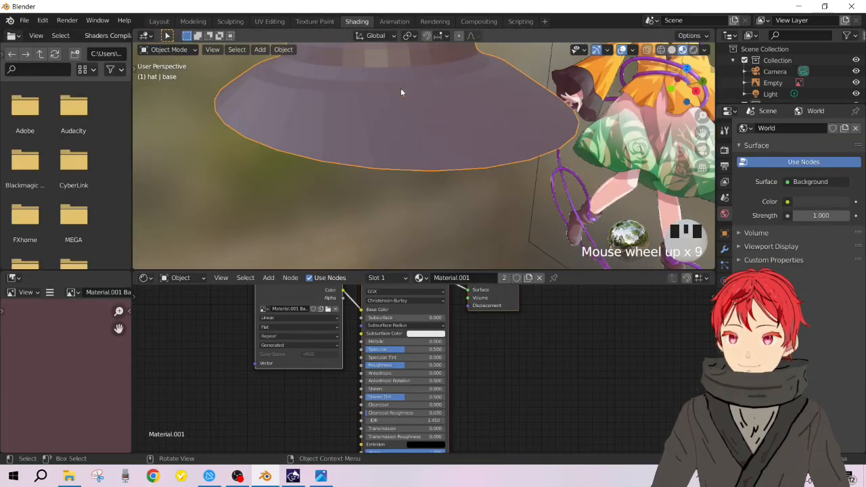
pyautogui.keyDown('shift'); pyautogui.moveTo(407, 116); pyautogui.dragTo(462, 112, button='middle'); pyautogui.keyUp('shift')
pyautogui.scroll(-4, 501, 138)
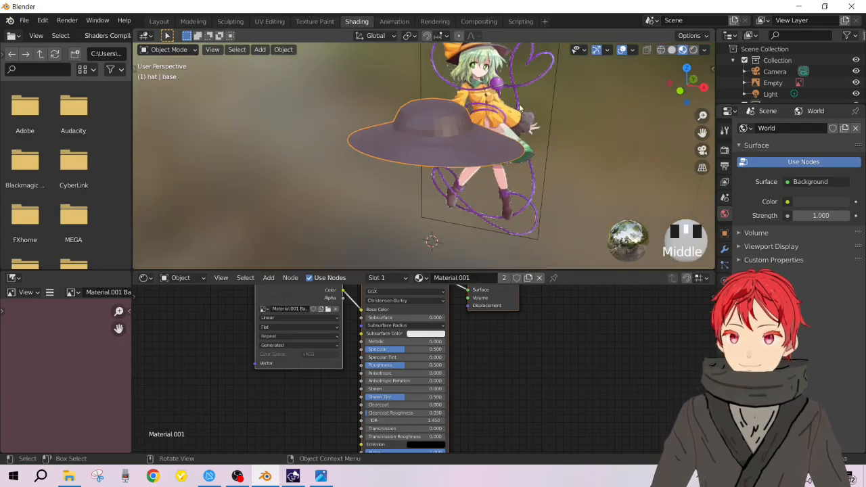
pyautogui.click(335, 21)
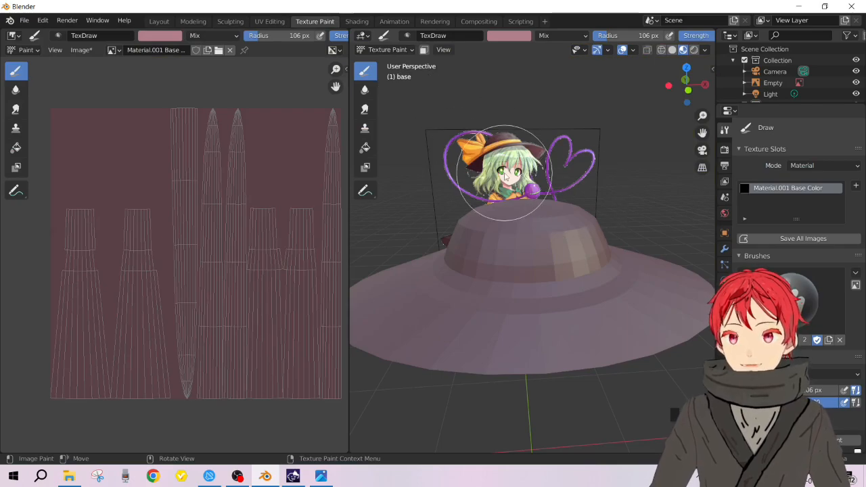
pyautogui.click(356, 21)
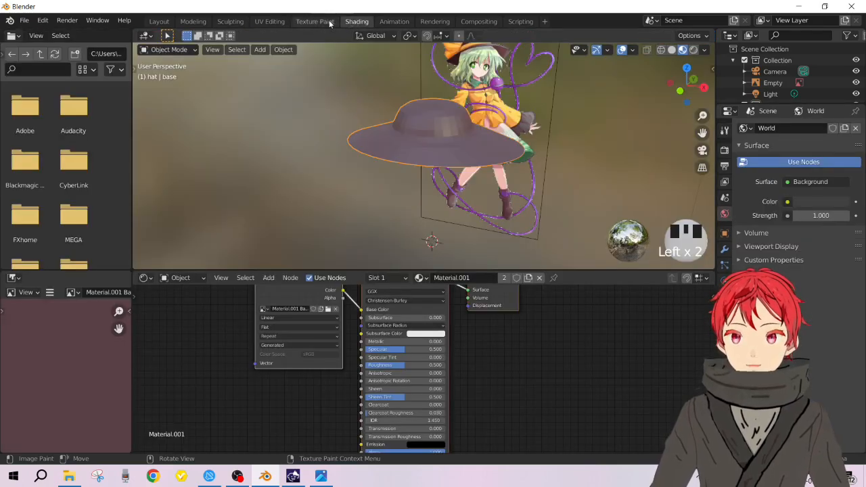
pyautogui.click(387, 21)
pyautogui.click(318, 22)
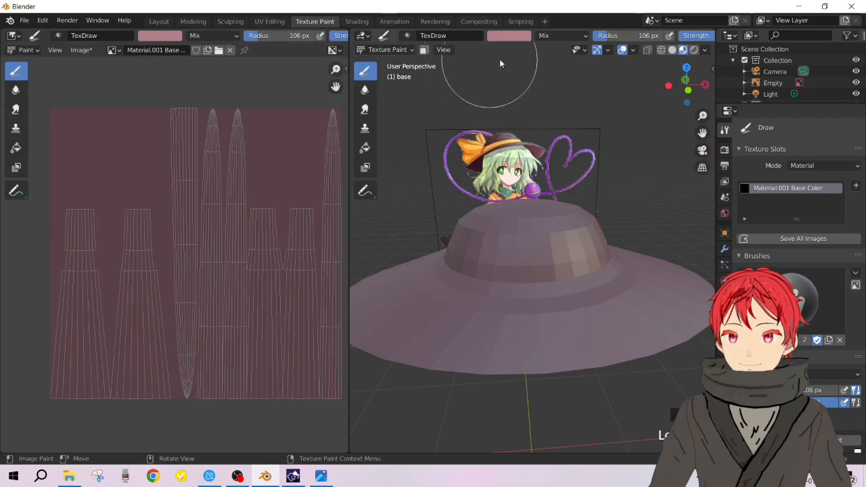
# - Set the viewport back to Solid shading and inspect the brown hat up close and from farther away
pyautogui.click(673, 50)
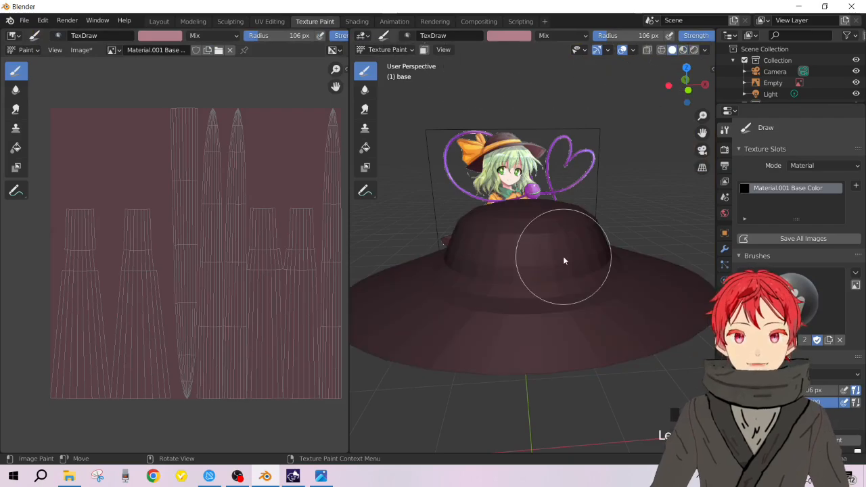
pyautogui.scroll(-3, 563, 255)
pyautogui.moveTo(517, 293); pyautogui.dragTo(520, 293, button='middle')
pyautogui.scroll(5, 542, 276)
pyautogui.moveTo(550, 267)
pyautogui.mouseDown(button='middle')
pyautogui.moveTo(567, 259)
pyautogui.moveTo(561, 246)
pyautogui.moveTo(543, 267)
pyautogui.mouseUp(button='middle')
pyautogui.scroll(-3, 562, 246)
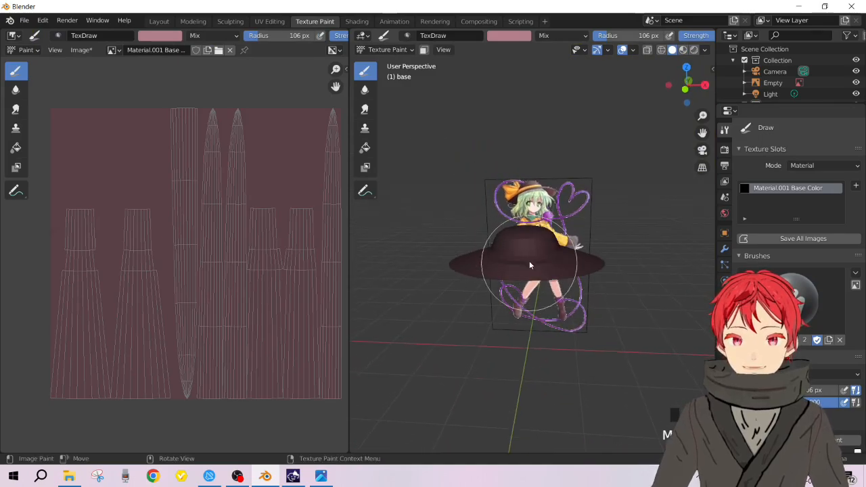
pyautogui.scroll(5, 529, 257)
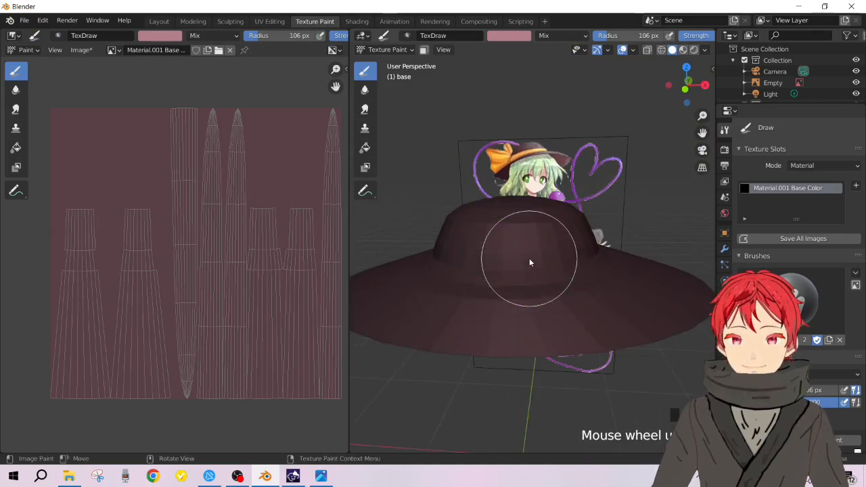
# - Add a second Base Color texture paint slot to the hat material at 1024 by 1024 px
pyautogui.click(857, 188)
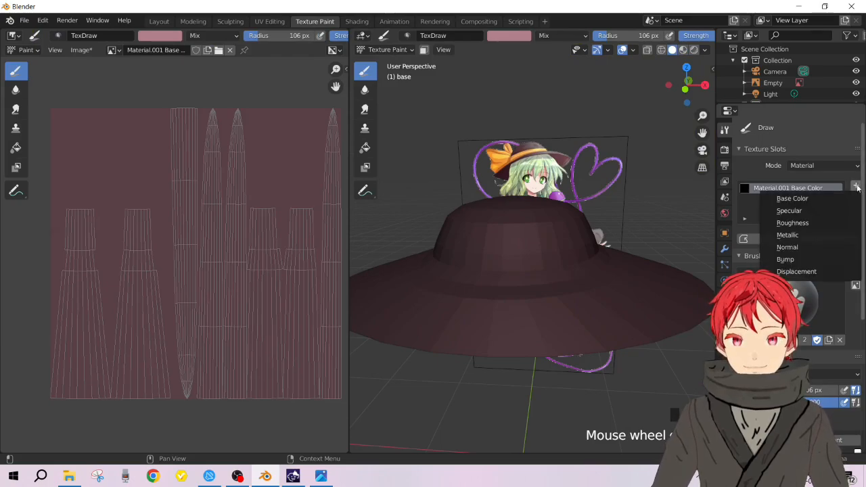
pyautogui.click(792, 198)
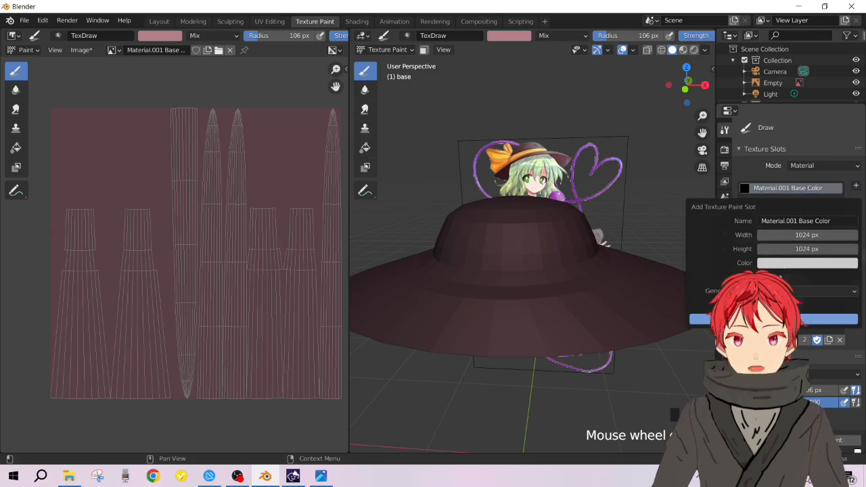
pyautogui.click(773, 318)
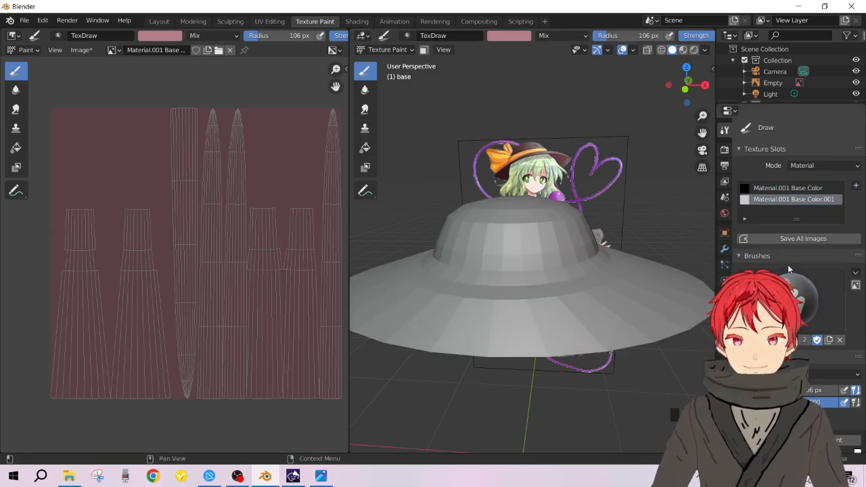
# - Switch back and forth between the brown and the new light gray Base Color slots to compare them
pyautogui.click(789, 190)
pyautogui.click(783, 203)
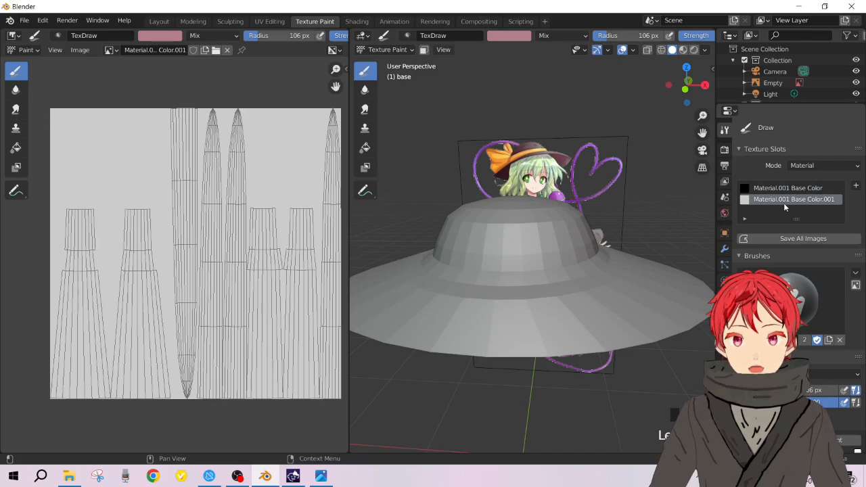
pyautogui.click(798, 191)
pyautogui.click(798, 199)
pyautogui.click(797, 189)
pyautogui.click(796, 199)
# - Check the options available for the new slot and make the original Material.001 Base Color slot active again
pyautogui.rightClick(792, 201)
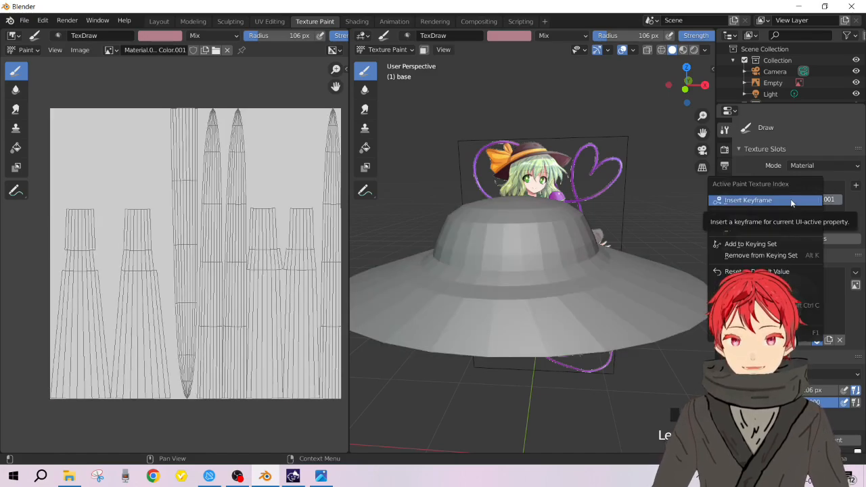
pyautogui.click(843, 208)
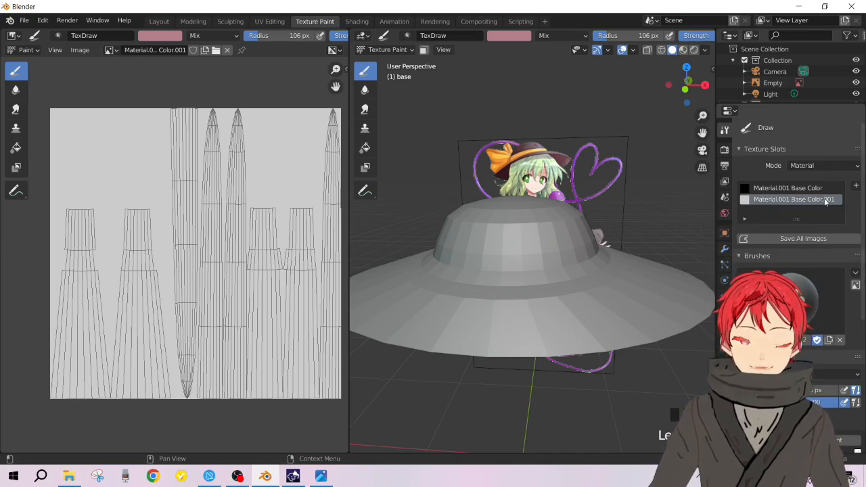
pyautogui.rightClick(784, 199)
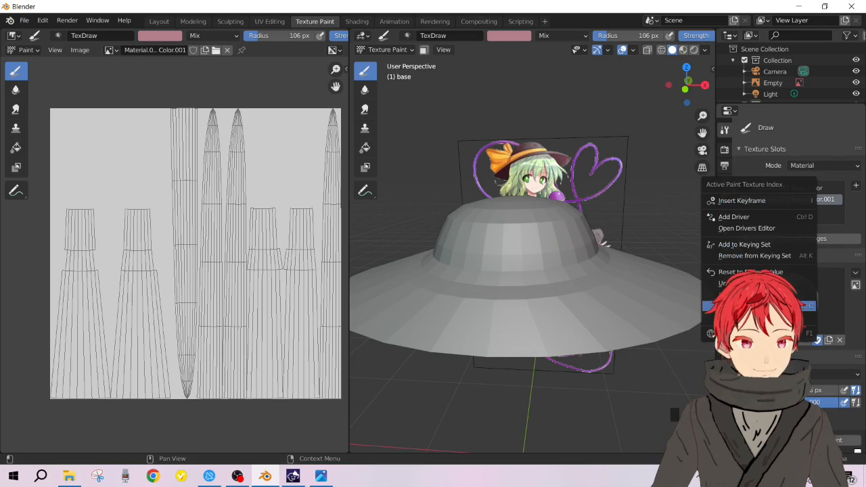
pyautogui.click(826, 201)
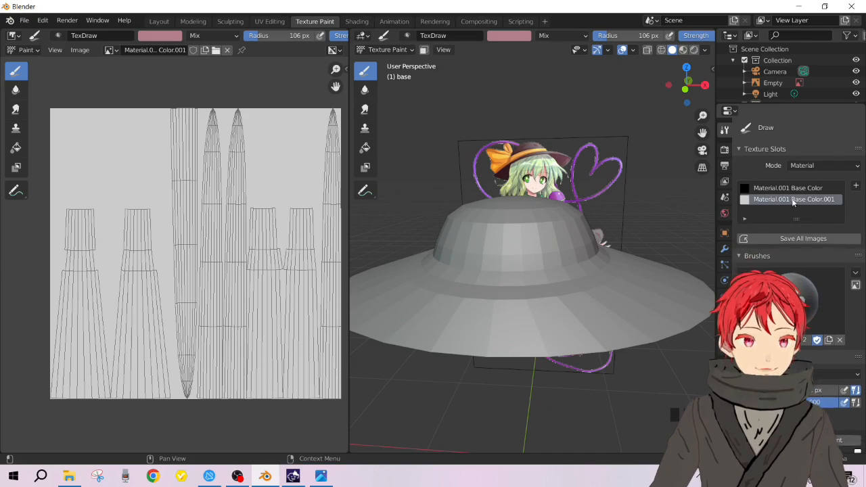
pyautogui.click(809, 187)
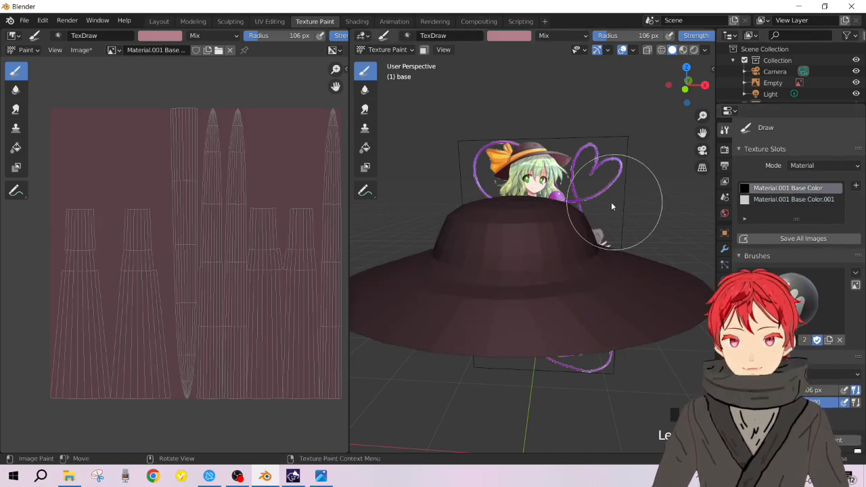
# - Try a light pink stroke across the tall UV islands while viewing the hat's underside, and undo it
pyautogui.rightClick(531, 284)
pyautogui.moveTo(541, 264)
pyautogui.mouseDown(button='middle')
pyautogui.moveTo(584, 285)
pyautogui.moveTo(568, 264)
pyautogui.moveTo(555, 265)
pyautogui.moveTo(555, 255)
pyautogui.moveTo(608, 246)
pyautogui.moveTo(608, 211)
pyautogui.mouseUp(button='middle')
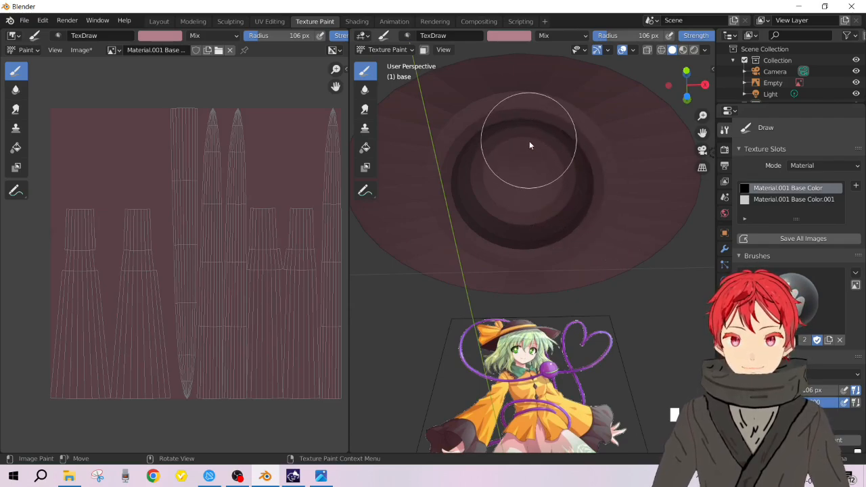
pyautogui.moveTo(203, 165)
pyautogui.mouseDown()
pyautogui.moveTo(202, 235)
pyautogui.moveTo(207, 162)
pyautogui.mouseUp()
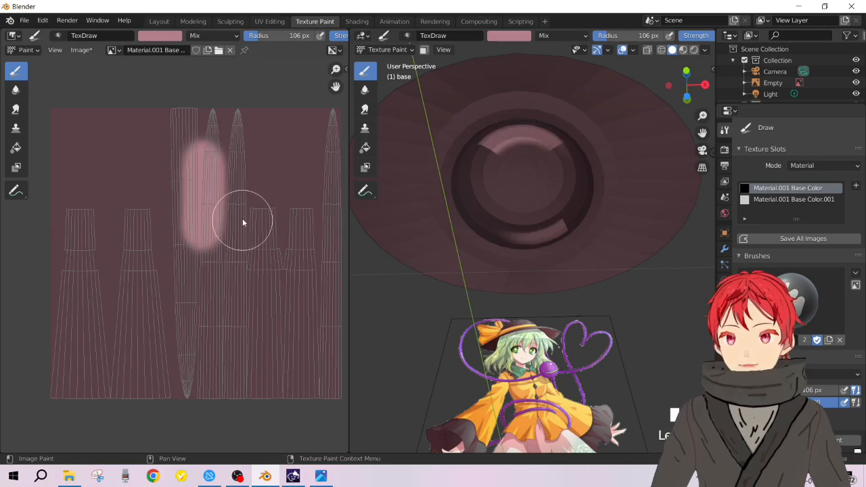
pyautogui.hotkey('ctrl', 'z')
pyautogui.moveTo(556, 180); pyautogui.dragTo(499, 197, button='middle')
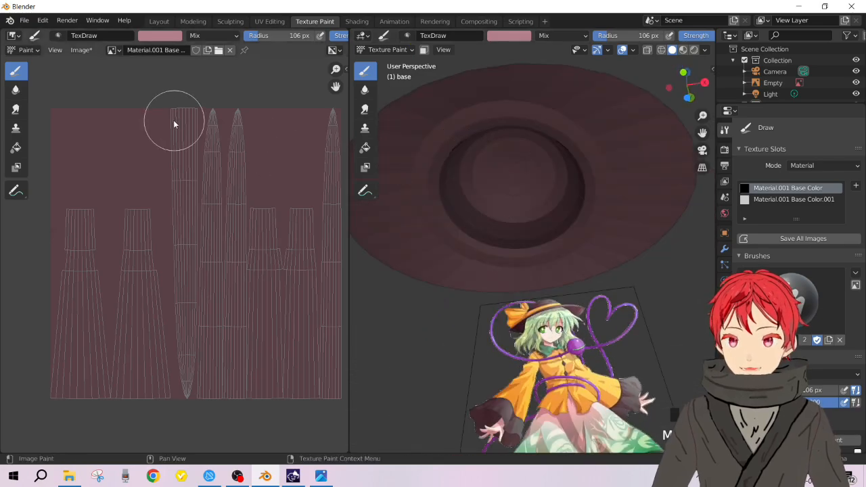
# - Try light pink strokes over the upper part of the tall middle UV island, check them on the hat, and undo them
pyautogui.moveTo(184, 119); pyautogui.dragTo(186, 196)
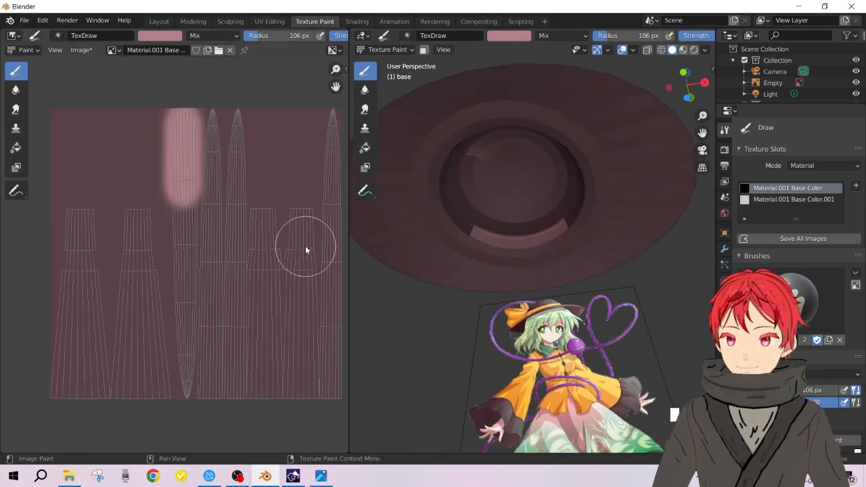
pyautogui.hotkey('ctrl', 'z')
pyautogui.scroll(-3, 442, 216)
pyautogui.moveTo(442, 216); pyautogui.dragTo(400, 264, button='middle')
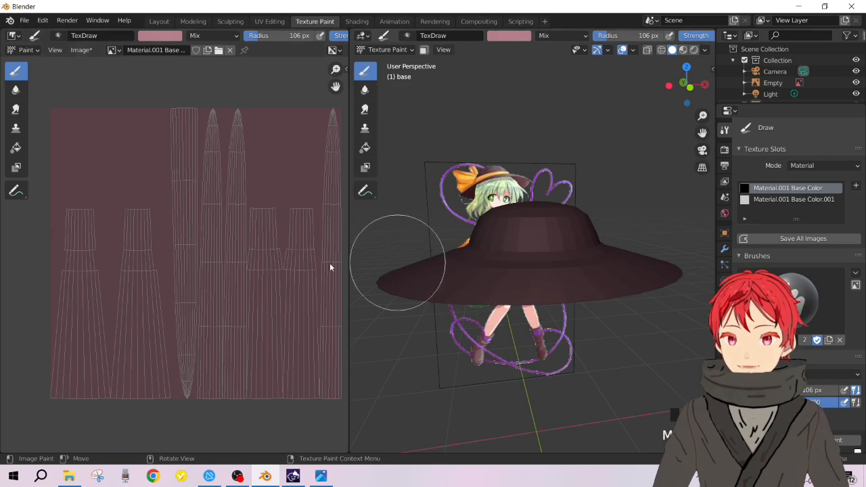
pyautogui.moveTo(561, 286); pyautogui.dragTo(523, 232, button='middle')
pyautogui.scroll(5, 524, 232)
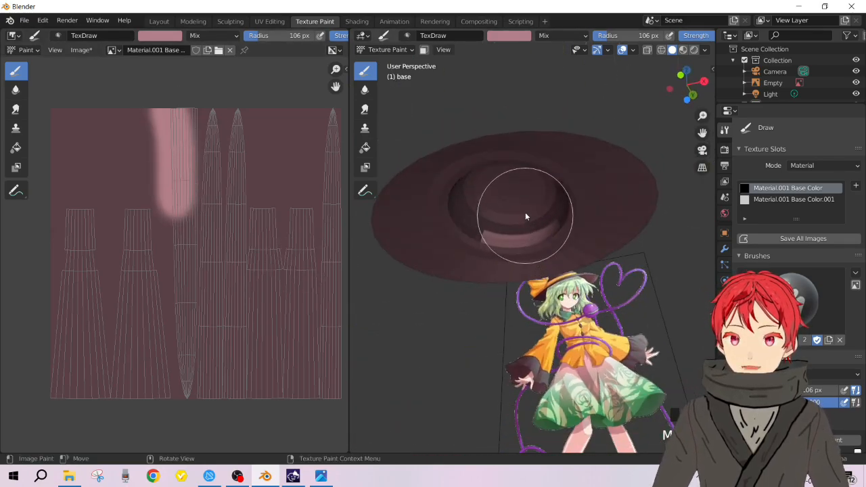
pyautogui.hotkey('ctrl', 'z')
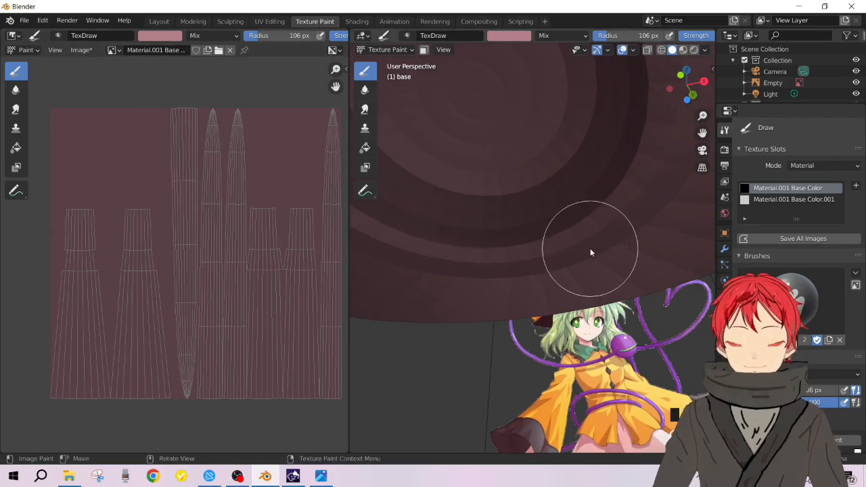
pyautogui.scroll(-3, 589, 248)
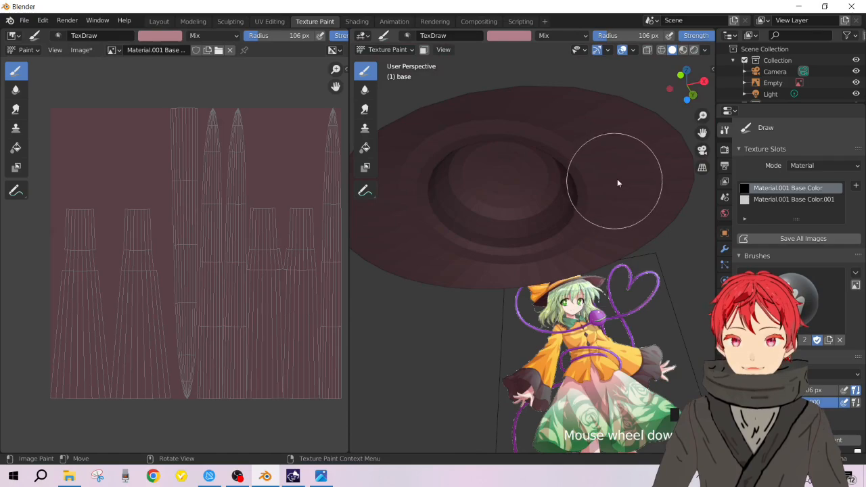
# - Reduce the brush radius to 59 px
pyautogui.press('f')
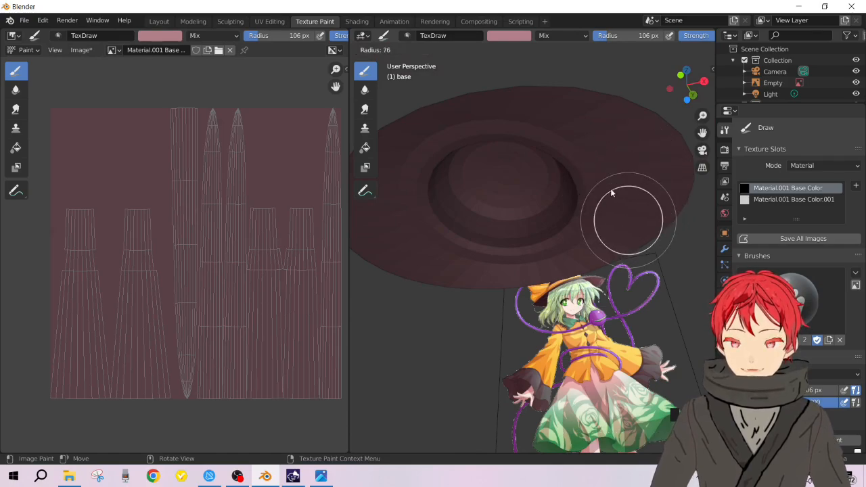
pyautogui.click(598, 170)
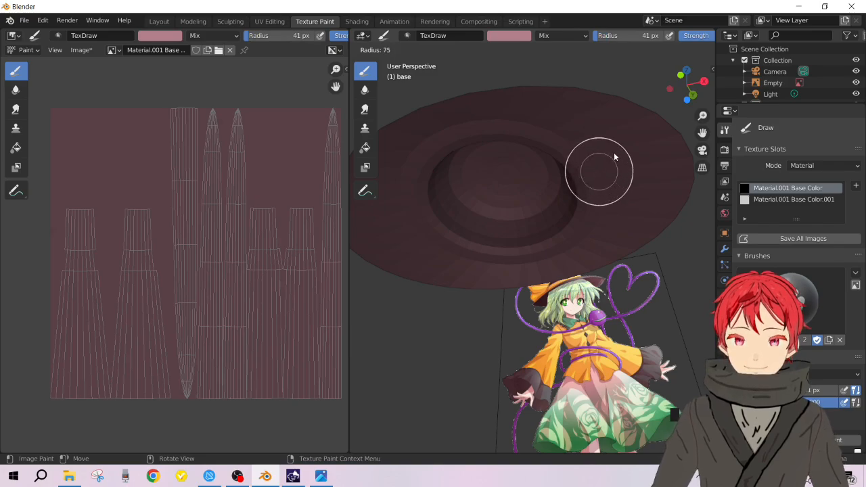
pyautogui.click(608, 149)
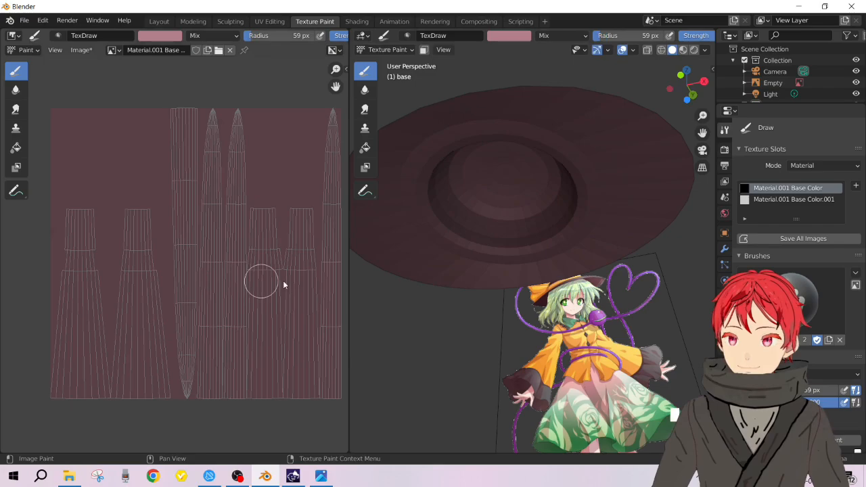
# - Try a light pink stroke directly on the hat model's brim and undo it
pyautogui.moveTo(666, 216)
pyautogui.mouseDown(button='middle')
pyautogui.moveTo(712, 257)
pyautogui.moveTo(660, 245)
pyautogui.moveTo(621, 185)
pyautogui.moveTo(638, 286)
pyautogui.moveTo(531, 230)
pyautogui.mouseUp(button='middle')
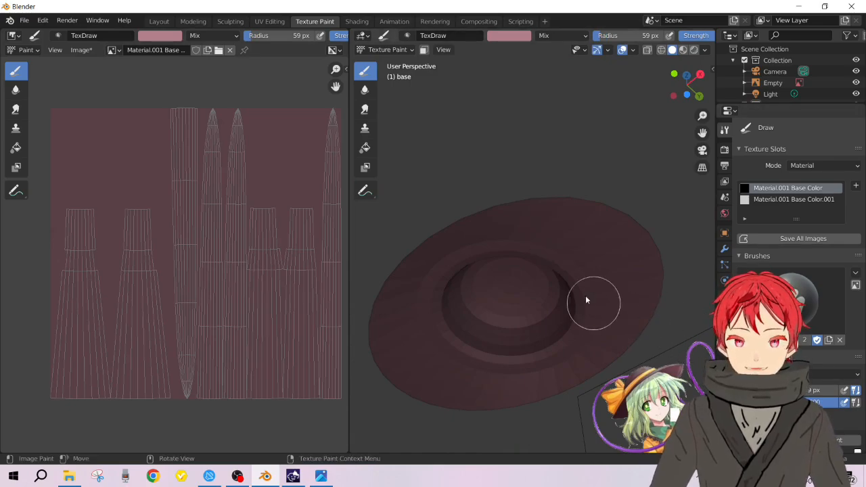
pyautogui.moveTo(529, 271); pyautogui.dragTo(499, 331, button='middle')
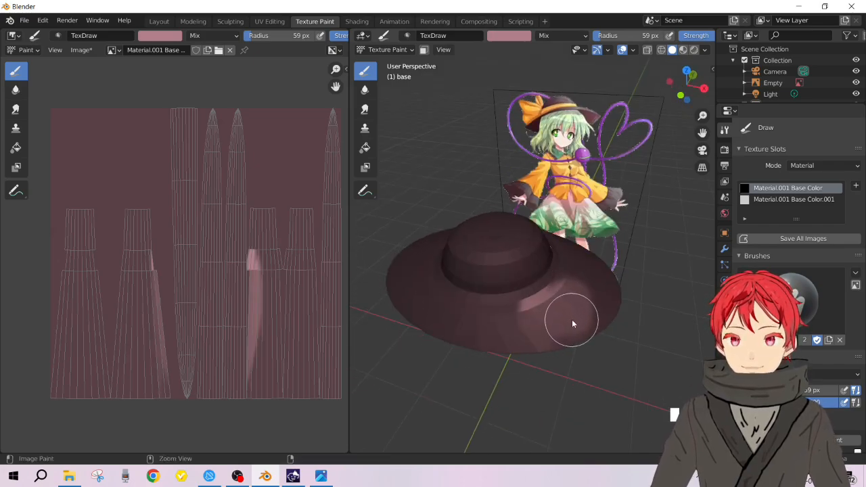
pyautogui.hotkey('ctrl', 'z')
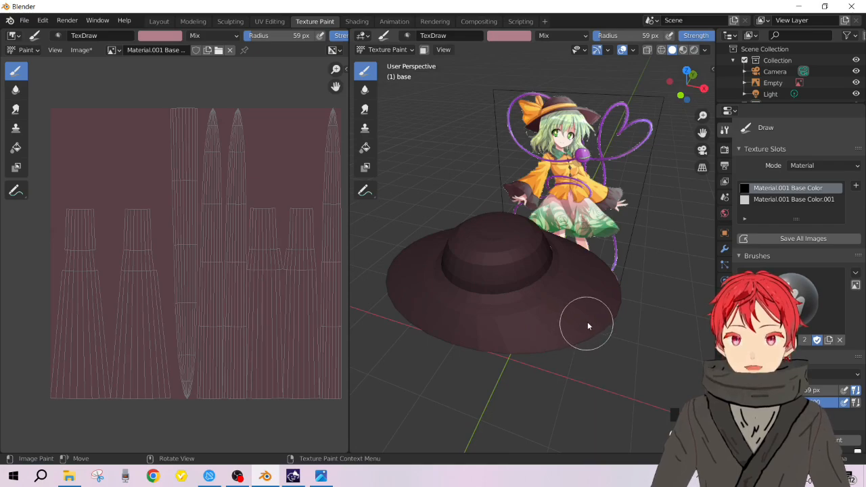
# - Sample a grayish mauve brush color from the crown of the hat in the reference image
pyautogui.click(509, 36)
pyautogui.click(581, 159)
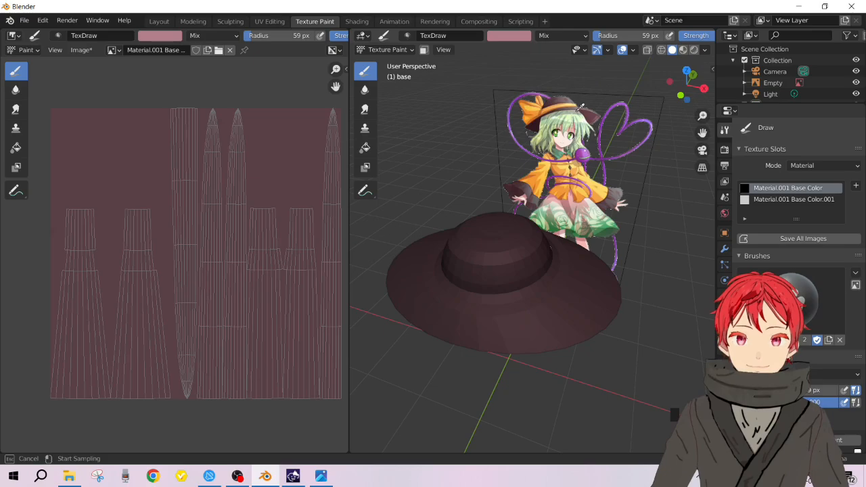
pyautogui.click(565, 95)
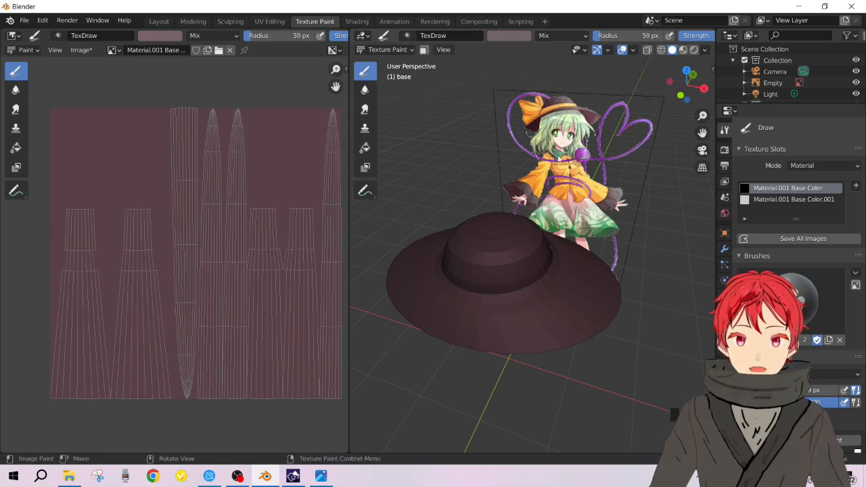
# - Test the sampled color on the ends of the tall pointed UV islands while viewing the hat's underside, and undo each stroke
pyautogui.moveTo(569, 279)
pyautogui.mouseDown(button='middle')
pyautogui.moveTo(600, 276)
pyautogui.moveTo(585, 316)
pyautogui.moveTo(561, 263)
pyautogui.moveTo(571, 257)
pyautogui.moveTo(566, 206)
pyautogui.mouseUp(button='middle')
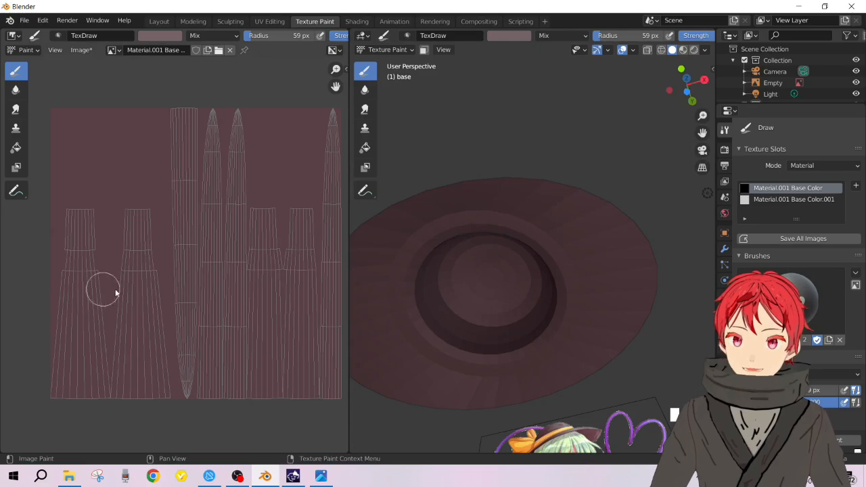
pyautogui.moveTo(189, 387); pyautogui.dragTo(220, 382)
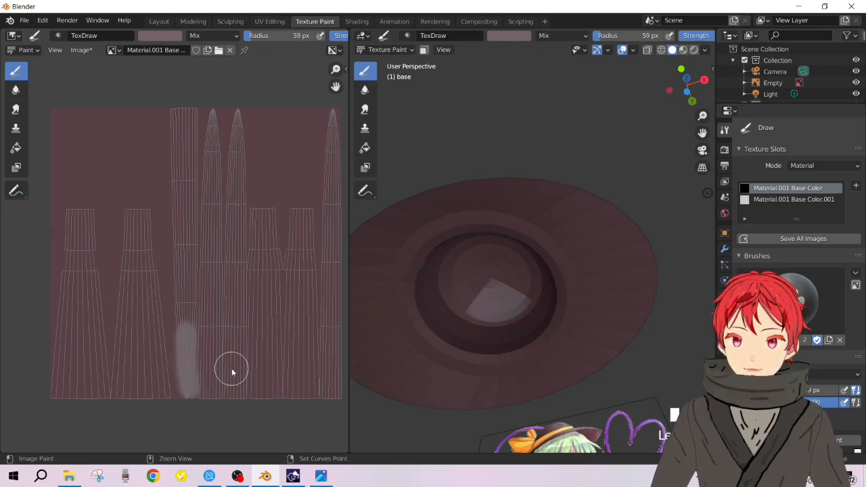
pyautogui.hotkey('ctrl', 'z')
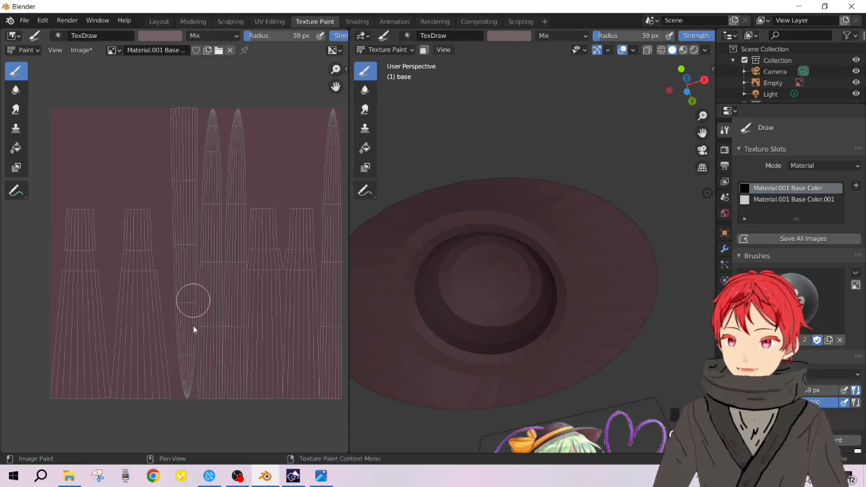
pyautogui.moveTo(206, 119); pyautogui.dragTo(212, 164)
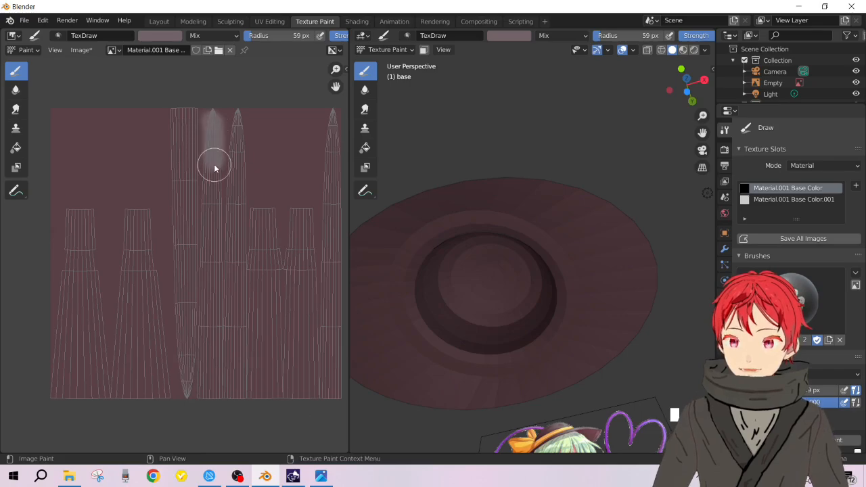
pyautogui.hotkey('ctrl', 'z')
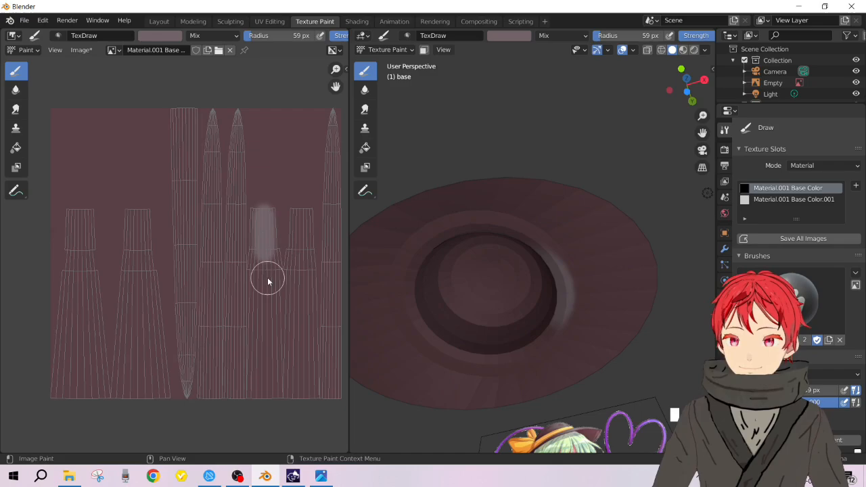
# - Test the sampled color along the flared brim UV island, inspect it on the hat, and undo the strokes
pyautogui.hotkey('ctrl', 'z')
pyautogui.moveTo(272, 298); pyautogui.dragTo(273, 379)
pyautogui.hotkey('ctrl', 'z')
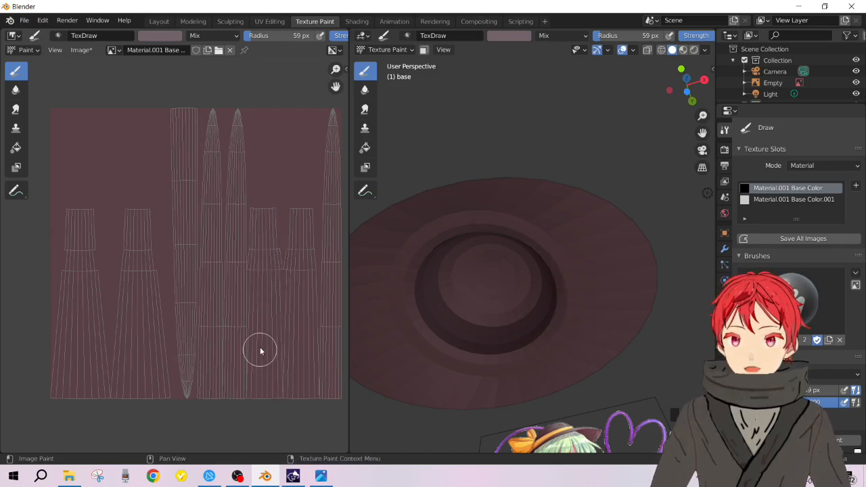
pyautogui.moveTo(271, 390)
pyautogui.mouseDown()
pyautogui.moveTo(266, 365)
pyautogui.moveTo(275, 379)
pyautogui.moveTo(276, 359)
pyautogui.mouseUp()
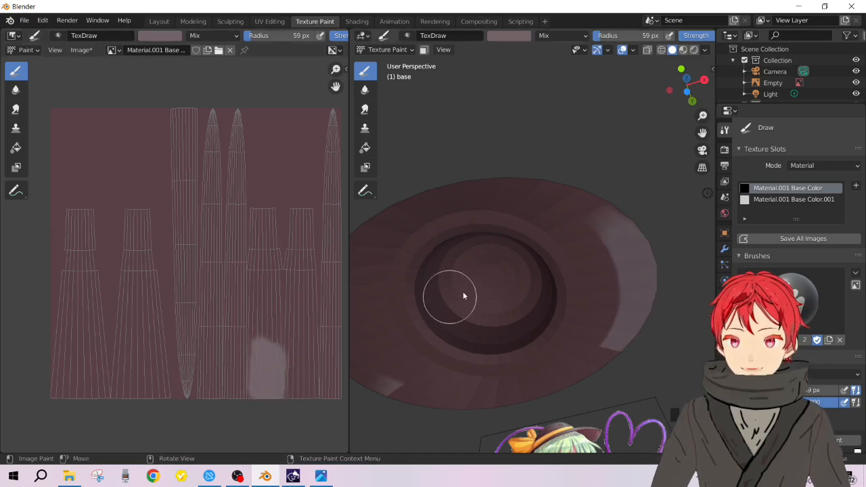
pyautogui.scroll(-5, 462, 296)
pyautogui.moveTo(482, 281); pyautogui.dragTo(518, 368, button='middle')
pyautogui.scroll(-2, 576, 284)
pyautogui.moveTo(574, 290)
pyautogui.mouseDown(button='middle')
pyautogui.moveTo(536, 306)
pyautogui.moveTo(568, 298)
pyautogui.mouseUp(button='middle')
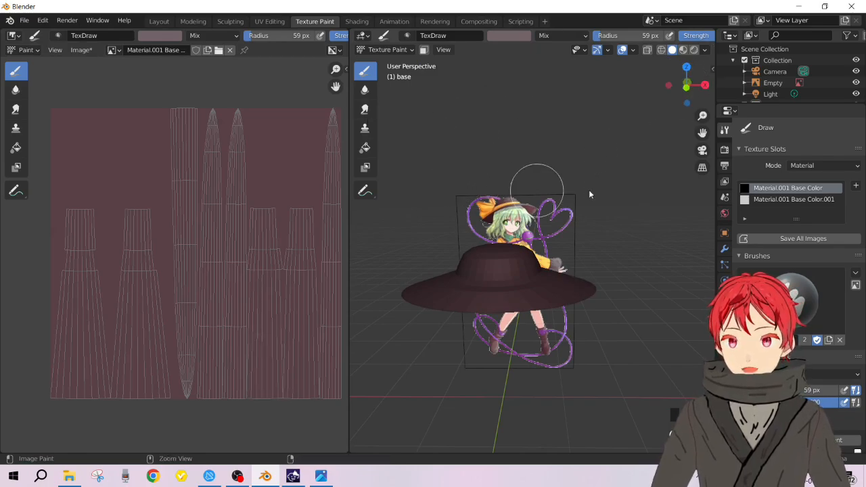
# - Check the options available for the active Base Color slot and the image editor's list of linkable images
pyautogui.rightClick(777, 187)
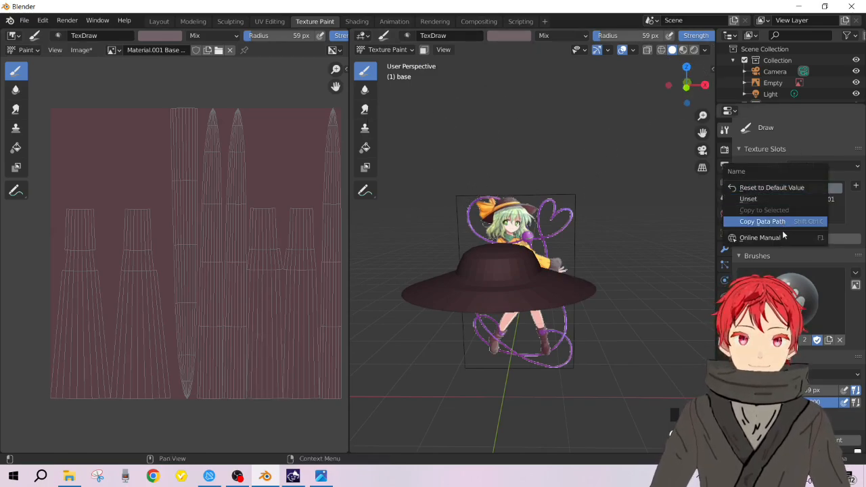
pyautogui.rightClick(815, 190)
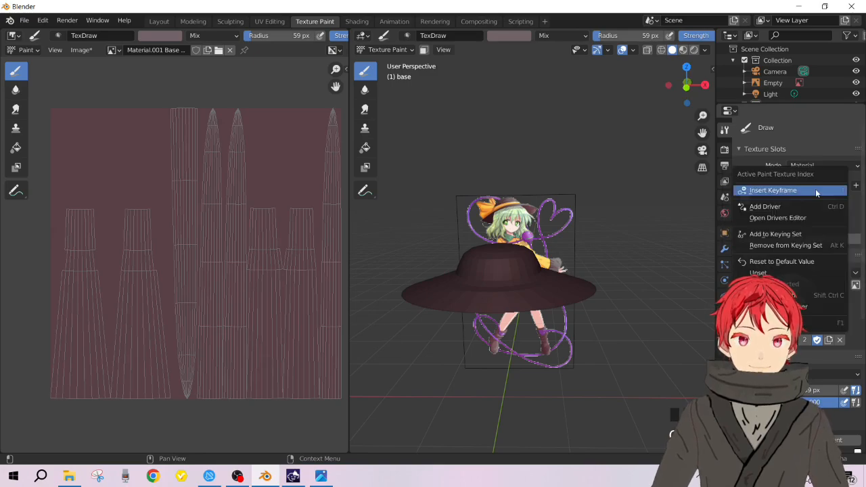
pyautogui.click(114, 50)
pyautogui.click(118, 52)
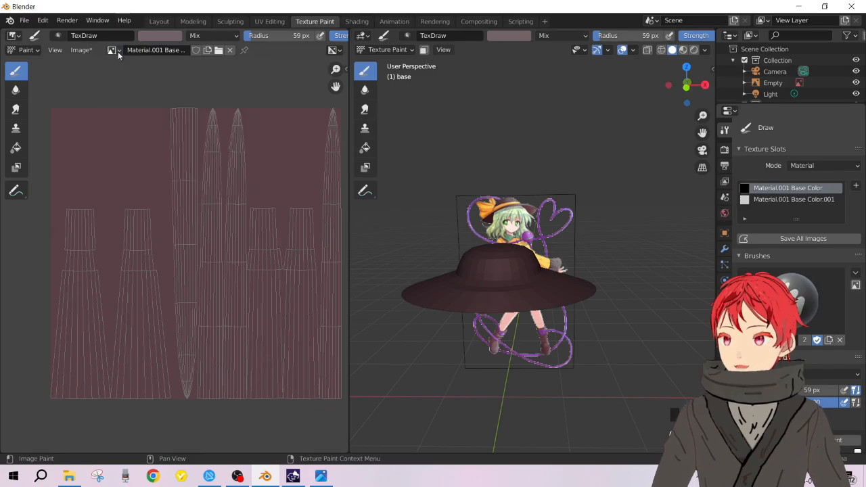